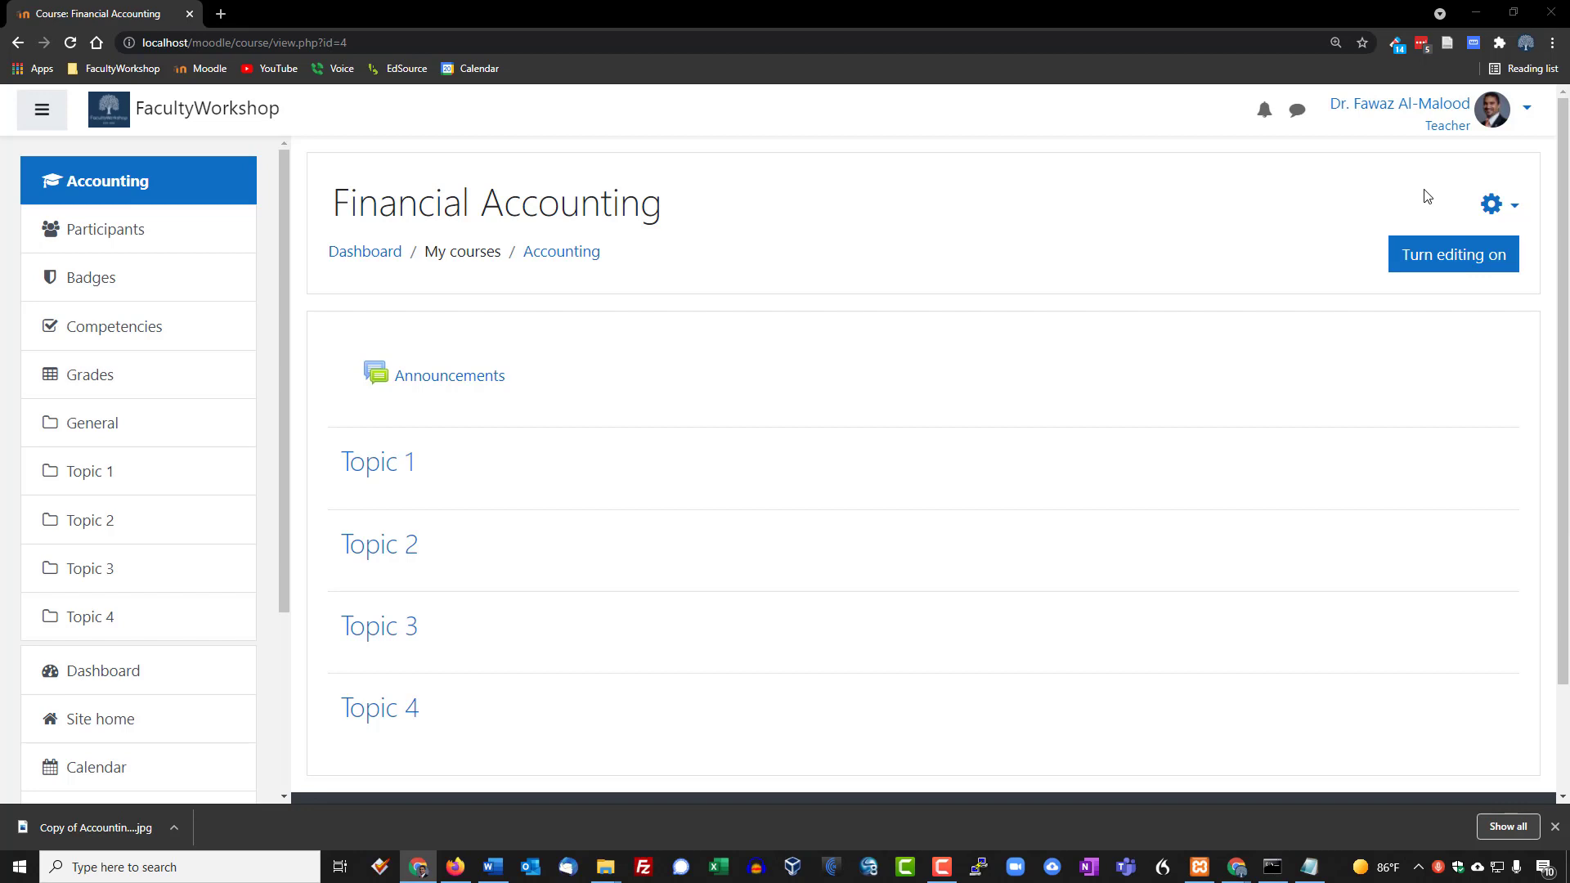
- Turn on course editing and start a new Label in the general section that holds Announcements
{"action": "left_click", "coordinate": [1493, 263]}
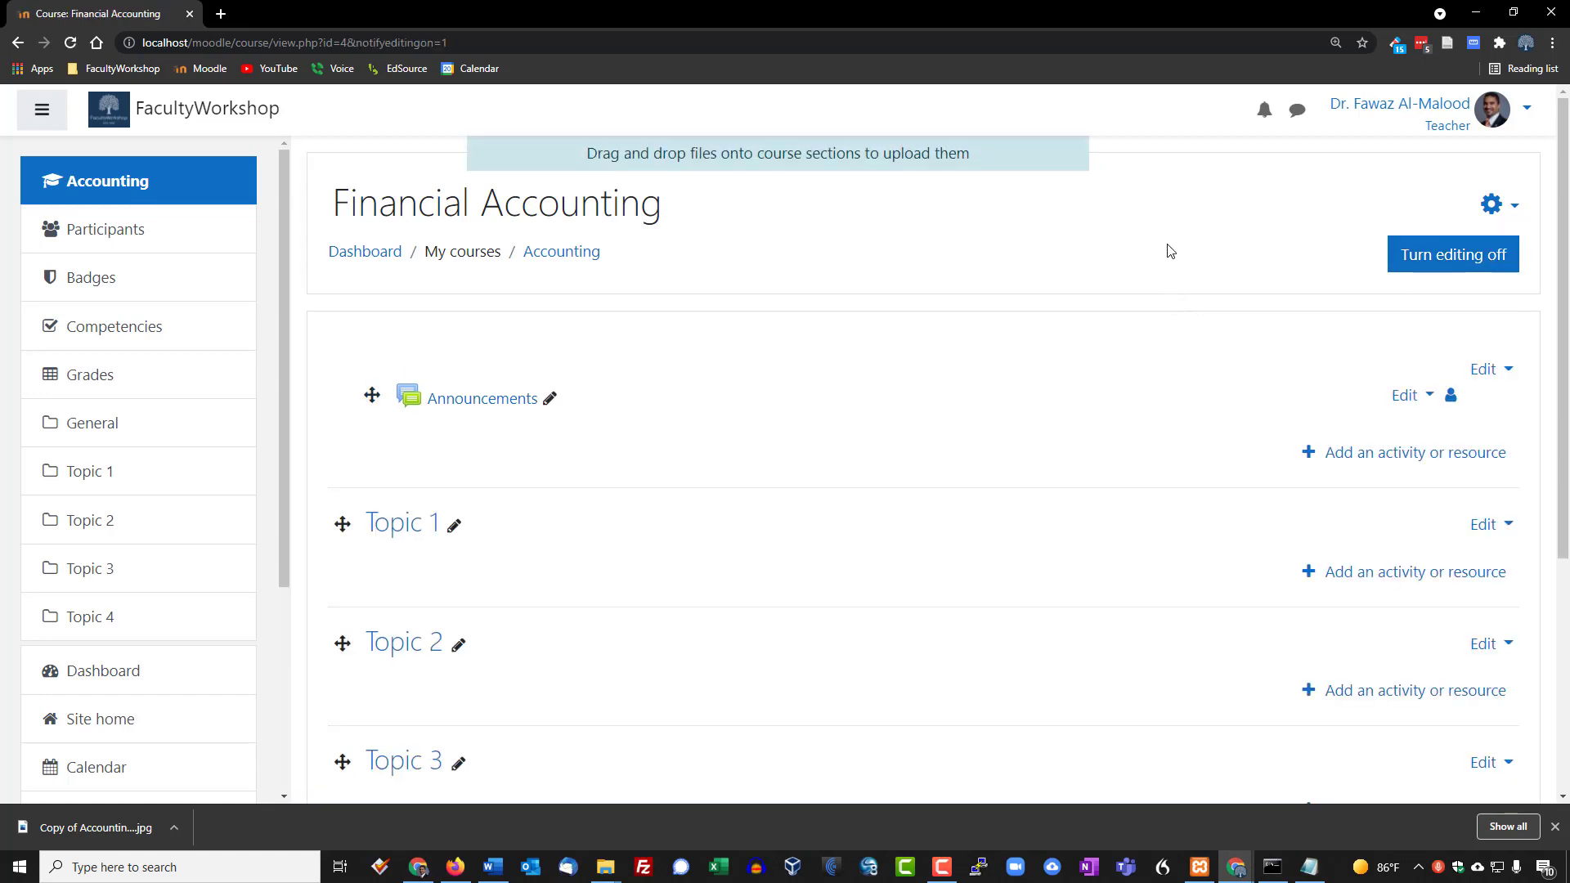
{"action": "scroll", "coordinate": [1169, 248], "scroll_direction": "down", "scroll_amount": 1}
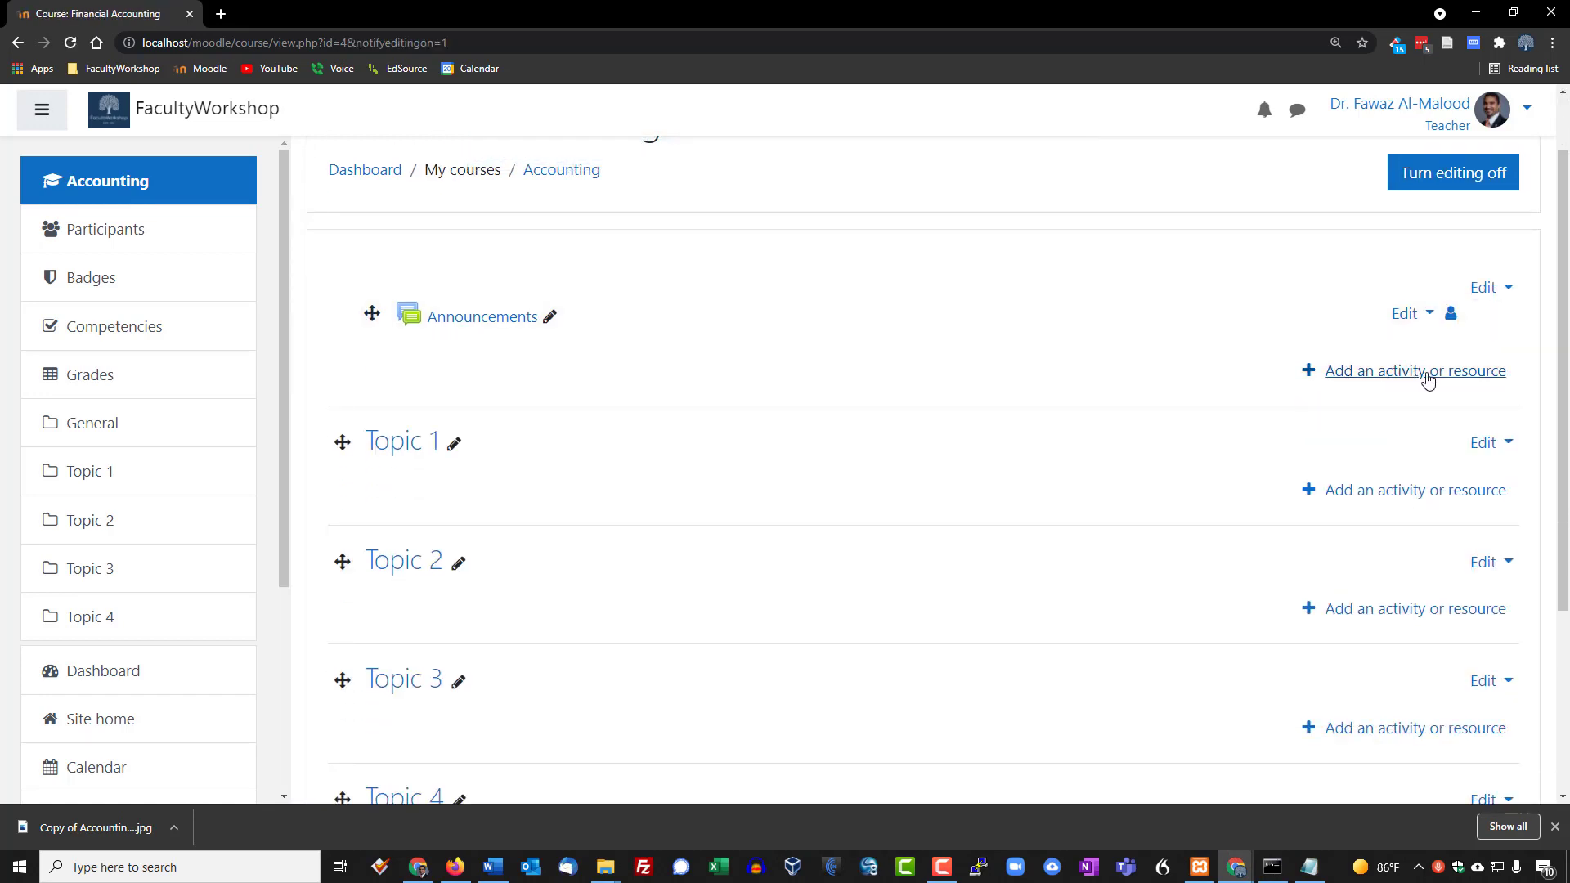
{"action": "left_click", "coordinate": [1466, 379]}
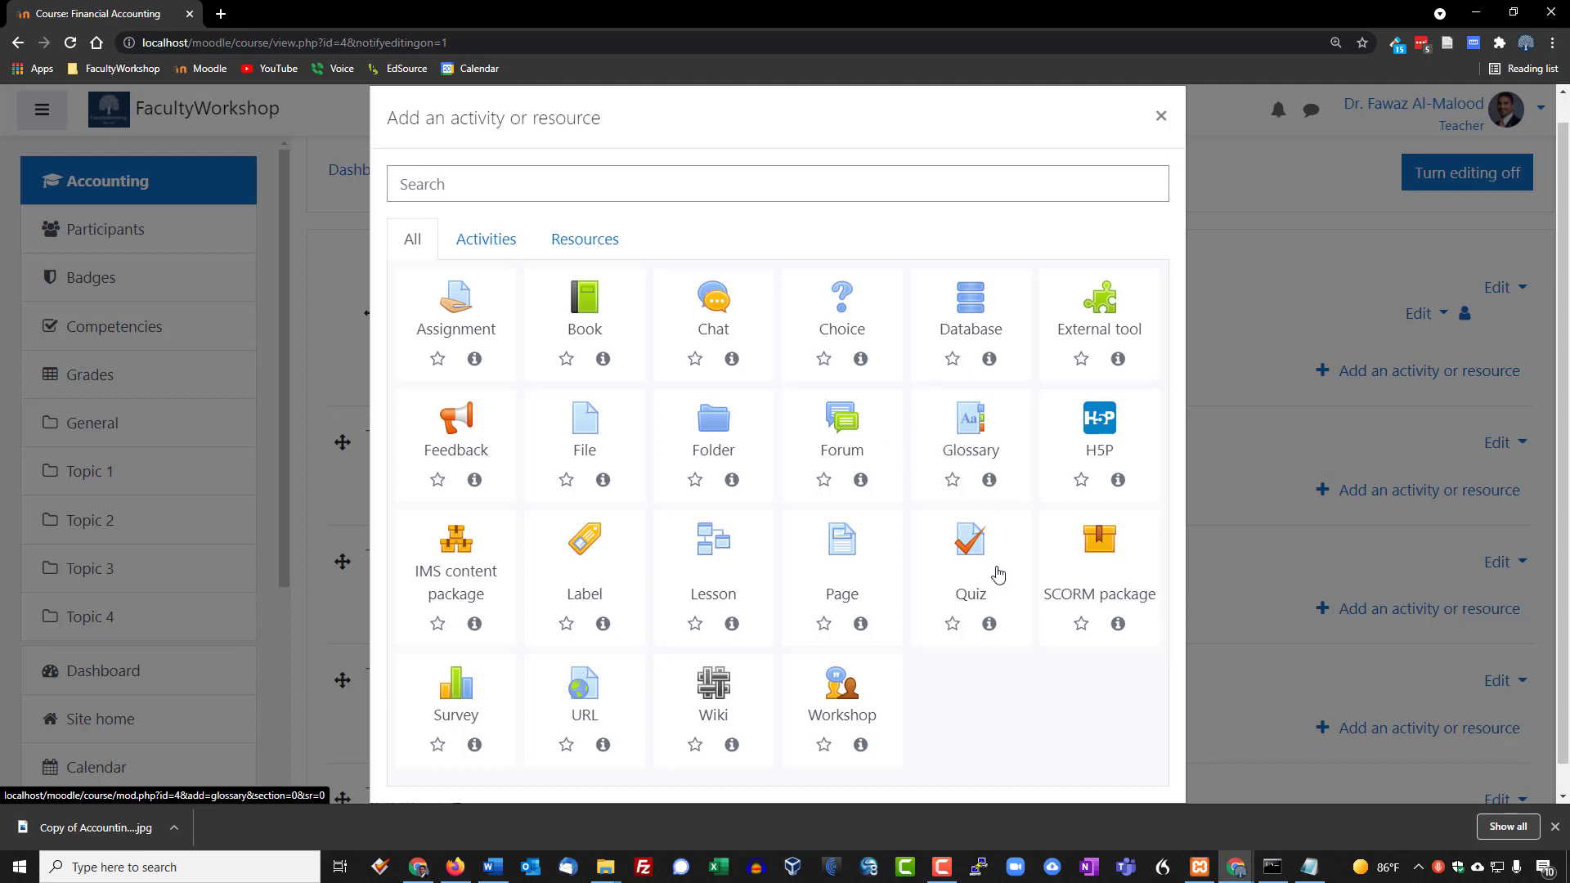
{"action": "left_click", "coordinate": [597, 534]}
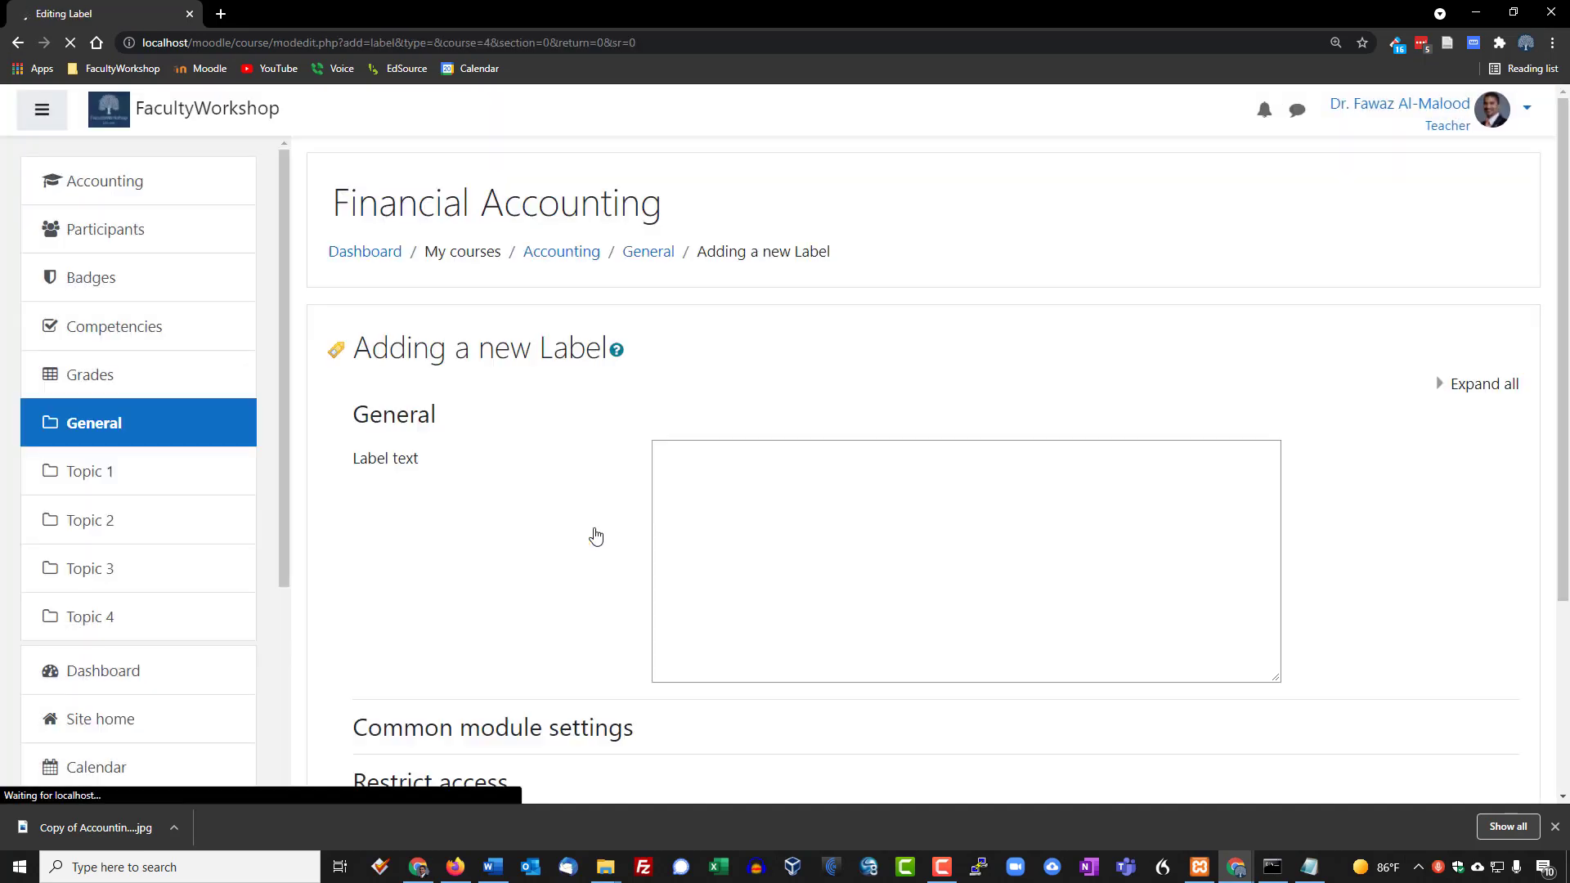
- Expand the label text editor's formatting options and insert the "Welcome to Accounting 101" banner image into the label text
{"action": "scroll", "coordinate": [962, 325], "scroll_direction": "down", "scroll_amount": 1}
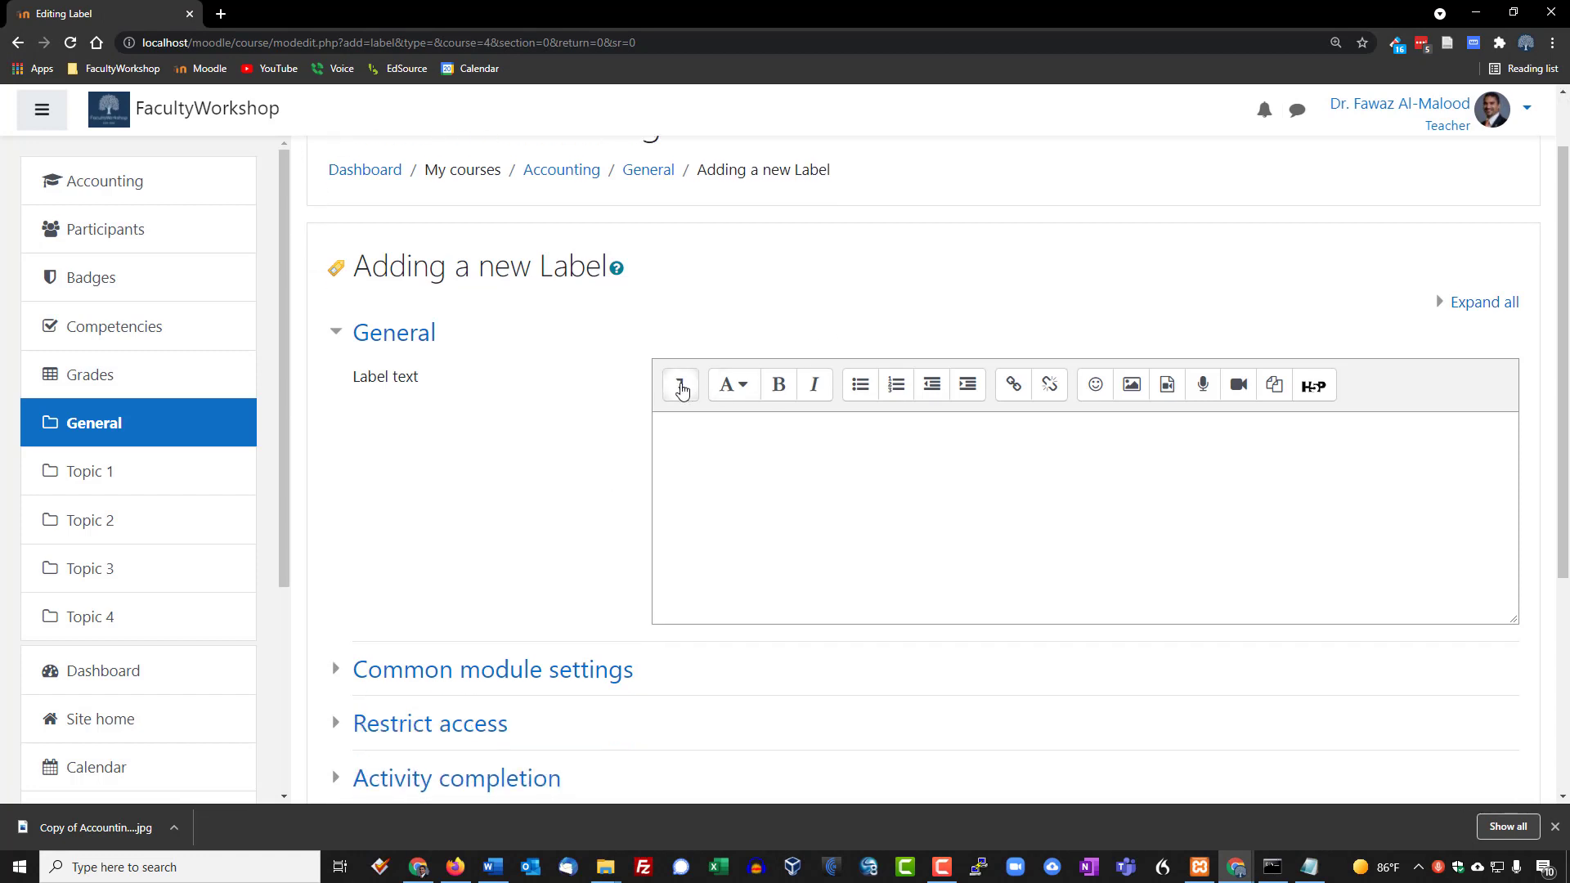
{"action": "left_click", "coordinate": [681, 385]}
{"action": "scroll", "coordinate": [959, 270], "scroll_direction": "down", "scroll_amount": 1}
{"action": "scroll", "coordinate": [962, 257], "scroll_direction": "down", "scroll_amount": 1}
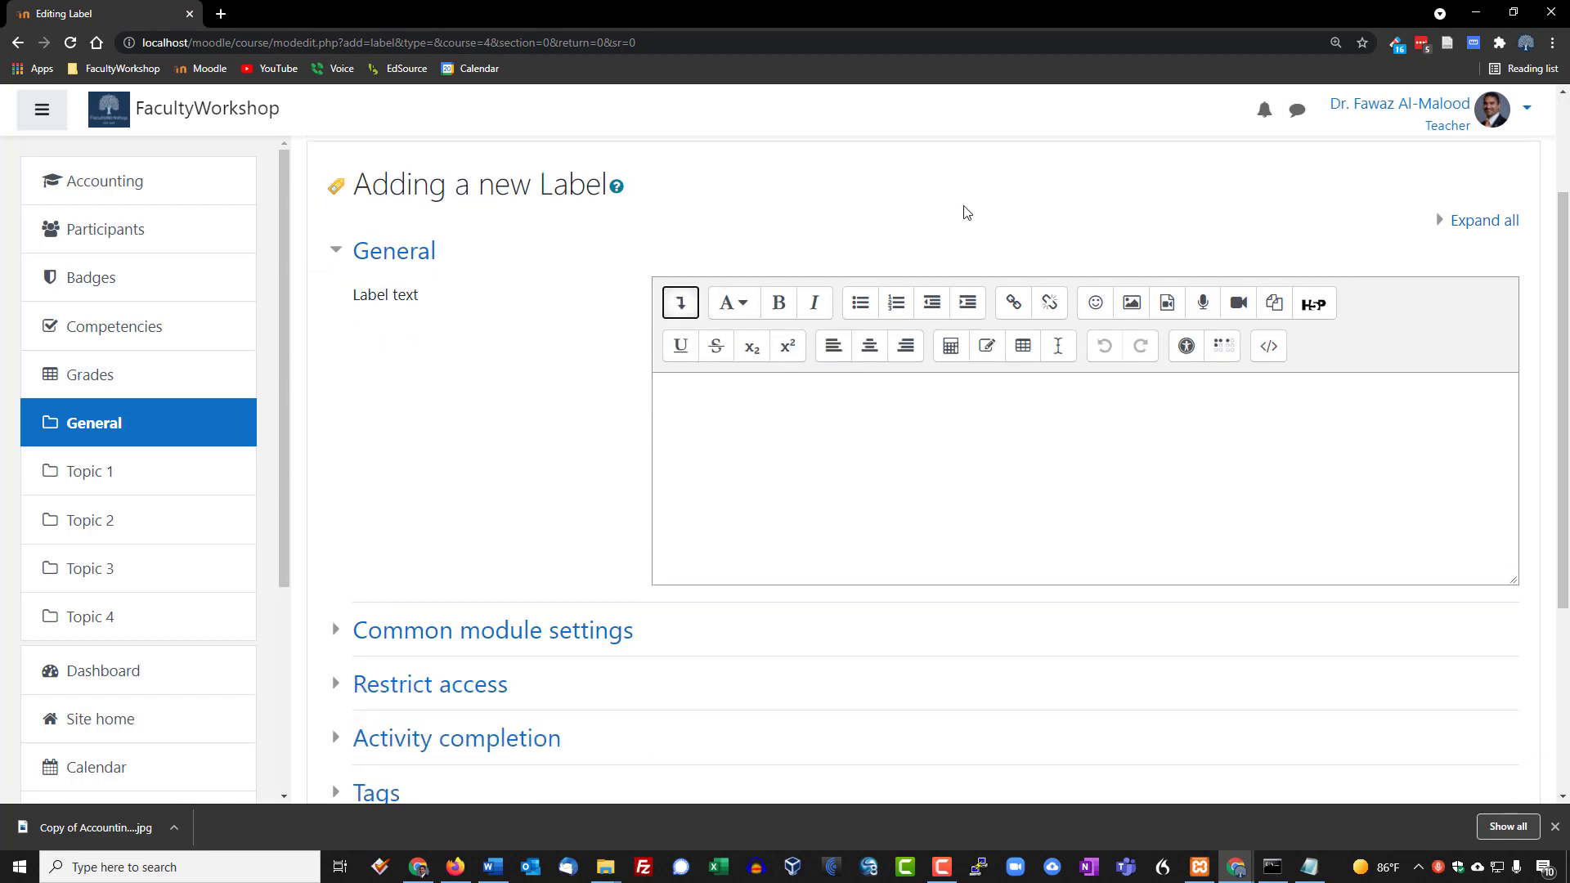
{"action": "scroll", "coordinate": [962, 204], "scroll_direction": "down", "scroll_amount": 1}
{"action": "scroll", "coordinate": [965, 193], "scroll_direction": "up", "scroll_amount": 1}
{"action": "left_click_drag", "start_coordinate": [1554, 426], "coordinate": [844, 467]}
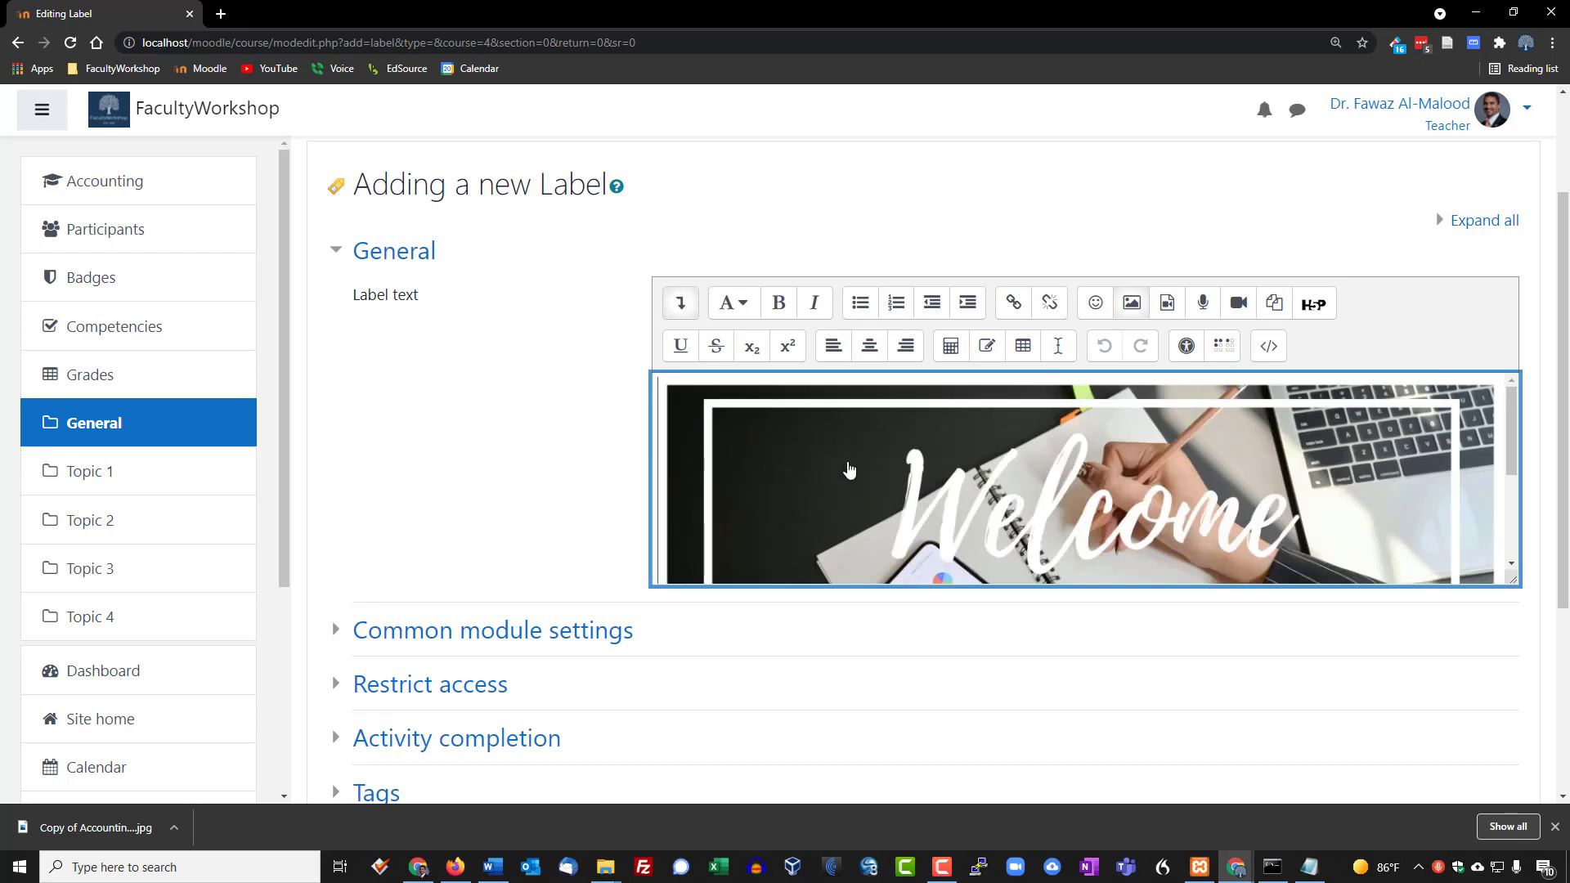
{"action": "left_click_drag", "start_coordinate": [1518, 415], "coordinate": [1503, 557]}
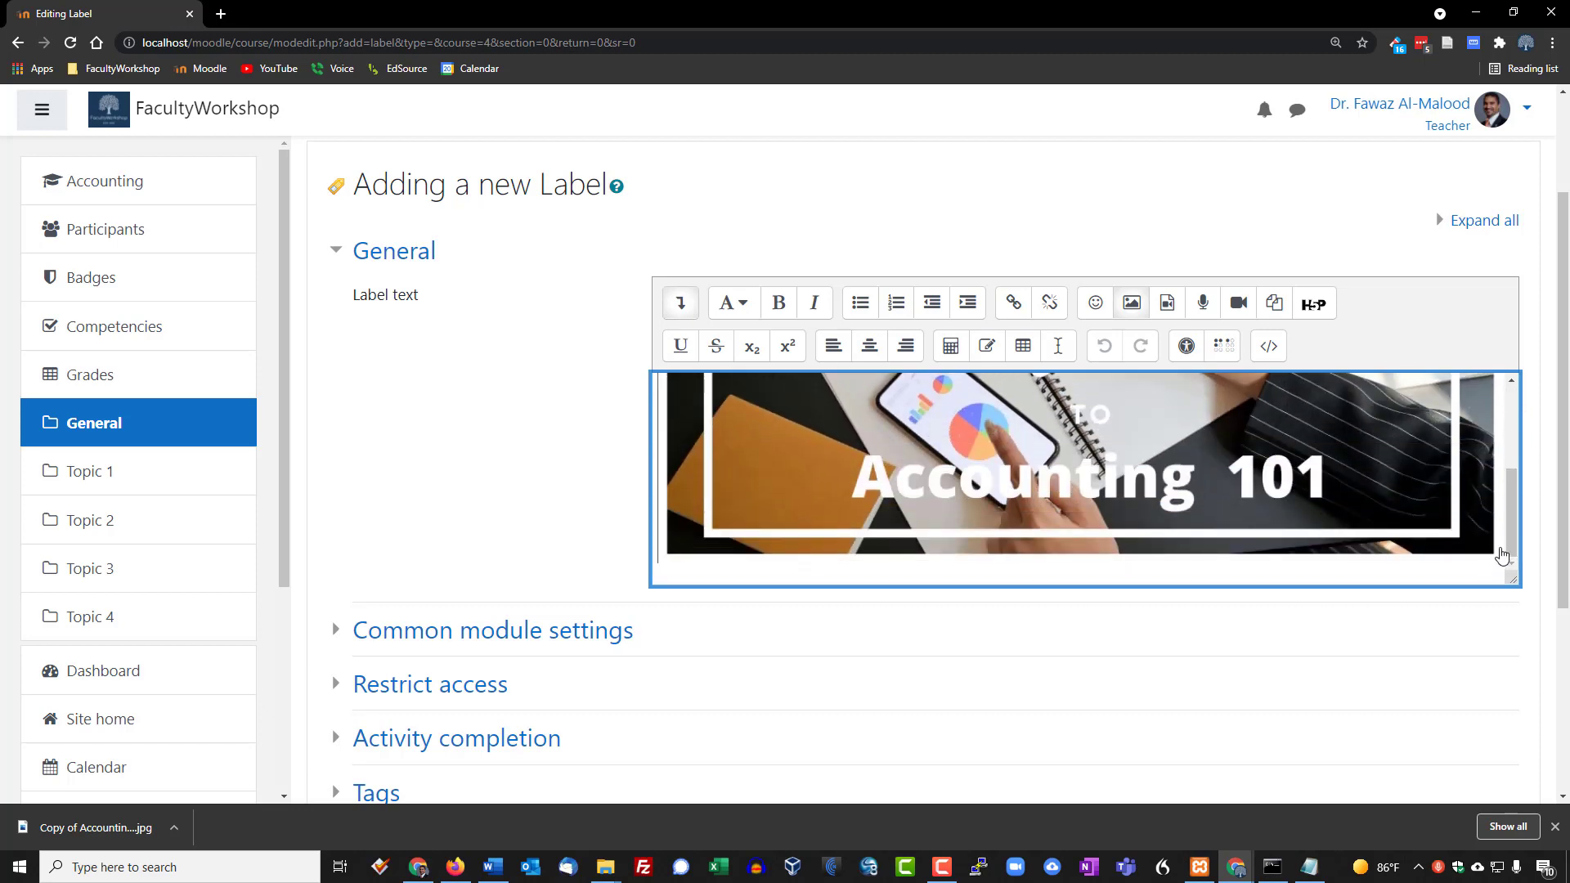
- Start a new line below the banner image and paste the copied course information text there
{"action": "key", "text": "ctrl+a"}
{"action": "key", "text": "Right"}
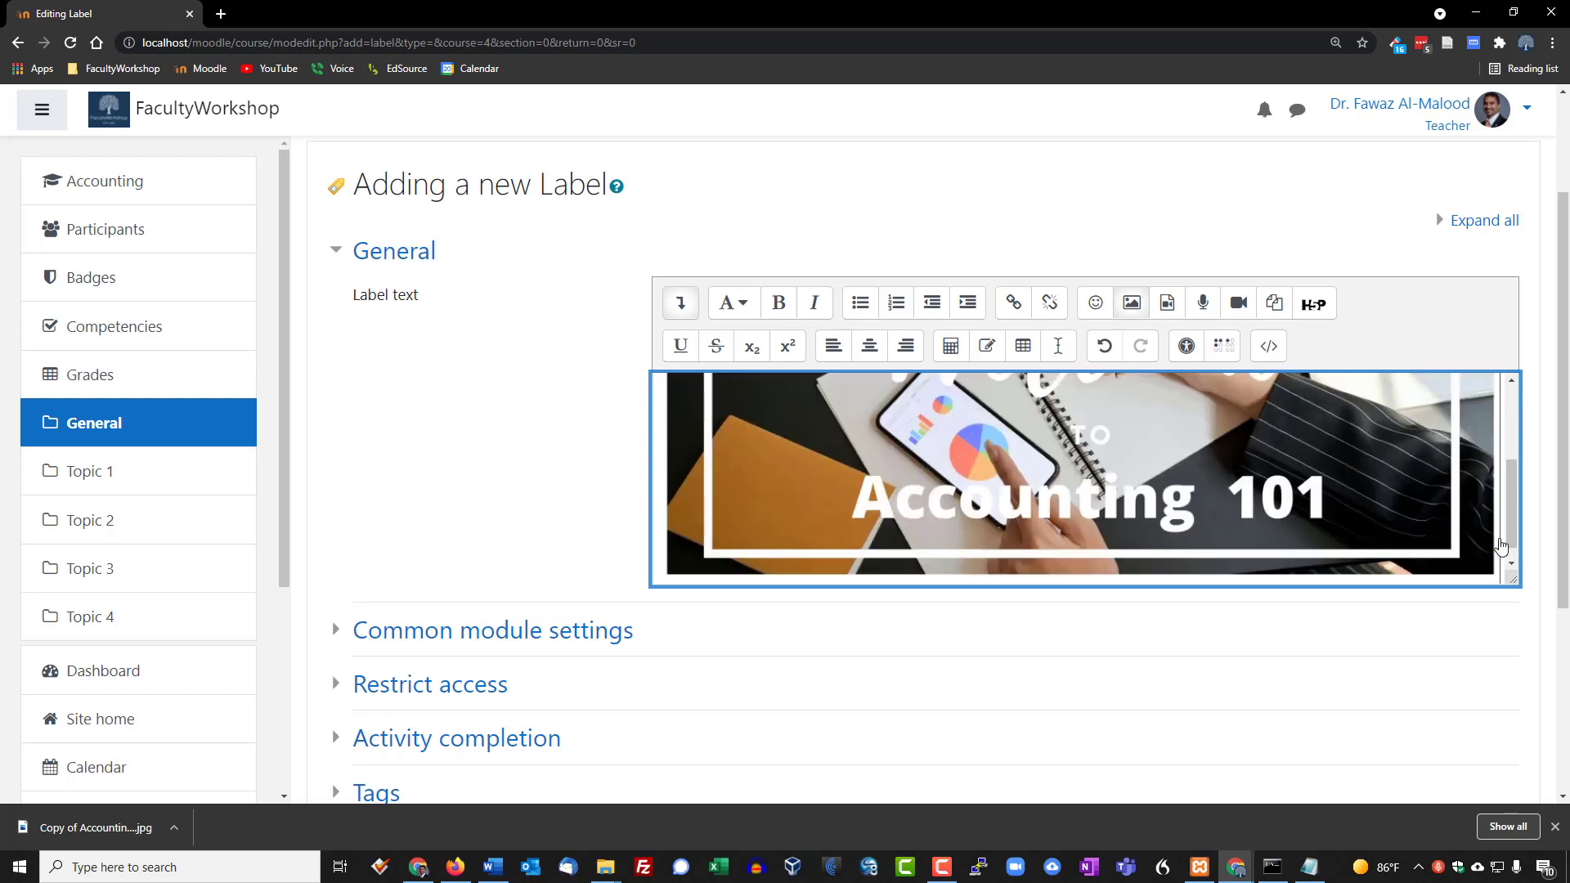
{"action": "key", "text": "Return"}
{"action": "key", "text": "Return"}
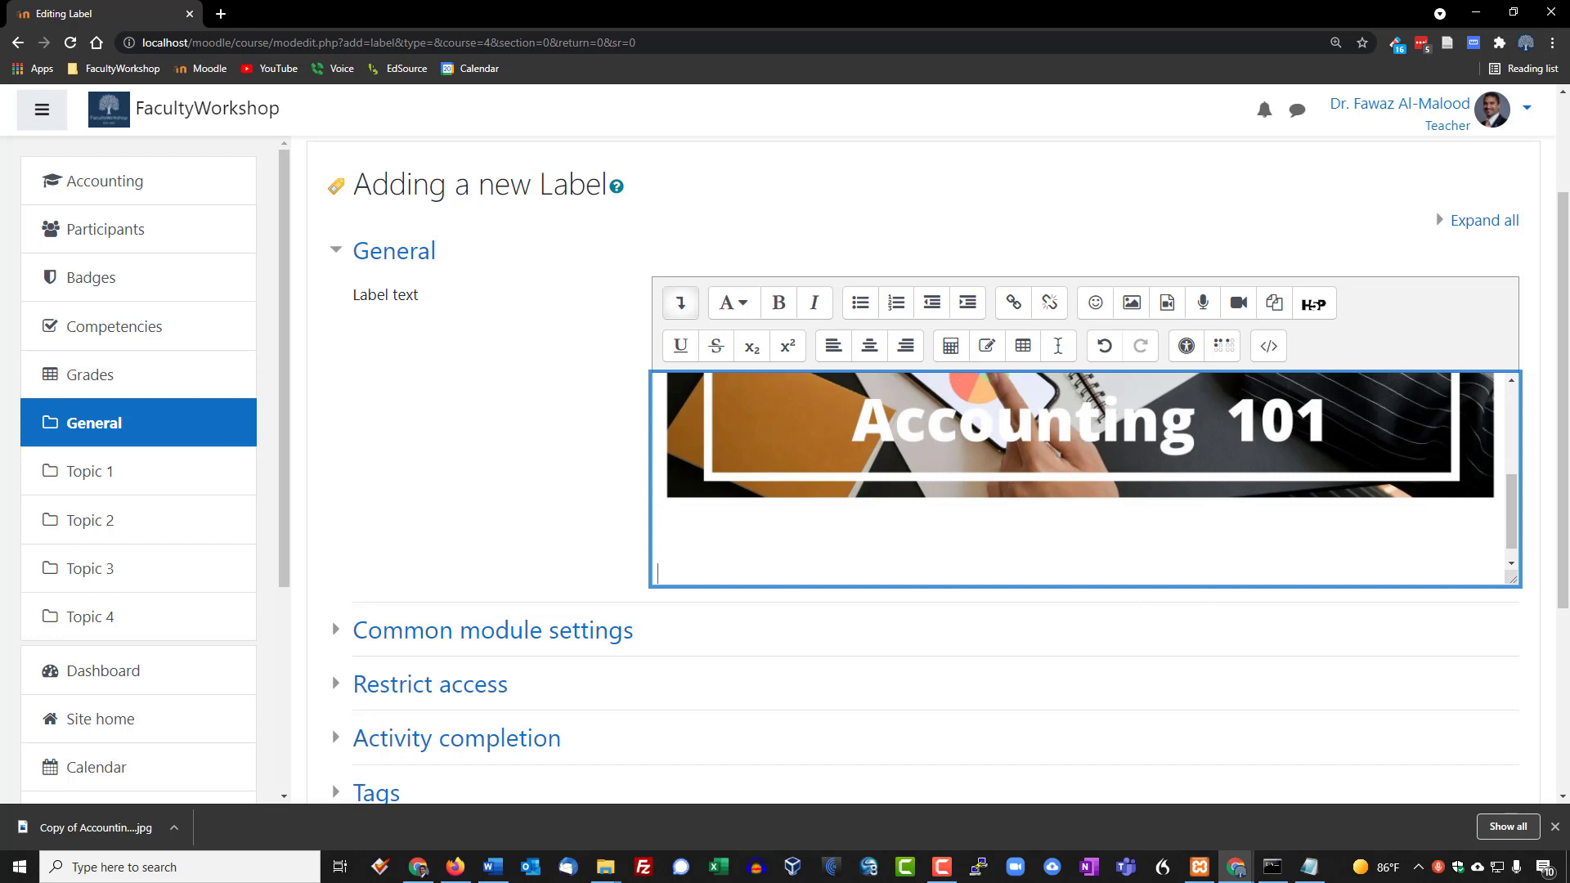
{"action": "left_click", "coordinate": [1465, 508]}
{"action": "scroll", "coordinate": [1464, 507], "scroll_direction": "up", "scroll_amount": 1}
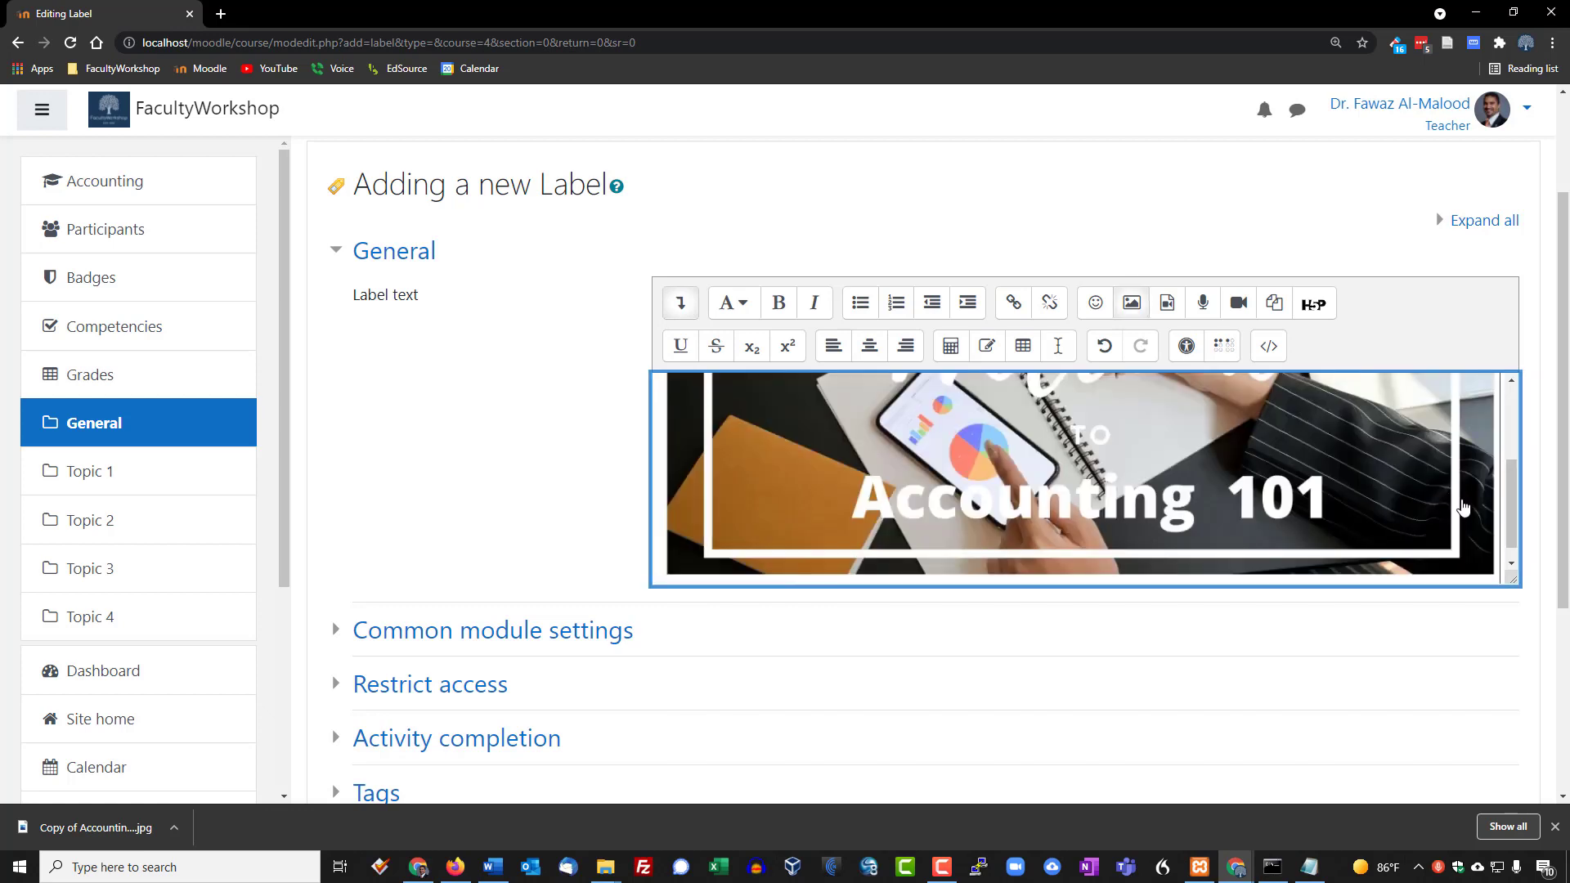
{"action": "key", "text": "Return"}
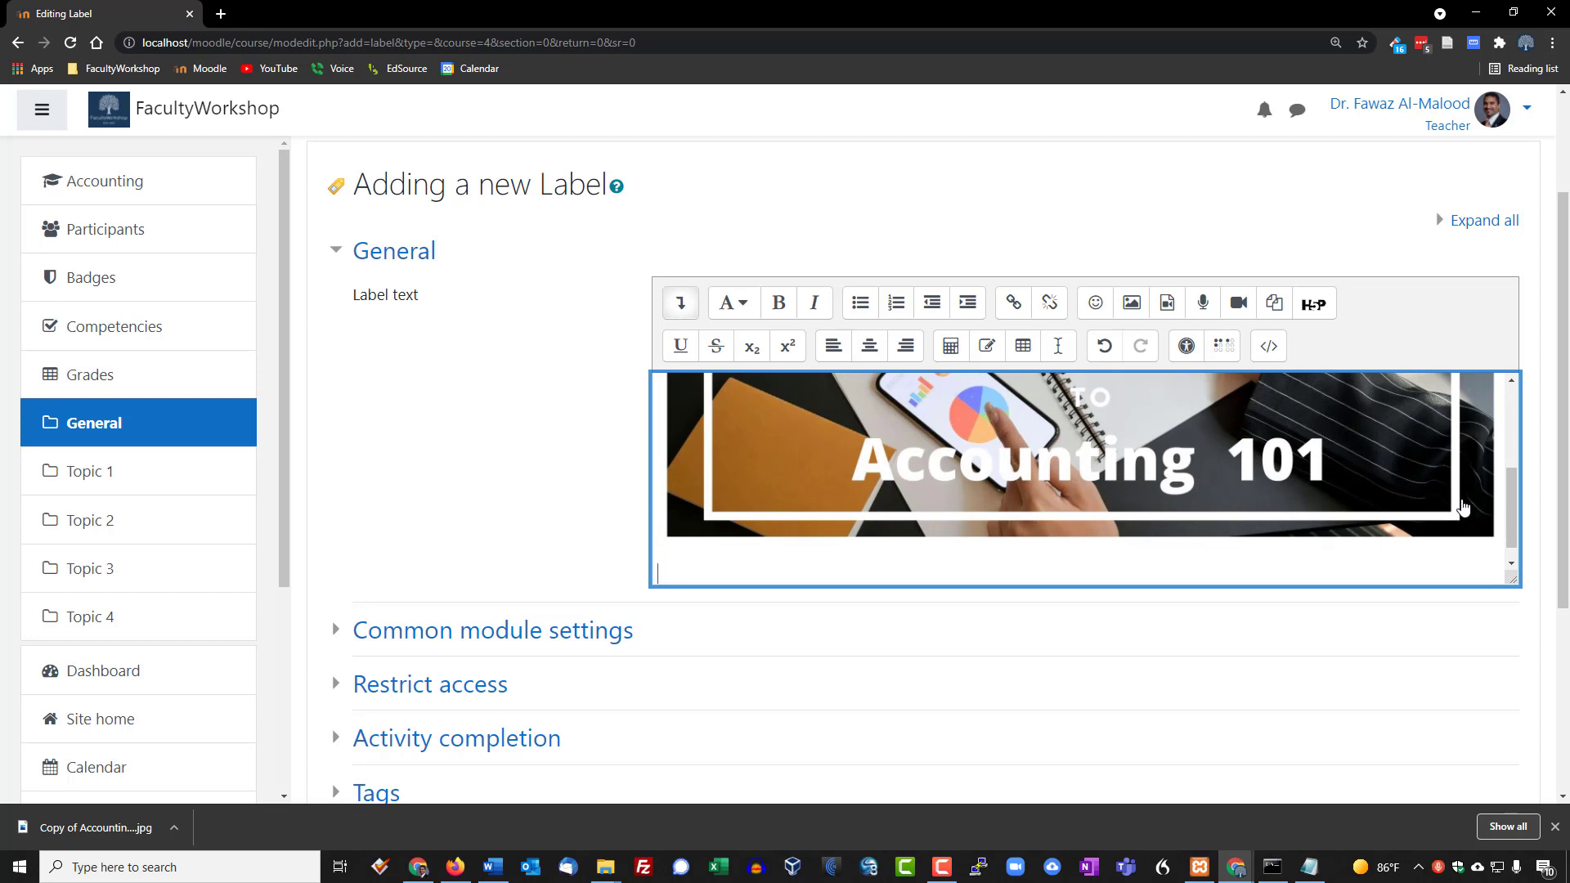
{"action": "key", "text": "ctrl+v"}
{"action": "scroll", "coordinate": [798, 497], "scroll_direction": "up", "scroll_amount": 10}
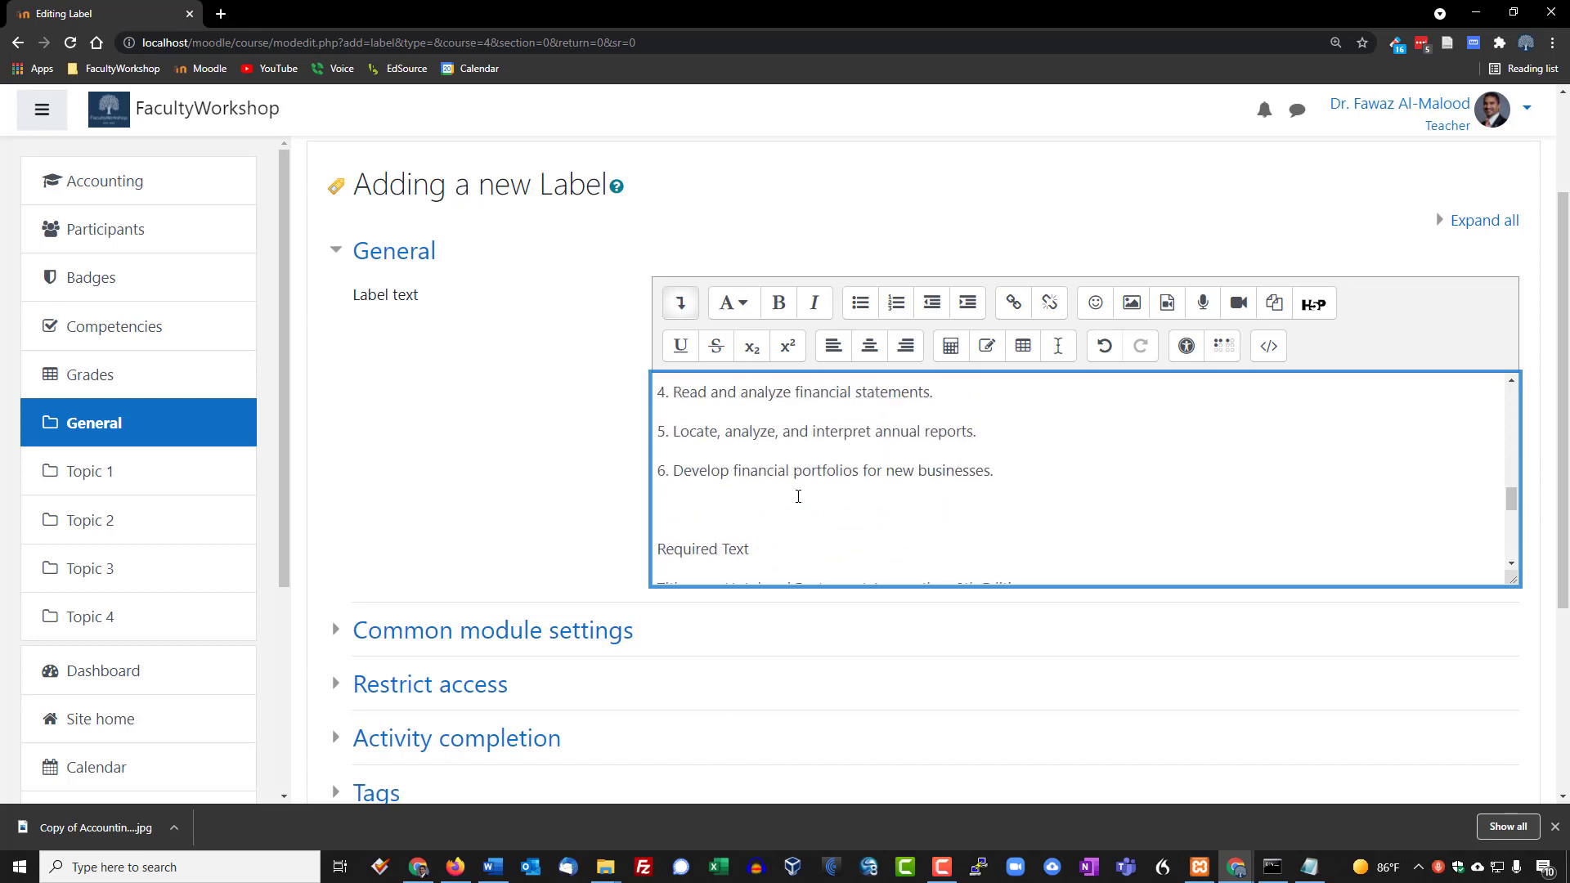
- Make the "Course Information" heading below the banner bold
{"action": "scroll", "coordinate": [798, 497], "scroll_direction": "up", "scroll_amount": 5}
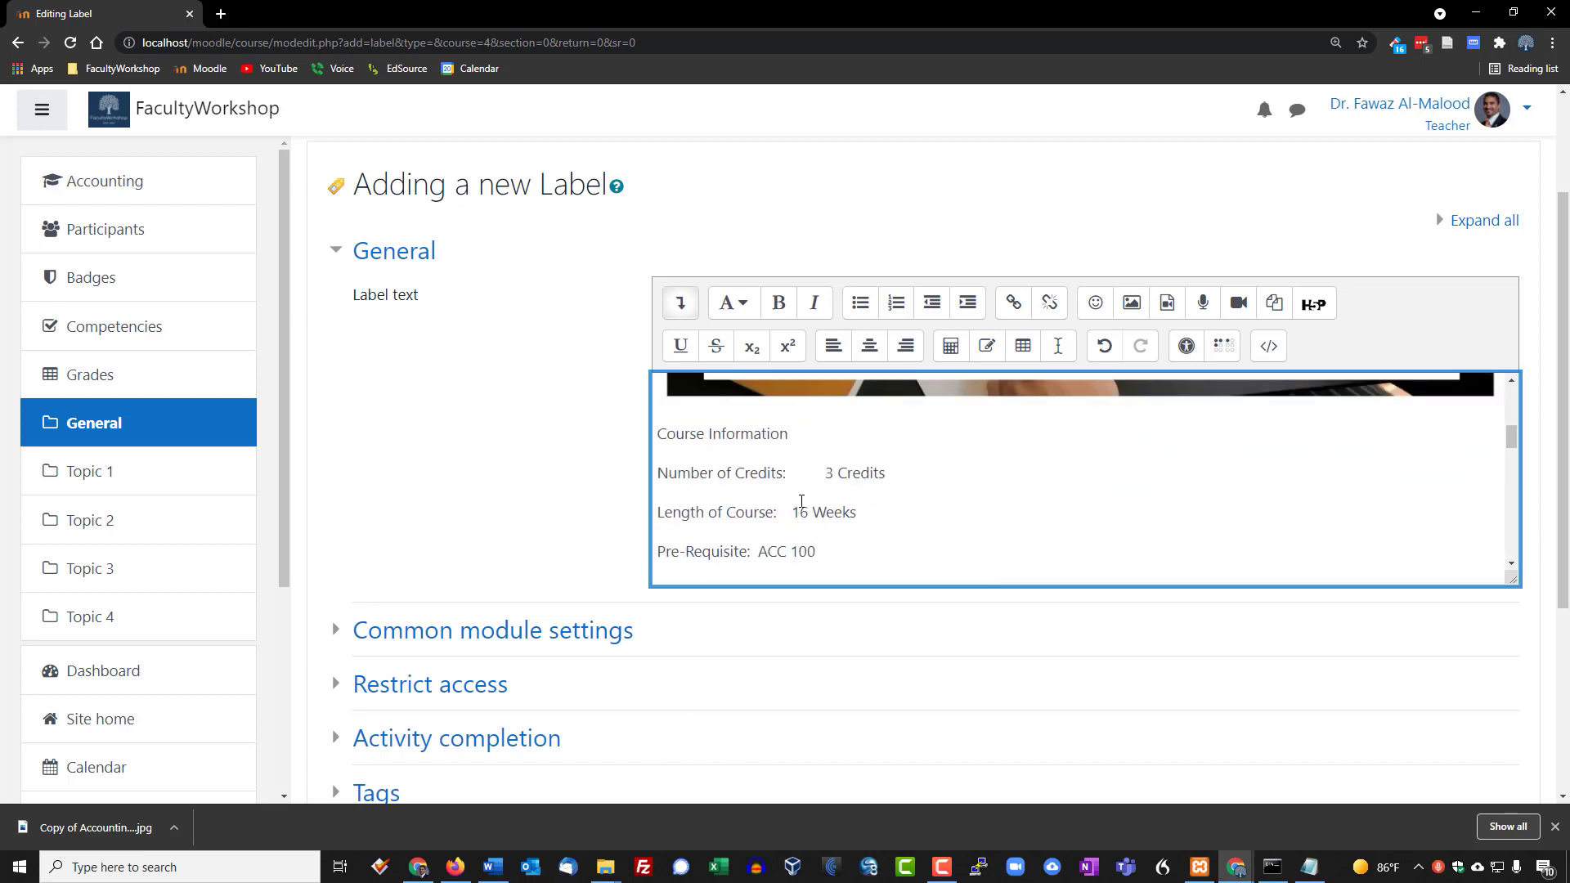
{"action": "left_click_drag", "start_coordinate": [790, 516], "coordinate": [657, 515]}
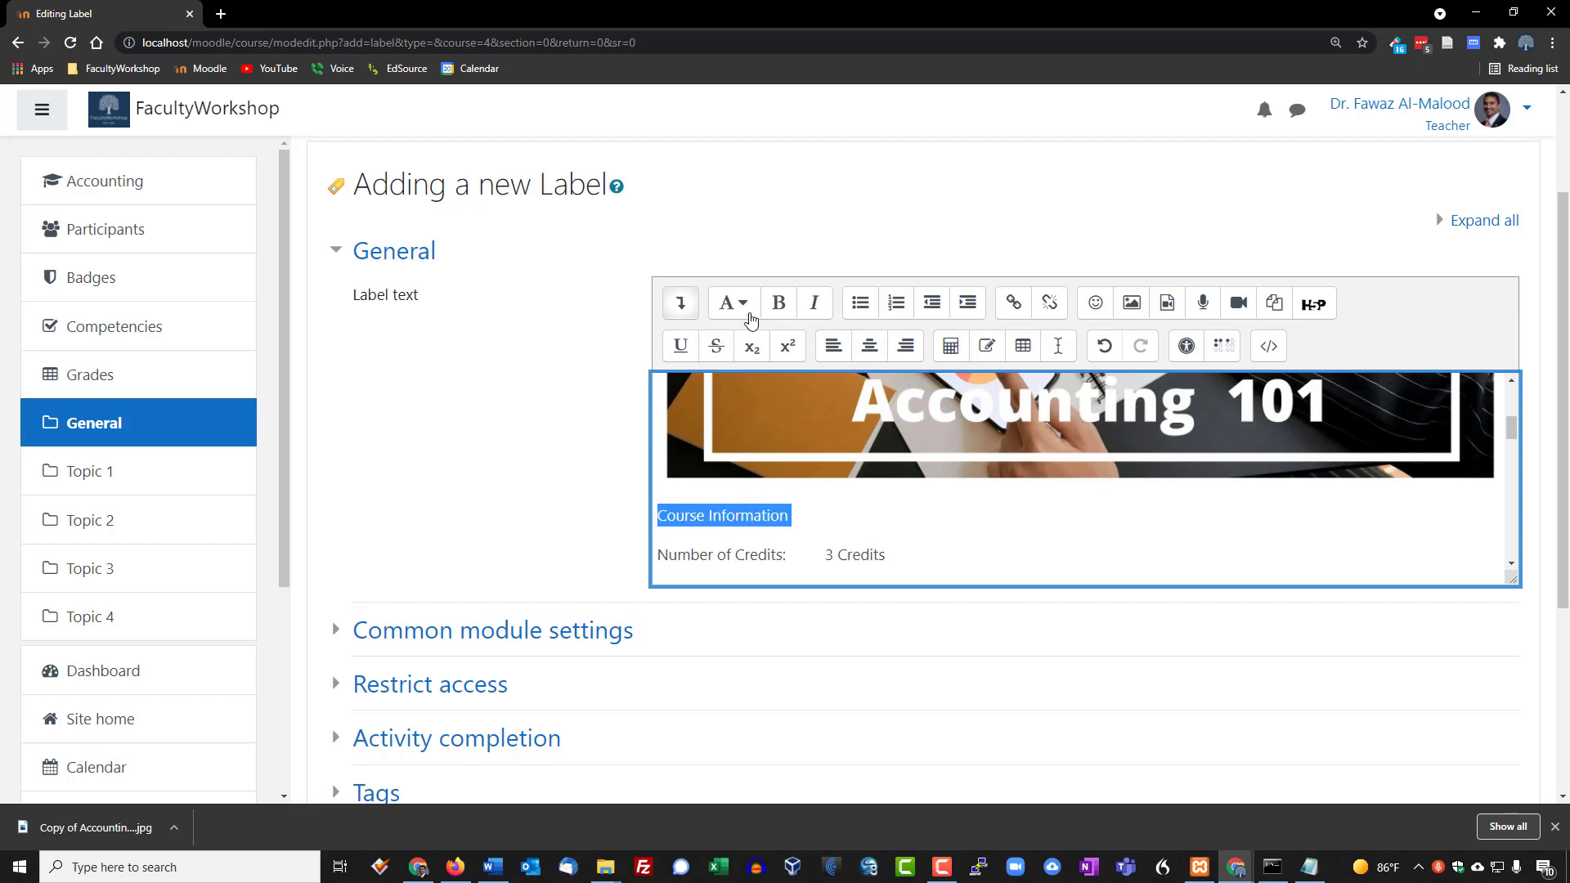
{"action": "left_click", "coordinate": [778, 303]}
{"action": "left_click", "coordinate": [784, 547]}
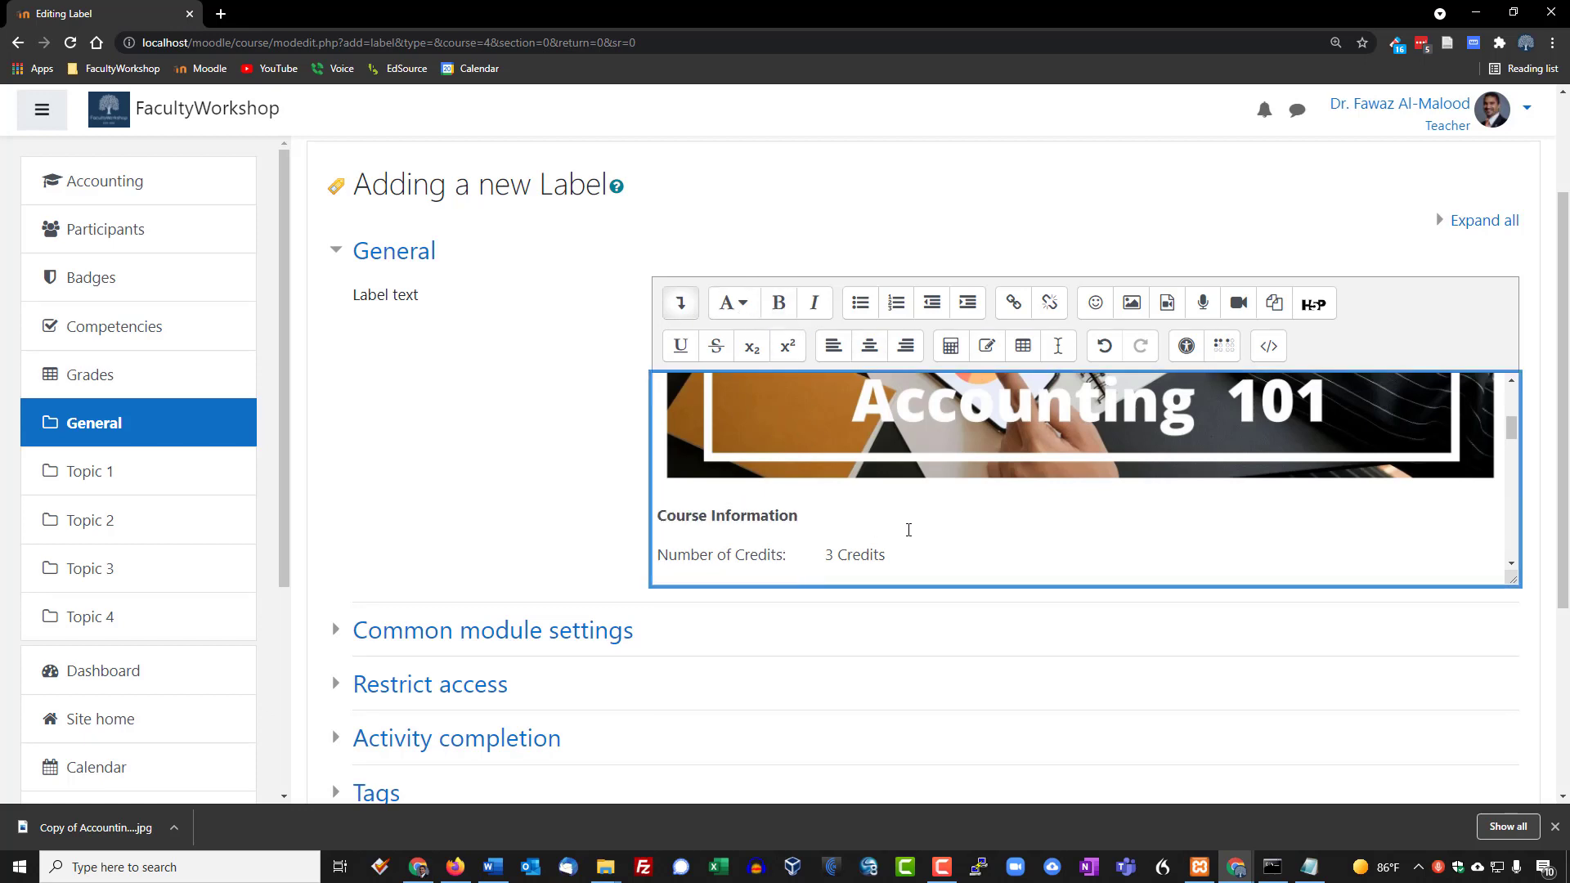
{"action": "key", "text": "Down"}
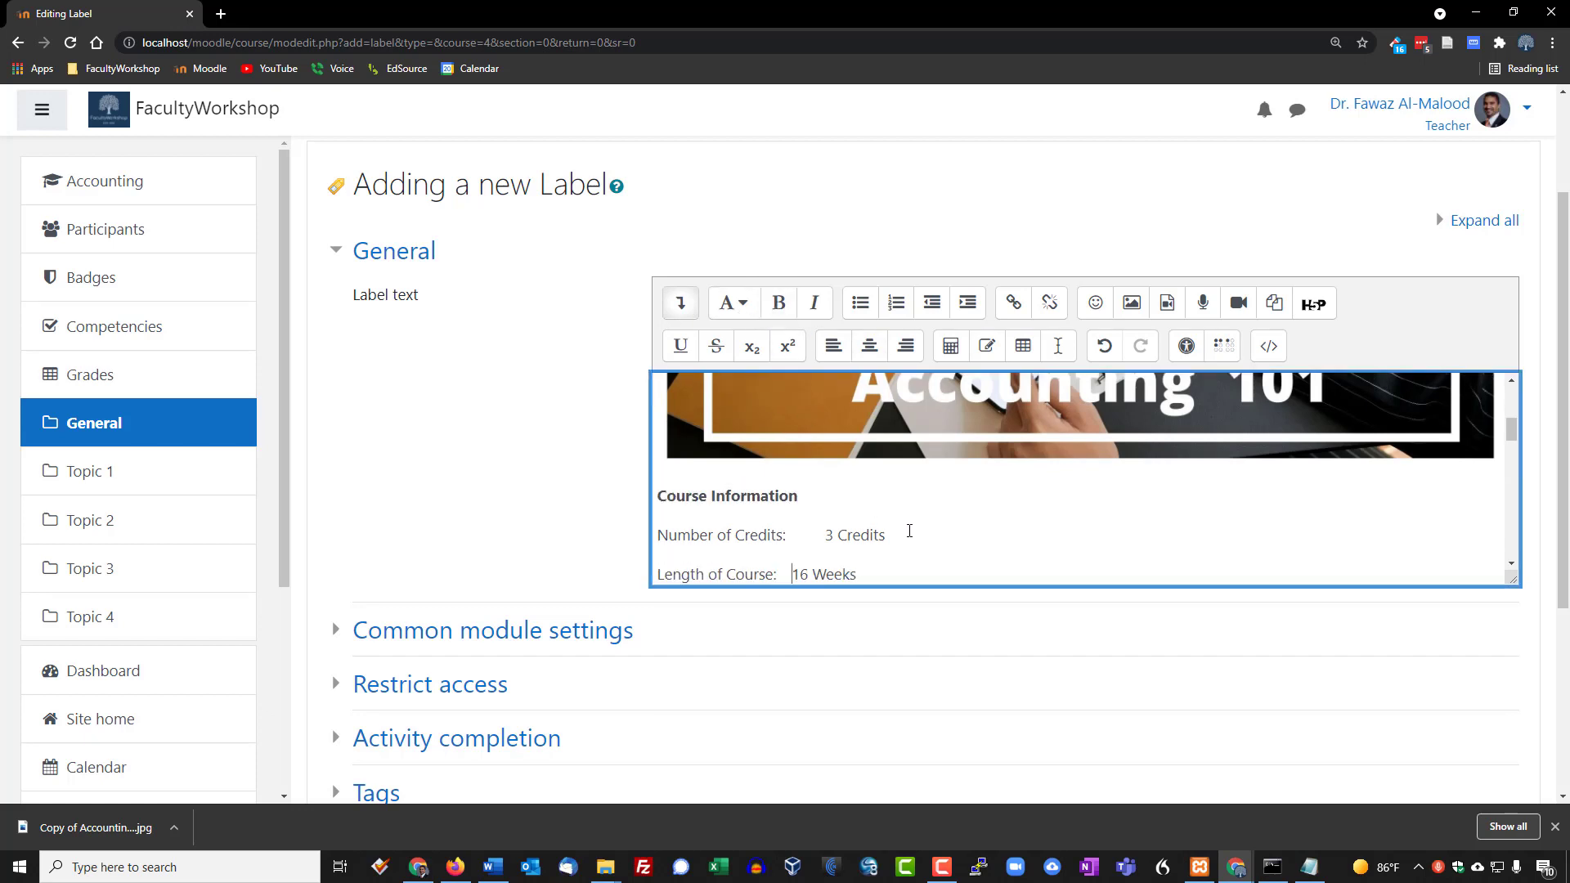
{"action": "key", "text": "Home"}
{"action": "key", "text": "BackSpace"}
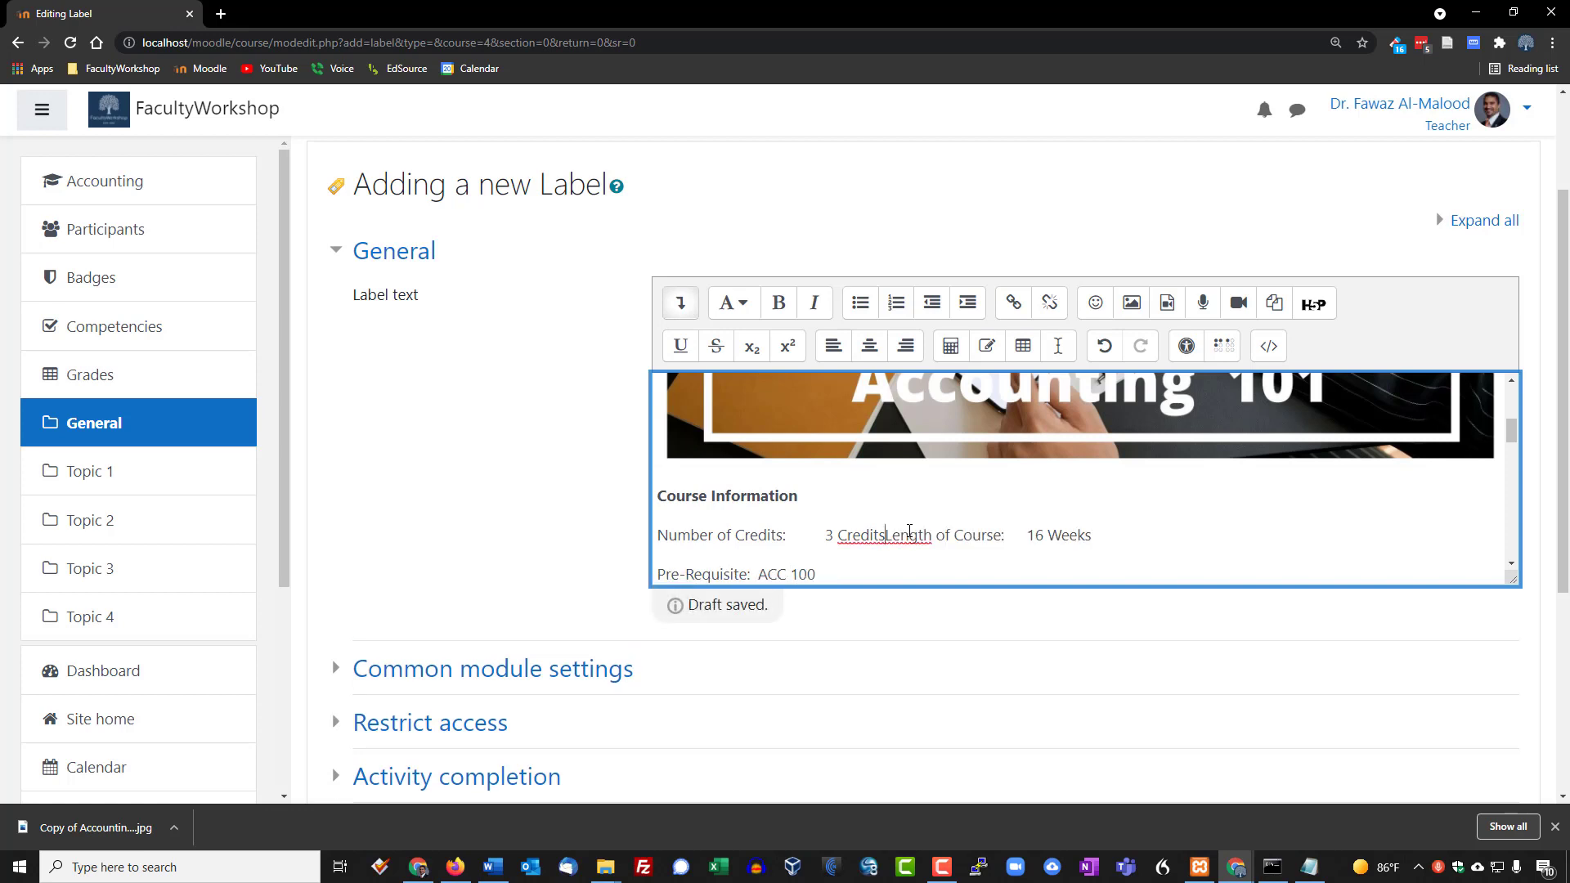
{"action": "key", "text": "Return"}
- Format the Number of Credits, Length of Course and Pre-Requisite lines as a bulleted list
{"action": "scroll", "coordinate": [940, 532], "scroll_direction": "down", "scroll_amount": 1}
{"action": "left_click_drag", "start_coordinate": [871, 533], "coordinate": [658, 455]}
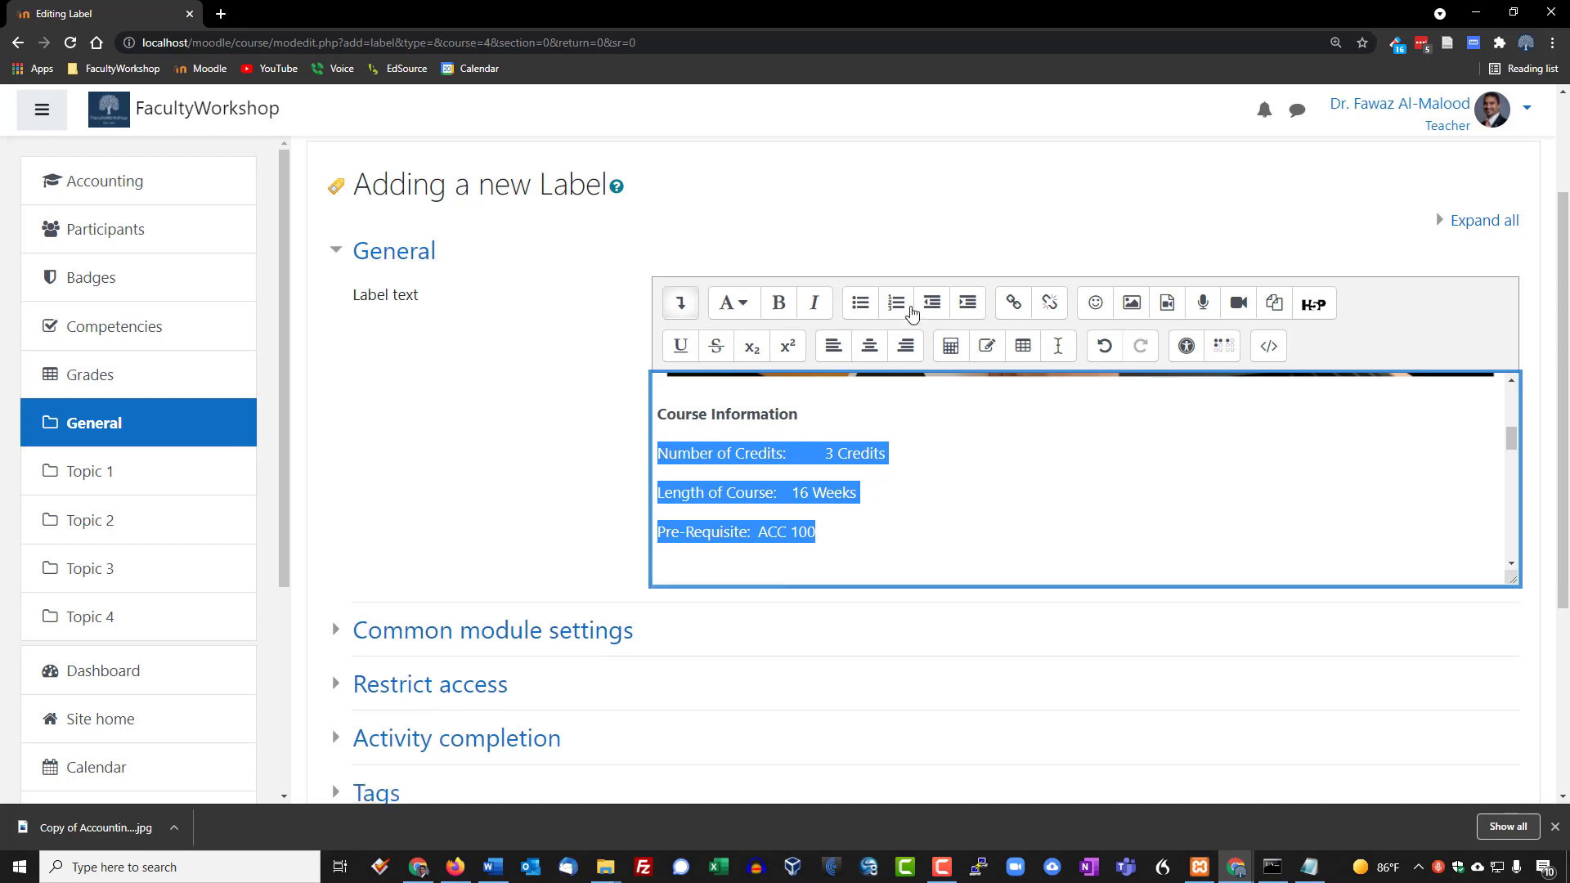
{"action": "left_click", "coordinate": [858, 304]}
{"action": "left_click", "coordinate": [710, 454]}
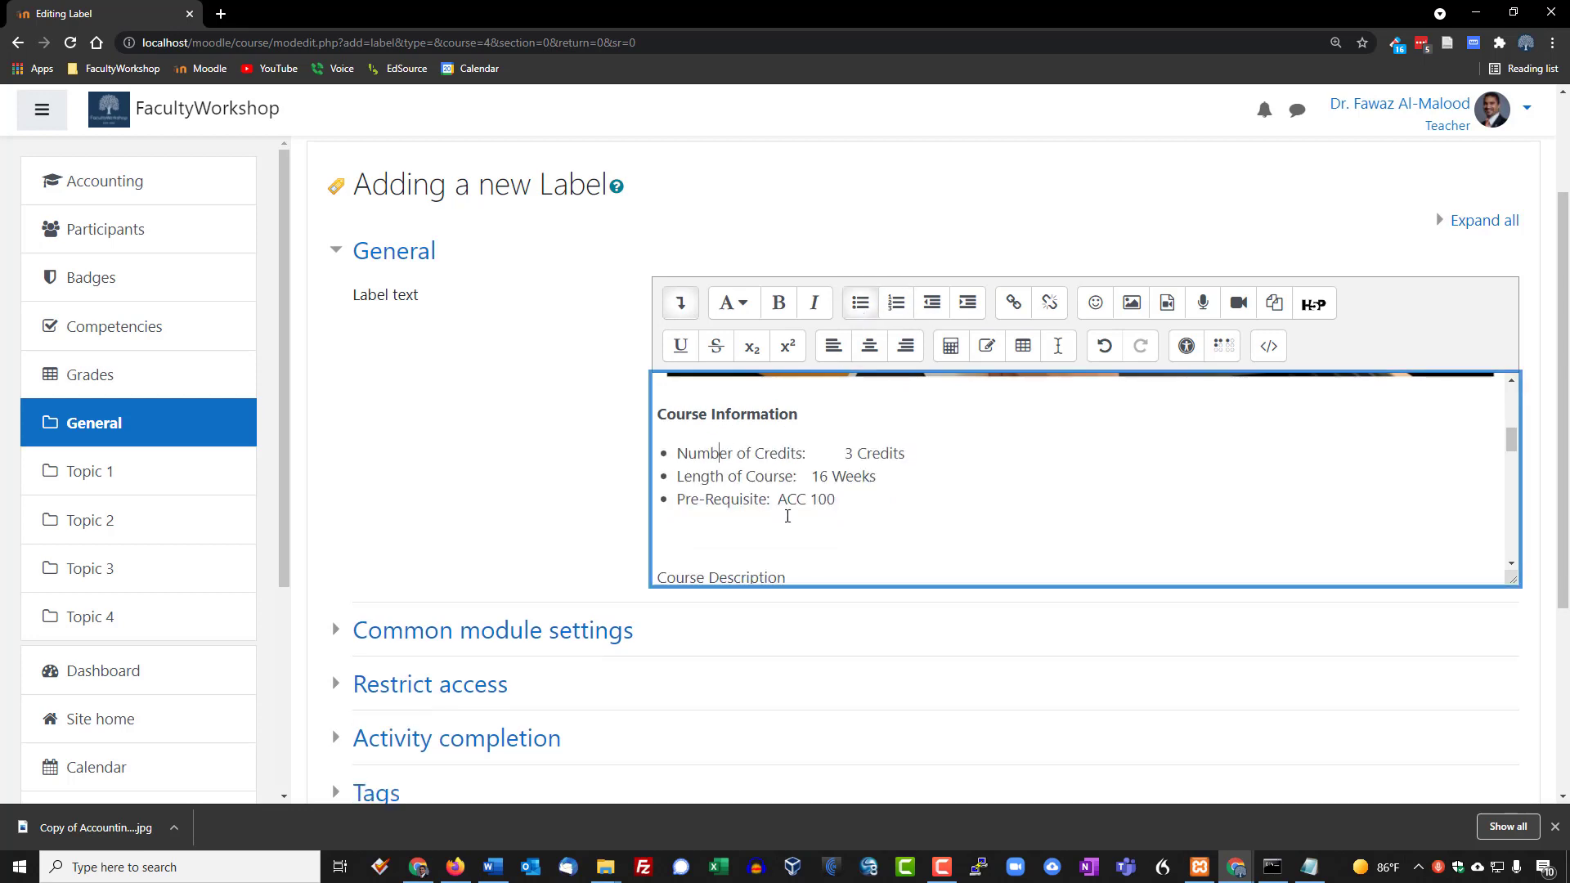
- Make the "Course Description" heading bold and delete the blank line after its paragraph
{"action": "scroll", "coordinate": [733, 540], "scroll_direction": "down", "scroll_amount": 1}
{"action": "left_click_drag", "start_coordinate": [786, 496], "coordinate": [657, 497]}
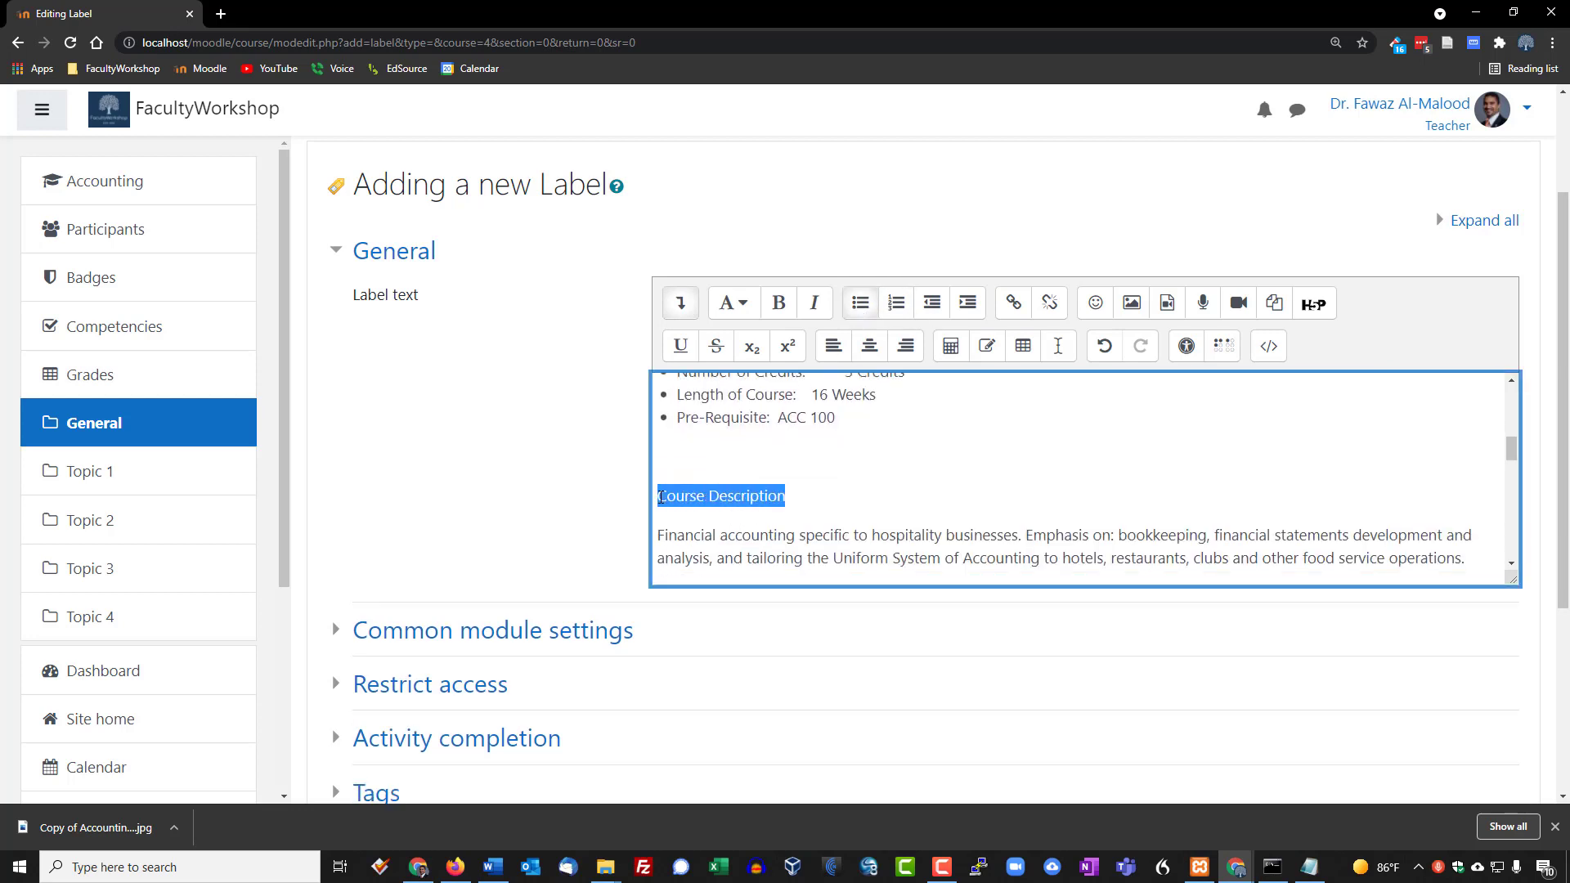
{"action": "left_click", "coordinate": [779, 303]}
{"action": "scroll", "coordinate": [825, 500], "scroll_direction": "down", "scroll_amount": 1}
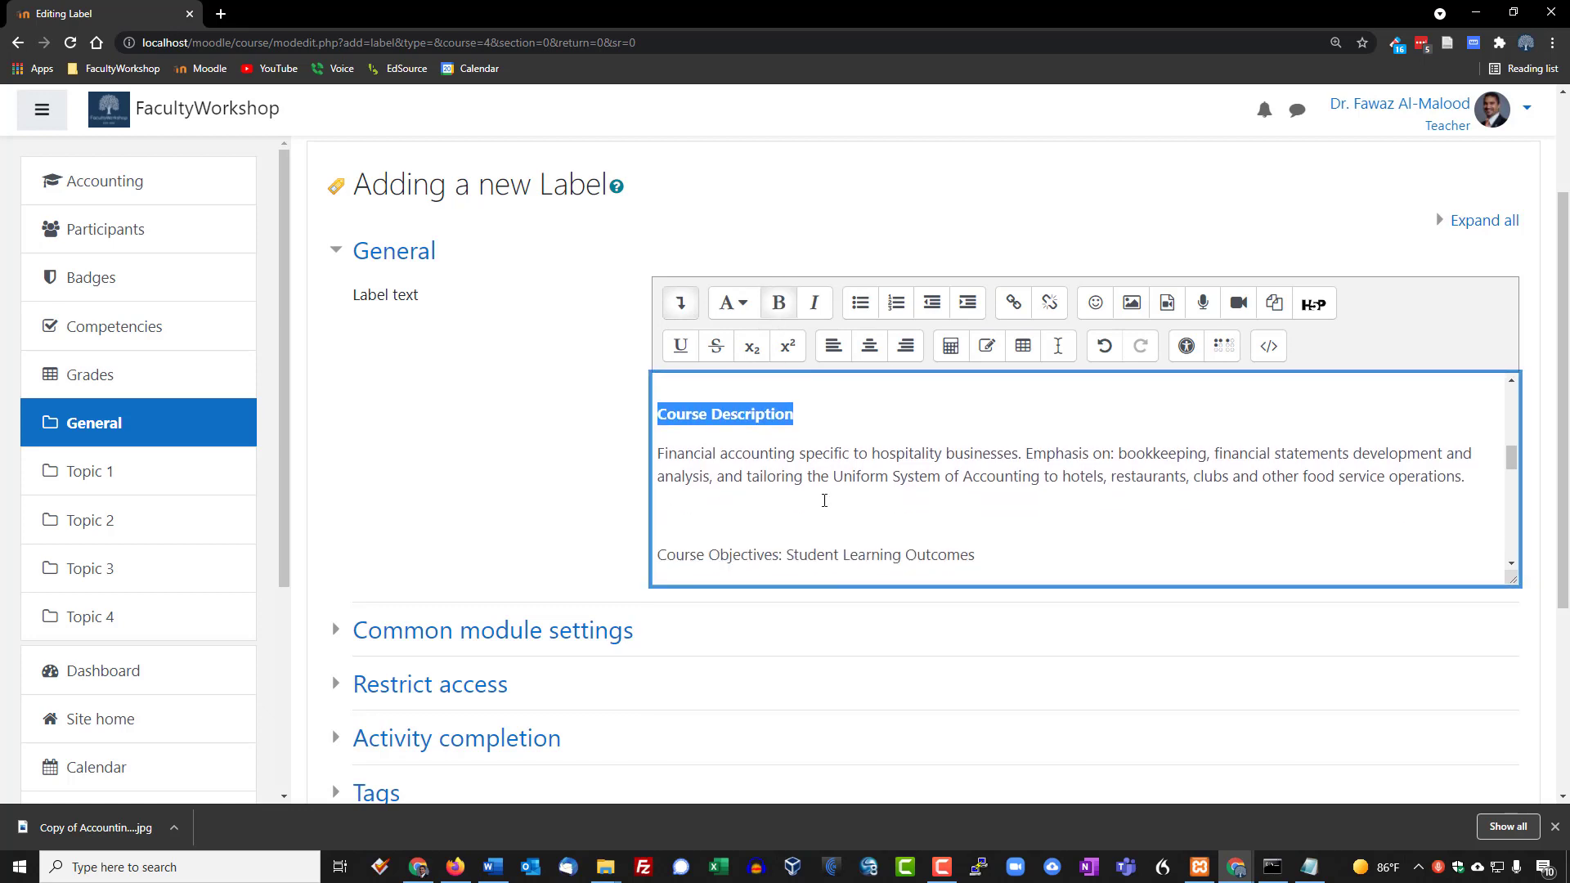
{"action": "left_click", "coordinate": [681, 516]}
{"action": "key", "text": "Delete"}
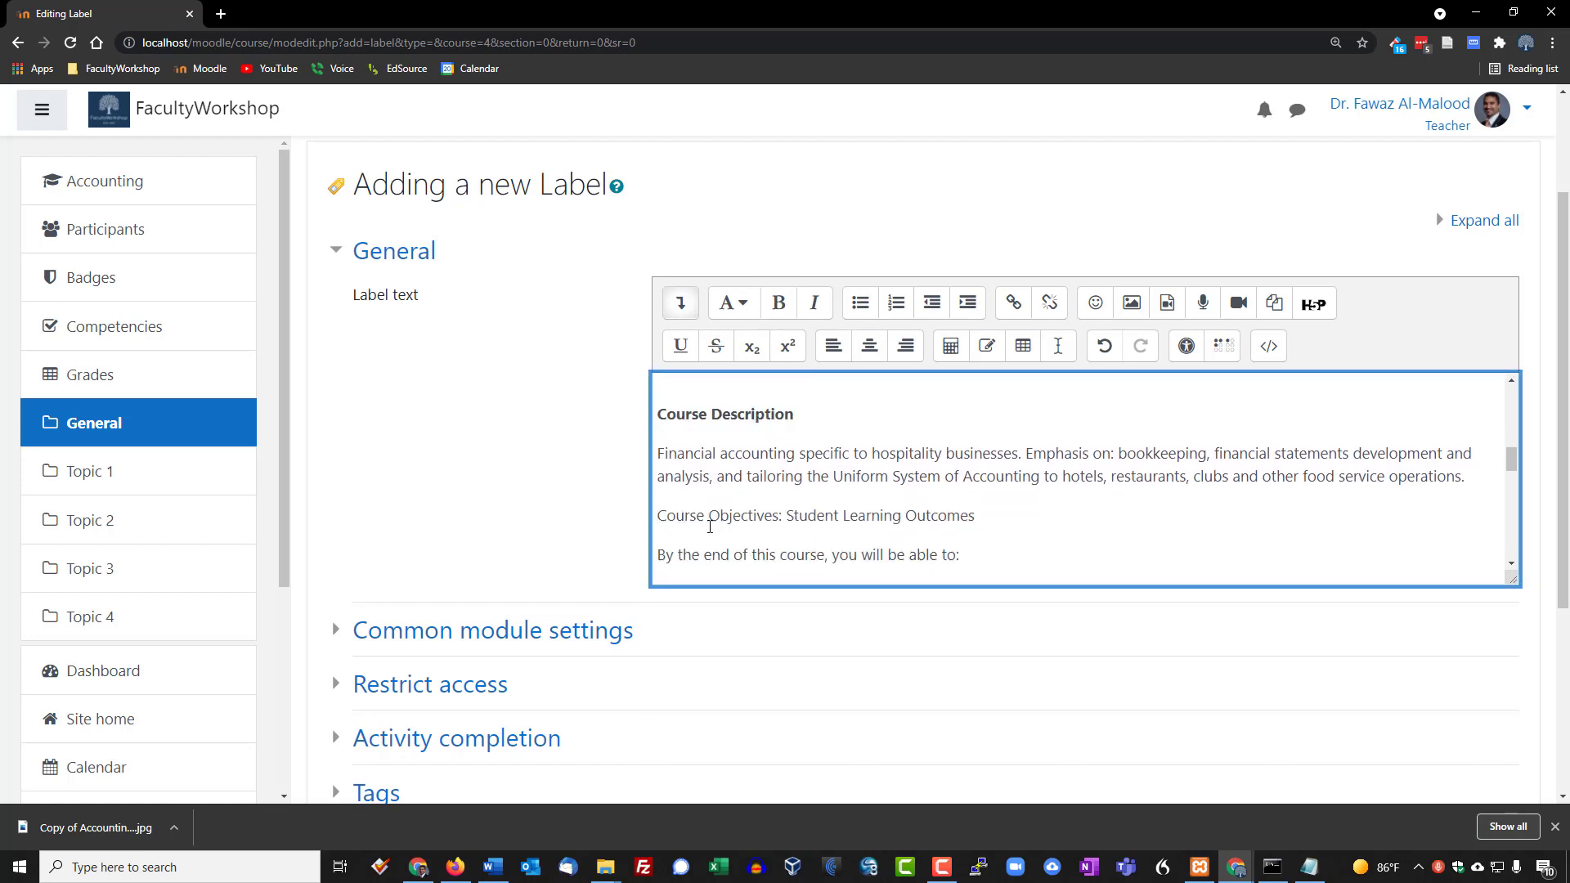
- Make the "Course Objectives: Student Learning Outcomes" heading bold
{"action": "left_click_drag", "start_coordinate": [983, 520], "coordinate": [657, 413]}
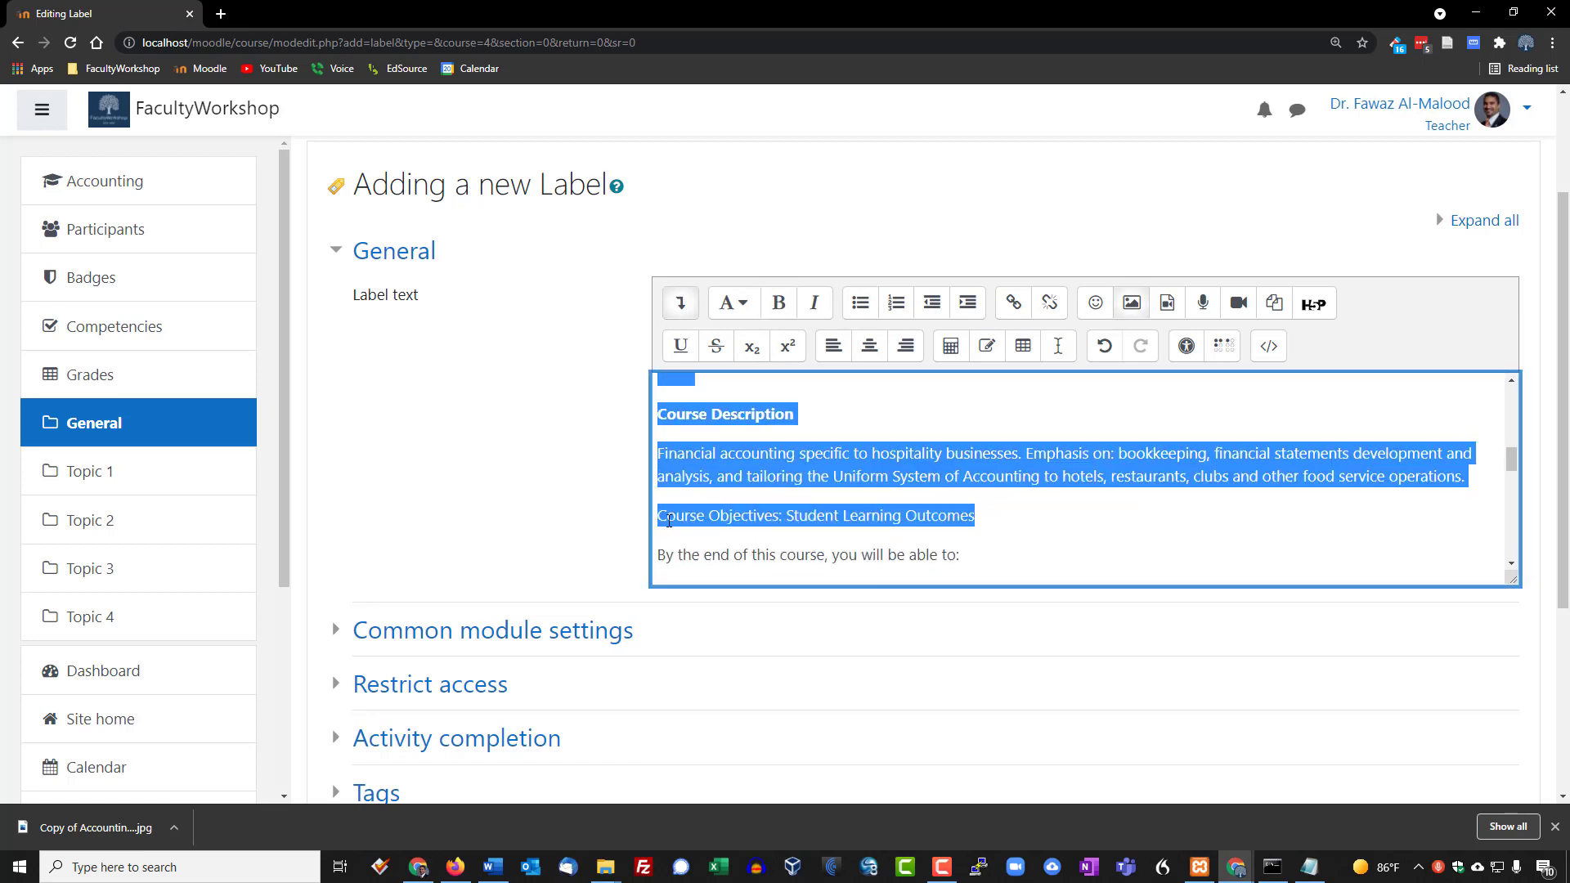
{"action": "left_click", "coordinate": [674, 518]}
{"action": "triple_click", "coordinate": [659, 516]}
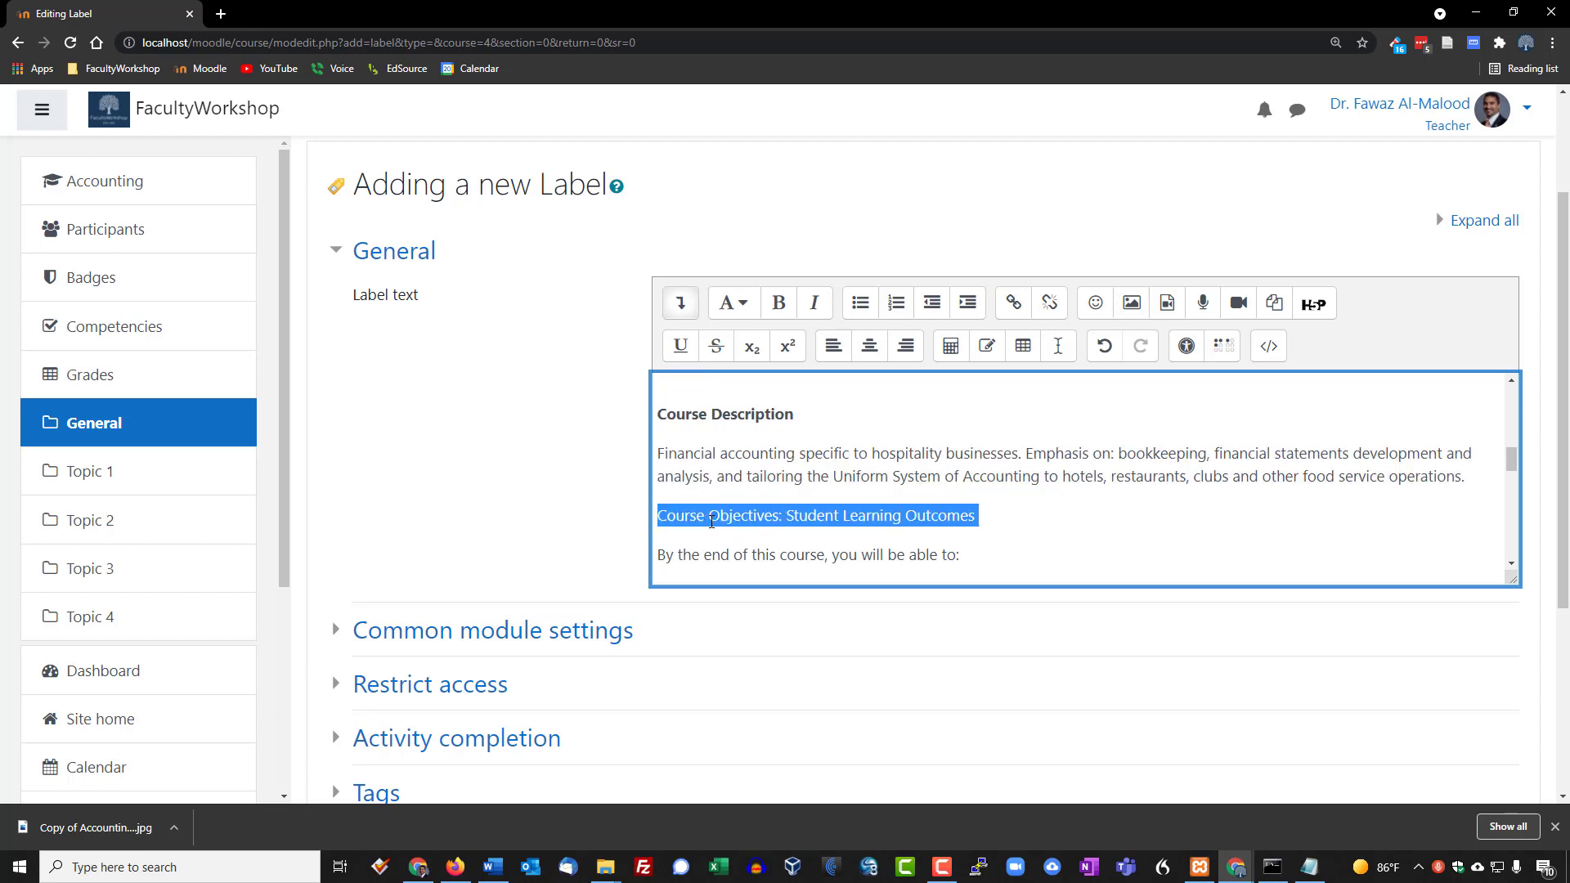
{"action": "left_click", "coordinate": [779, 302]}
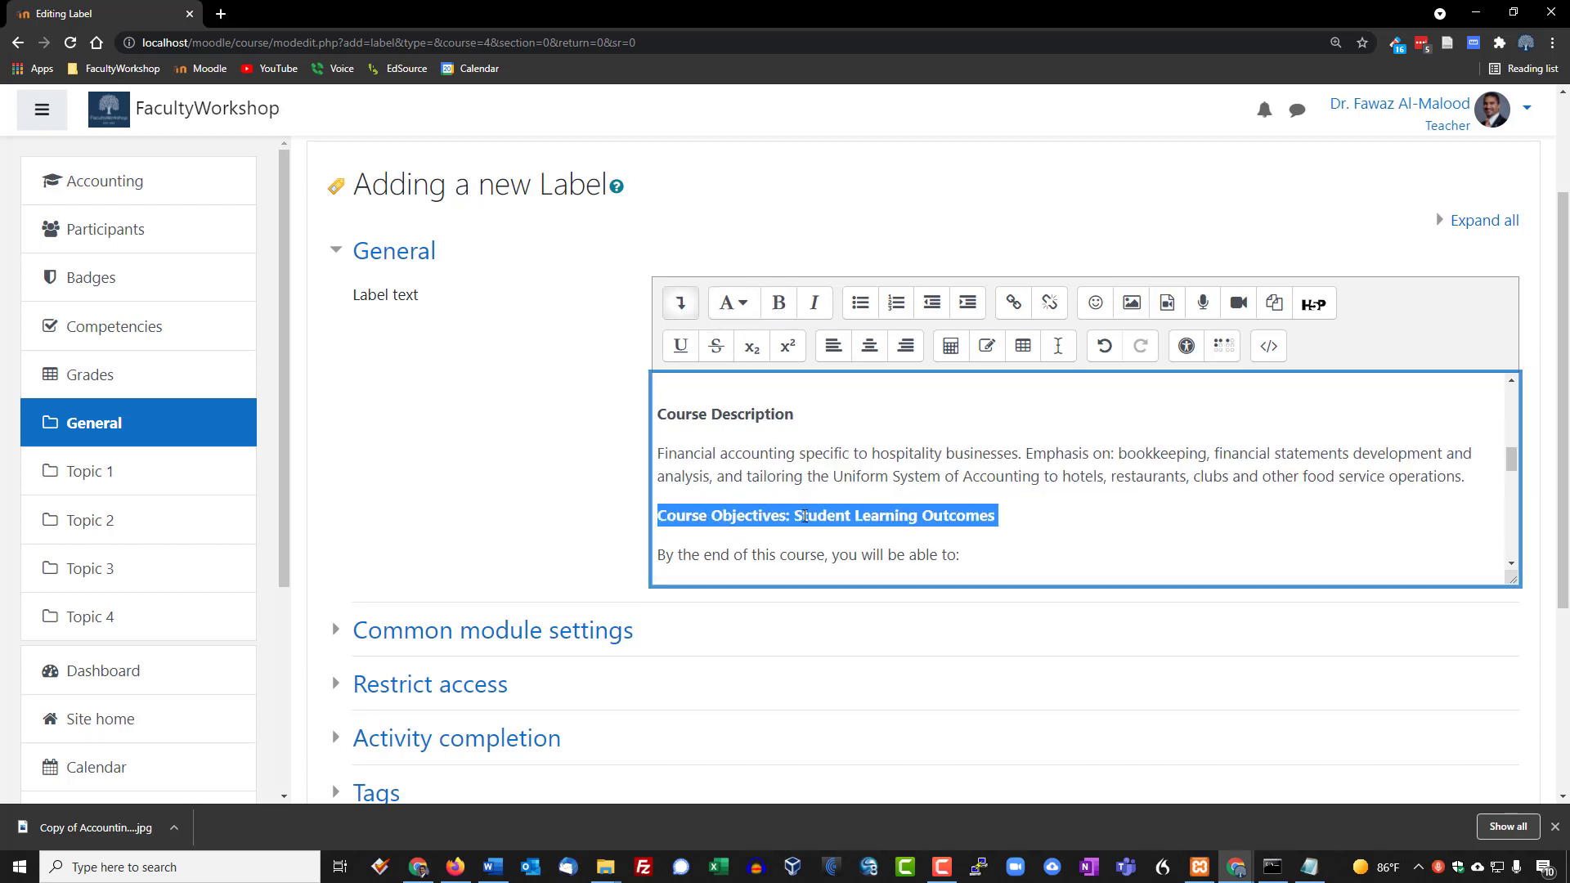
- Convert the six learning outcomes under "By the end of this course, you will be able to:" into a numbered list
{"action": "scroll", "coordinate": [782, 556], "scroll_direction": "down", "scroll_amount": 1}
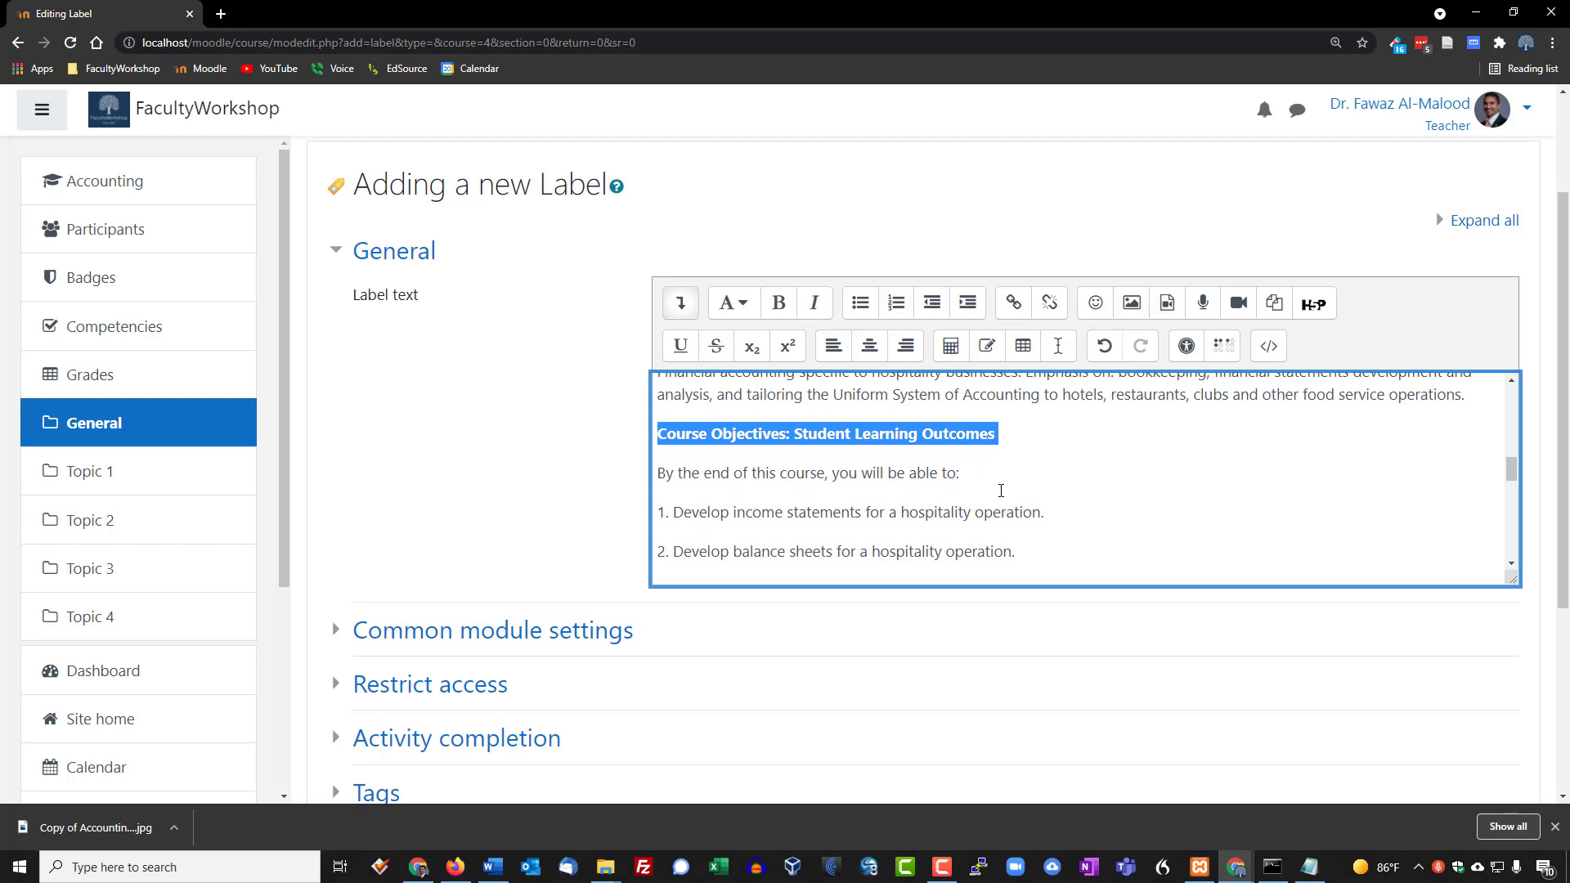
{"action": "scroll", "coordinate": [827, 540], "scroll_direction": "down", "scroll_amount": 1}
{"action": "scroll", "coordinate": [912, 543], "scroll_direction": "down", "scroll_amount": 1}
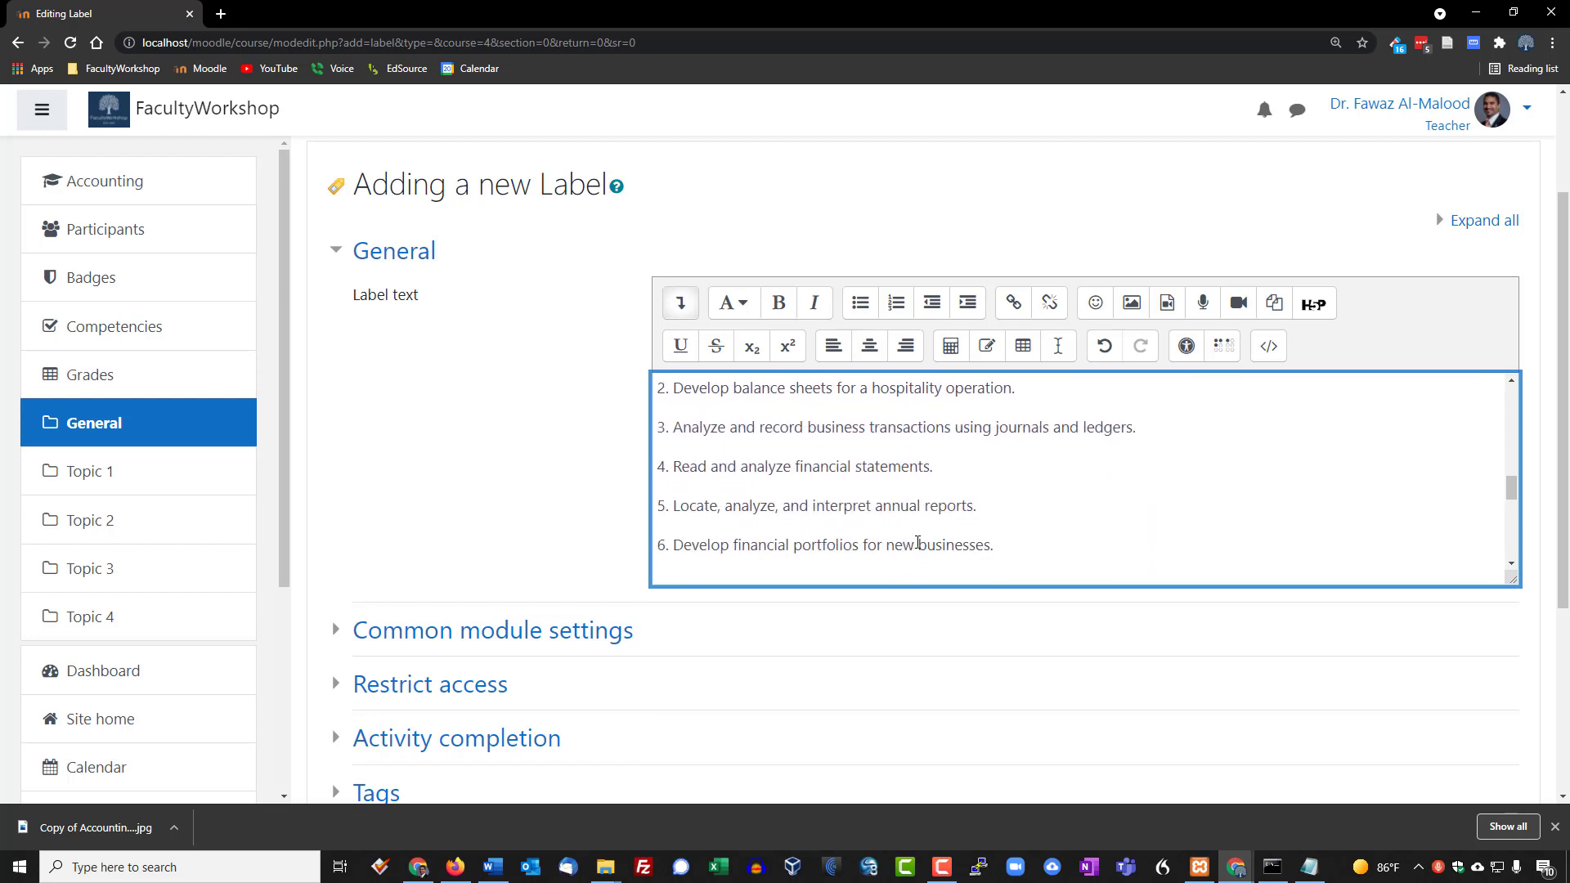
{"action": "left_click_drag", "start_coordinate": [1006, 546], "coordinate": [657, 436]}
{"action": "left_click", "coordinate": [896, 304]}
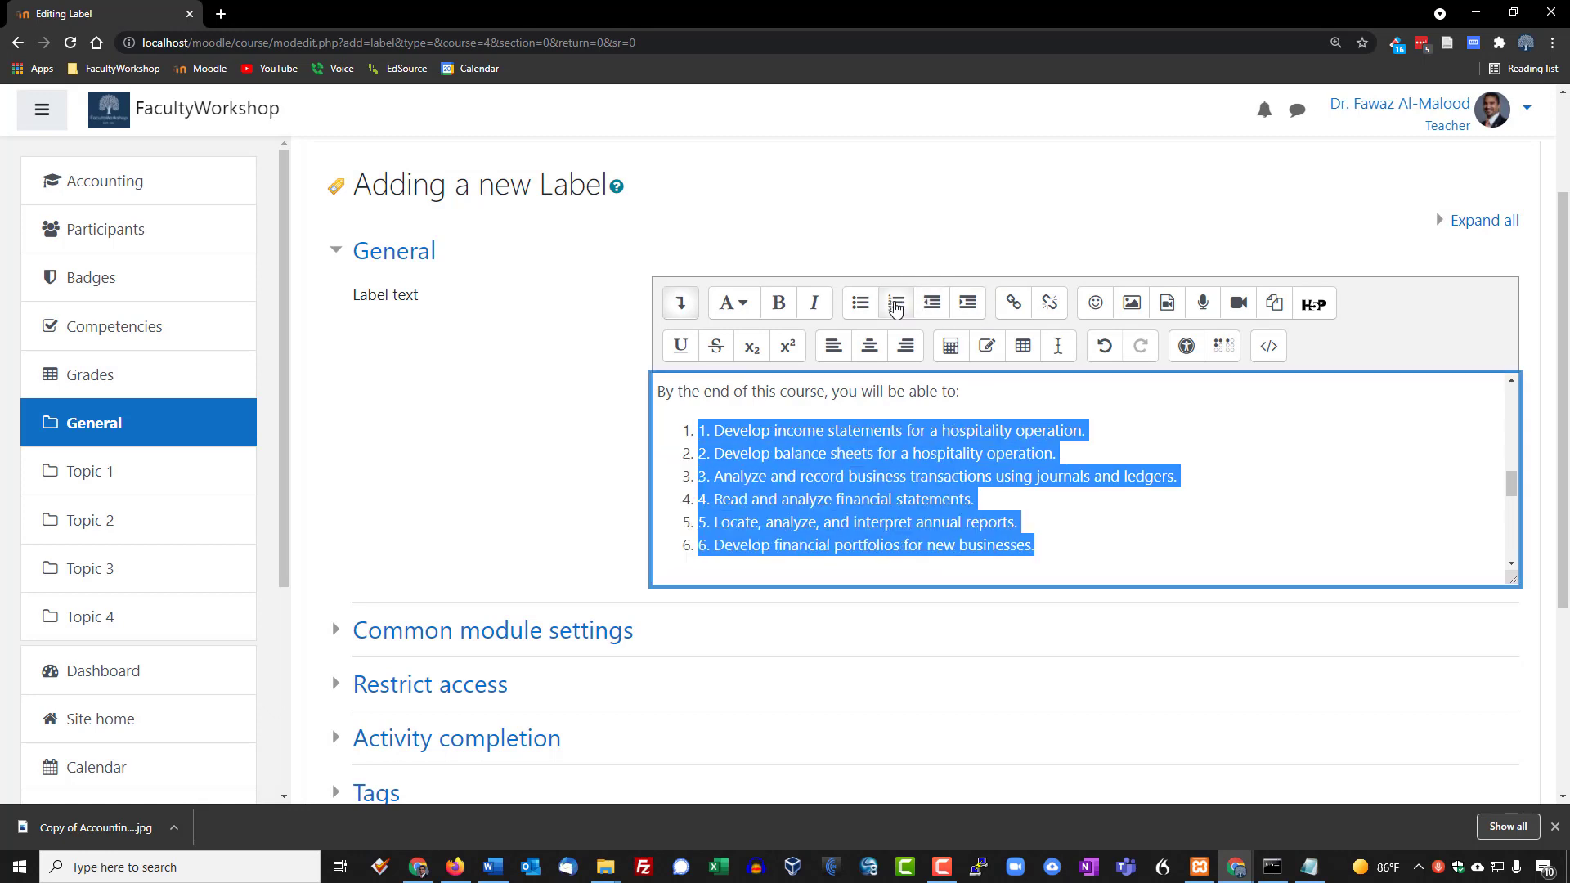
- Remove the duplicate manually typed numbers from the start of all six learning outcomes in the numbered list
{"action": "key", "text": "Left"}
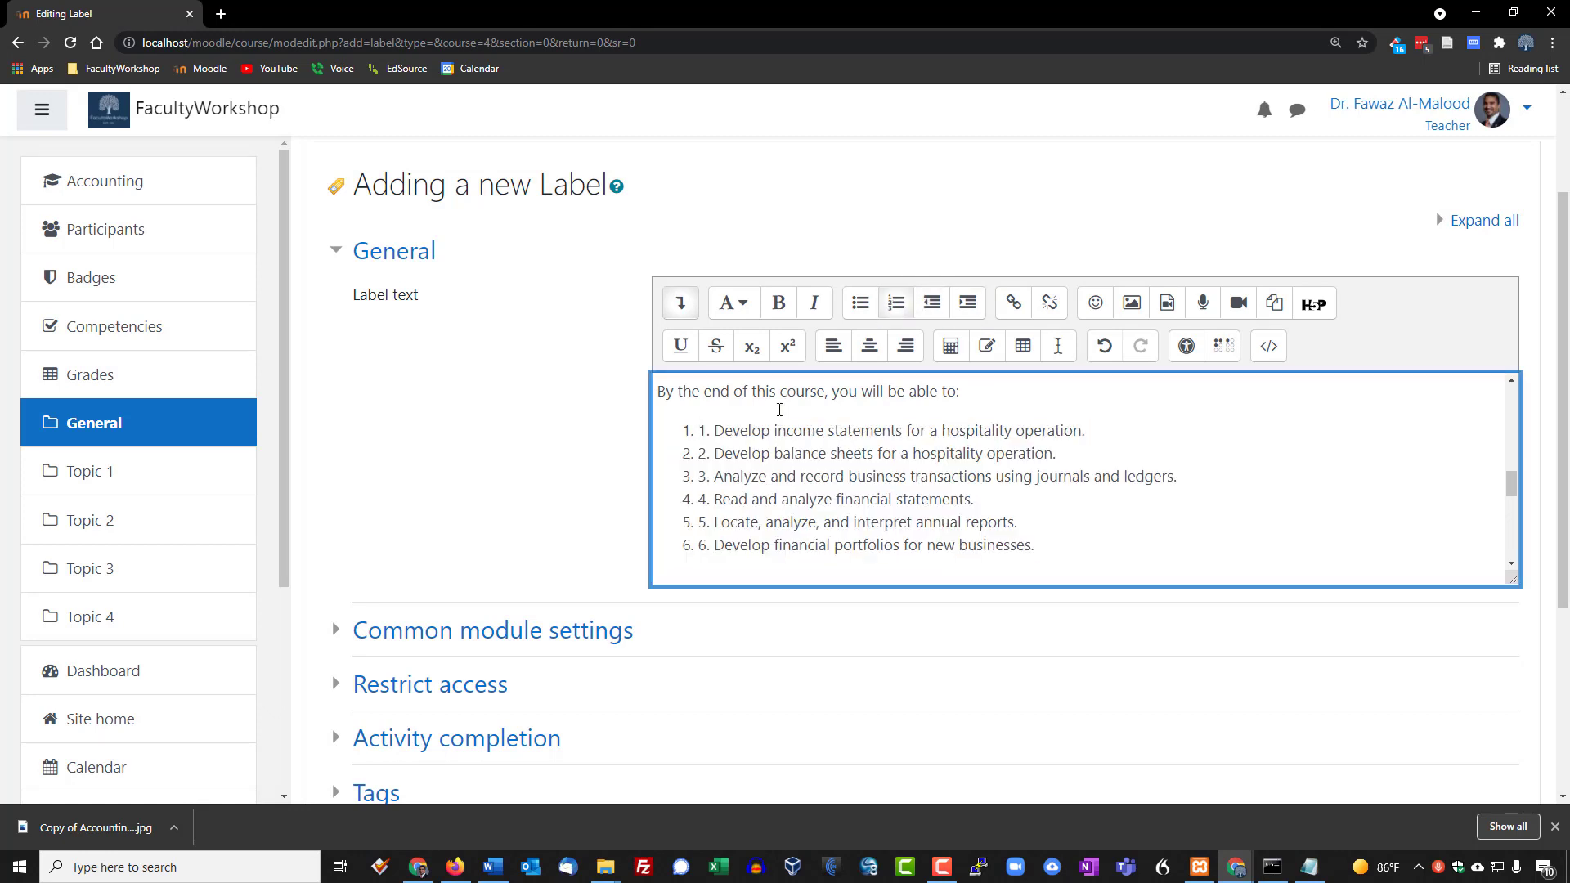
{"action": "key", "text": "Delete"}
{"action": "key", "text": "Delete"}
{"action": "key", "text": "Delete"}
{"action": "key", "text": "Down"}
{"action": "key", "text": "Delete"}
{"action": "key", "text": "Delete"}
{"action": "key", "text": "Delete"}
{"action": "key", "text": "Down"}
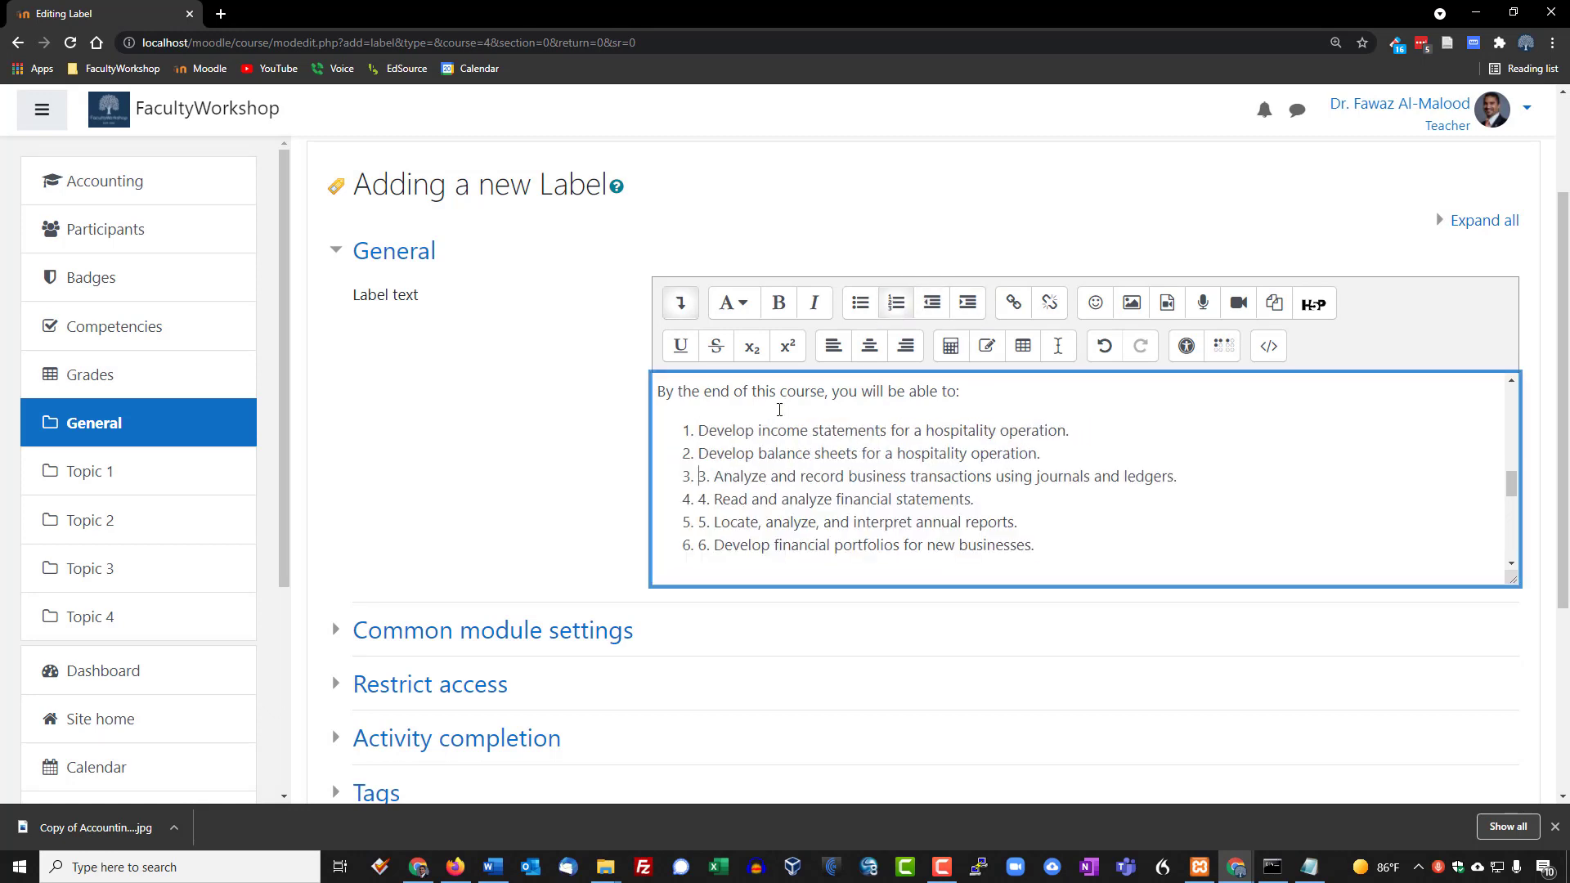
{"action": "key", "text": "Delete"}
{"action": "key", "text": "Delete"}
{"action": "key", "text": "Delete"}
{"action": "key", "text": "Delete"}
{"action": "key", "text": "Delete"}
{"action": "key", "text": "Delete"}
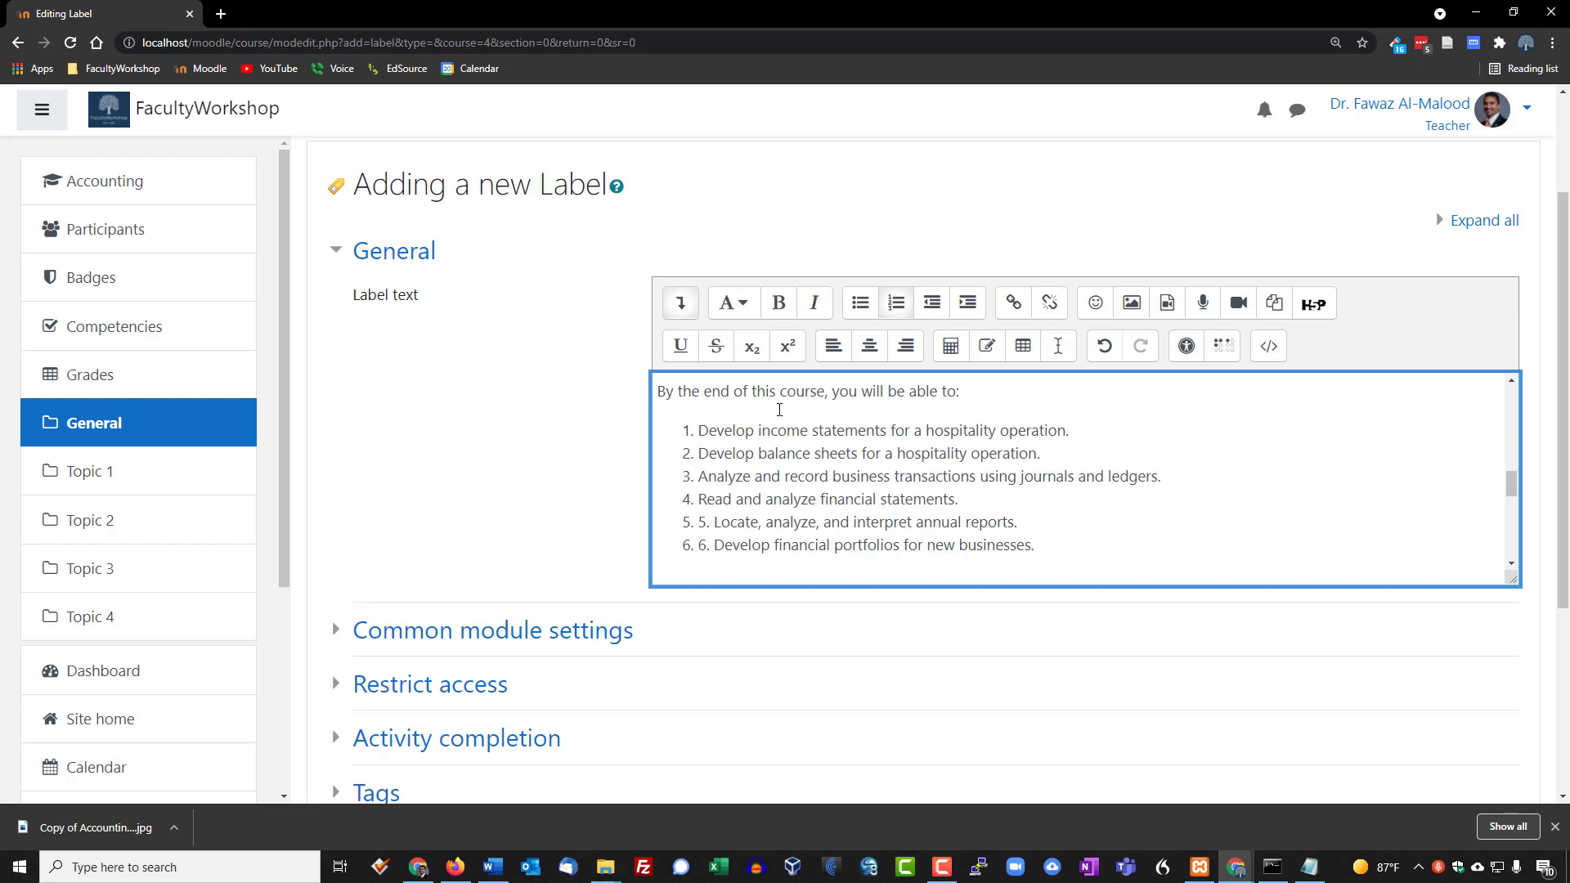
{"action": "key", "text": "Down"}
{"action": "key", "text": "Delete"}
{"action": "key", "text": "Delete"}
{"action": "key", "text": "Delete"}
{"action": "key", "text": "Down"}
{"action": "key", "text": "Delete"}
{"action": "key", "text": "Delete"}
{"action": "key", "text": "Delete"}
- Make the "Required Text" heading bold
{"action": "scroll", "coordinate": [809, 402], "scroll_direction": "down", "scroll_amount": 1}
{"action": "left_click_drag", "start_coordinate": [758, 542], "coordinate": [657, 541]}
{"action": "left_click", "coordinate": [779, 303]}
{"action": "key", "text": "Left"}
- Format the textbook's Title, Author, ISBN, Online and Note lines as a bulleted list
{"action": "scroll", "coordinate": [726, 501], "scroll_direction": "down", "scroll_amount": 2}
{"action": "scroll", "coordinate": [727, 501], "scroll_direction": "down", "scroll_amount": 1}
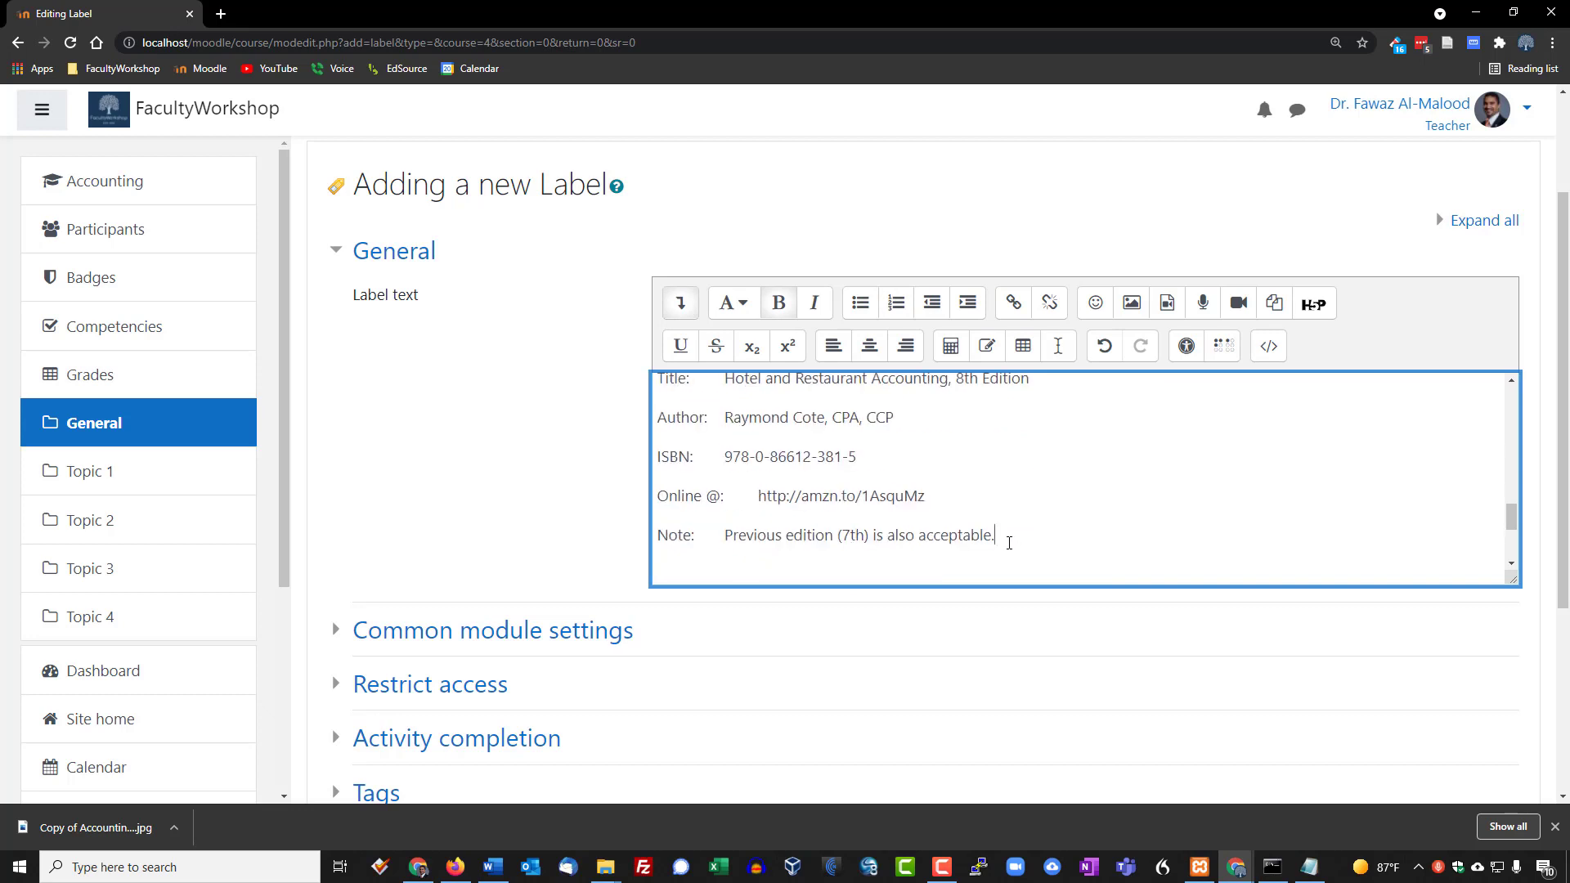
{"action": "left_click_drag", "start_coordinate": [1009, 541], "coordinate": [657, 536]}
{"action": "left_click", "coordinate": [861, 304]}
- Delete the blank line above the "Require Materials:" heading and make the heading bold
{"action": "scroll", "coordinate": [818, 539], "scroll_direction": "down", "scroll_amount": 2}
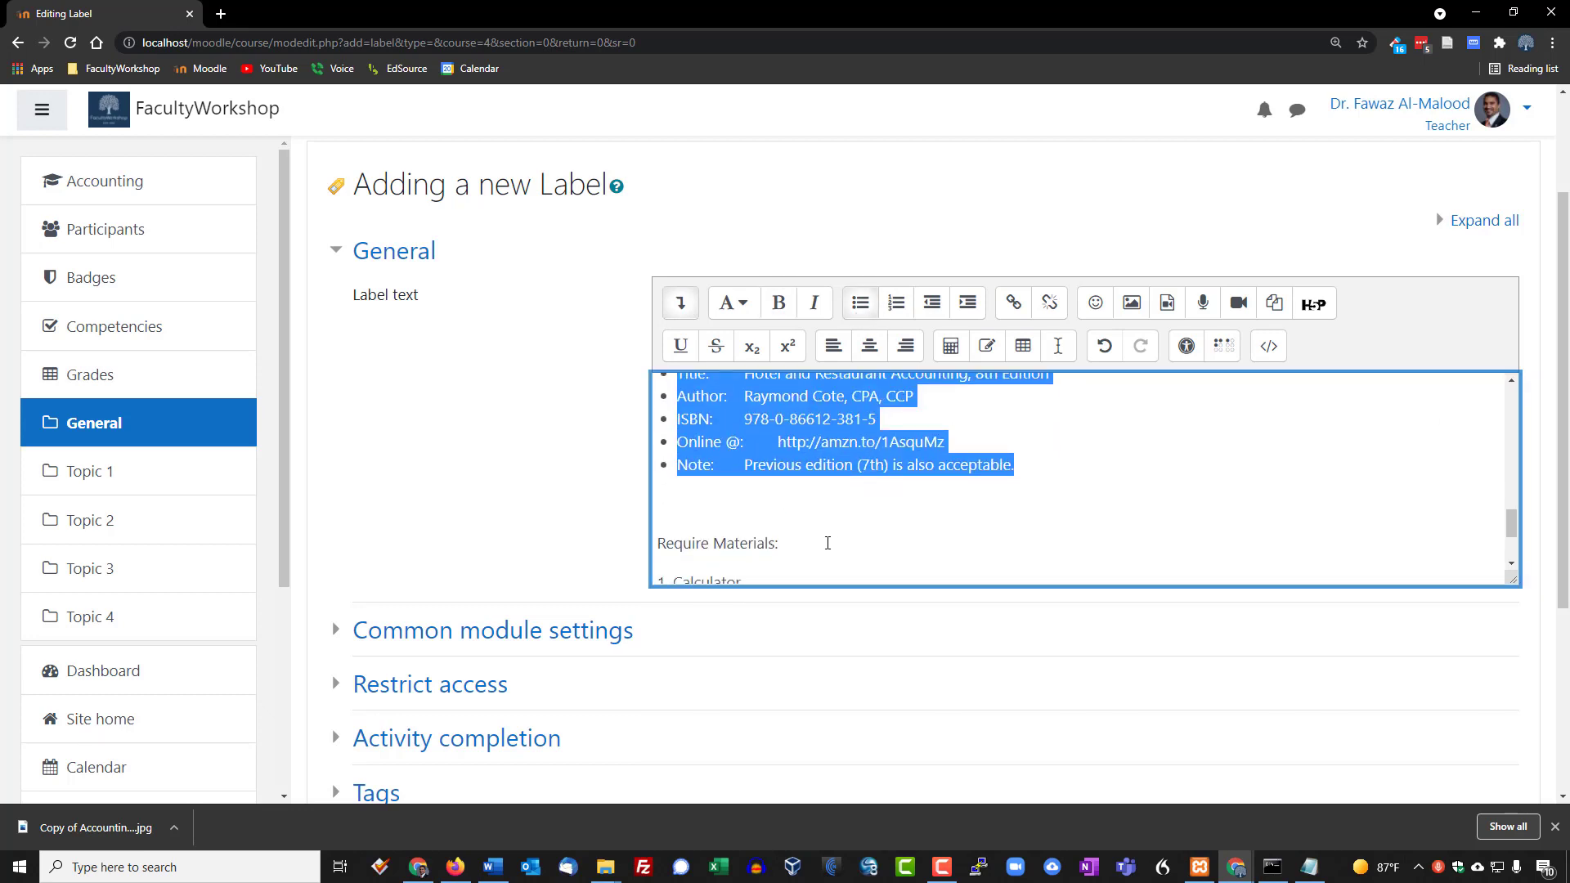
{"action": "left_click", "coordinate": [659, 504]}
{"action": "triple_click", "coordinate": [710, 502]}
{"action": "left_click", "coordinate": [778, 302]}
{"action": "scroll", "coordinate": [753, 543], "scroll_direction": "down", "scroll_amount": 1}
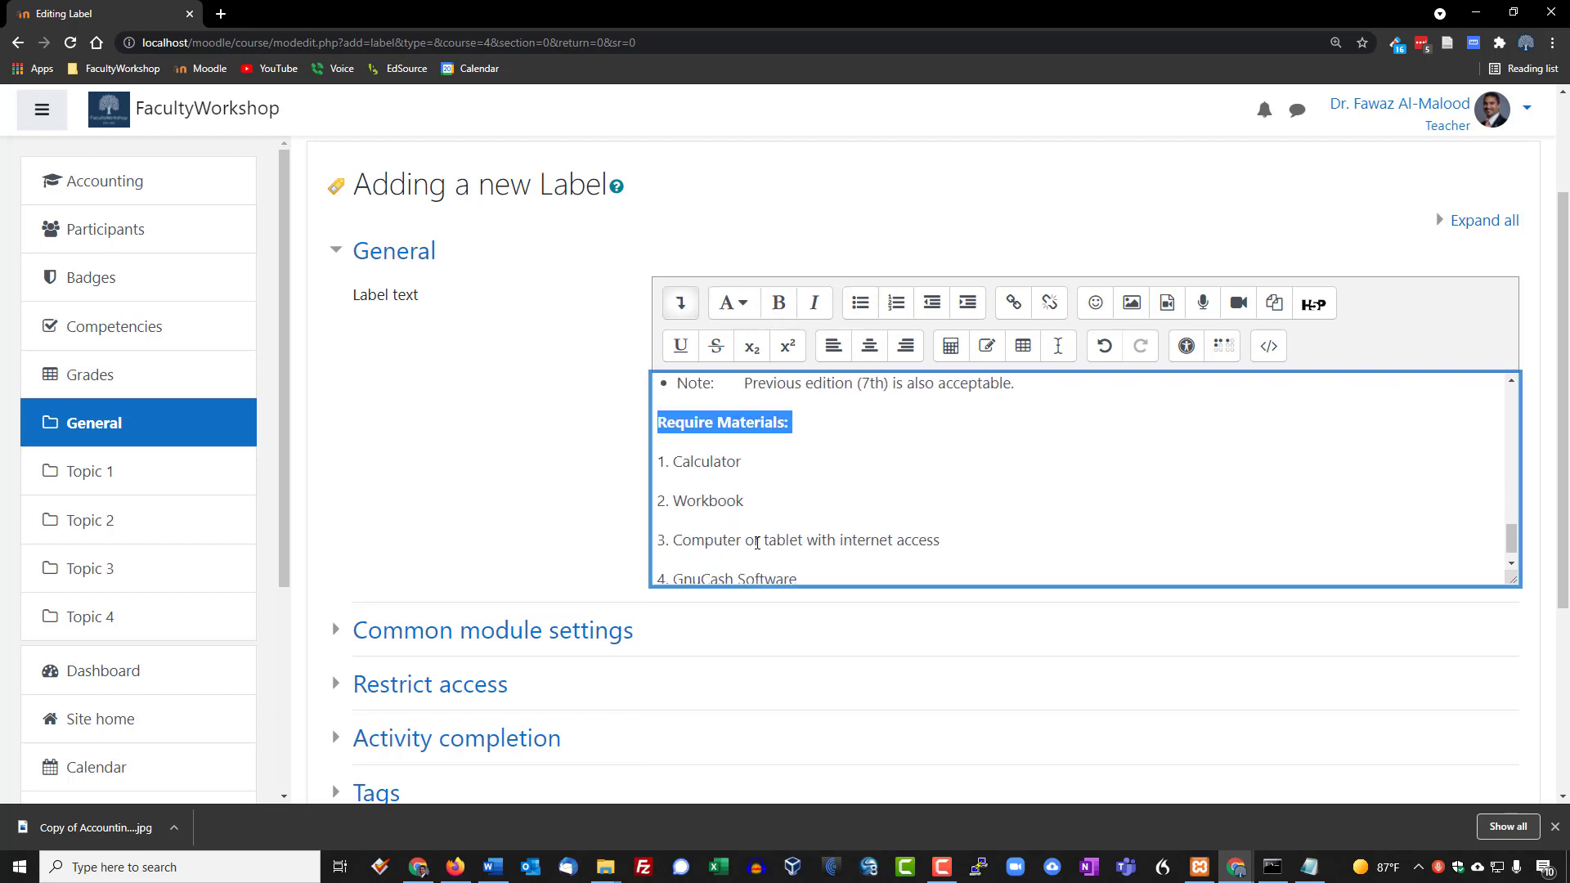
- Format the four items under "Require Materials:" as a numbered list and remove their duplicate manually typed numbers
{"action": "left_click_drag", "start_coordinate": [659, 434], "coordinate": [799, 553]}
{"action": "left_click", "coordinate": [893, 313]}
{"action": "key", "text": "Left"}
{"action": "key", "text": "Delete"}
{"action": "key", "text": "Delete"}
{"action": "key", "text": "Delete"}
{"action": "key", "text": "Down"}
{"action": "key", "text": "Delete"}
{"action": "key", "text": "Delete"}
{"action": "key", "text": "Delete"}
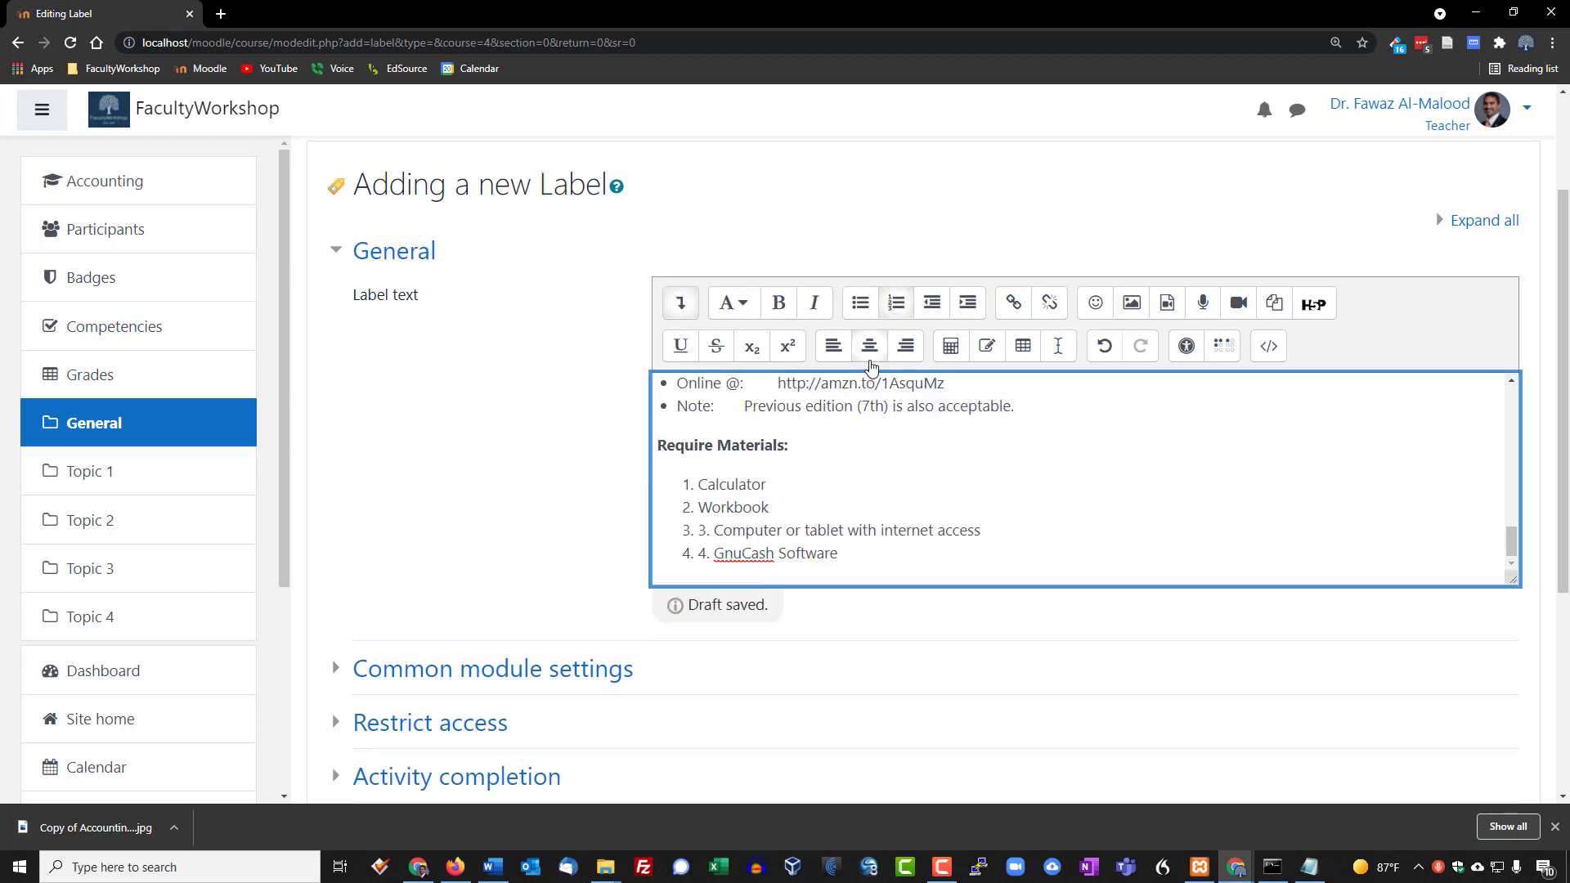
{"action": "key", "text": "Down"}
{"action": "key", "text": "Delete"}
{"action": "key", "text": "Delete"}
{"action": "key", "text": "Delete"}
{"action": "key", "text": "Down"}
{"action": "key", "text": "Delete"}
{"action": "key", "text": "Delete"}
{"action": "key", "text": "Delete"}
- Delete the blank line above the "Course Description" heading in the label text
{"action": "scroll", "coordinate": [875, 417], "scroll_direction": "down", "scroll_amount": 1}
{"action": "scroll", "coordinate": [868, 473], "scroll_direction": "up", "scroll_amount": 2}
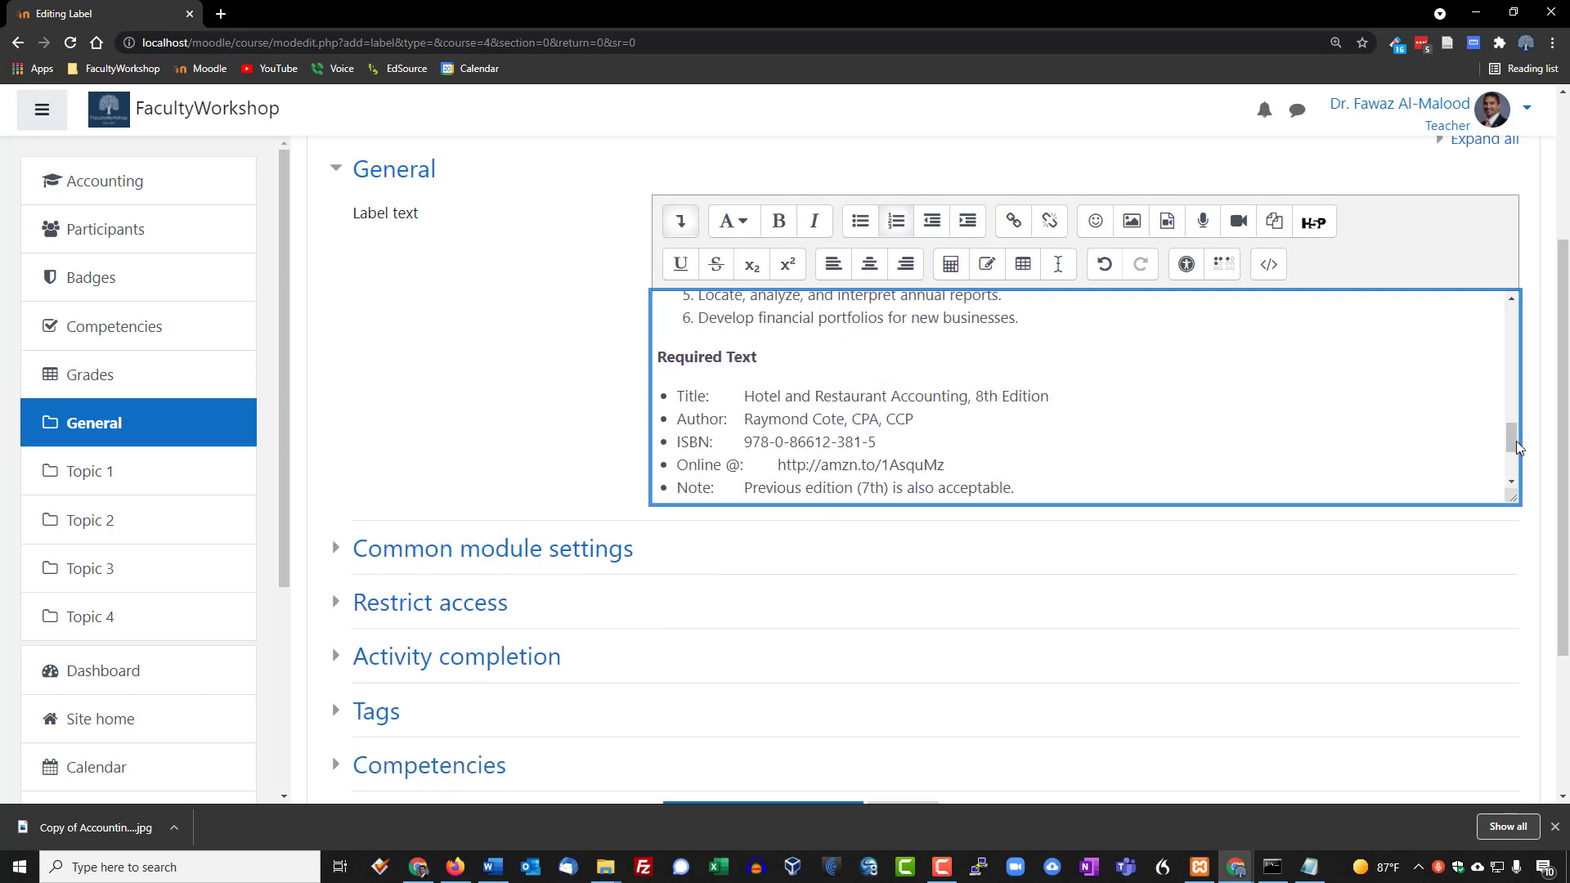
{"action": "left_click_drag", "start_coordinate": [1517, 446], "coordinate": [1530, 394]}
{"action": "left_click", "coordinate": [921, 396]}
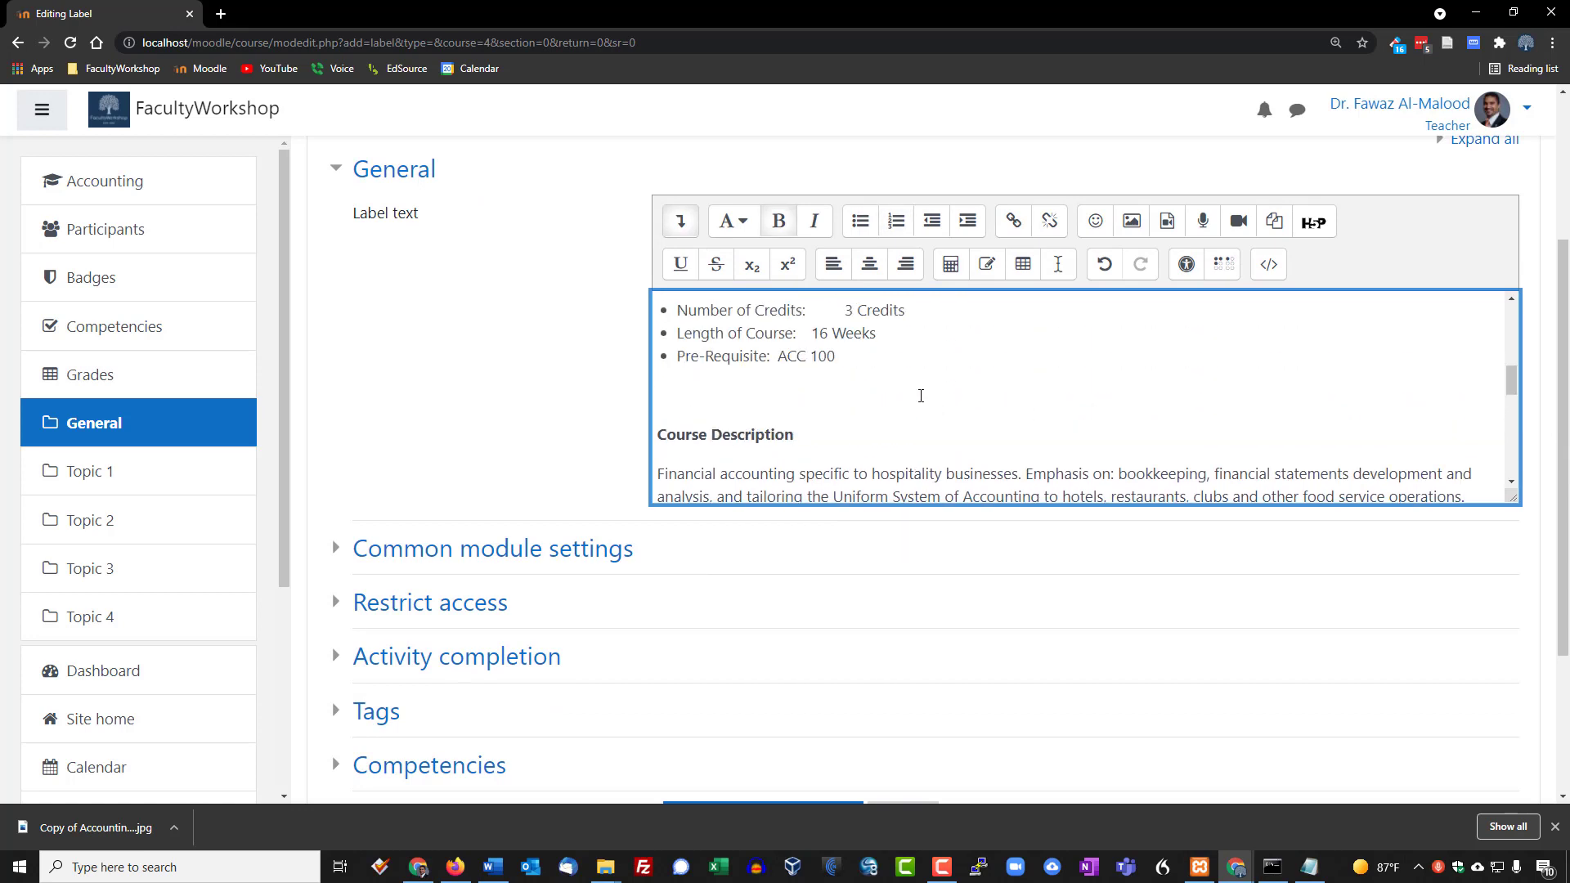
{"action": "left_click", "coordinate": [919, 395]}
{"action": "key", "text": "BackSpace"}
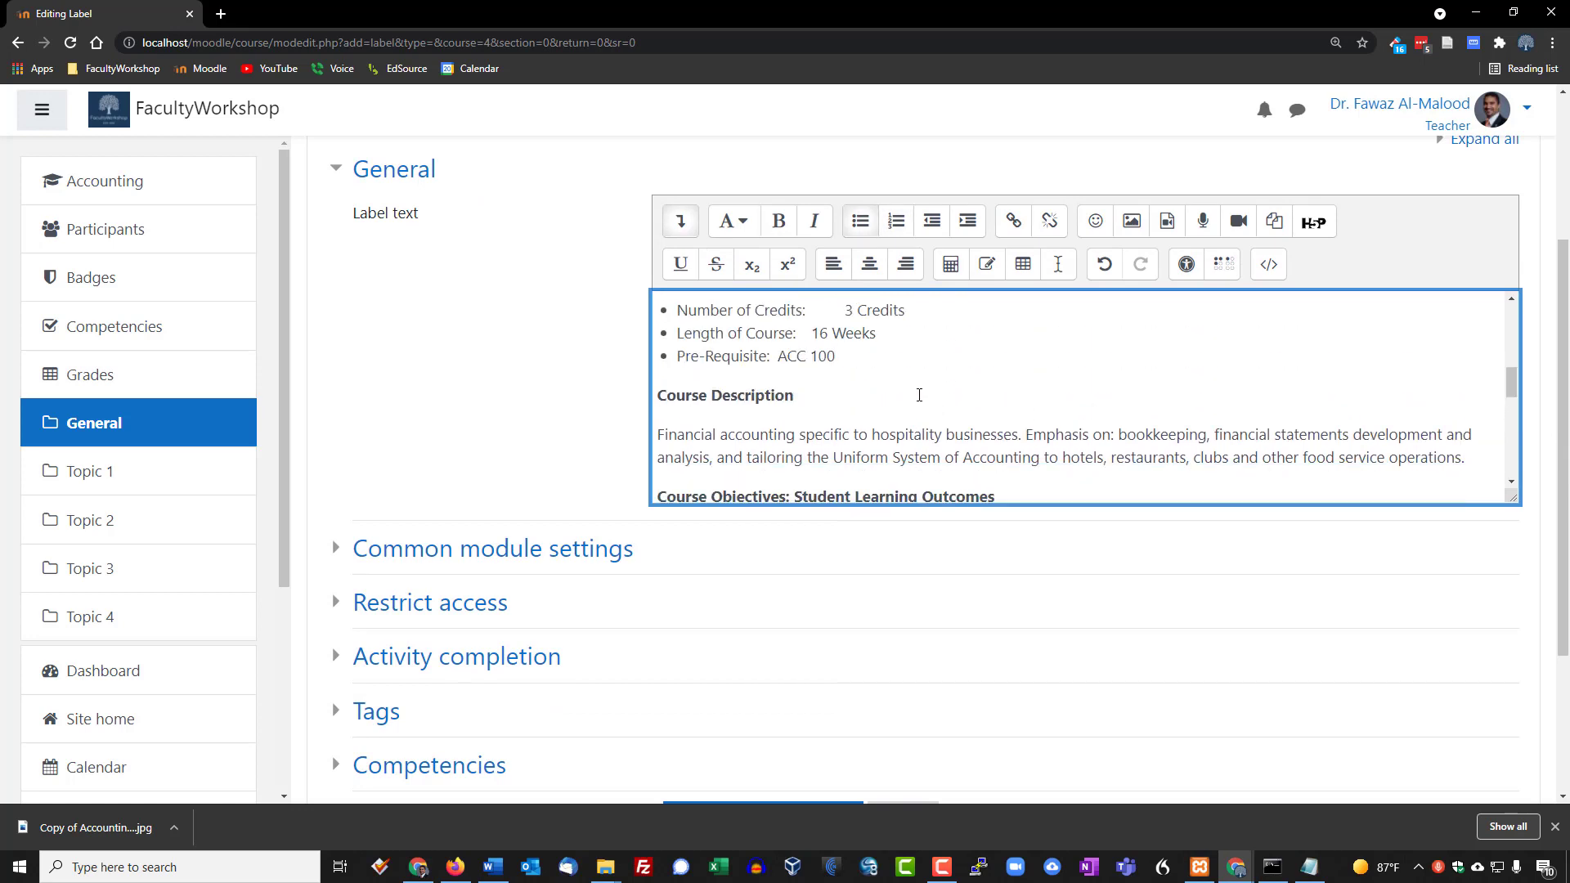
- Check the rest of the label text, save the label and return to the course
{"action": "scroll", "coordinate": [951, 416], "scroll_direction": "down", "scroll_amount": 4}
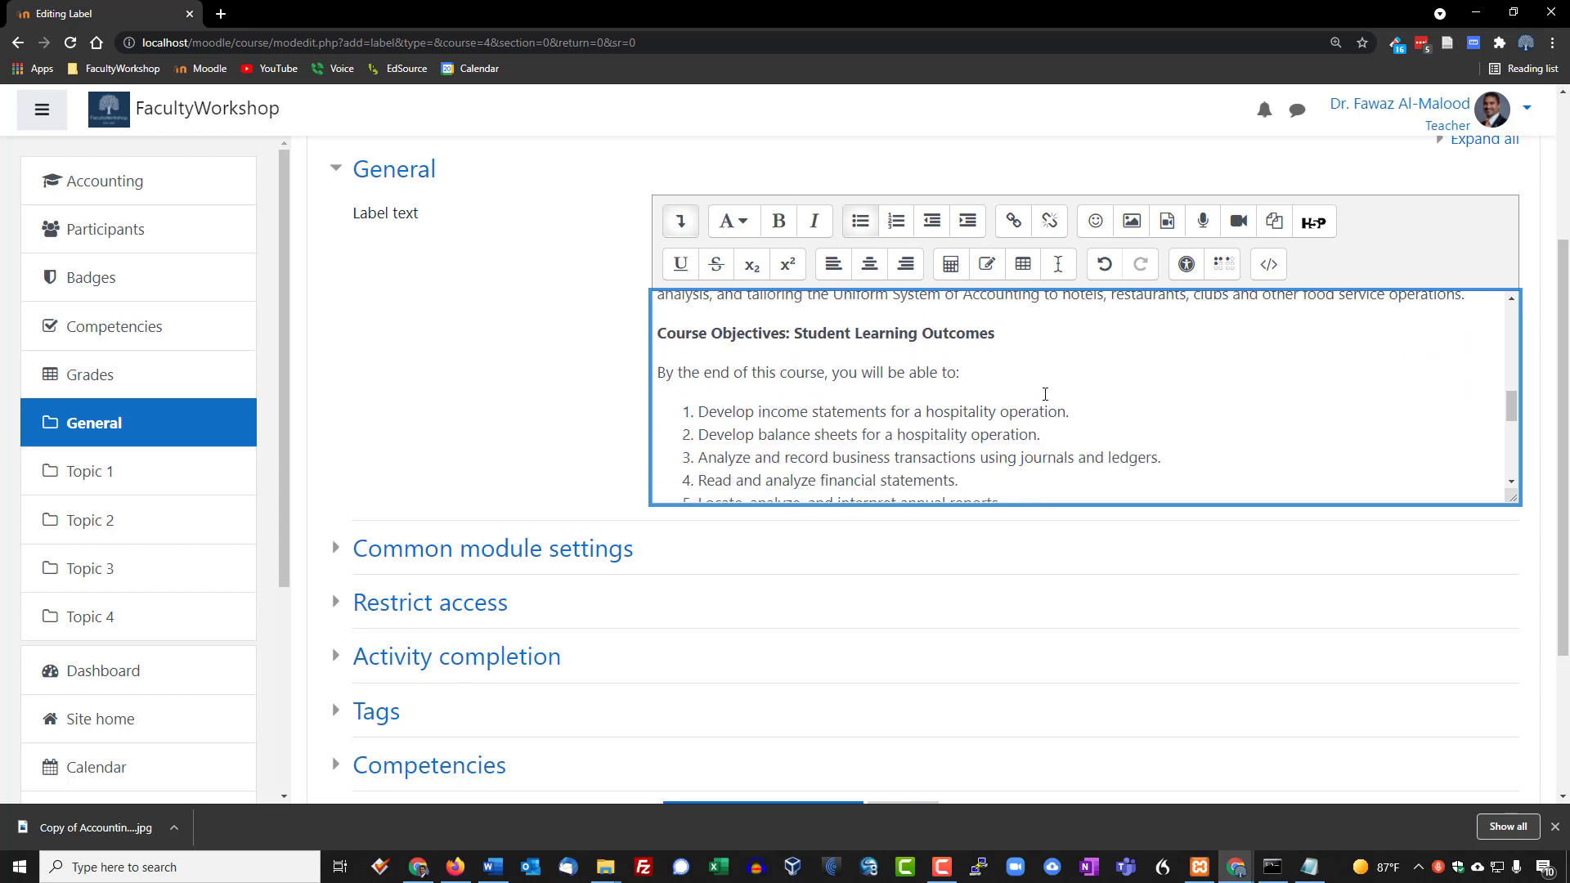
{"action": "scroll", "coordinate": [1045, 394], "scroll_direction": "down", "scroll_amount": 5}
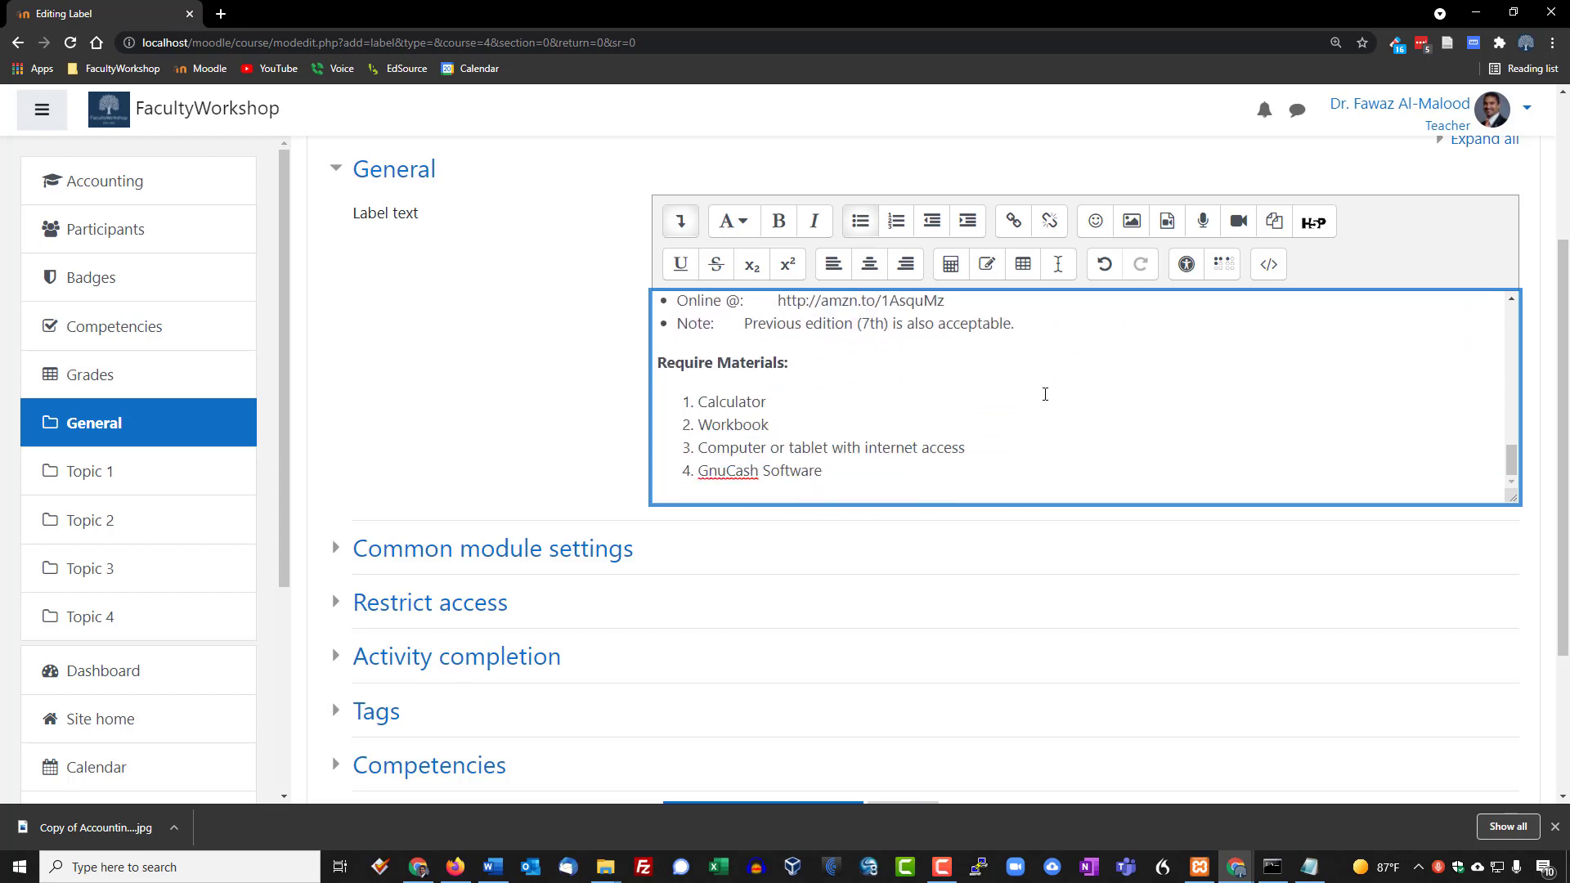
{"action": "scroll", "coordinate": [561, 404], "scroll_direction": "down", "scroll_amount": 3}
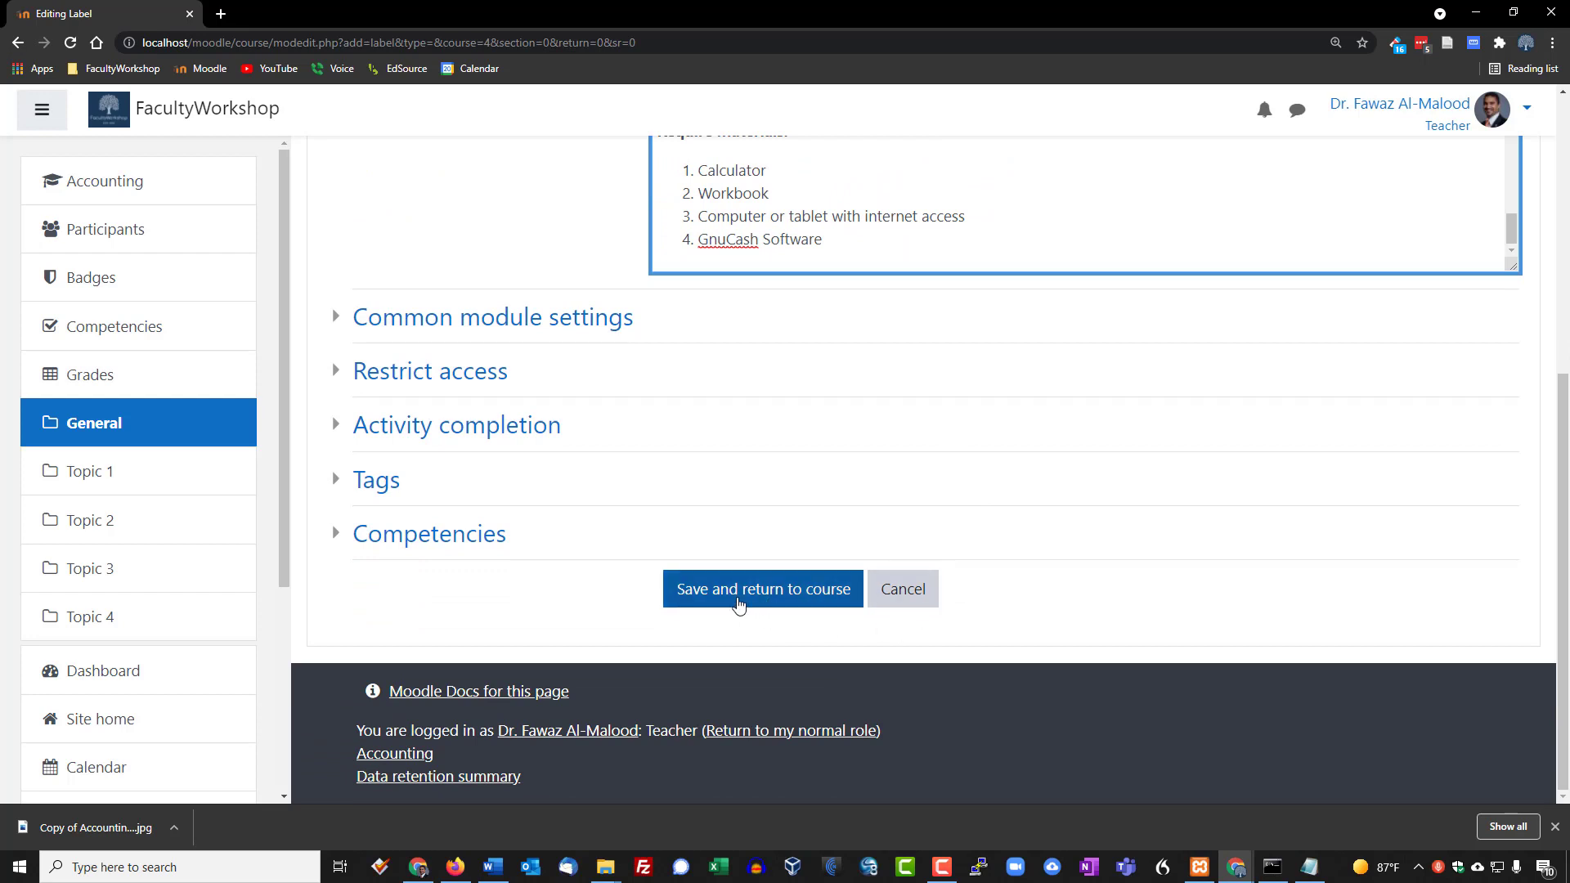
{"action": "left_click", "coordinate": [770, 604]}
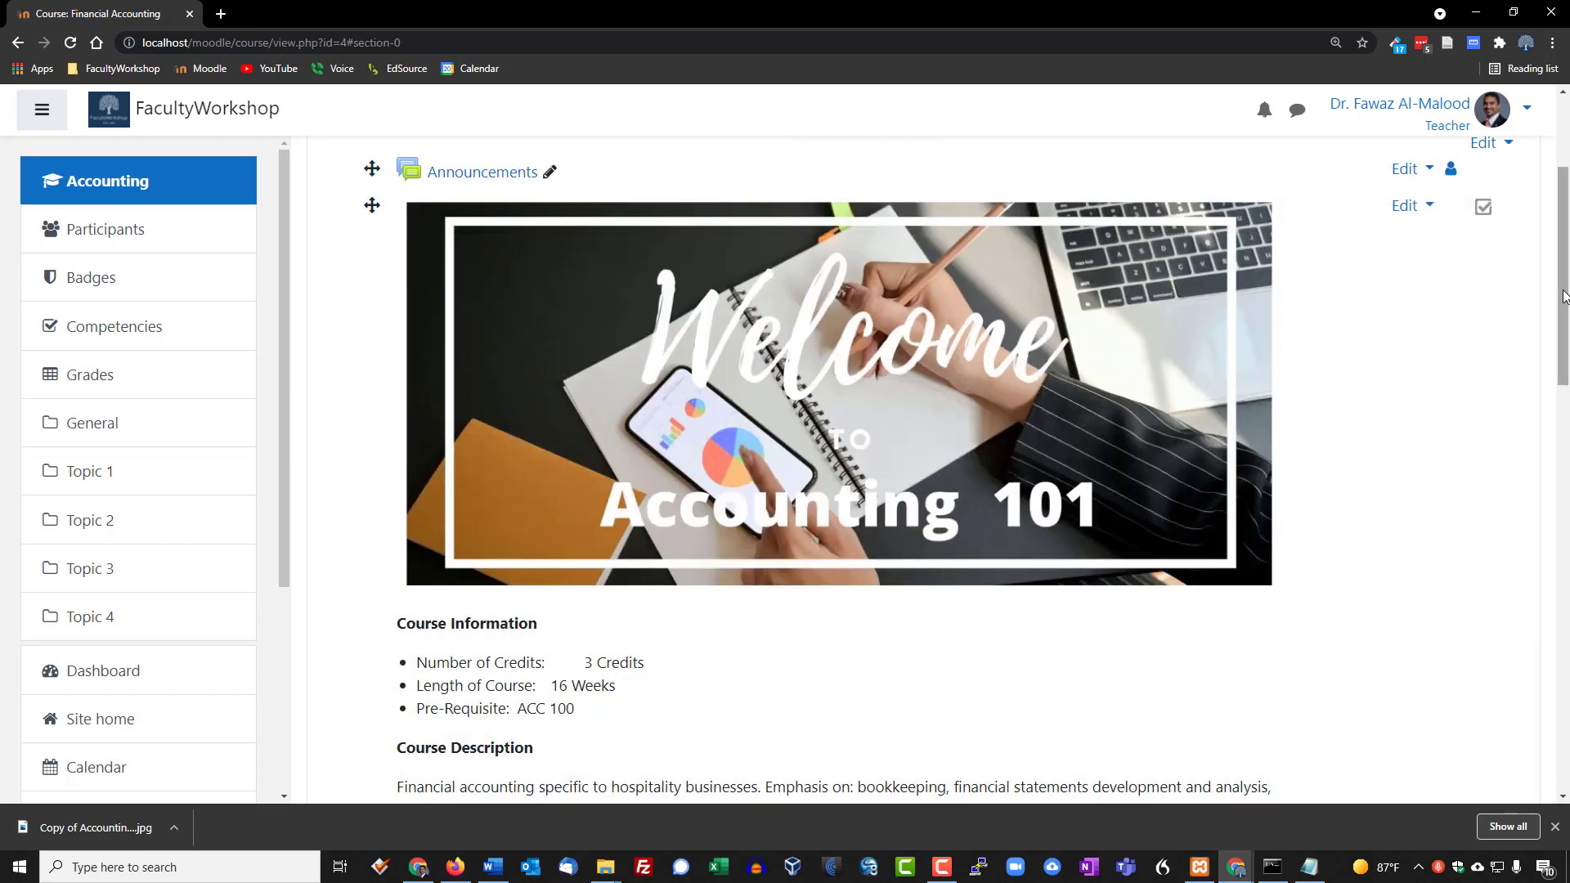
- Examine the saved label on the course page, including its banner, course information and completion checkbox
{"action": "left_click_drag", "start_coordinate": [1562, 319], "coordinate": [1564, 523]}
{"action": "key", "text": "ctrl+minus"}
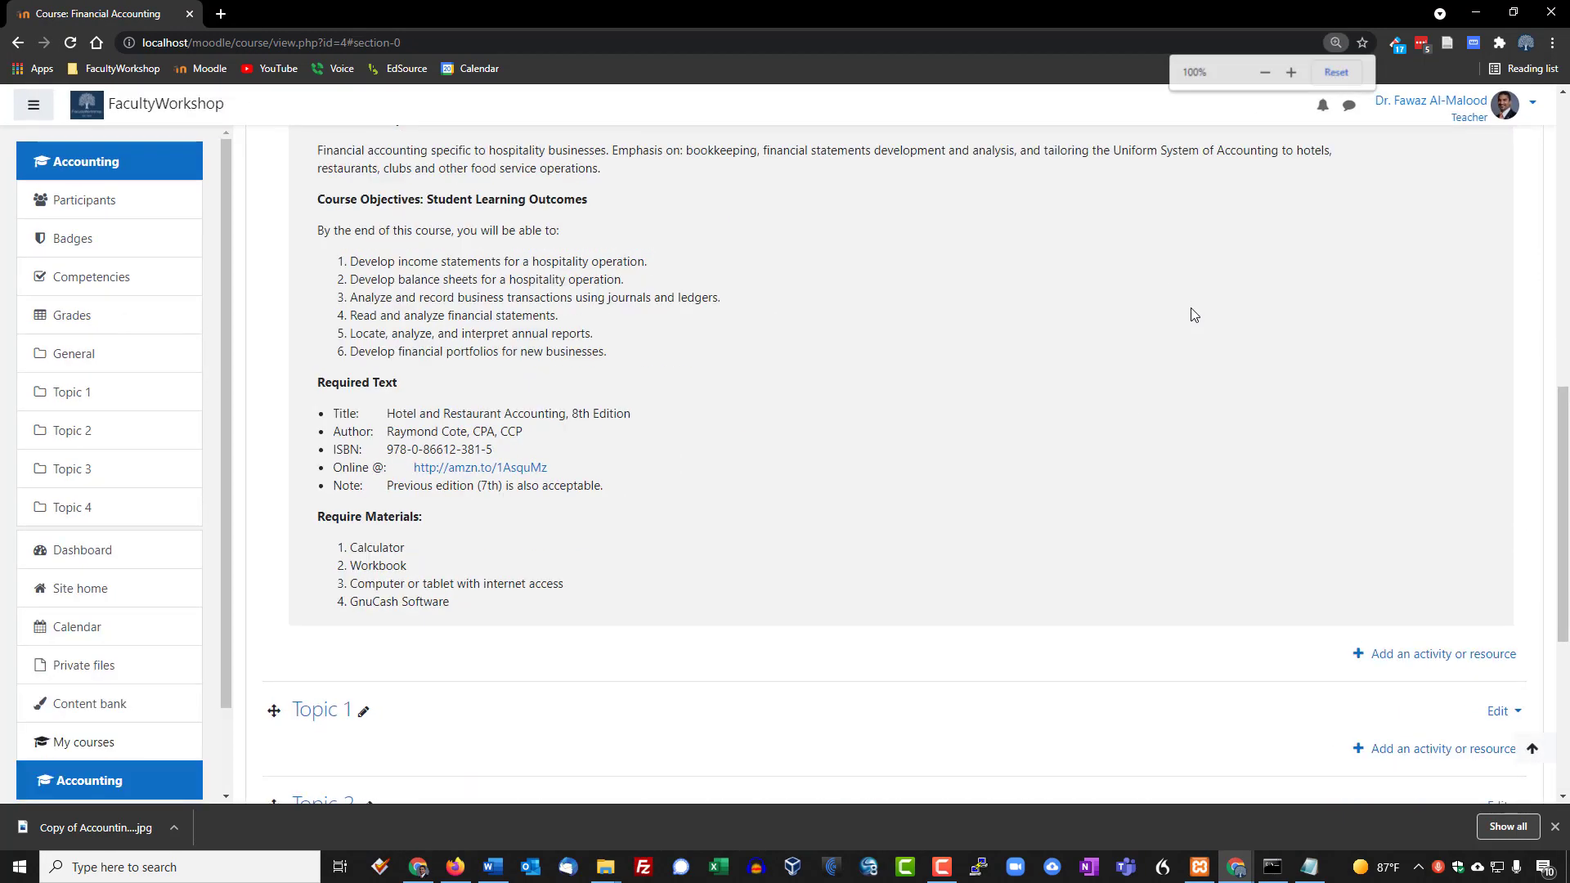
{"action": "scroll", "coordinate": [1198, 368], "scroll_direction": "up", "scroll_amount": 6}
{"action": "scroll", "coordinate": [1198, 368], "scroll_direction": "up", "scroll_amount": 3}
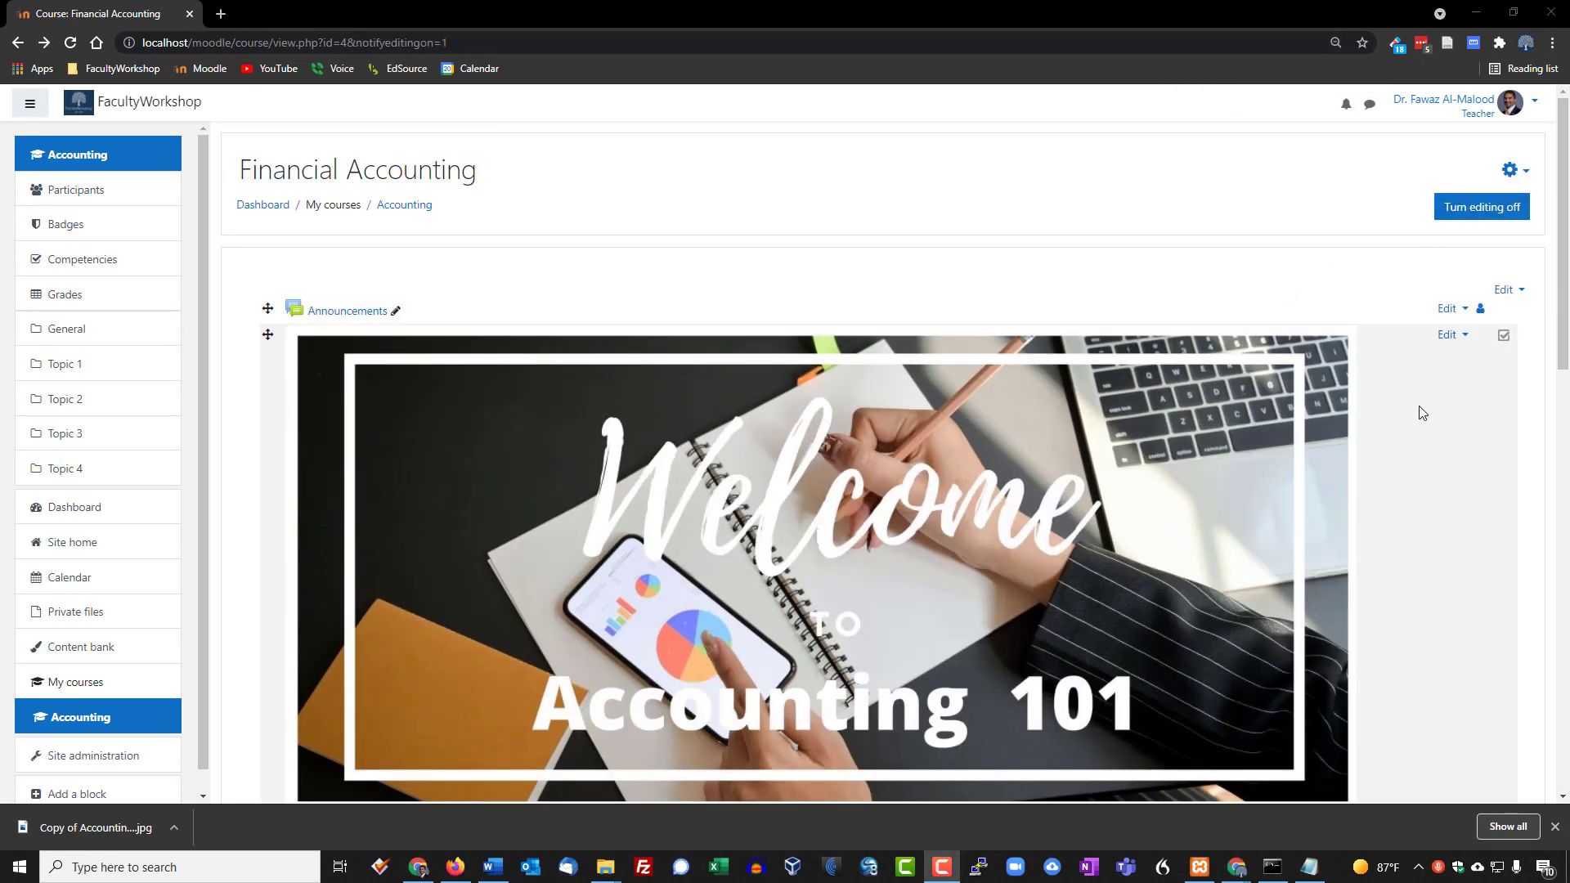
{"action": "left_click", "coordinate": [1504, 336]}
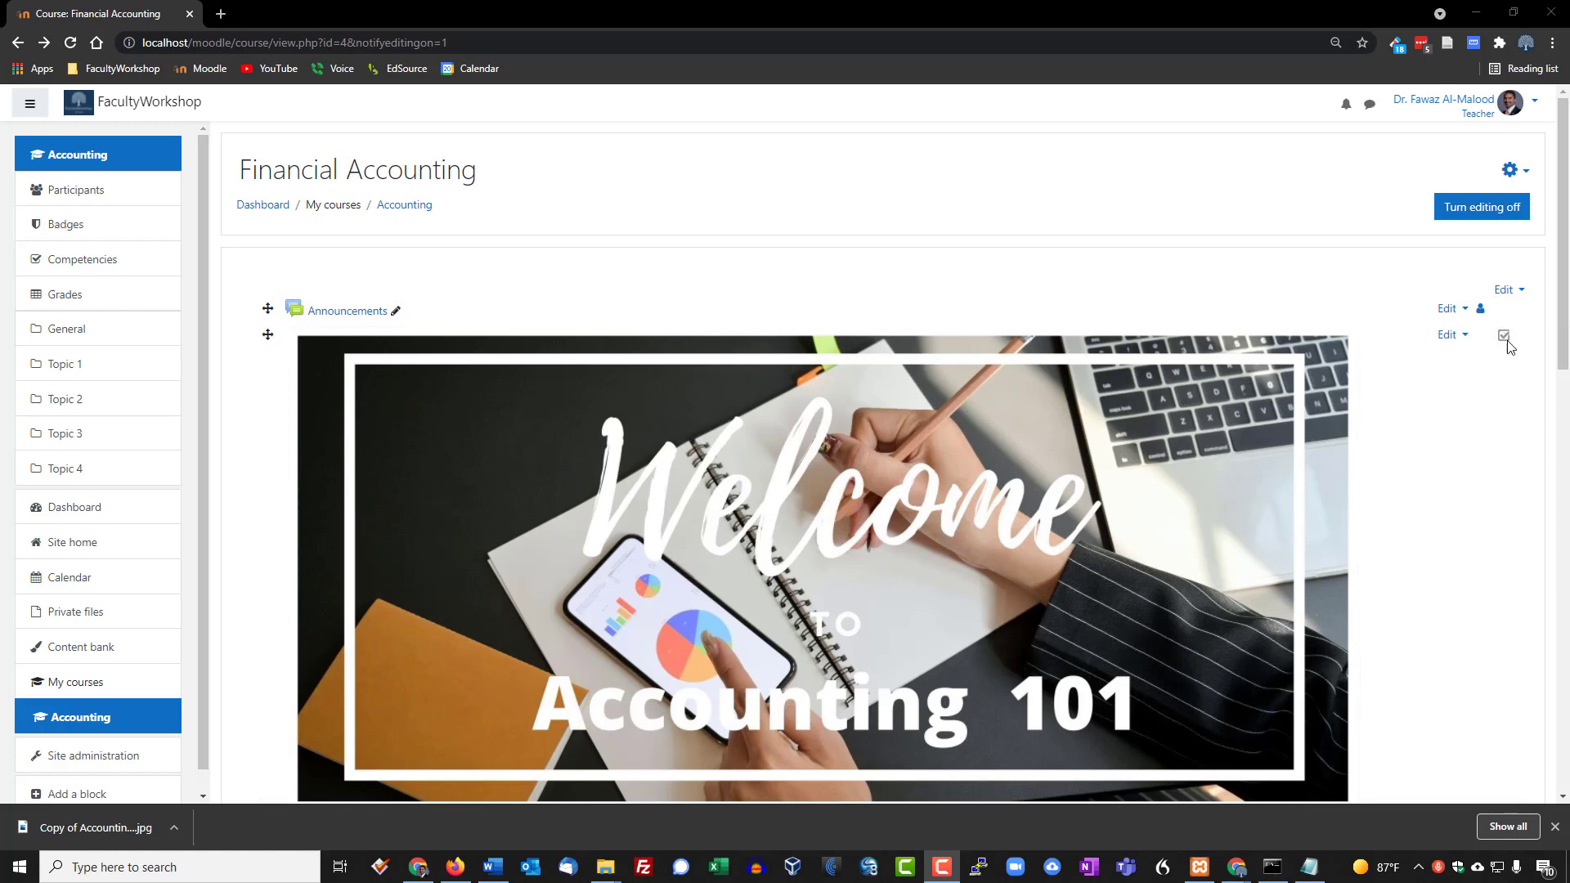
{"action": "scroll", "coordinate": [968, 570], "scroll_direction": "down", "scroll_amount": 2}
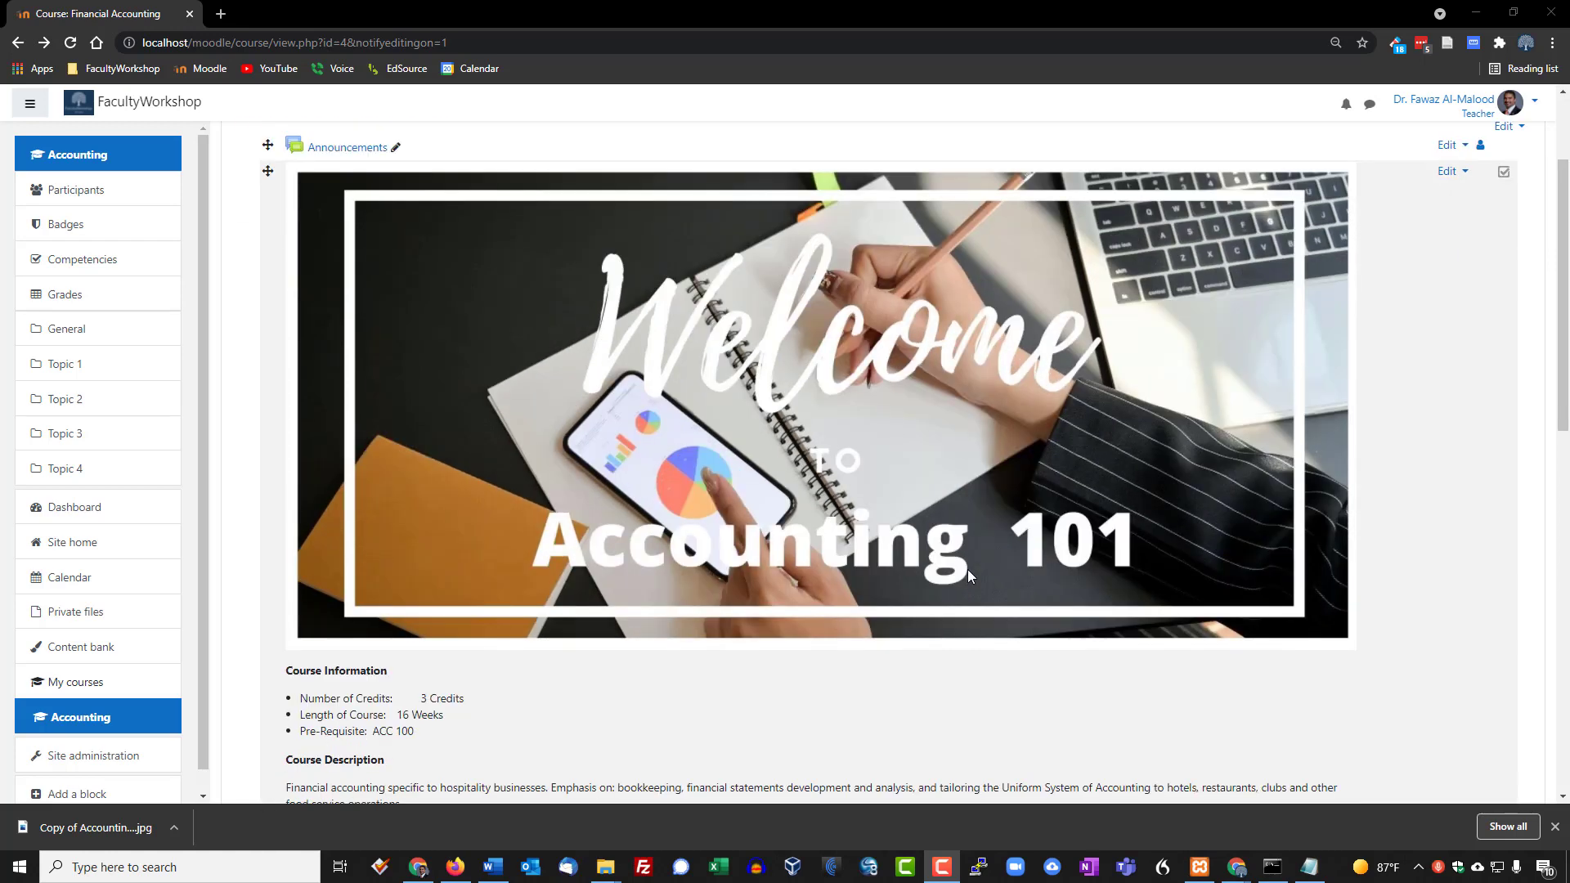
{"action": "scroll", "coordinate": [964, 573], "scroll_direction": "up", "scroll_amount": 2}
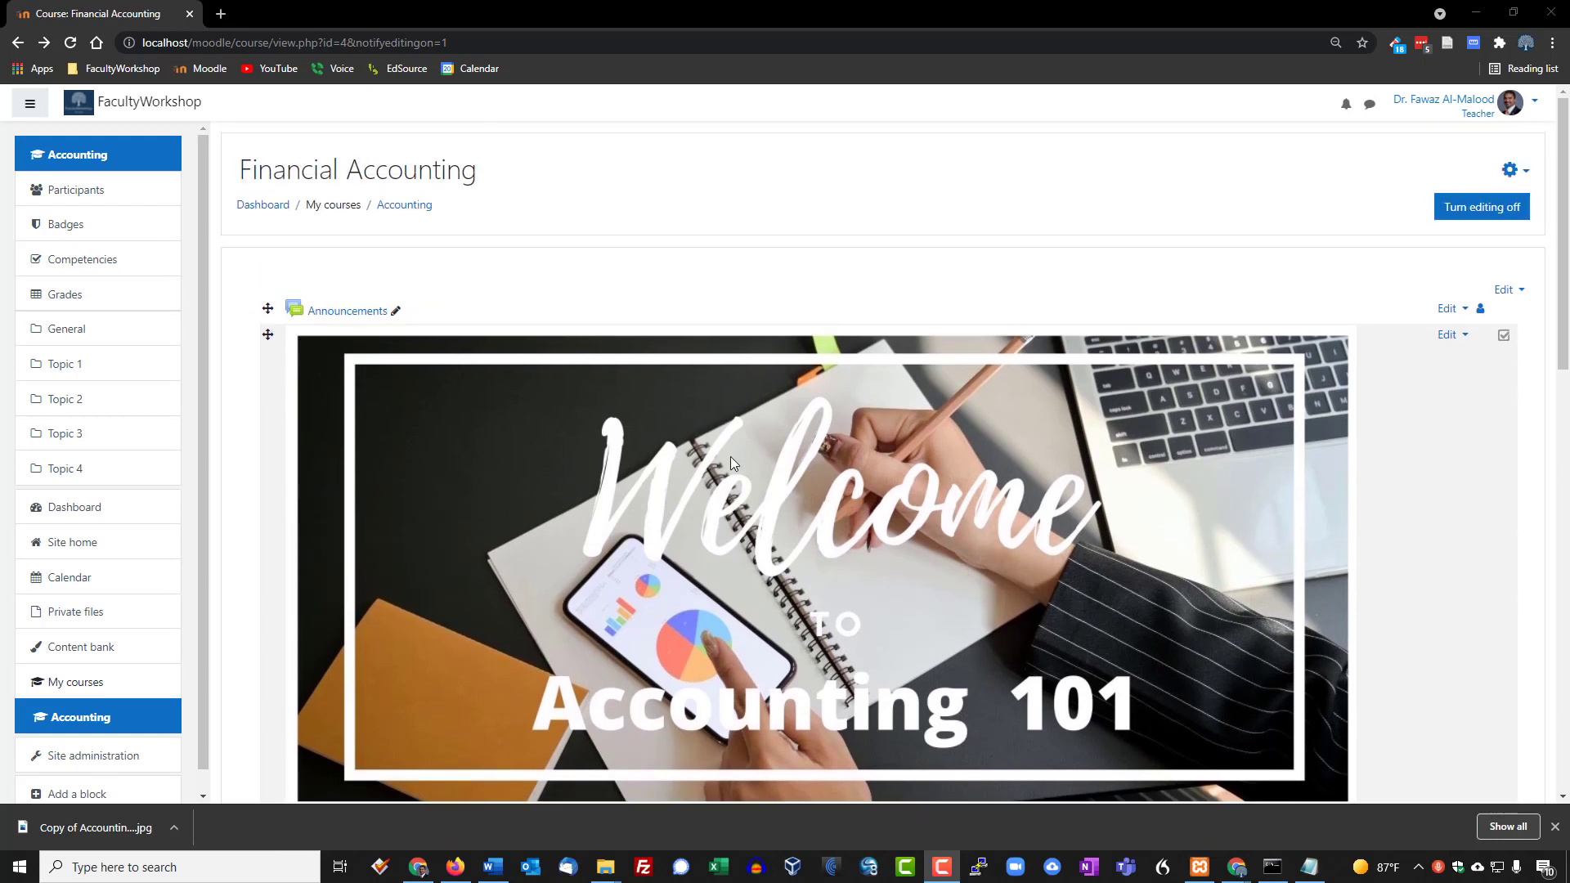
{"action": "scroll", "coordinate": [731, 462], "scroll_direction": "down", "scroll_amount": 3}
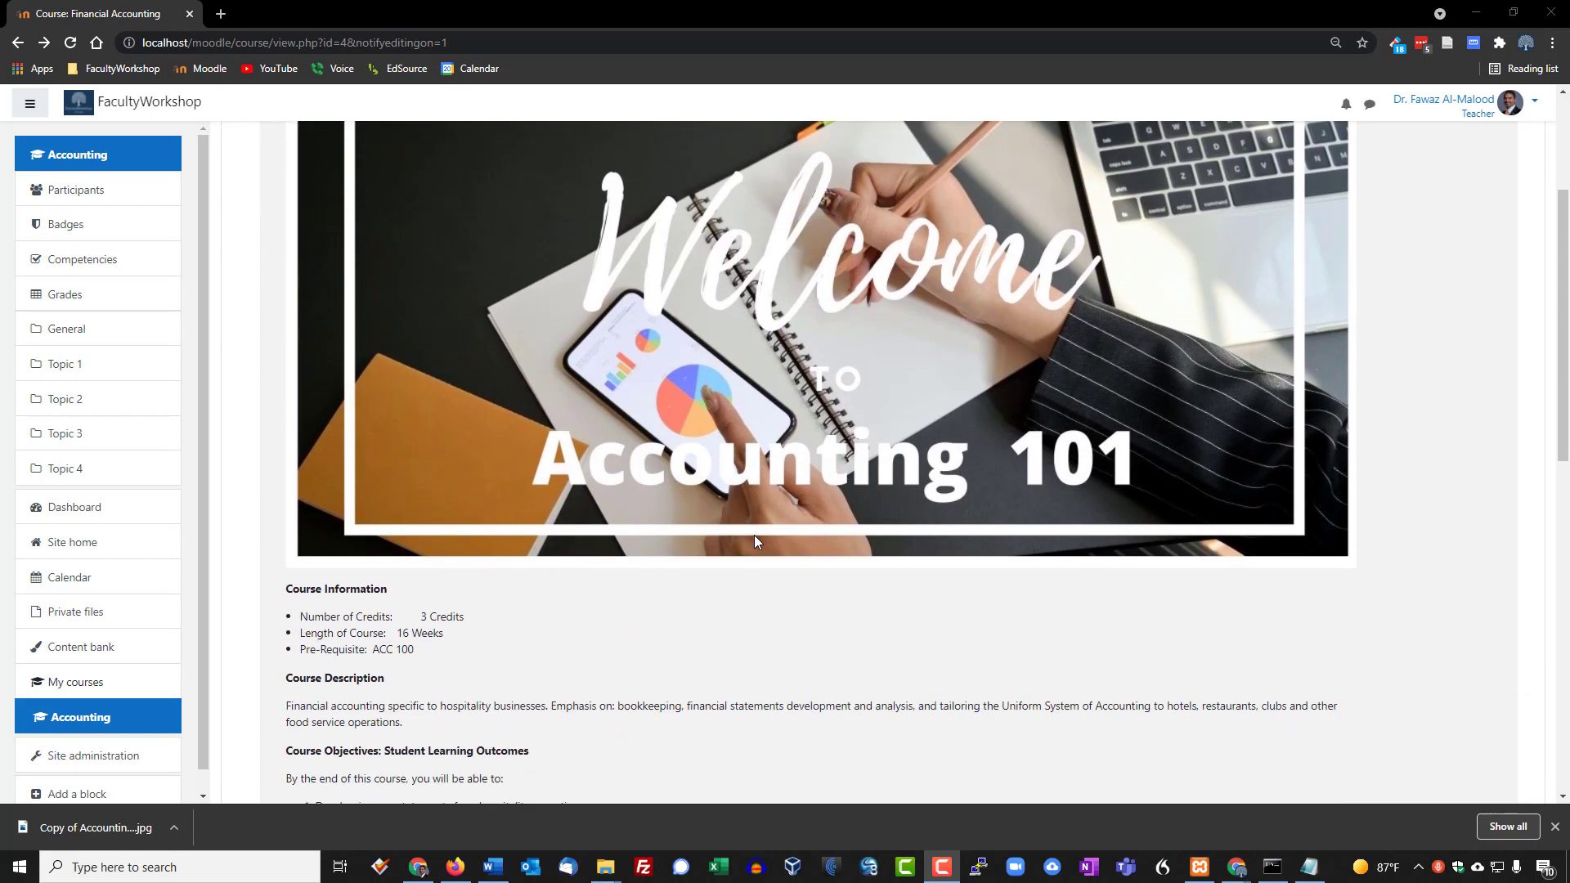
{"action": "scroll", "coordinate": [754, 542], "scroll_direction": "down", "scroll_amount": 1}
{"action": "scroll", "coordinate": [1209, 491], "scroll_direction": "up", "scroll_amount": 3}
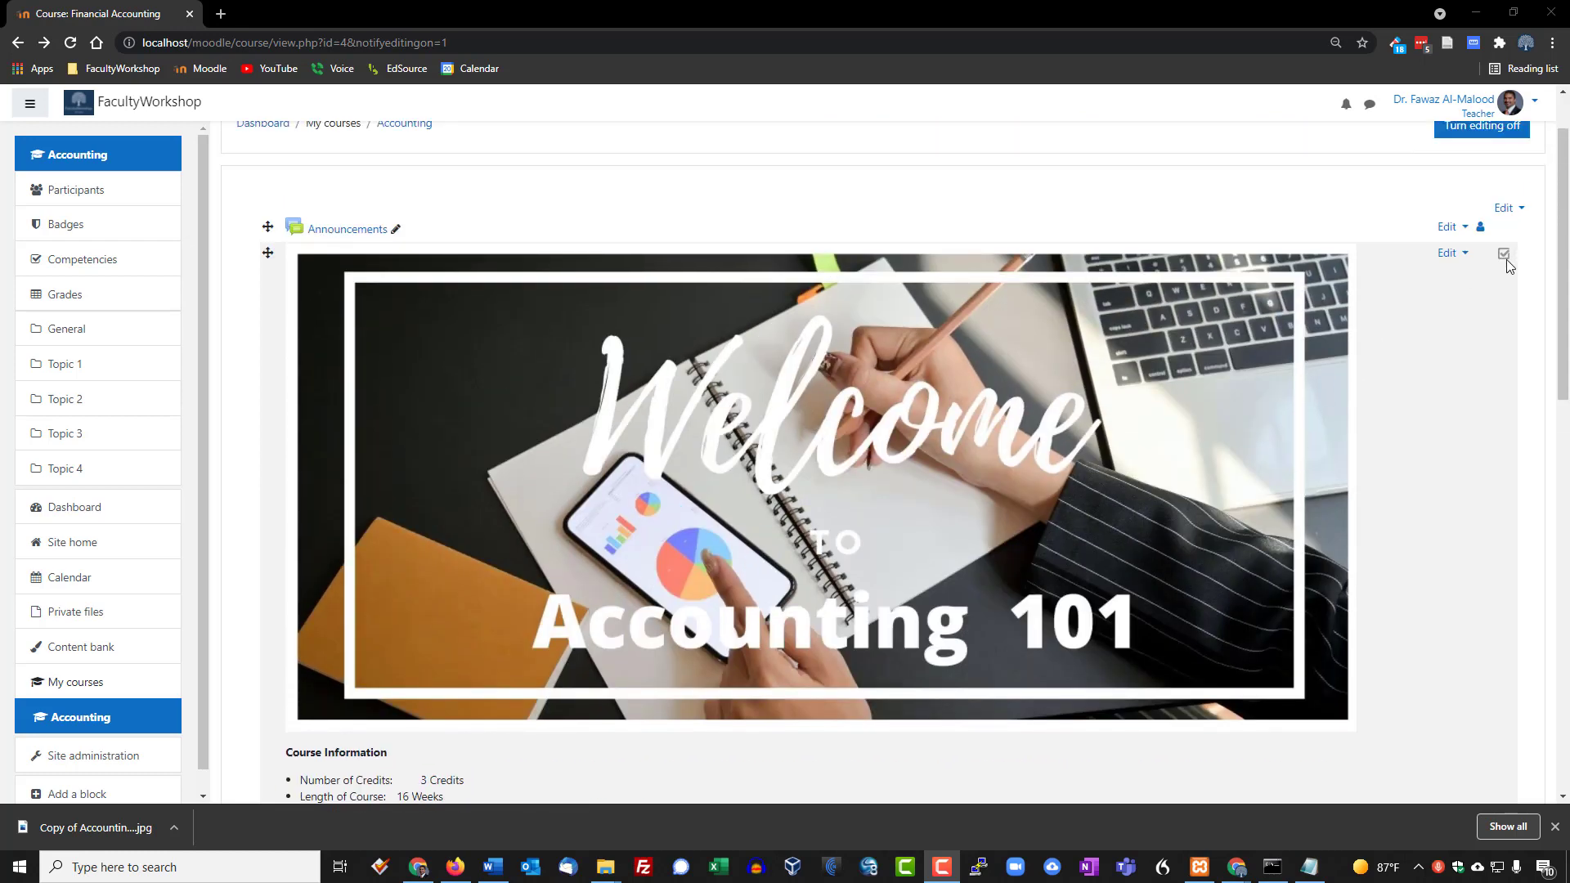
- Set the label's completion tracking to "Do not indicate activity completion" and save it back to the course
{"action": "left_click", "coordinate": [1462, 254]}
{"action": "left_click", "coordinate": [1424, 285]}
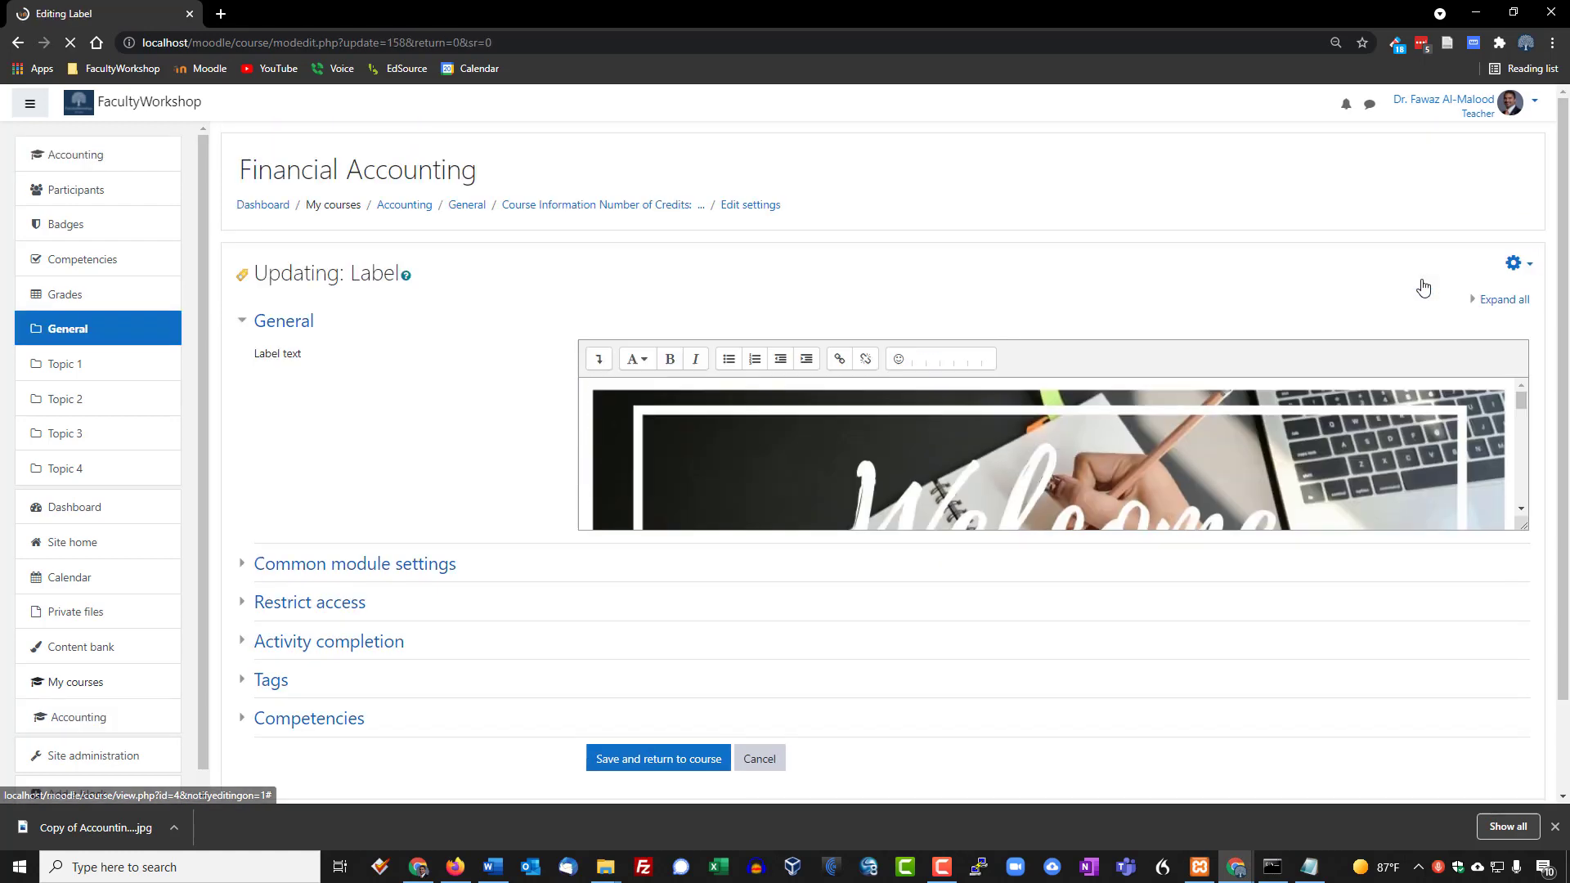
{"action": "scroll", "coordinate": [841, 245], "scroll_direction": "down", "scroll_amount": 2}
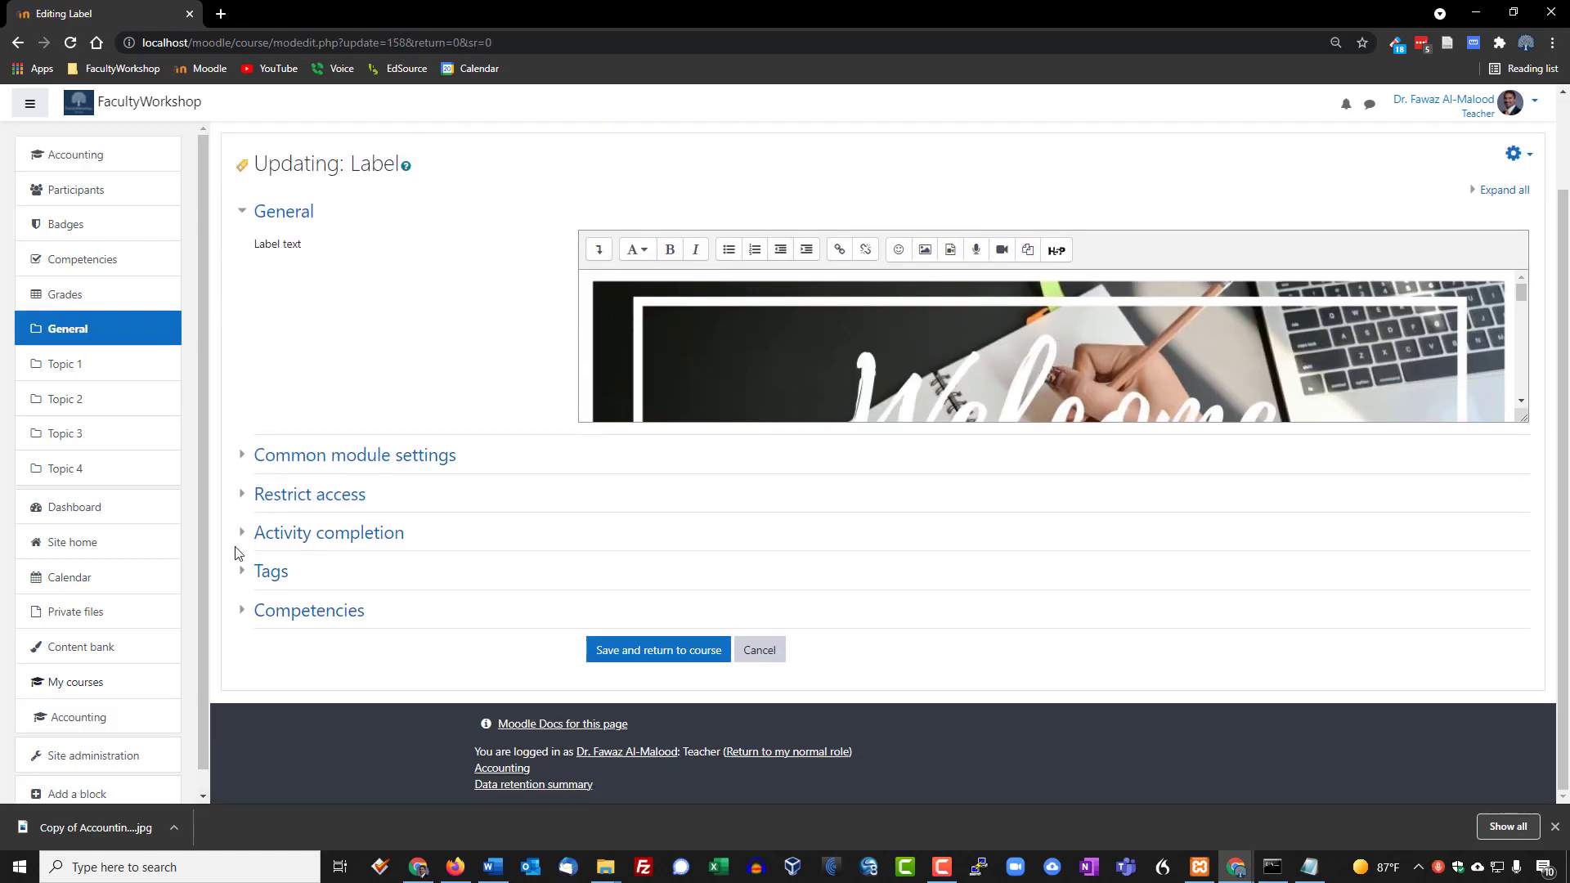
{"action": "left_click", "coordinate": [354, 536]}
{"action": "scroll", "coordinate": [613, 500], "scroll_direction": "down", "scroll_amount": 1}
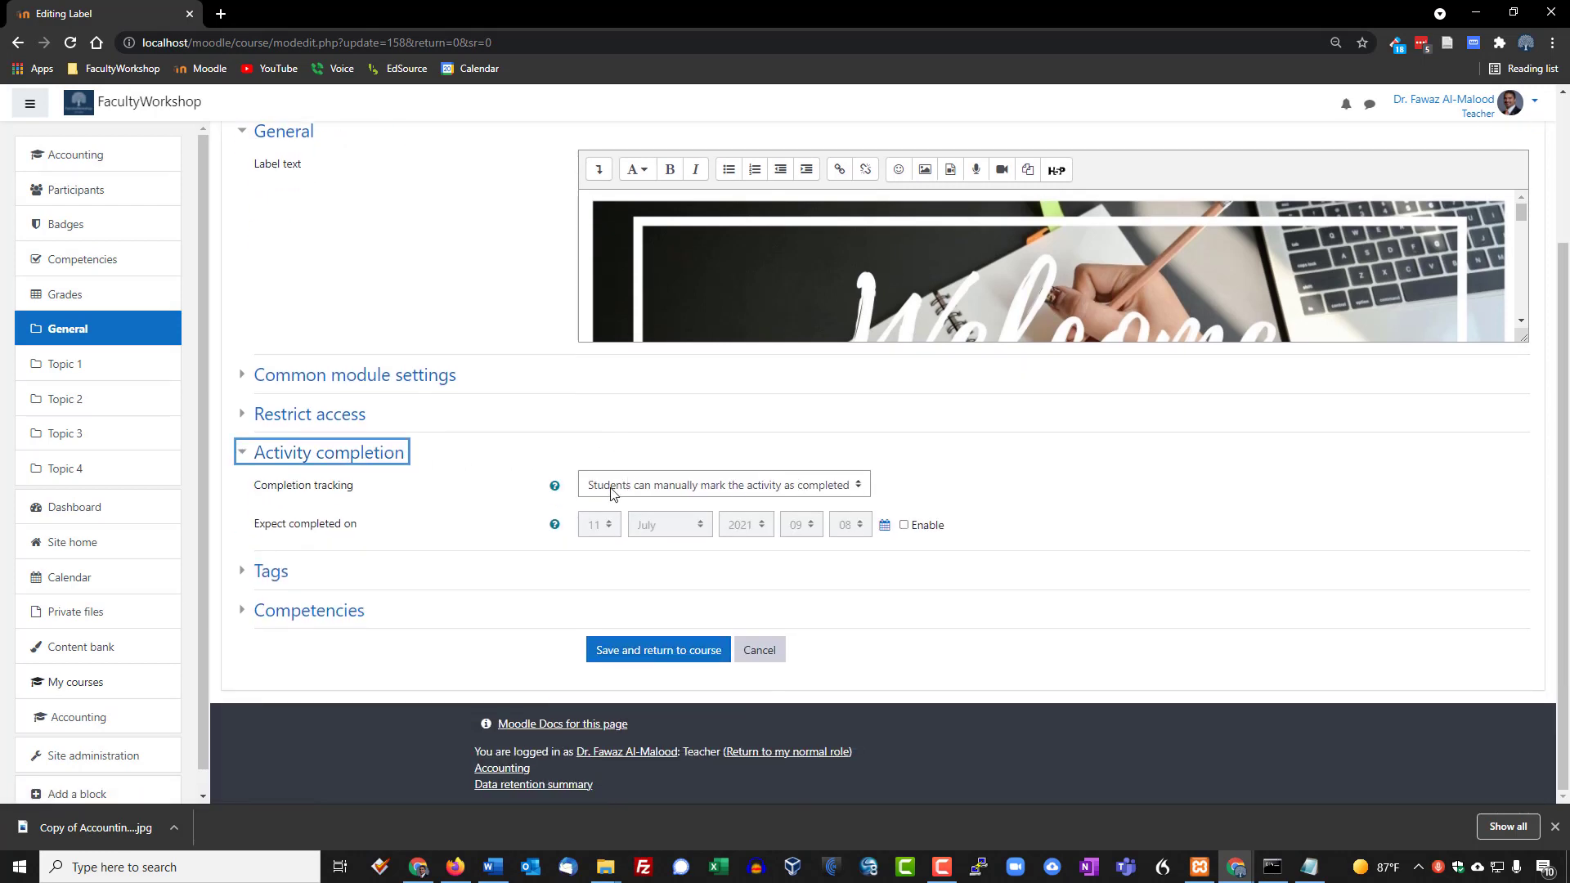
{"action": "left_click", "coordinate": [816, 490]}
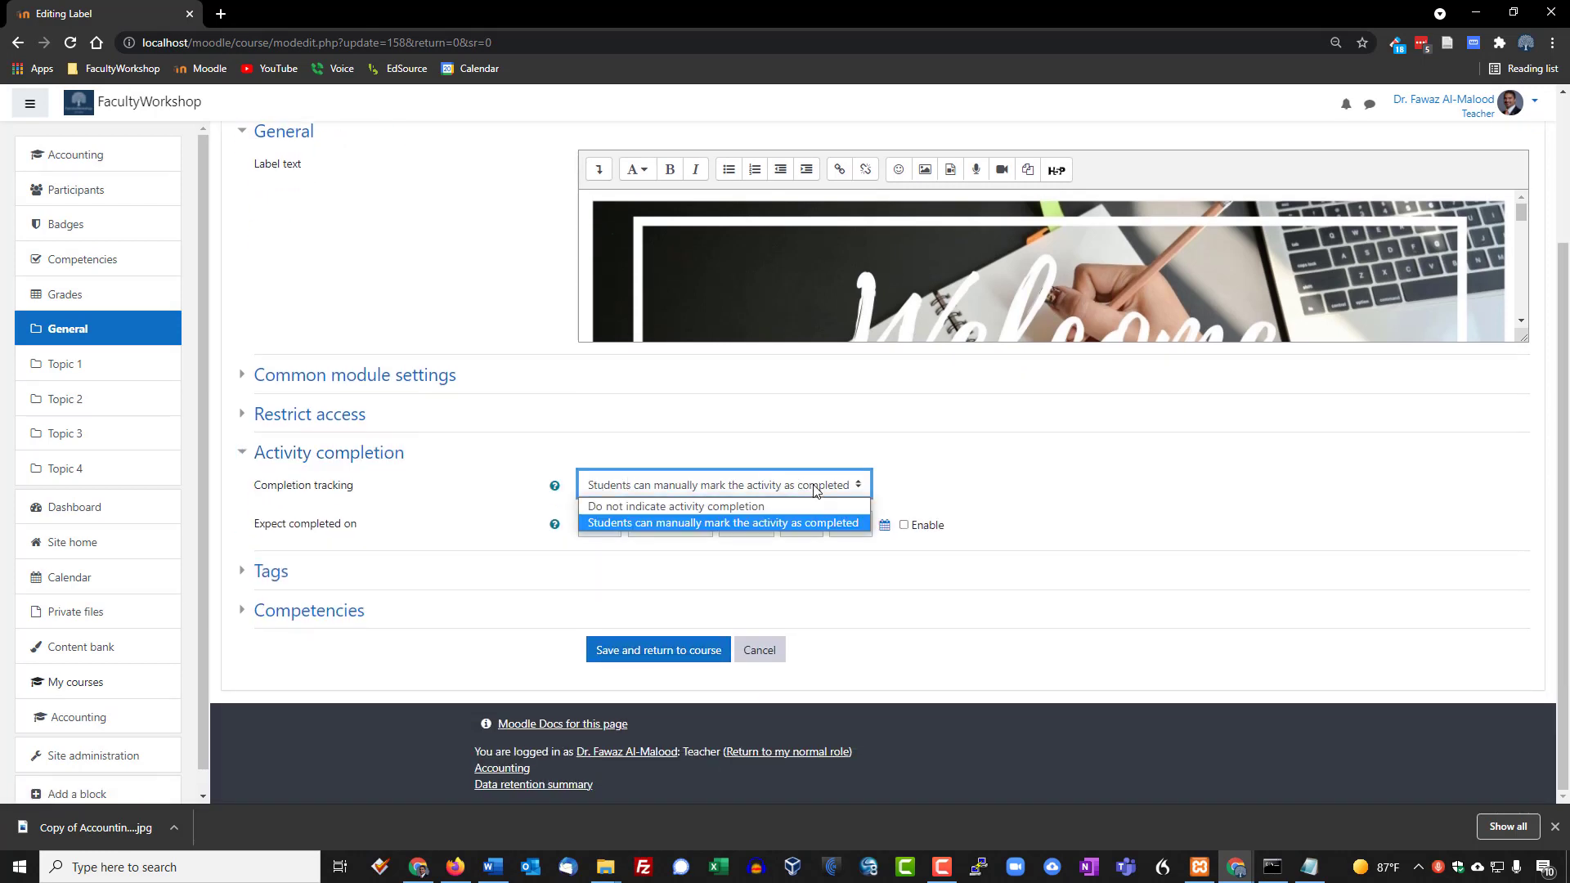
{"action": "left_click", "coordinate": [652, 508]}
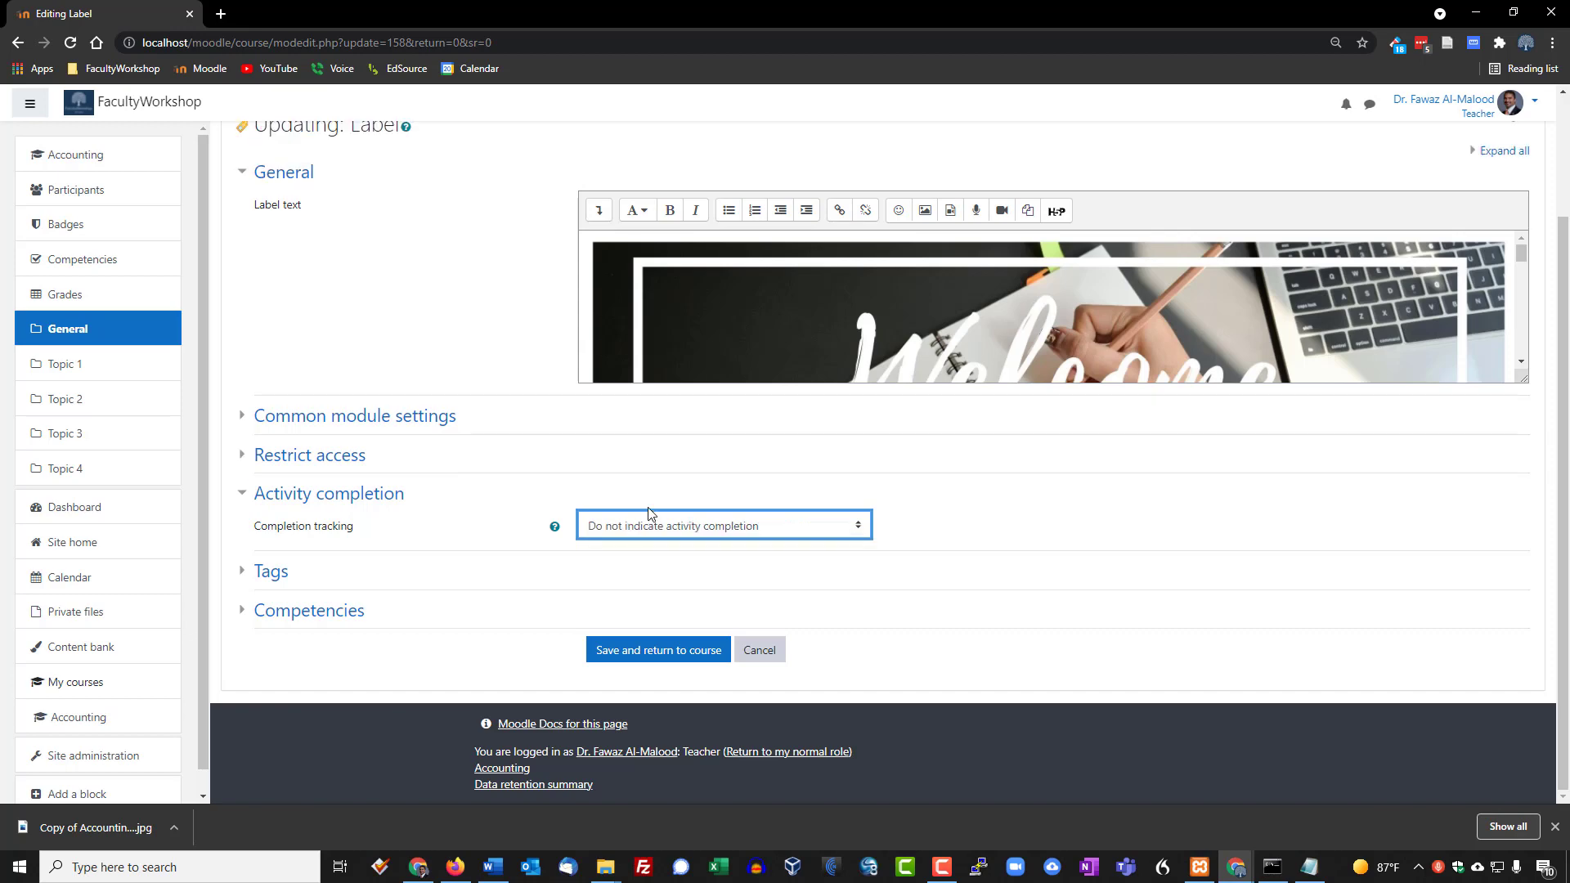
{"action": "left_click", "coordinate": [676, 653]}
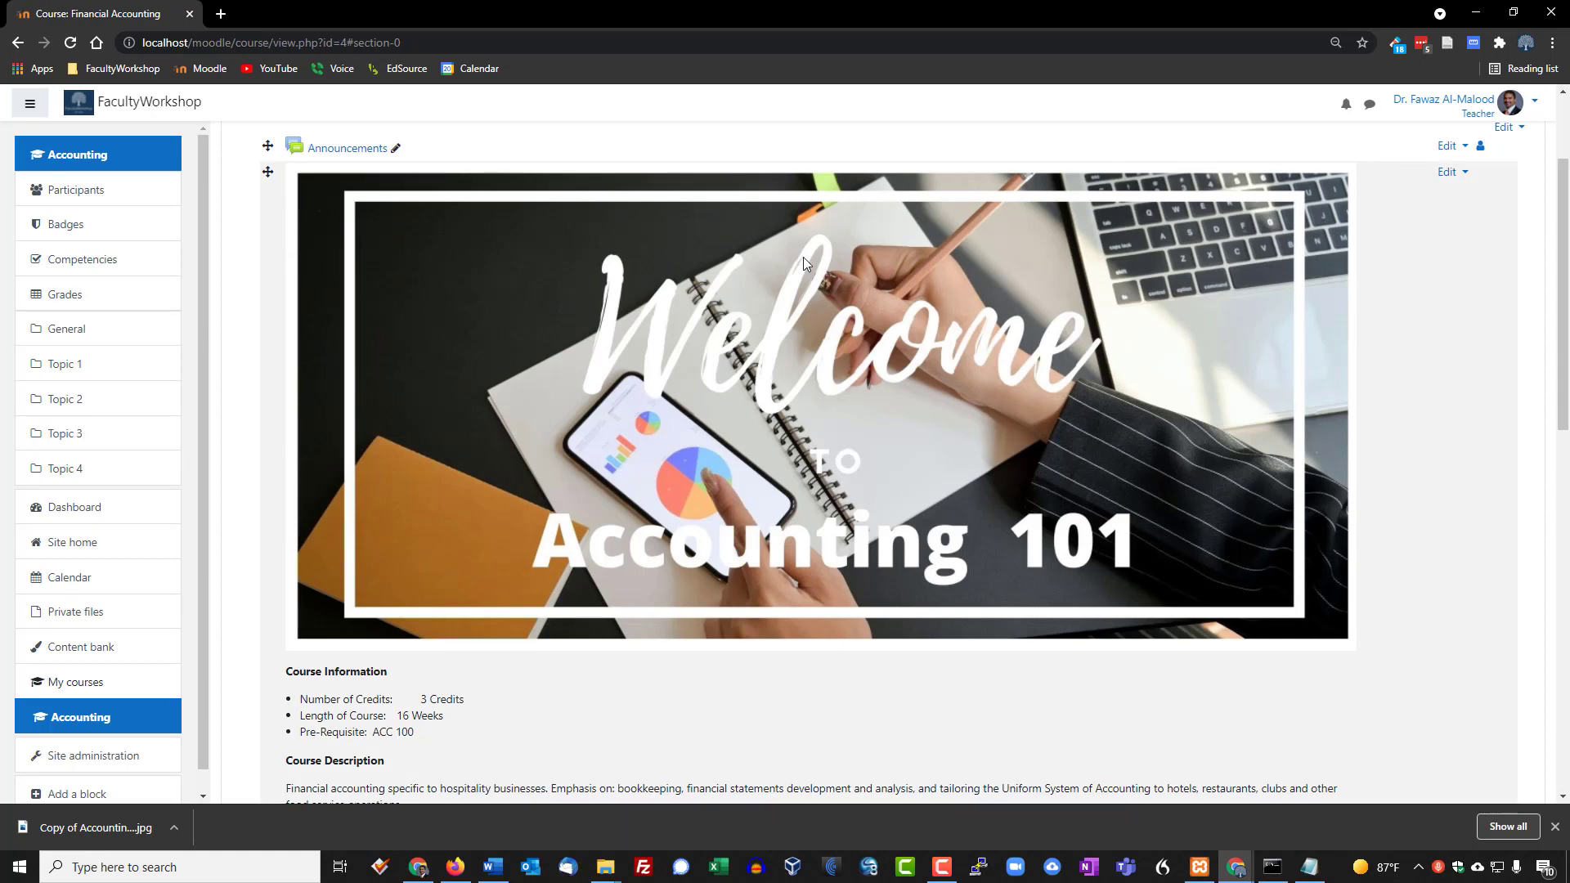
- Move the welcome label above the Announcements forum in the general section
{"action": "scroll", "coordinate": [586, 435], "scroll_direction": "up", "scroll_amount": 1}
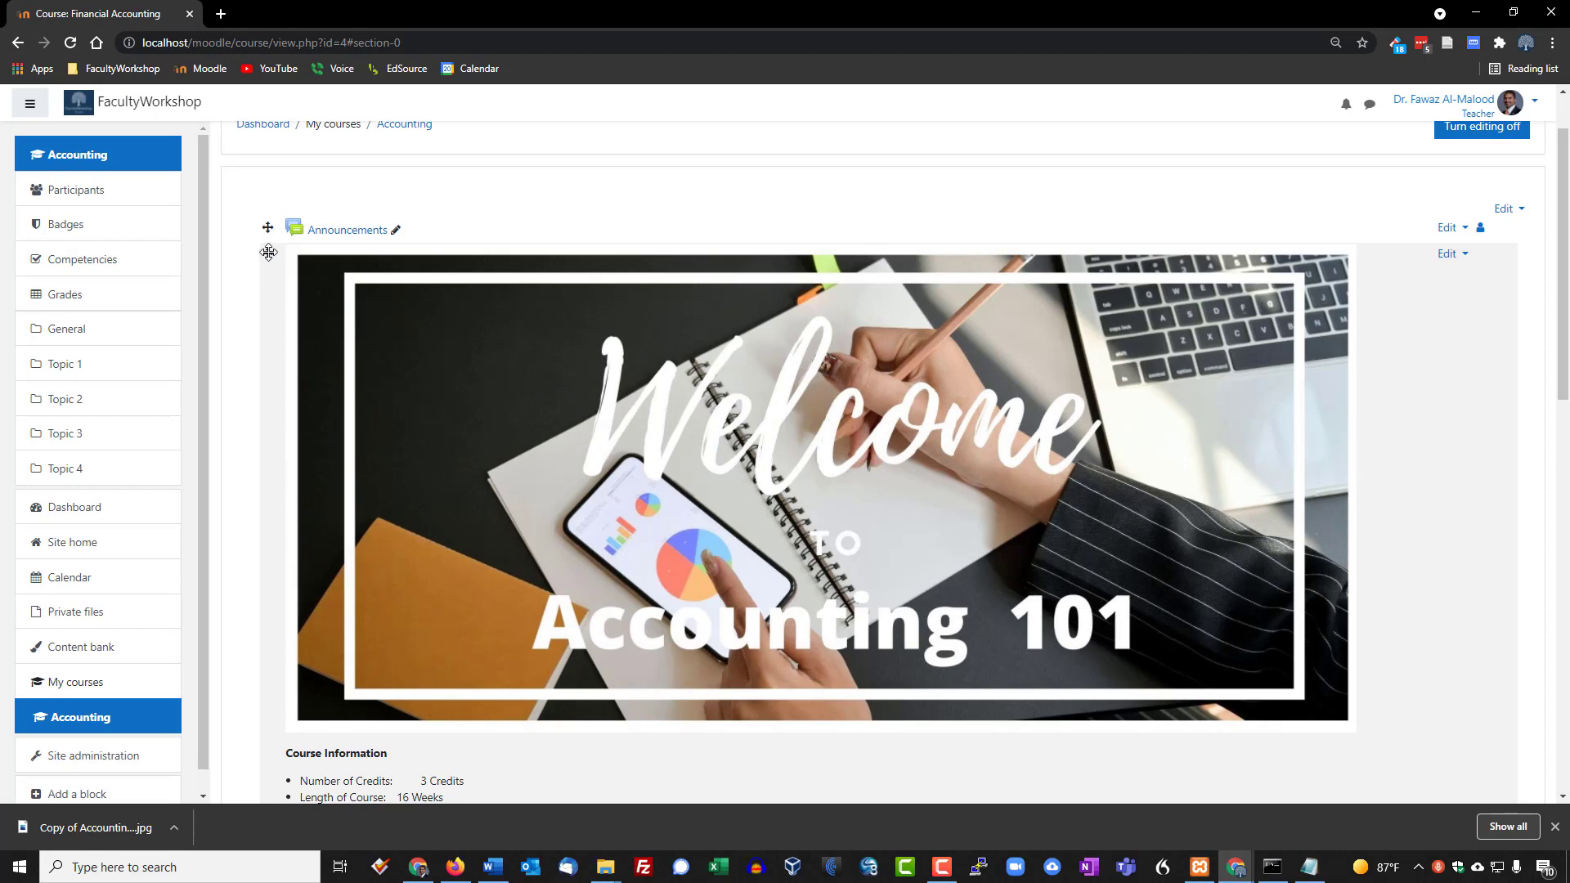
{"action": "left_click_drag", "start_coordinate": [268, 245], "coordinate": [266, 188]}
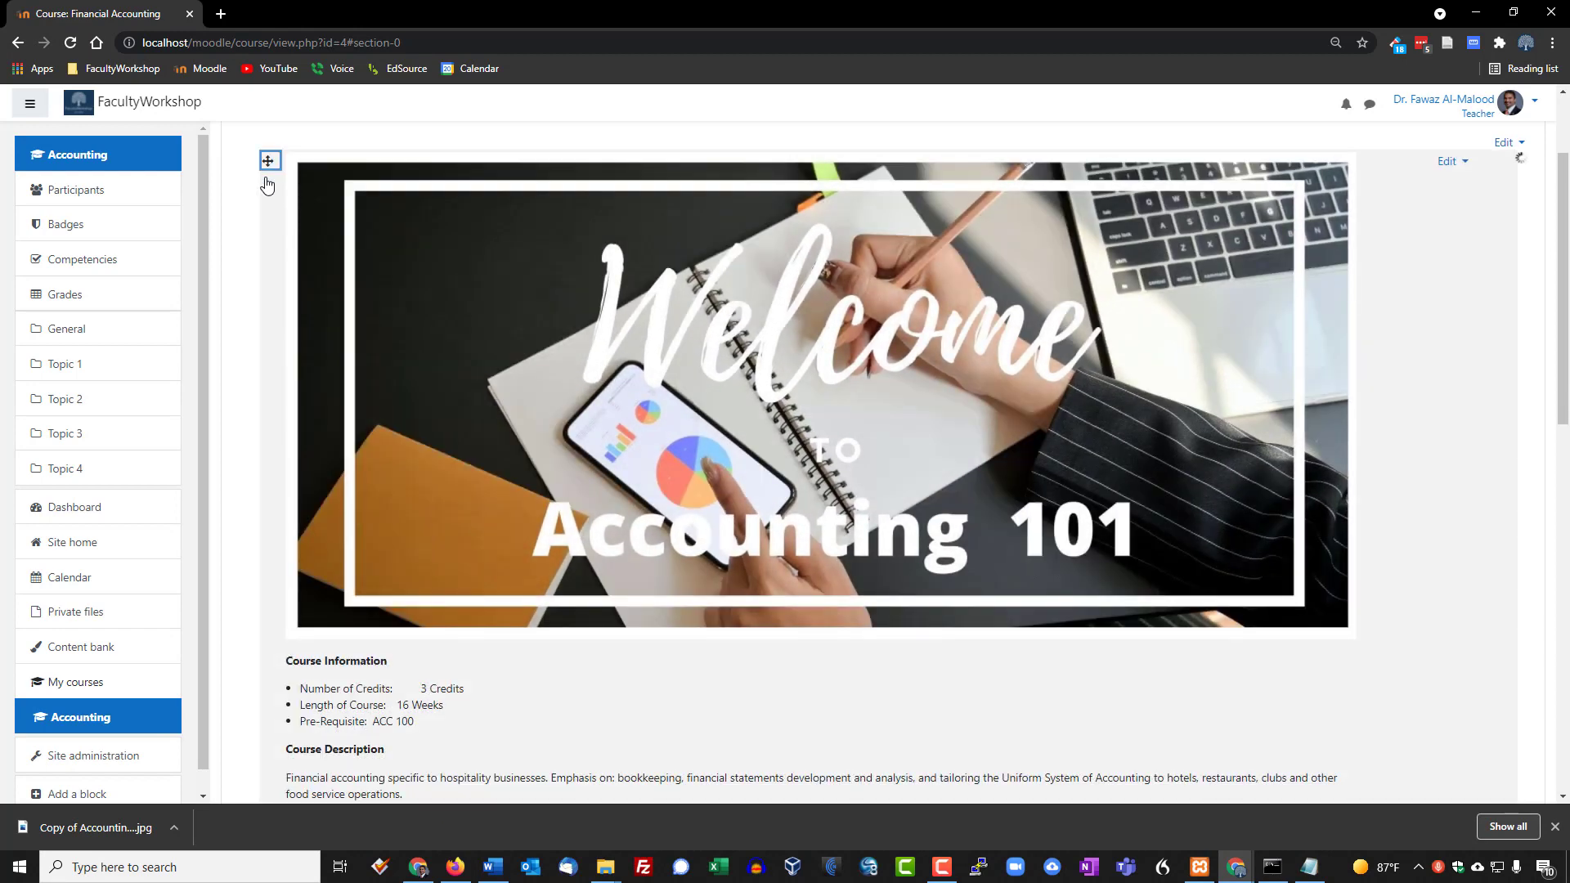
{"action": "scroll", "coordinate": [561, 346], "scroll_direction": "up", "scroll_amount": 2}
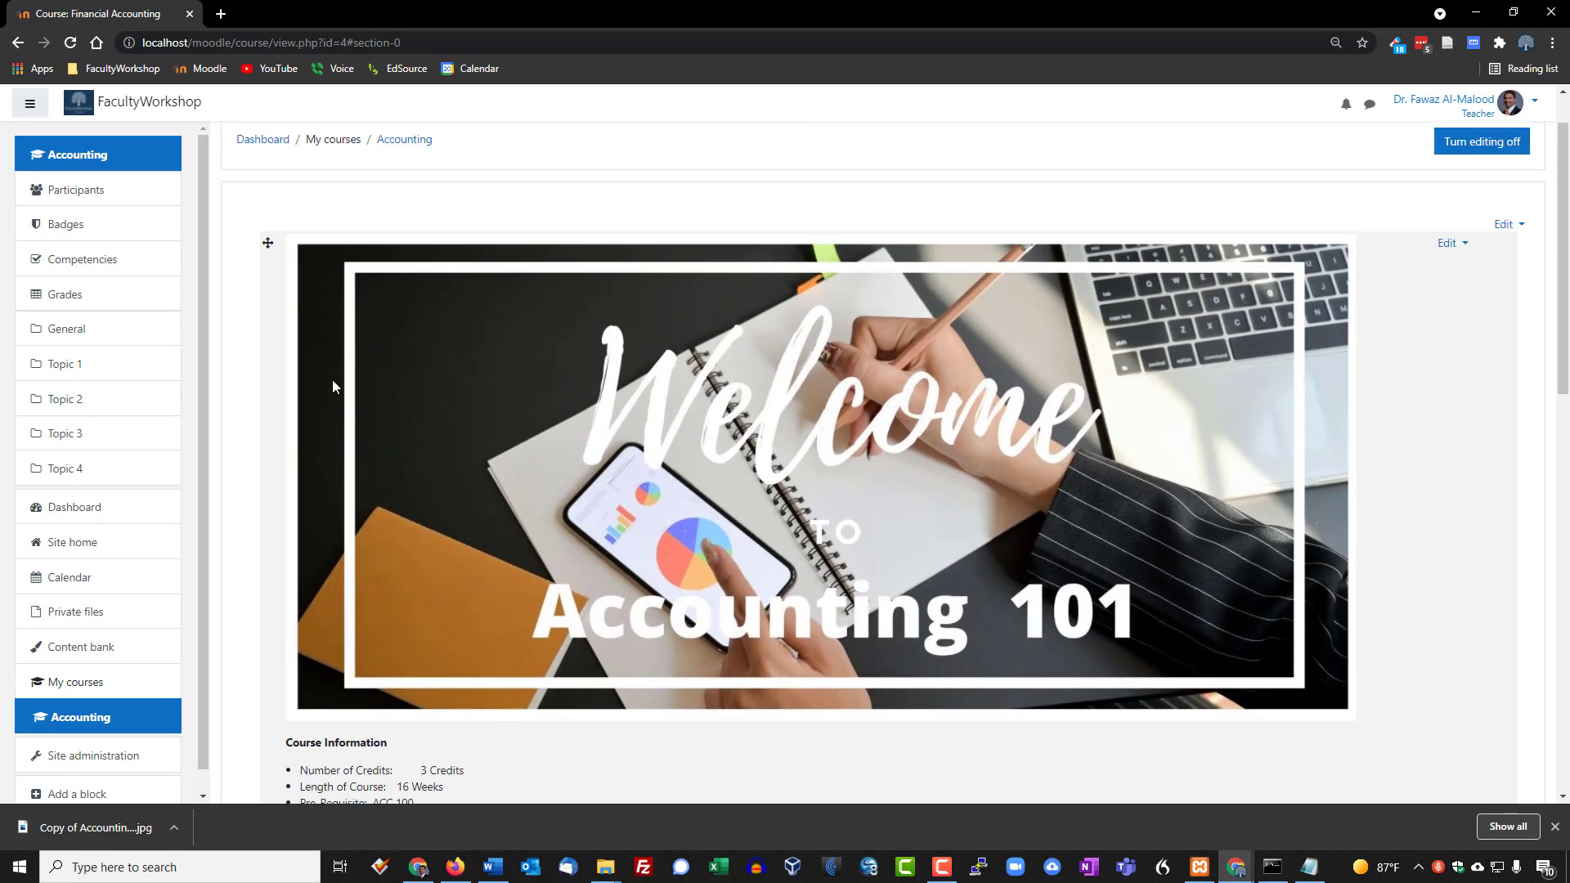
- Review the finished course page from the welcome banner down through the course information to the Announcements forum
{"action": "scroll", "coordinate": [822, 372], "scroll_direction": "down", "scroll_amount": 8}
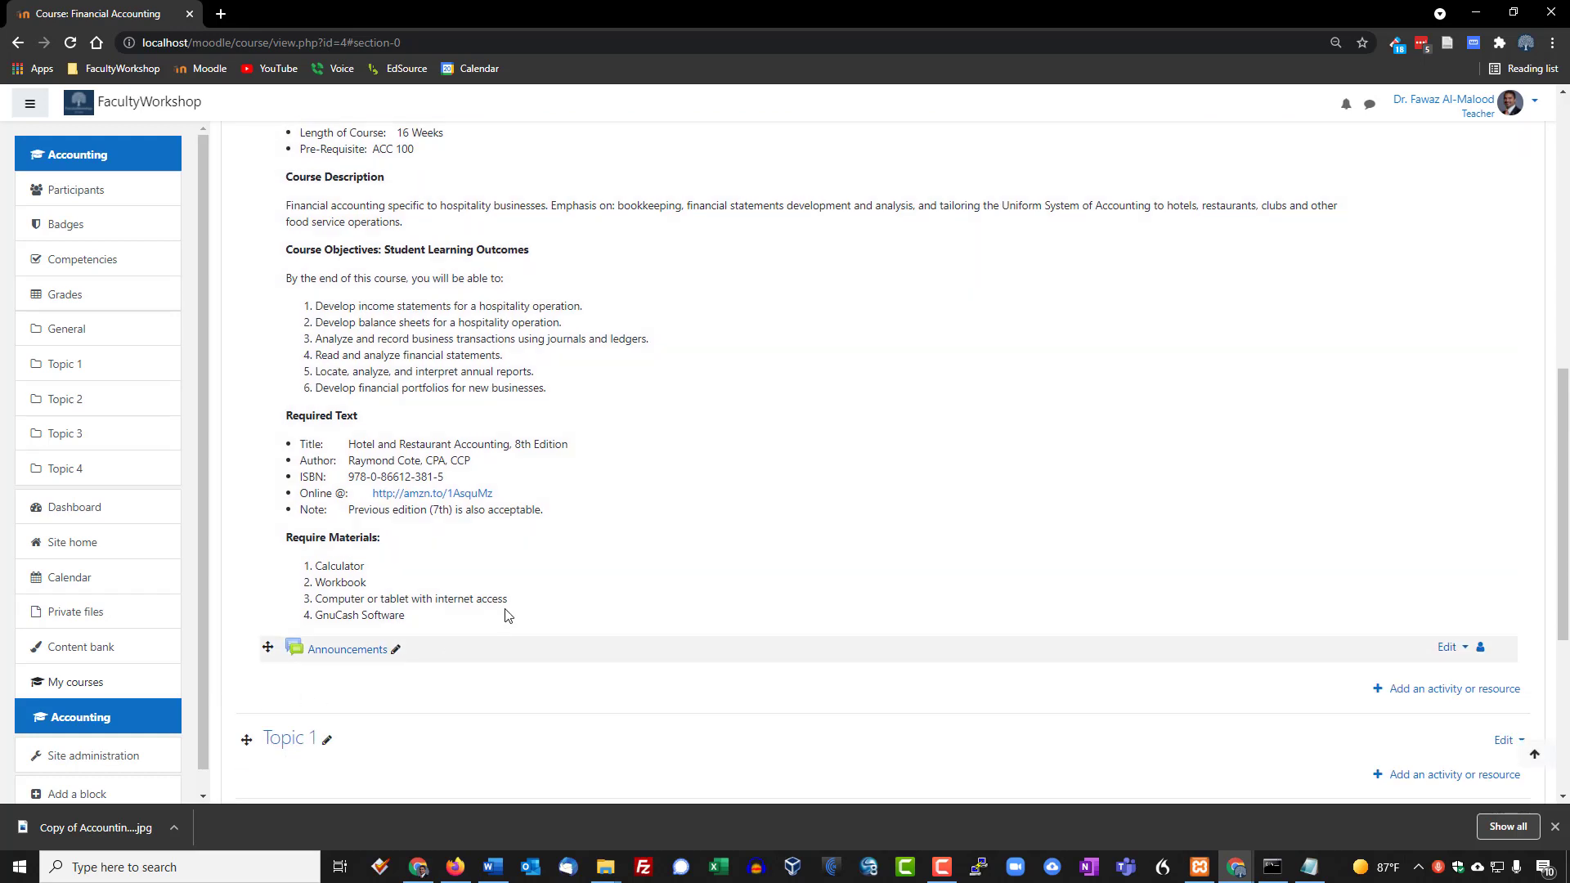
{"action": "scroll", "coordinate": [789, 644], "scroll_direction": "up", "scroll_amount": 1}
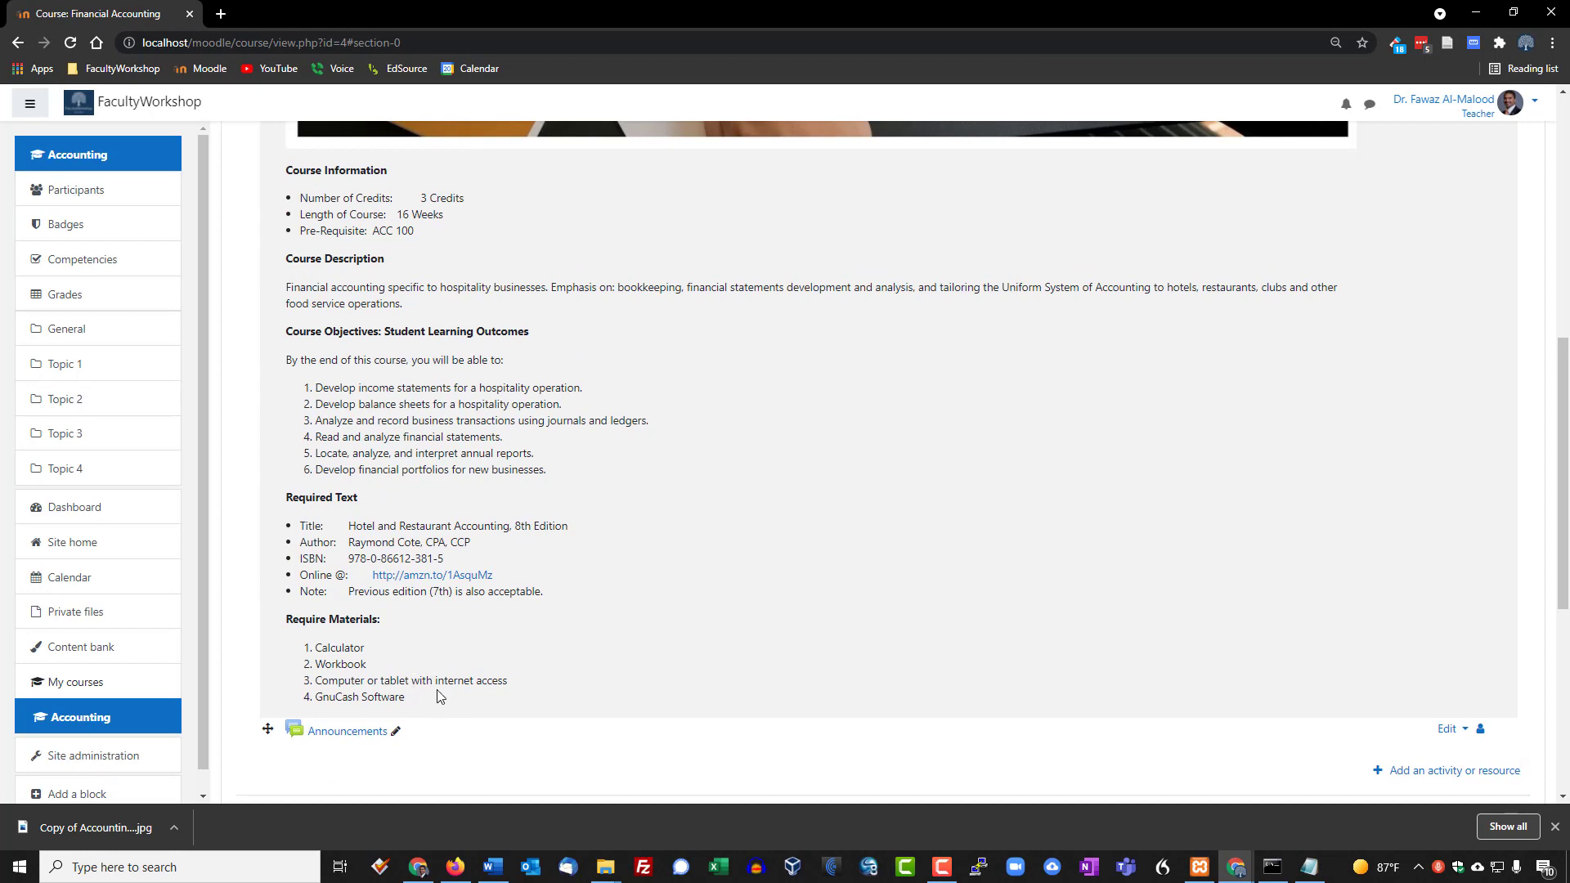
{"action": "scroll", "coordinate": [437, 678], "scroll_direction": "up", "scroll_amount": 1}
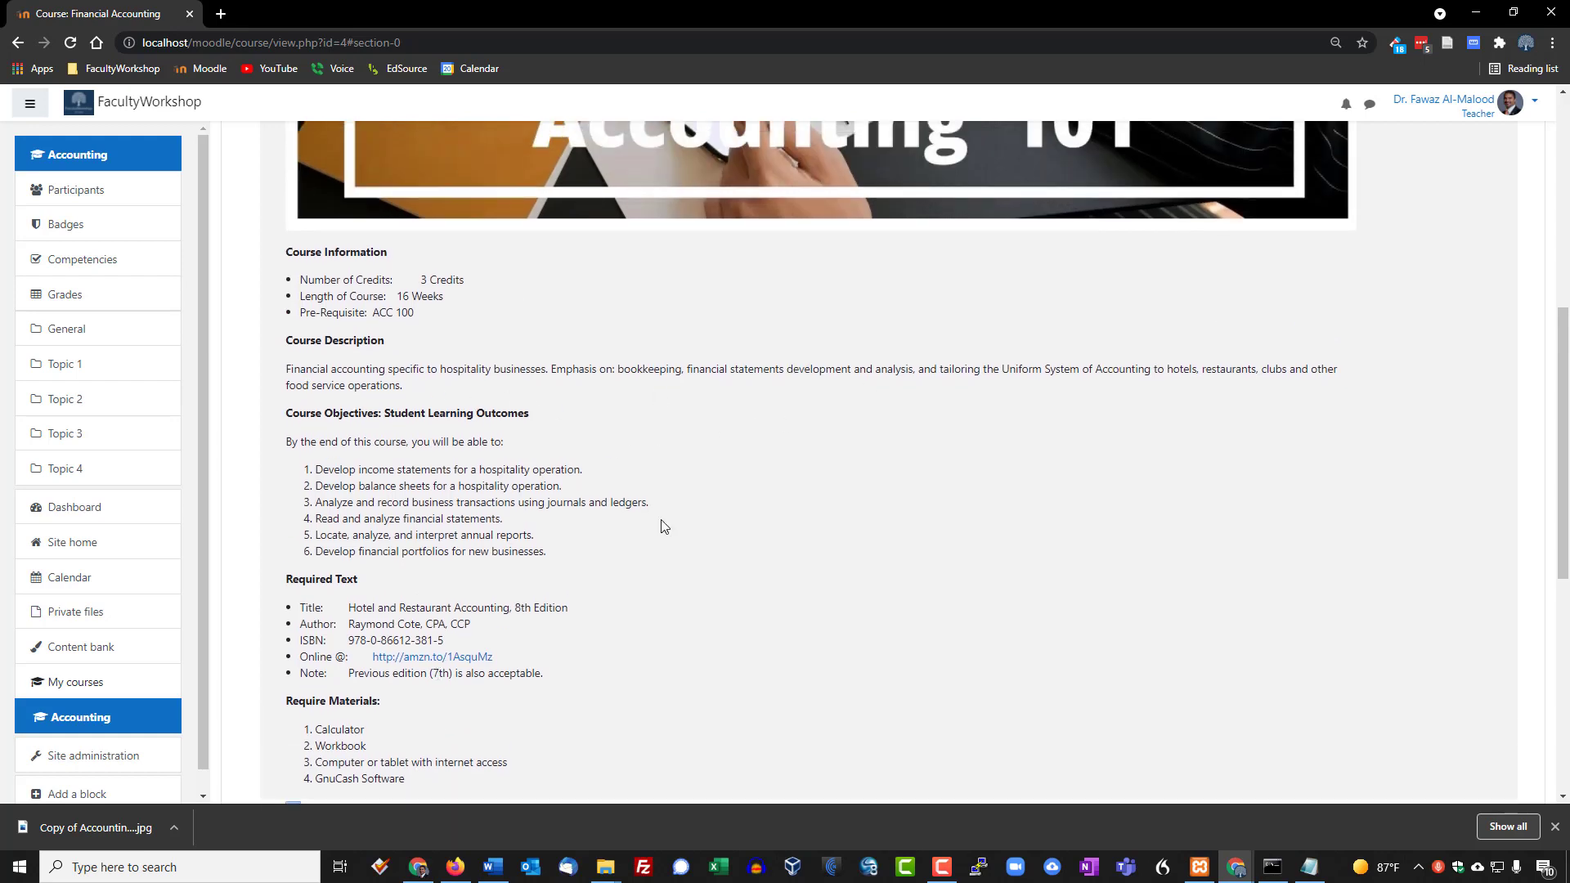
{"action": "scroll", "coordinate": [662, 526], "scroll_direction": "up", "scroll_amount": 4}
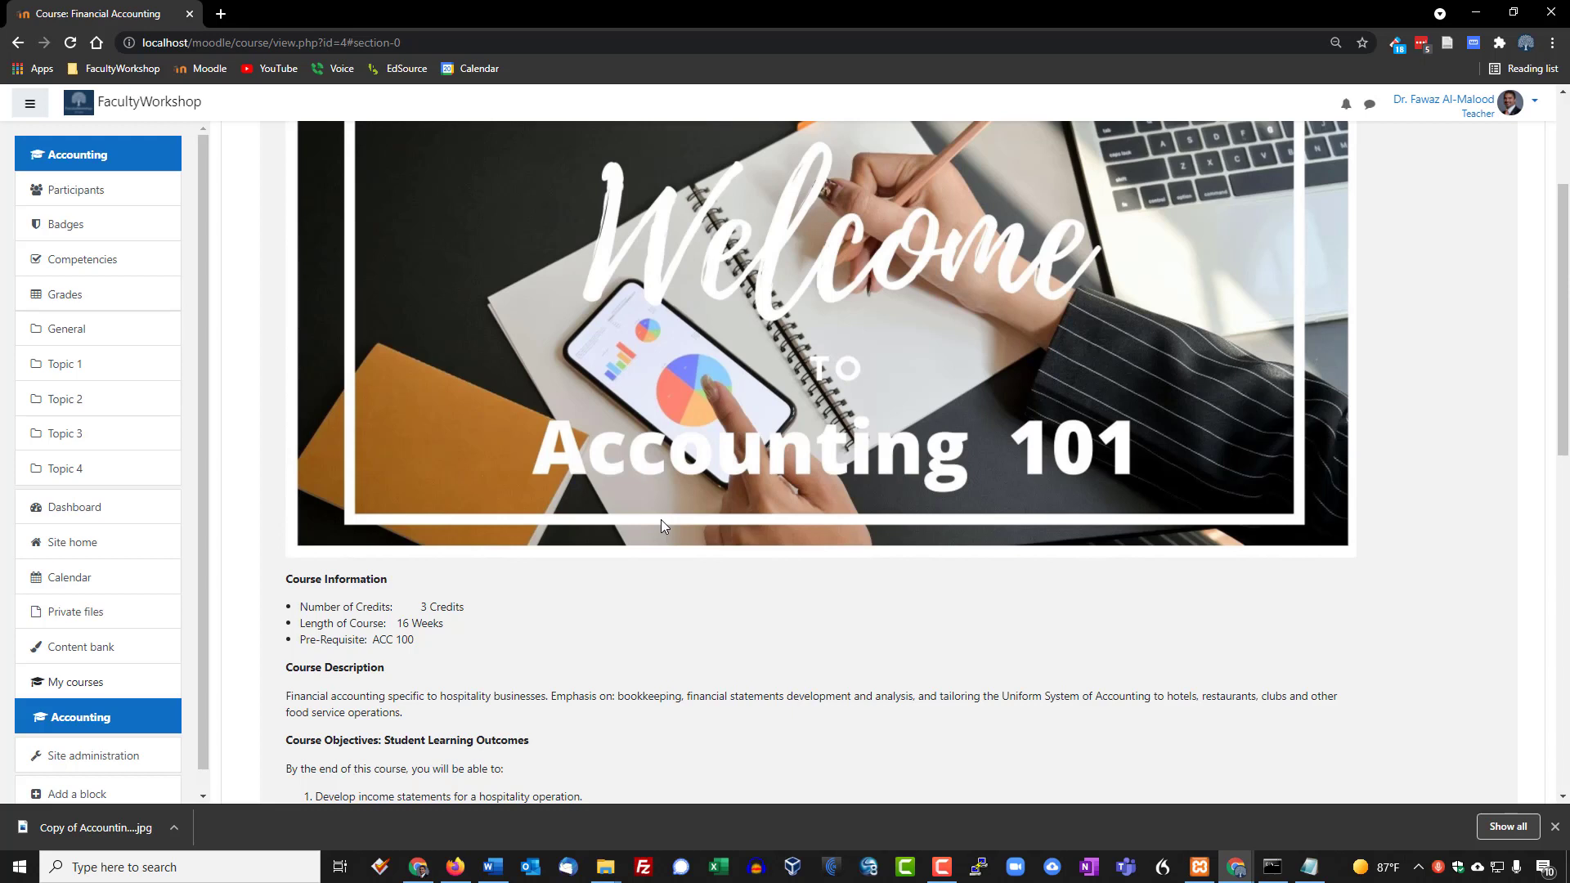
{"action": "scroll", "coordinate": [661, 523], "scroll_direction": "up", "scroll_amount": 3}
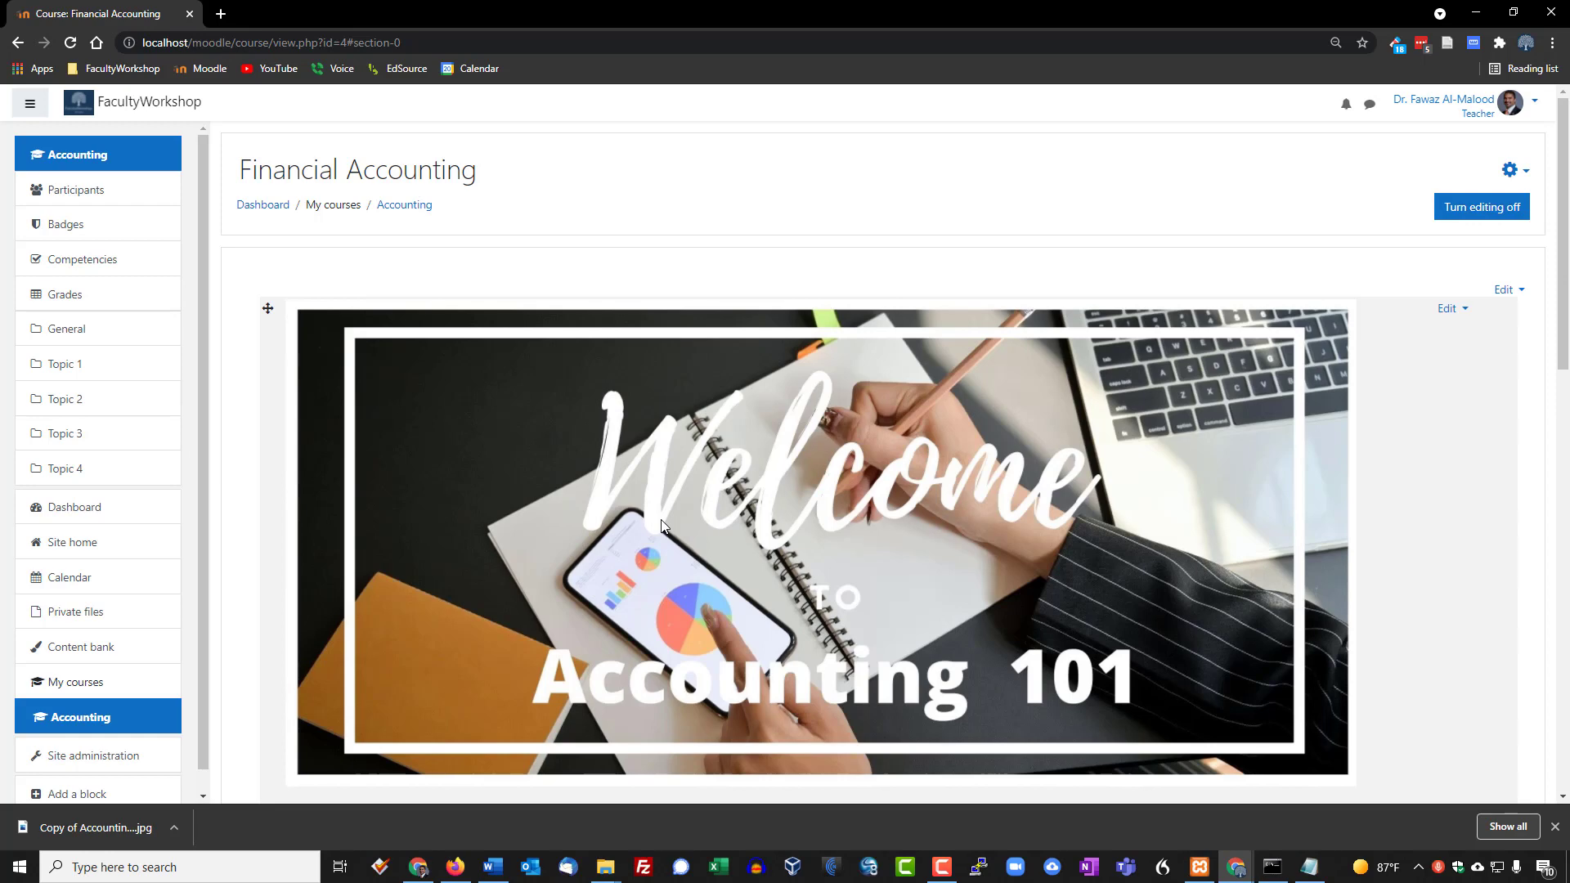
{"action": "scroll", "coordinate": [660, 524], "scroll_direction": "down", "scroll_amount": 5}
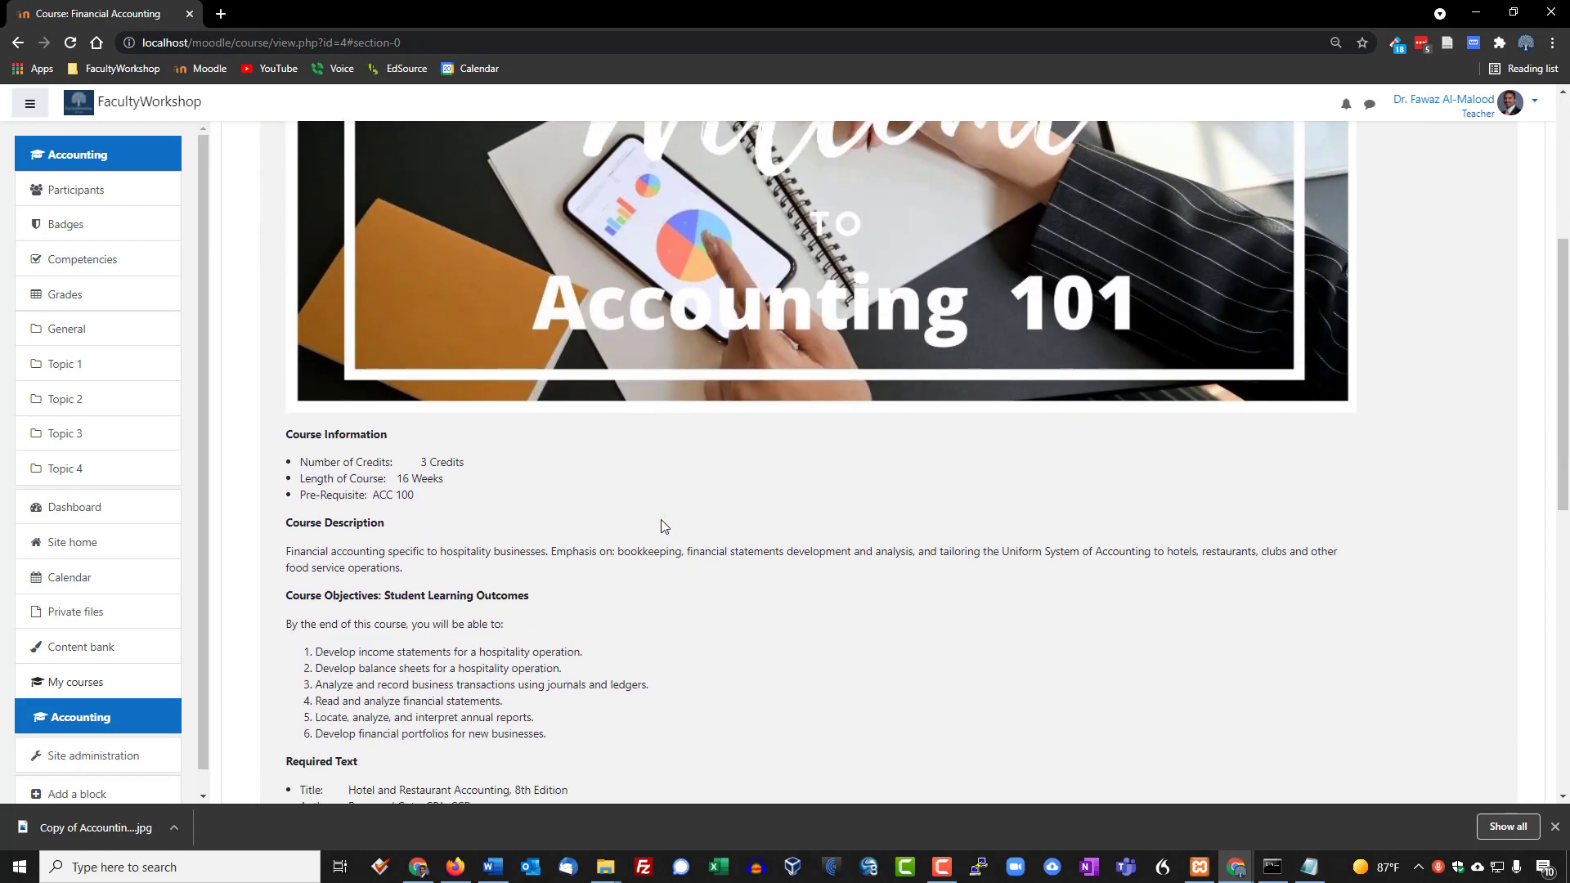
{"action": "scroll", "coordinate": [661, 522], "scroll_direction": "down", "scroll_amount": 3}
{"action": "scroll", "coordinate": [661, 519], "scroll_direction": "up", "scroll_amount": 3}
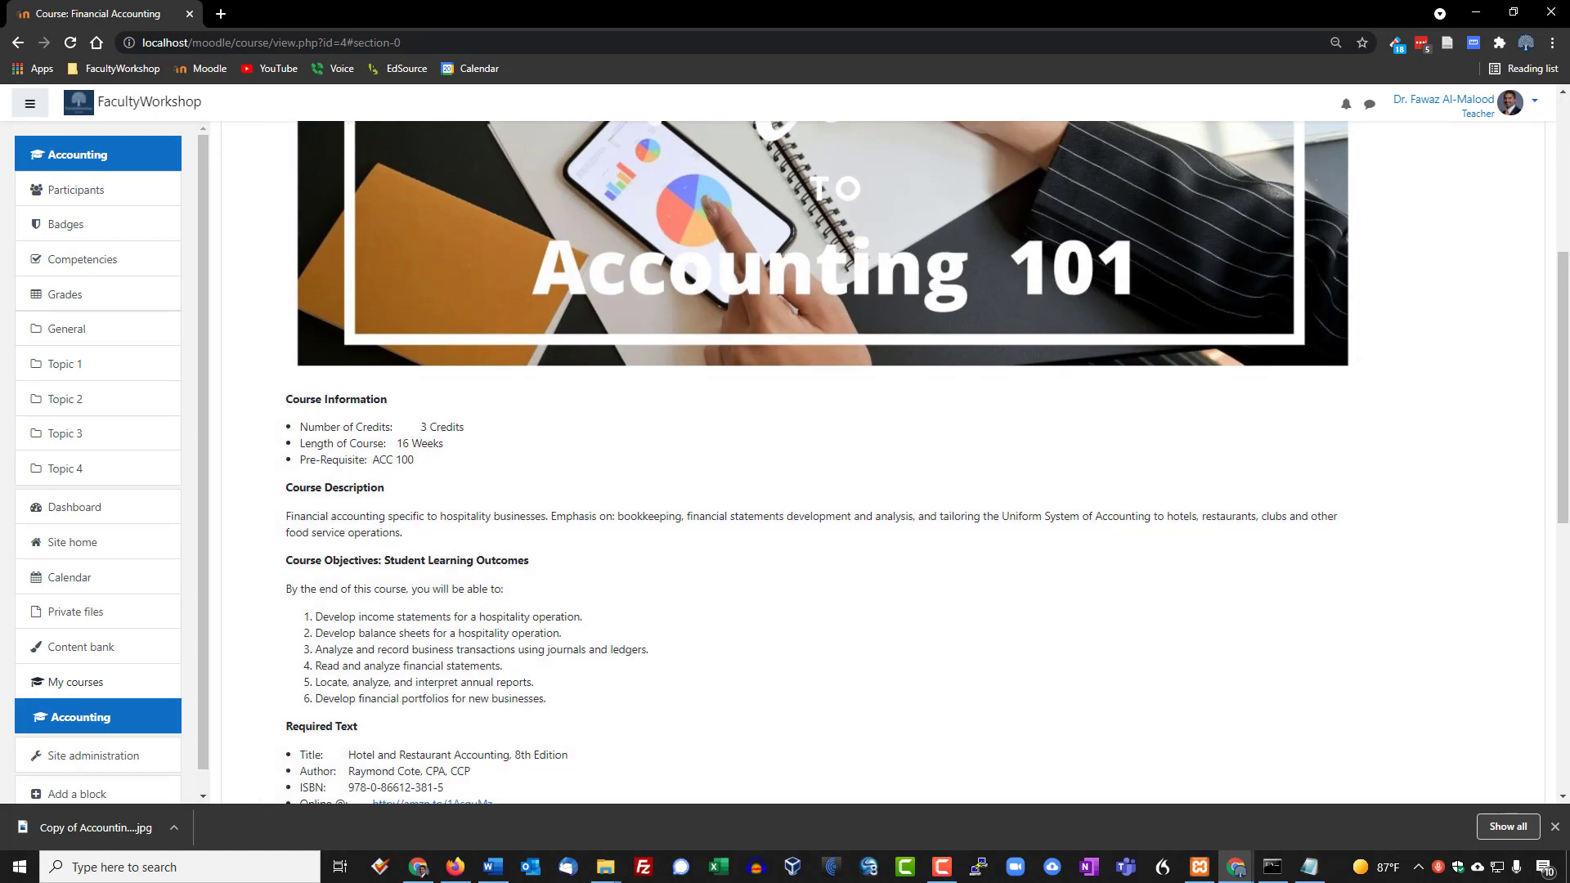
{"action": "left_click", "coordinate": [419, 868]}
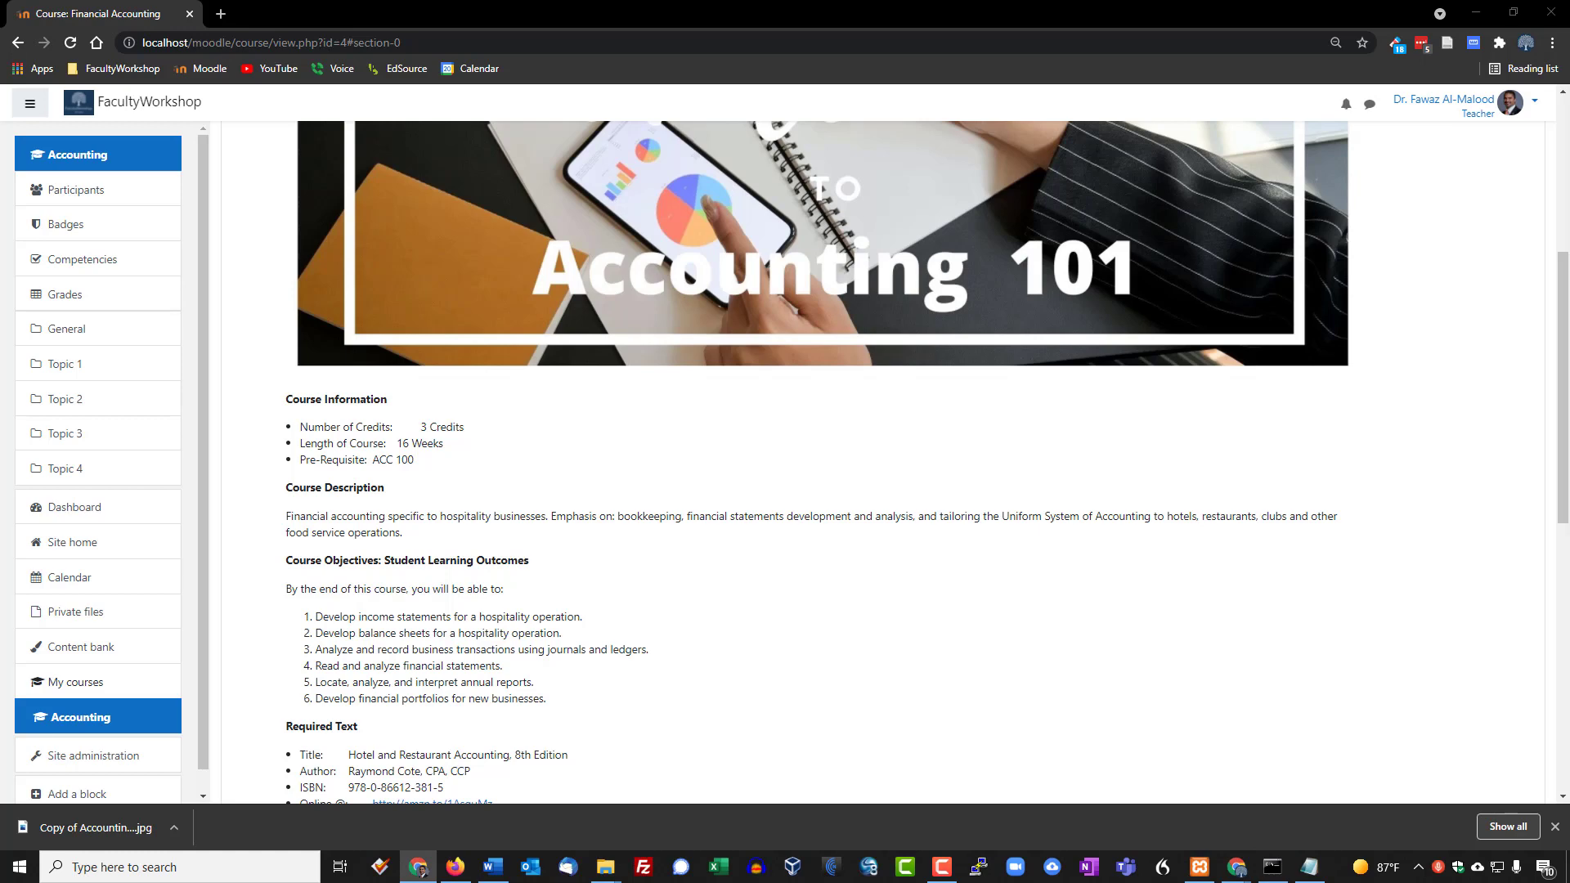
{"action": "scroll", "coordinate": [1341, 482], "scroll_direction": "up", "scroll_amount": 4}
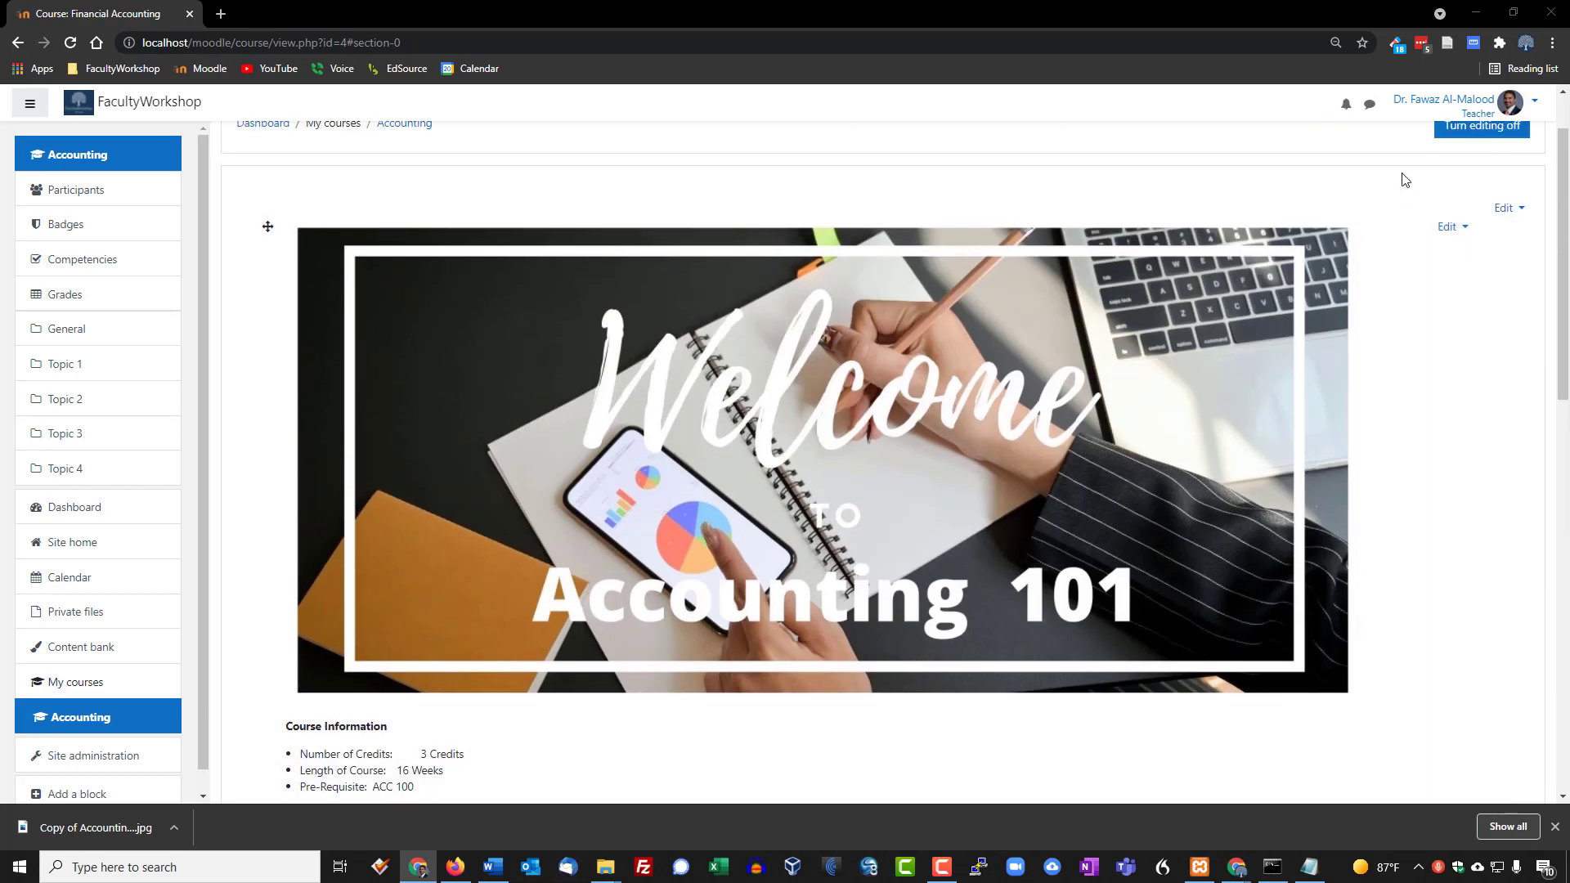
{"action": "scroll", "coordinate": [1405, 179], "scroll_direction": "up", "scroll_amount": 1}
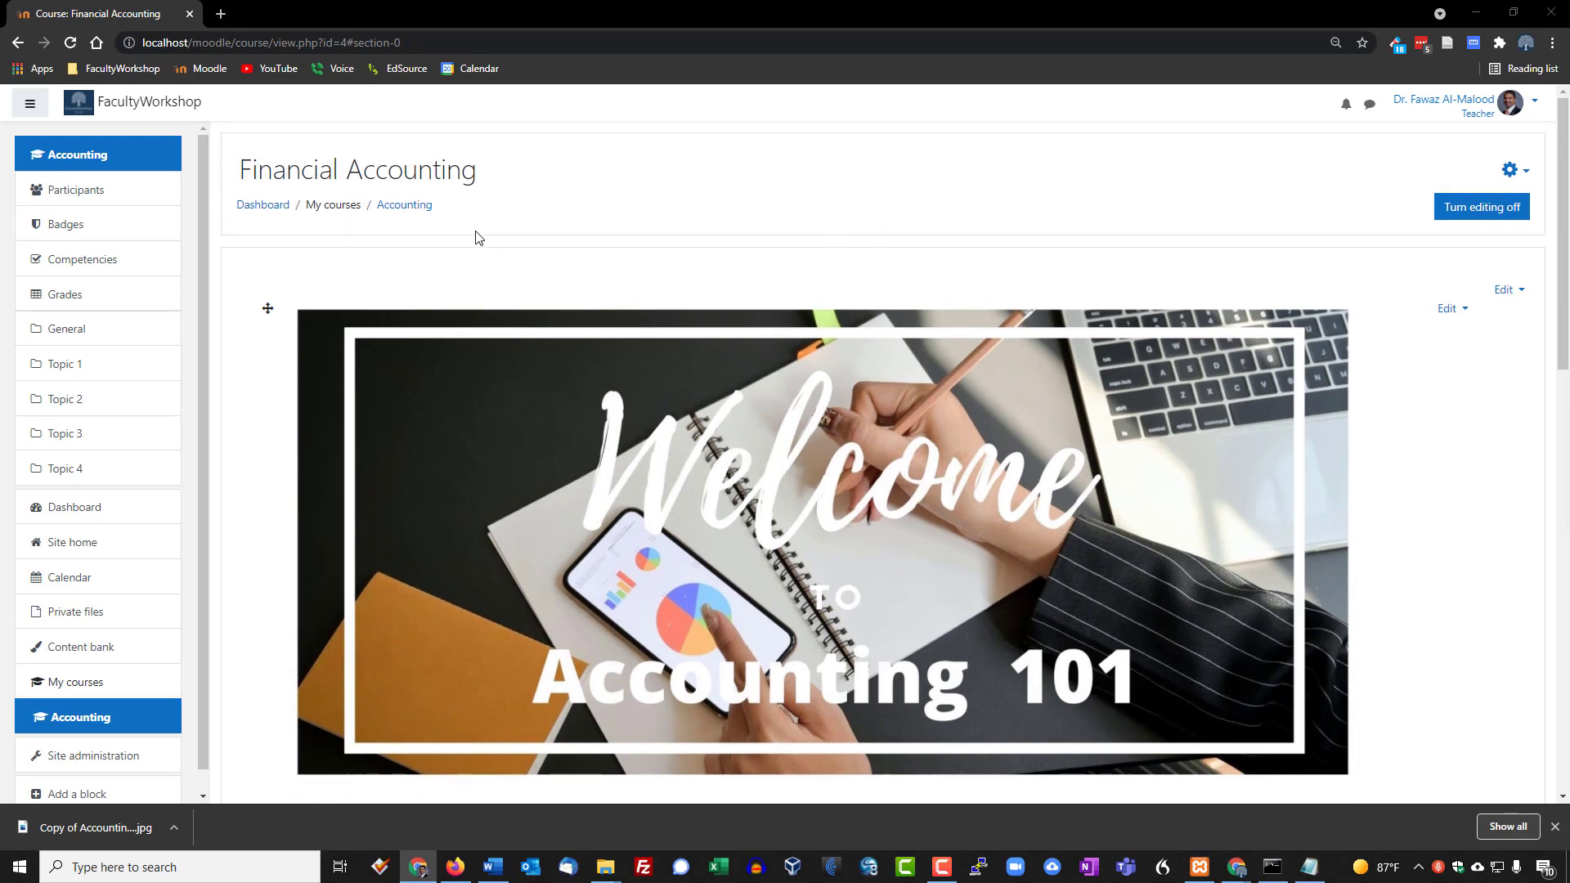
{"action": "scroll", "coordinate": [478, 237], "scroll_direction": "down", "scroll_amount": 1}
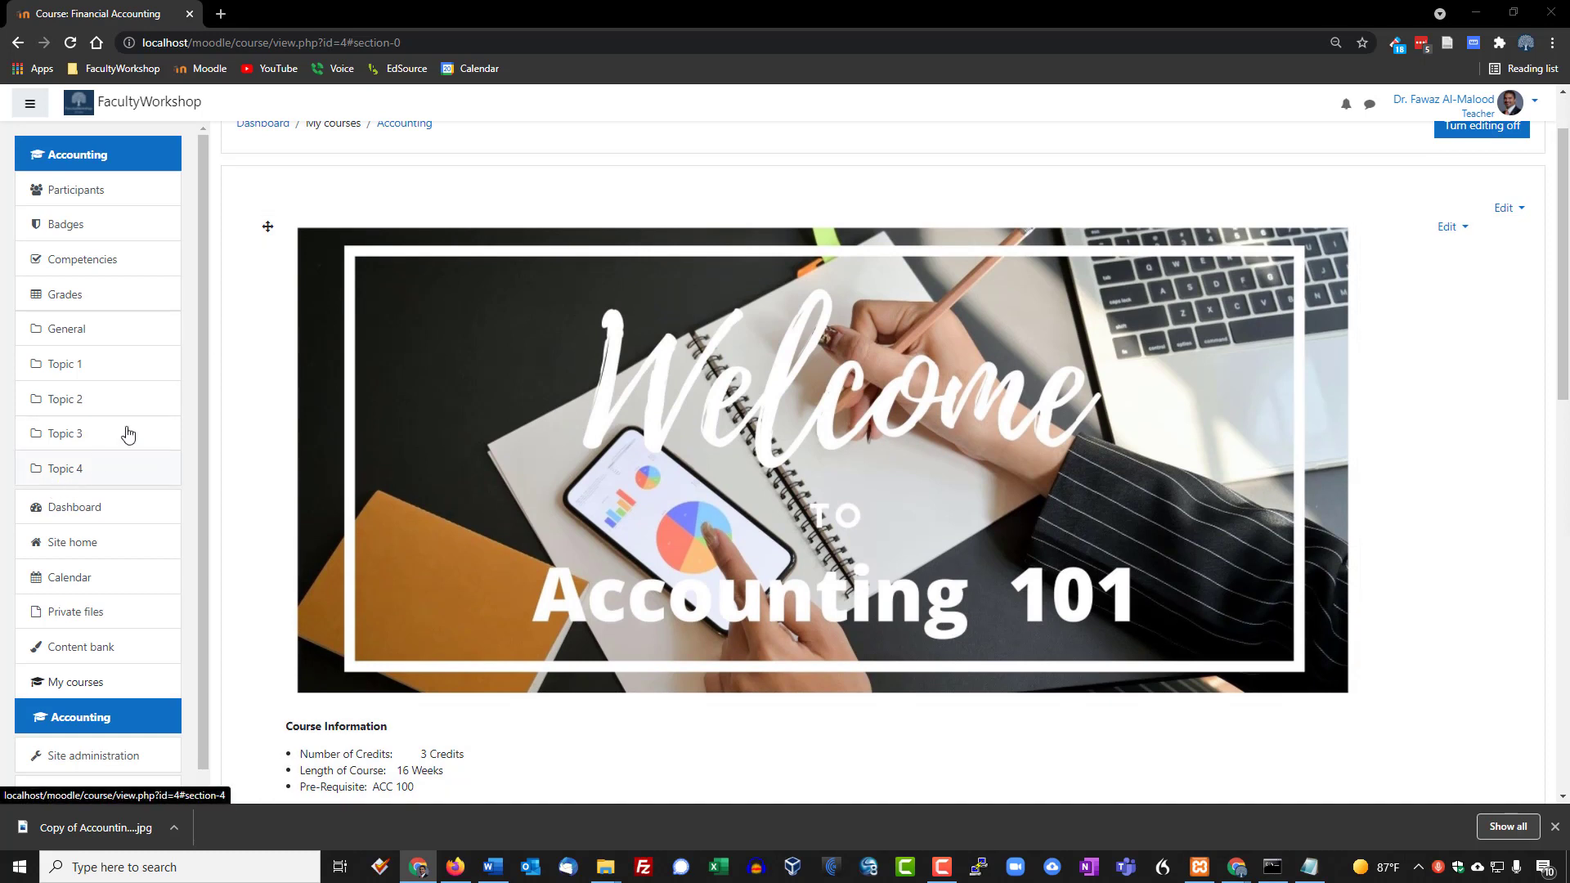
- Add an HTML block to the Financial Accounting course page
{"action": "scroll", "coordinate": [203, 259], "scroll_direction": "down", "scroll_amount": 1}
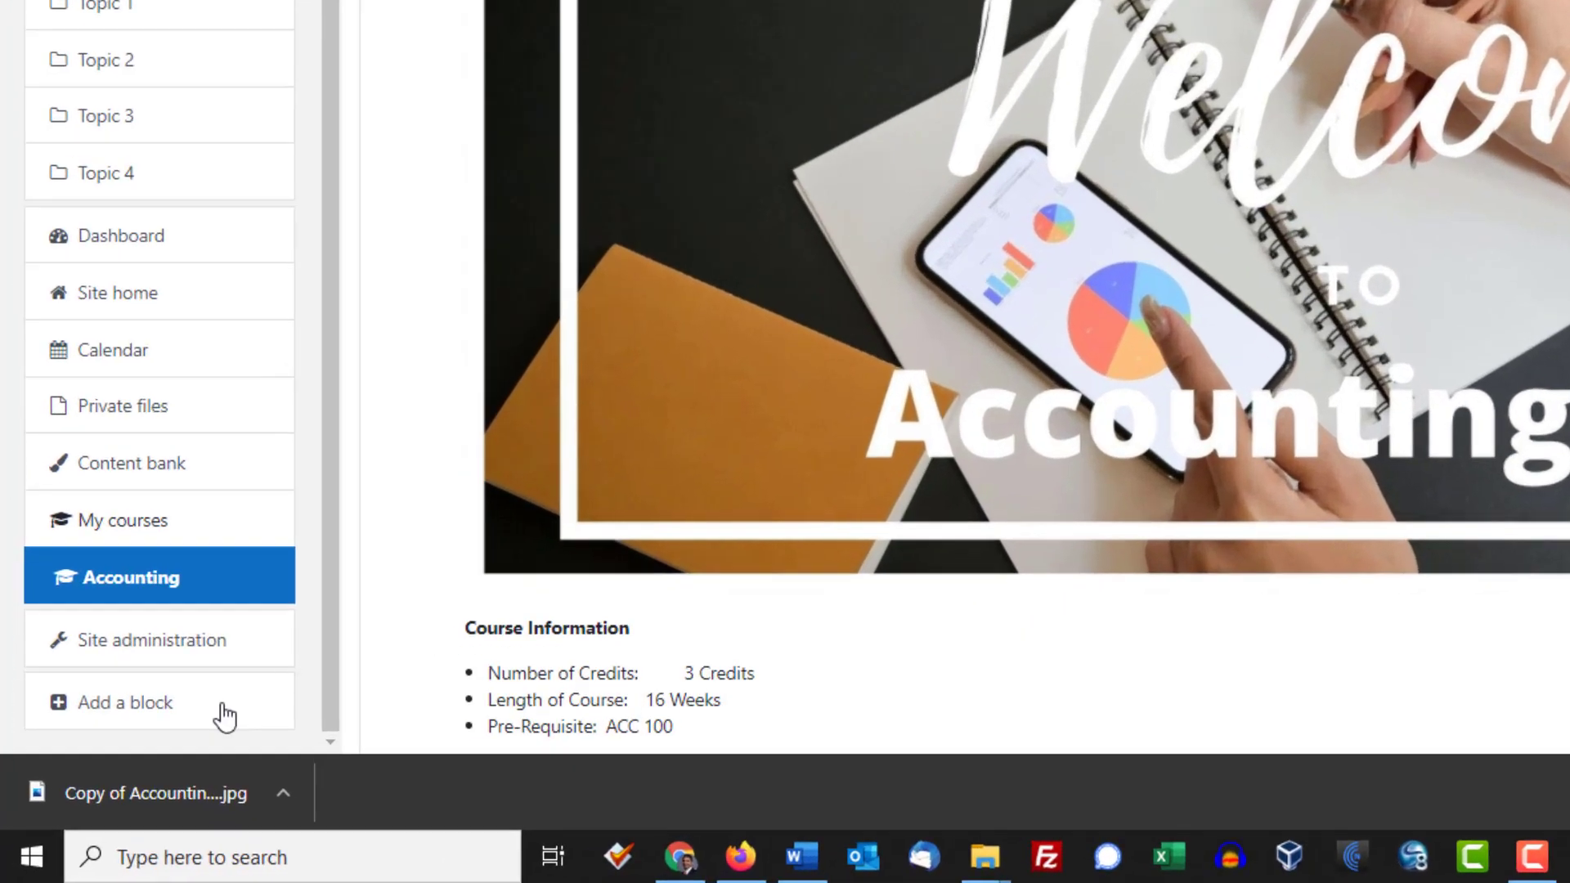
{"action": "left_click", "coordinate": [222, 706]}
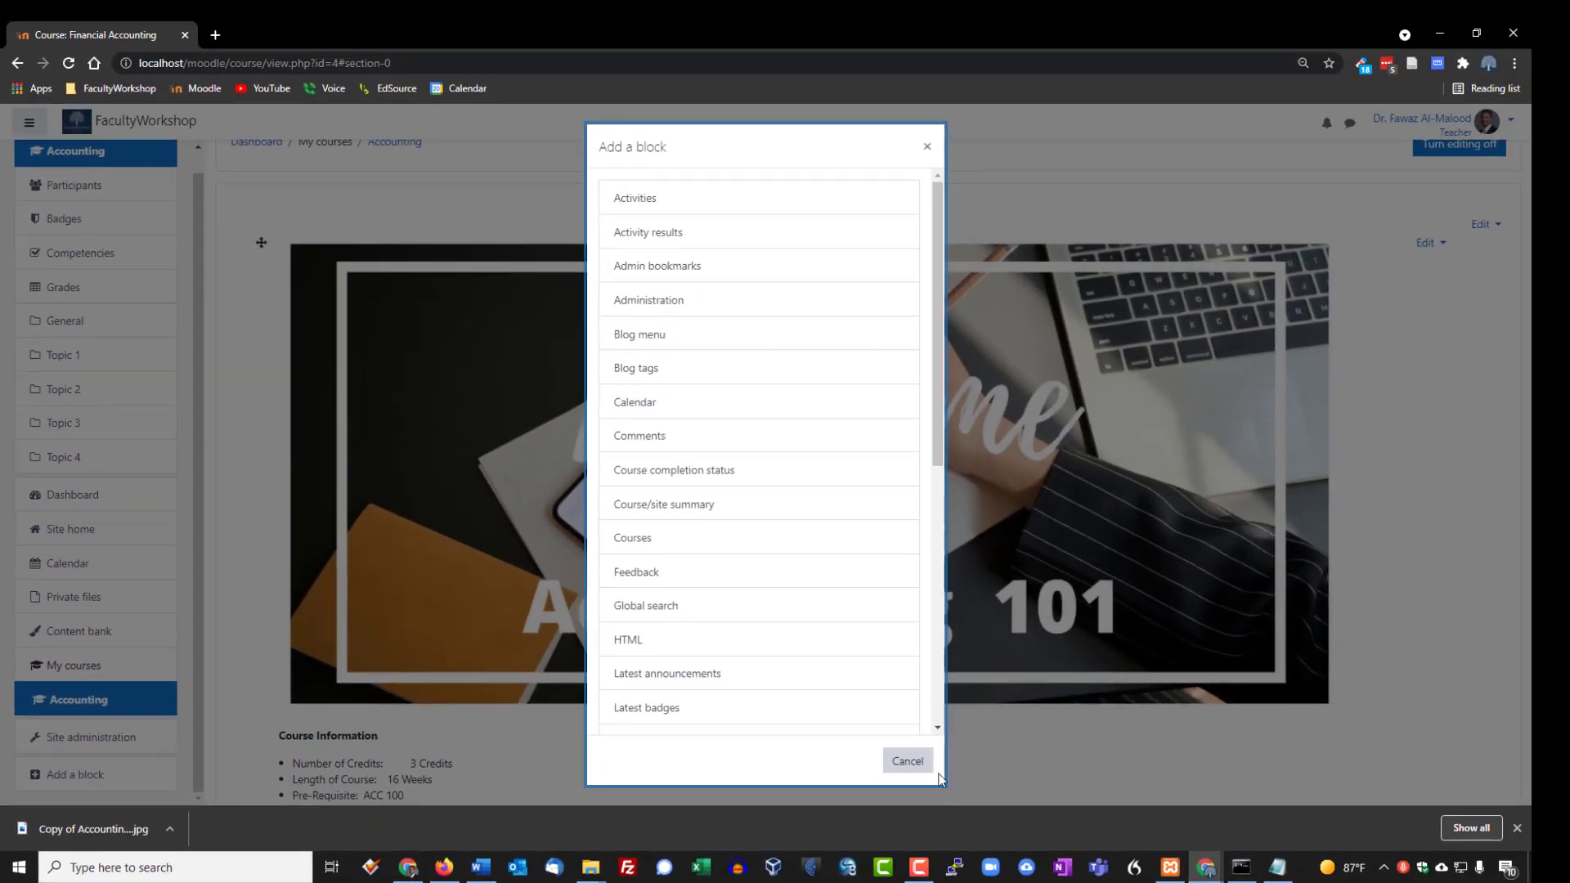
{"action": "left_click_drag", "start_coordinate": [936, 224], "coordinate": [940, 320]}
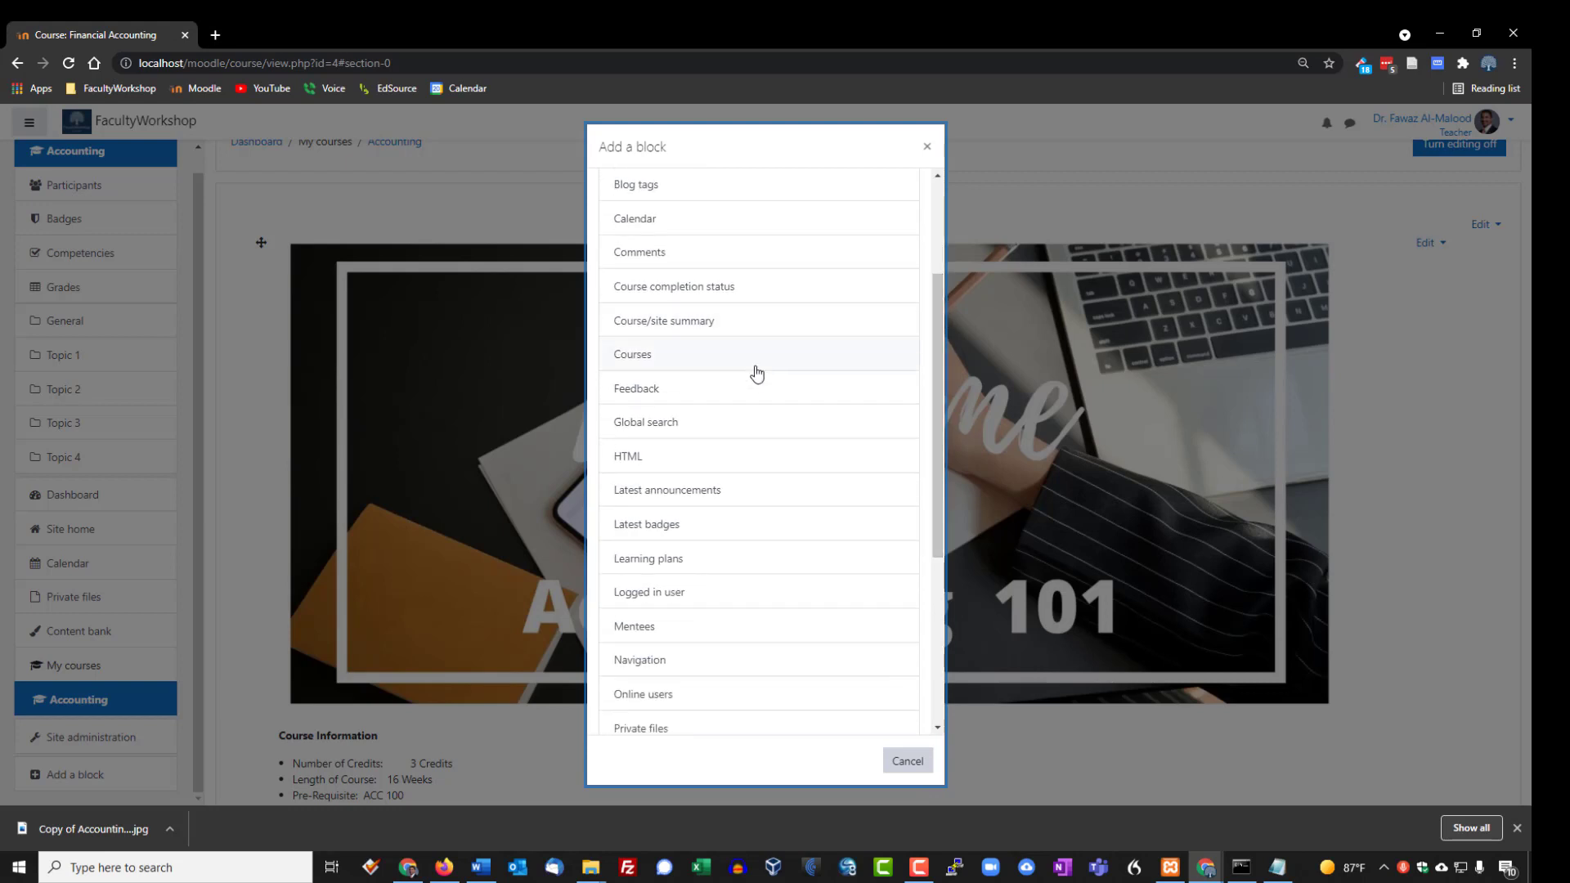
{"action": "left_click", "coordinate": [638, 460]}
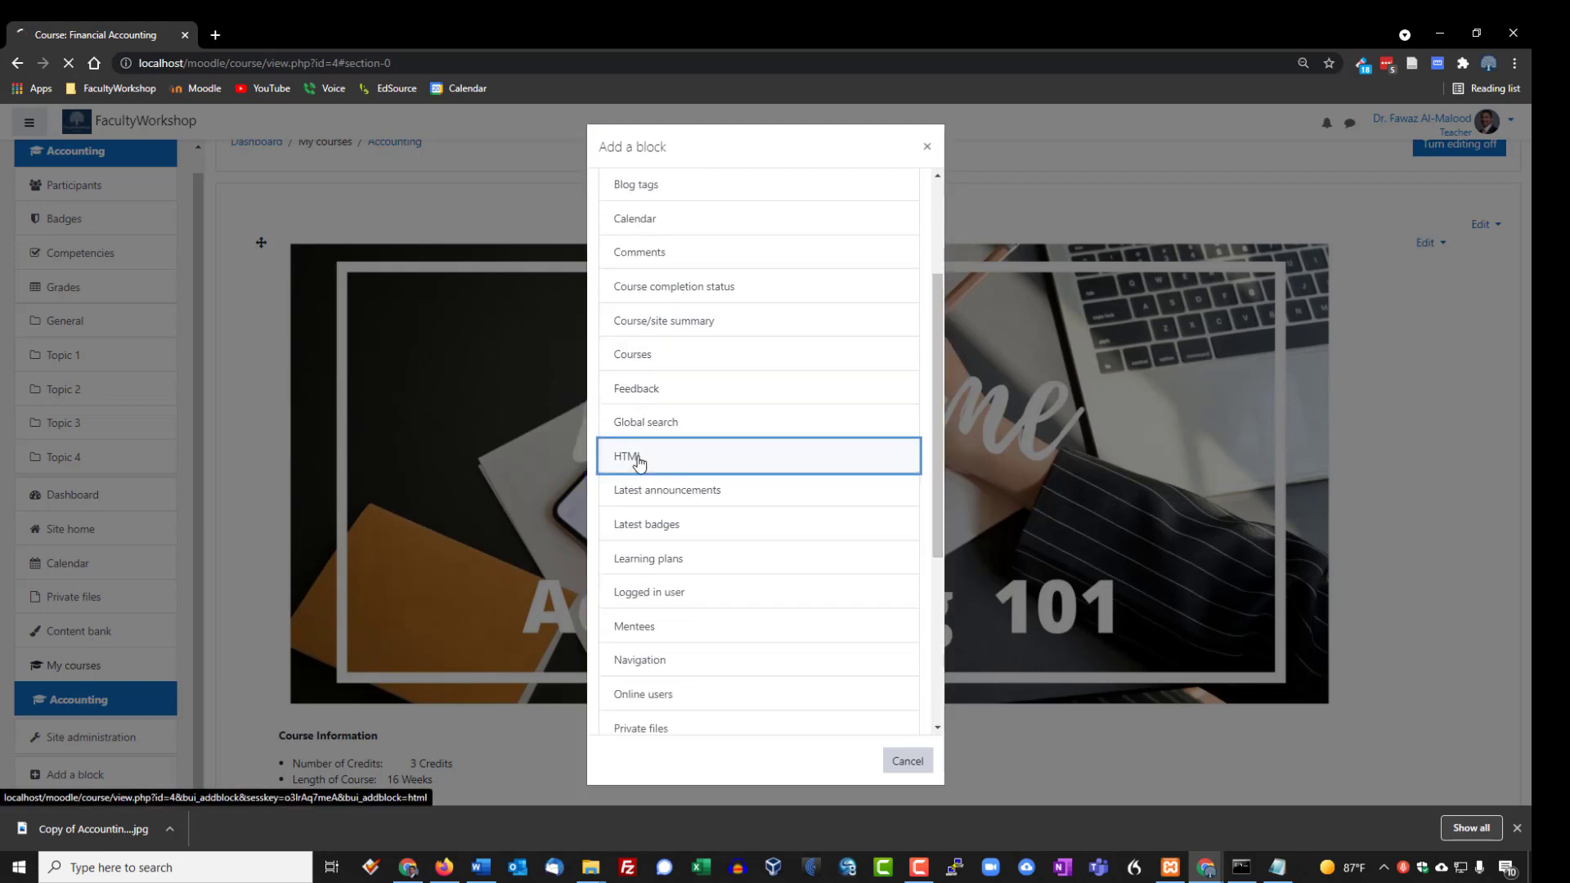
- Open the new HTML block's configuration and set its title to "Professor"
{"action": "key", "text": "ctrl+plus"}
{"action": "key", "text": "ctrl+plus"}
{"action": "key", "text": "ctrl+plus"}
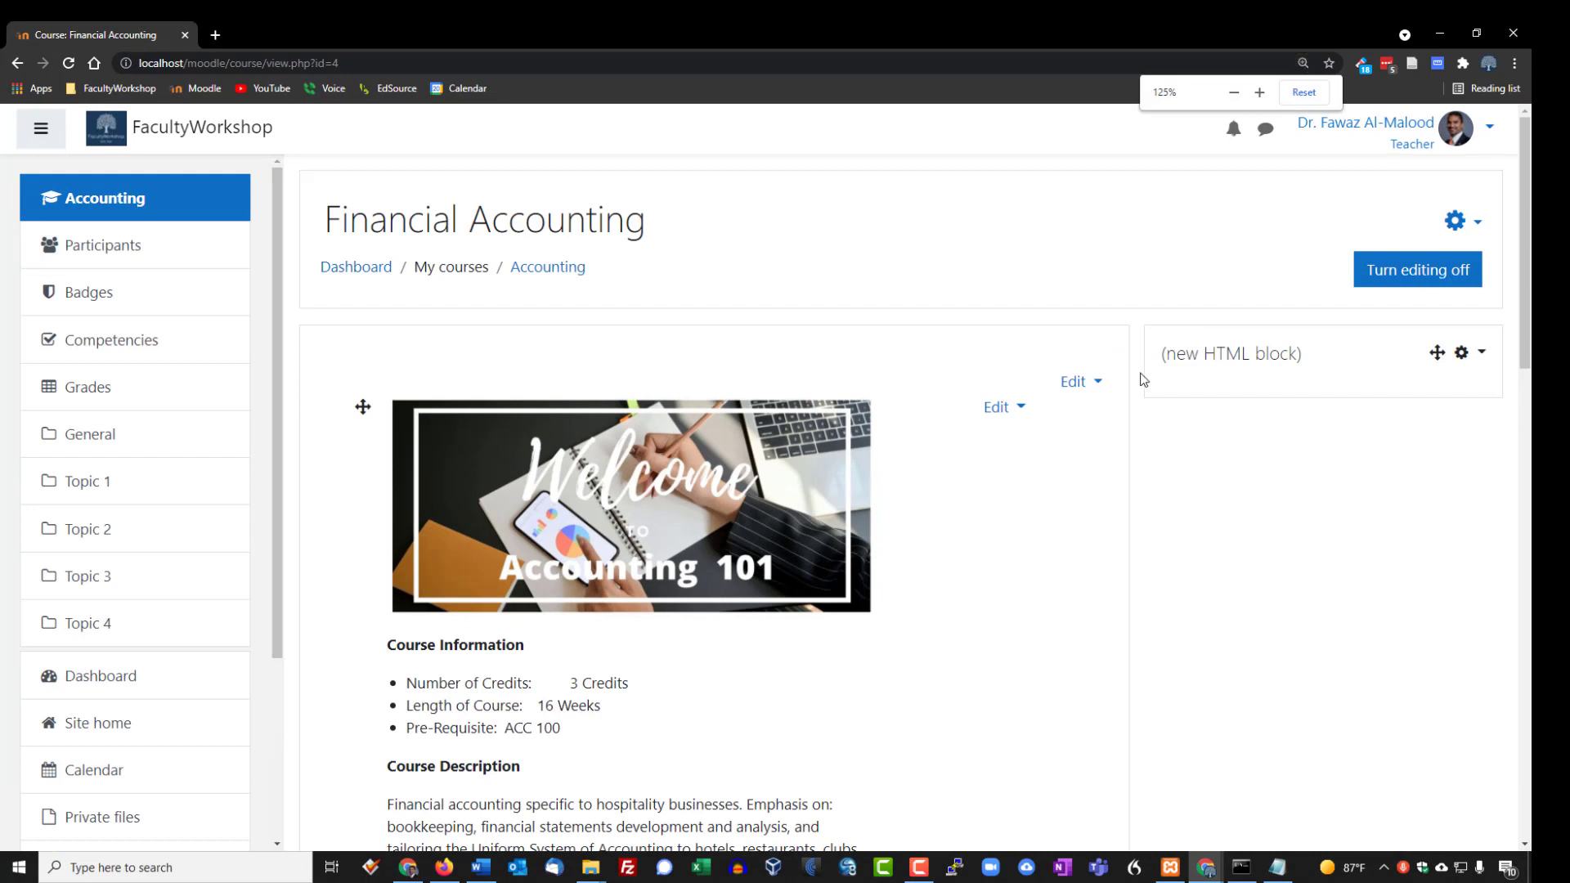
{"action": "left_click", "coordinate": [1463, 359]}
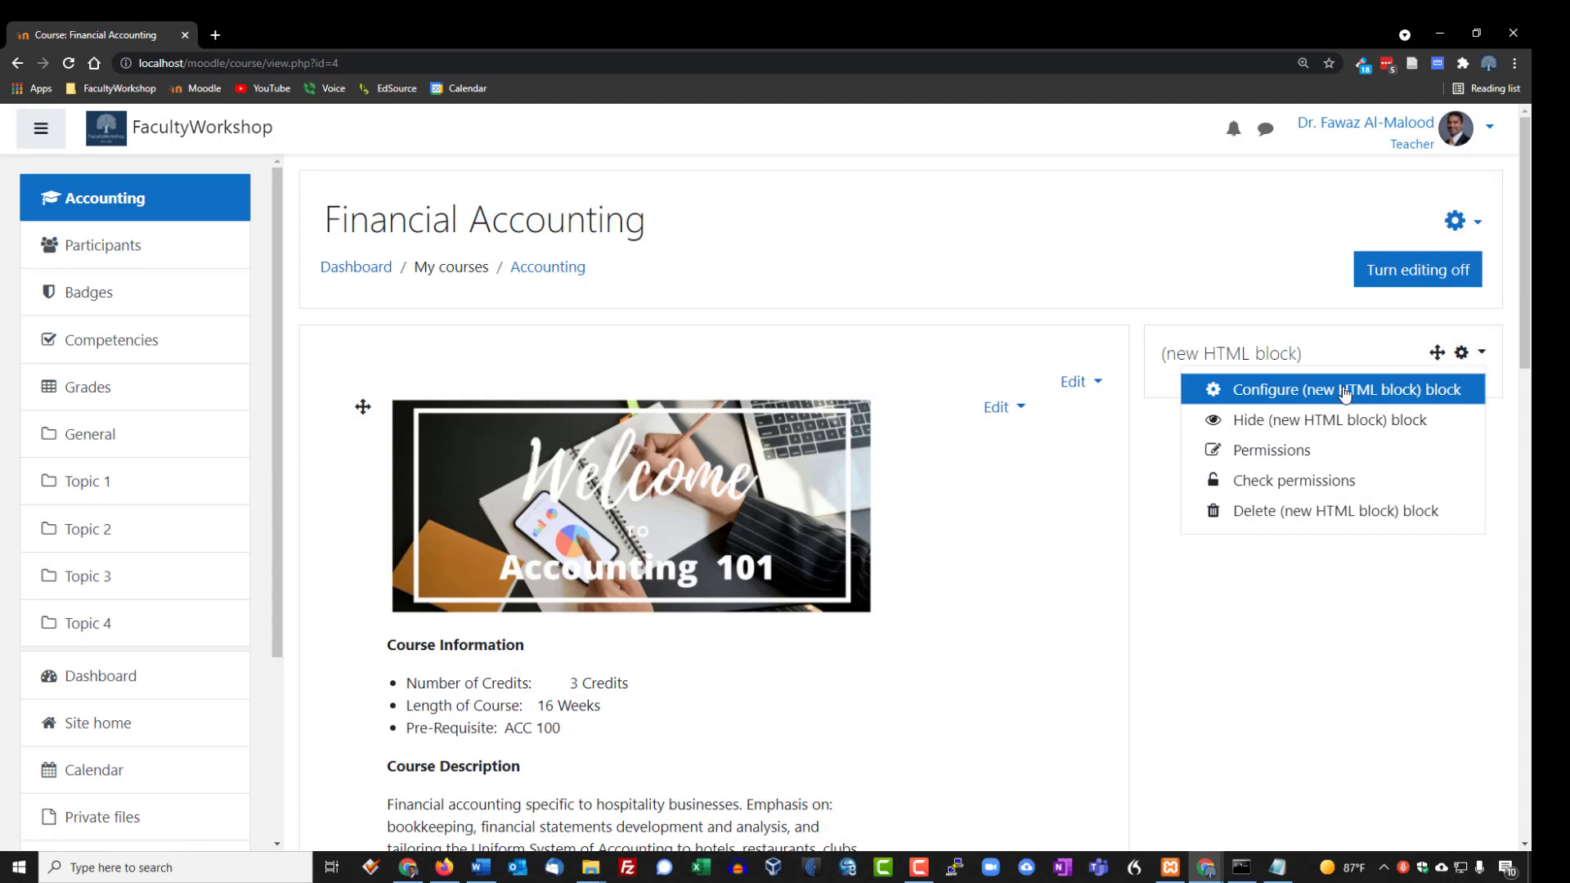
{"action": "left_click", "coordinate": [1298, 393]}
{"action": "scroll", "coordinate": [894, 385], "scroll_direction": "down", "scroll_amount": 1}
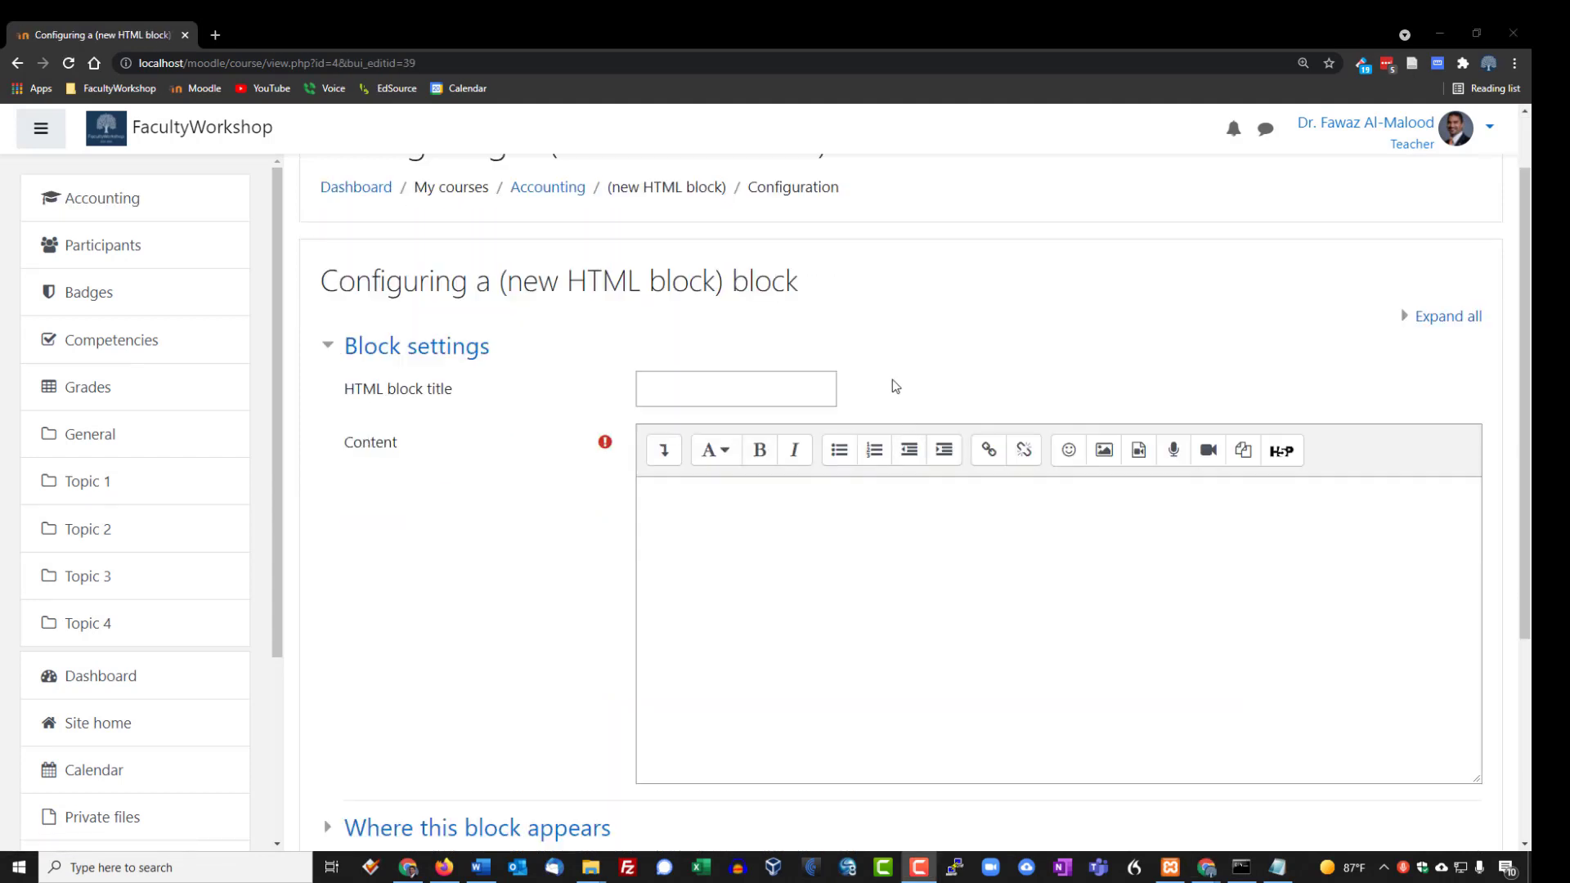
{"action": "left_click", "coordinate": [708, 383]}
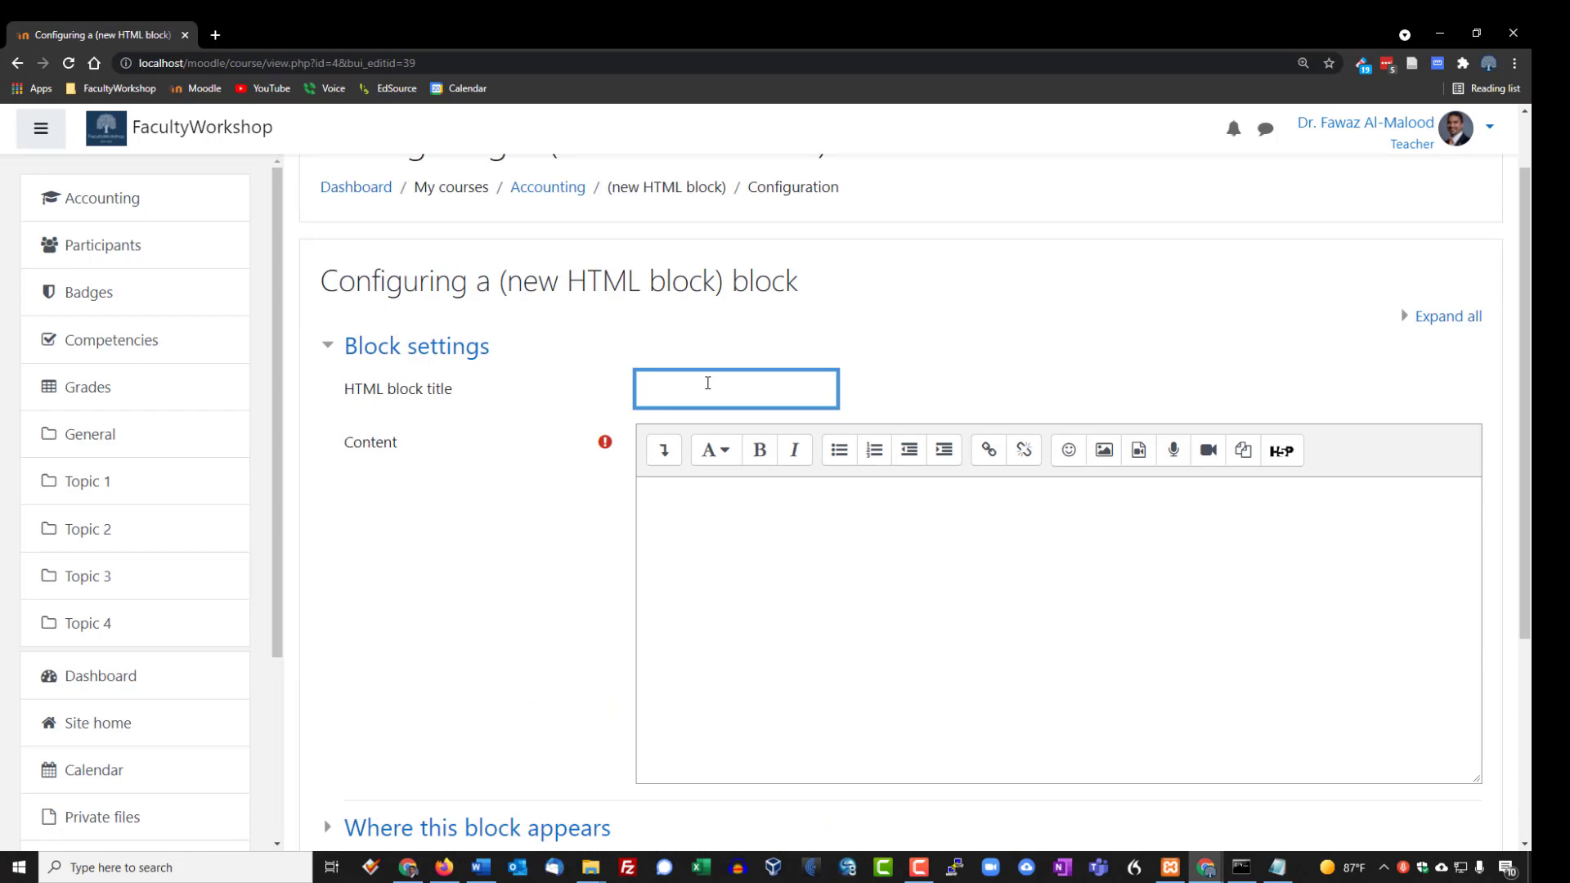
{"action": "type", "text": "Professor"}
- Expand the content editor's formatting options and insert the professor's profile photo into the block content
{"action": "left_click", "coordinate": [665, 455]}
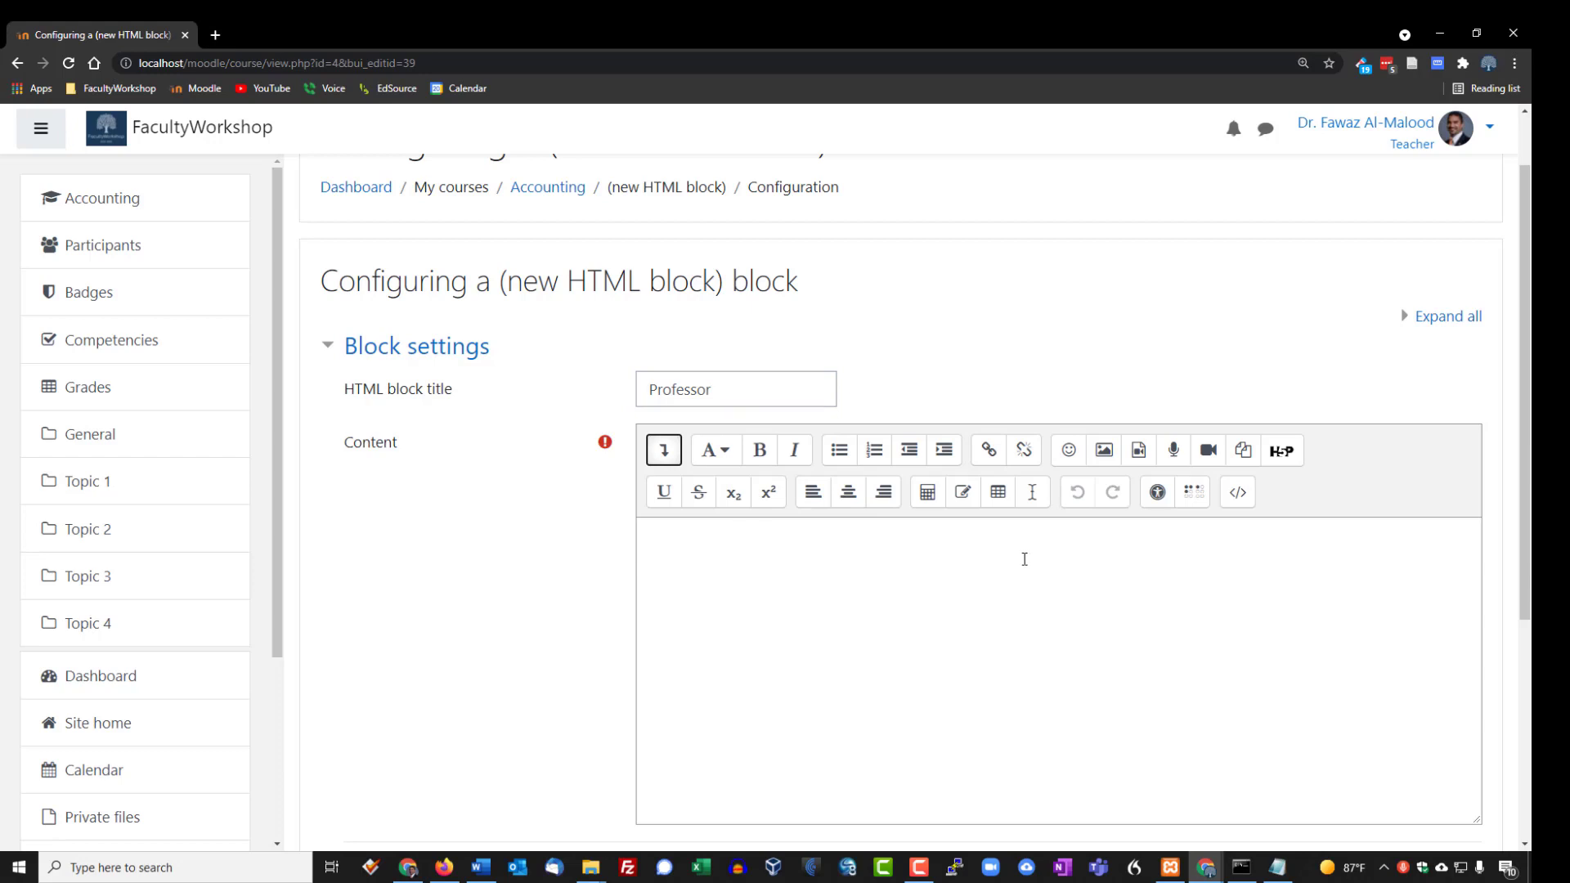
{"action": "scroll", "coordinate": [1024, 559], "scroll_direction": "down", "scroll_amount": 1}
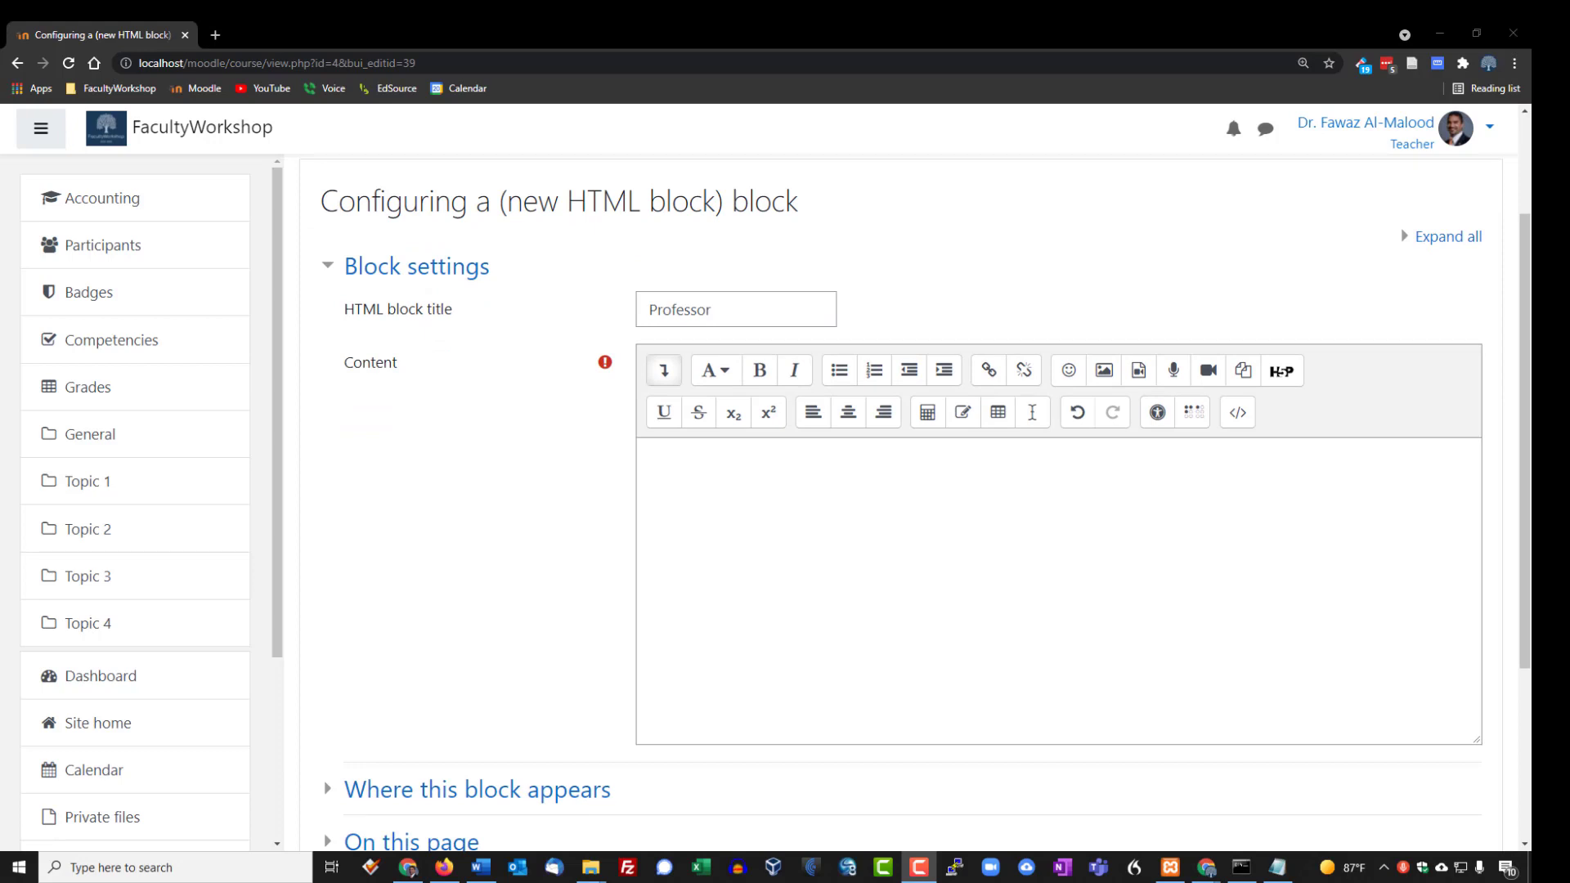
{"action": "left_click_drag", "start_coordinate": [1567, 540], "coordinate": [740, 526]}
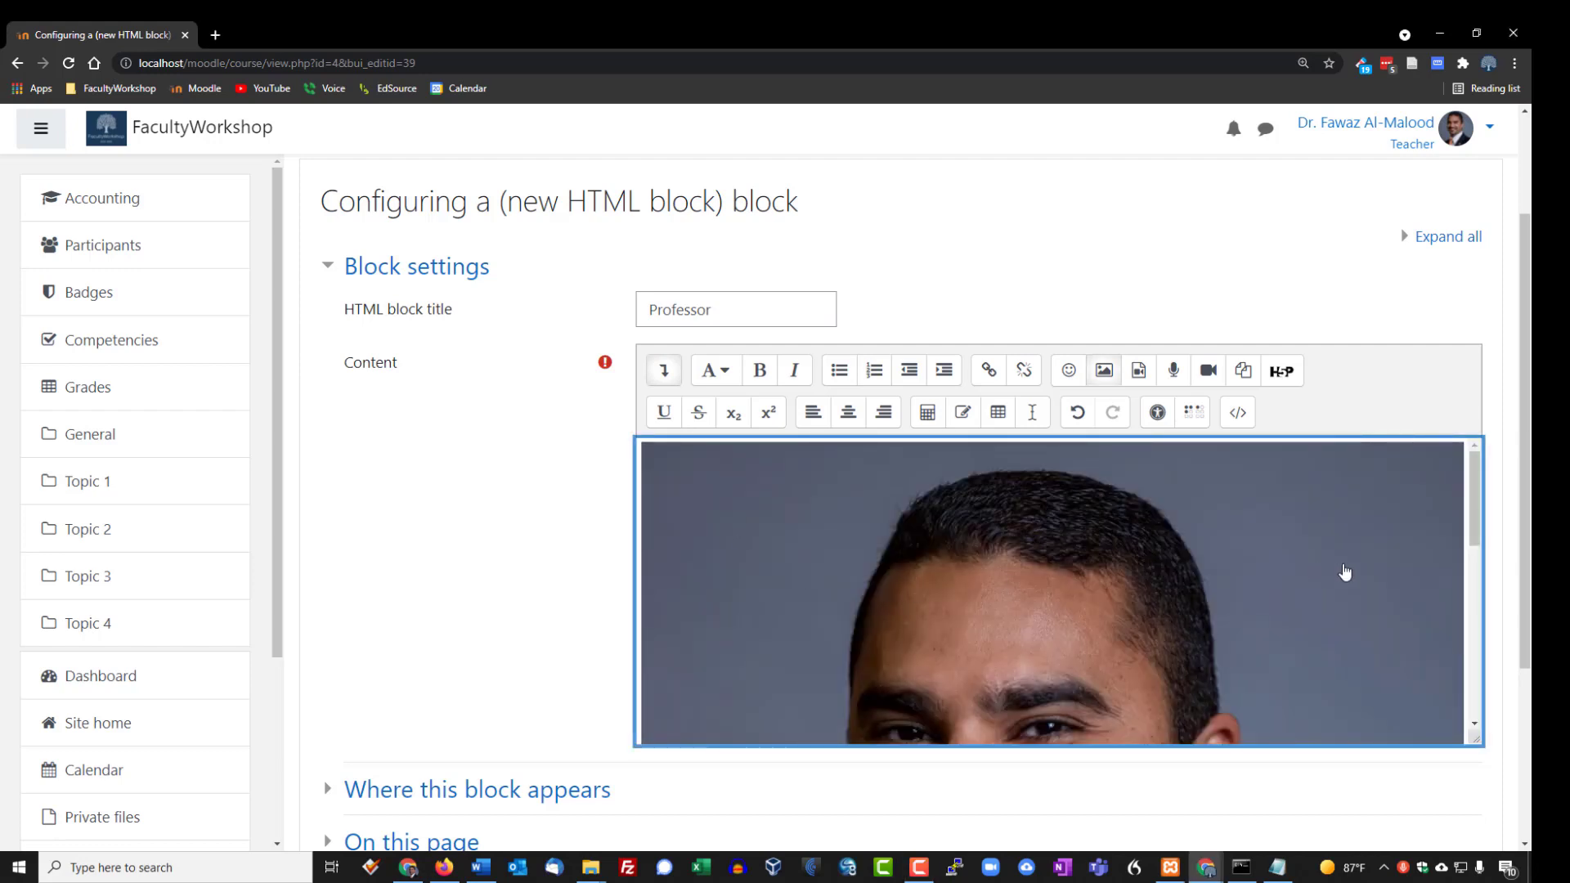
- Resize the profile photo to a width of 200 pixels with auto size kept on, and save the image properties
{"action": "mouse_move", "coordinate": [1475, 540]}
{"action": "left_mouse_down"}
{"action": "mouse_move", "coordinate": [1473, 631]}
{"action": "mouse_move", "coordinate": [1473, 543]}
{"action": "left_mouse_up"}
{"action": "left_click", "coordinate": [853, 503]}
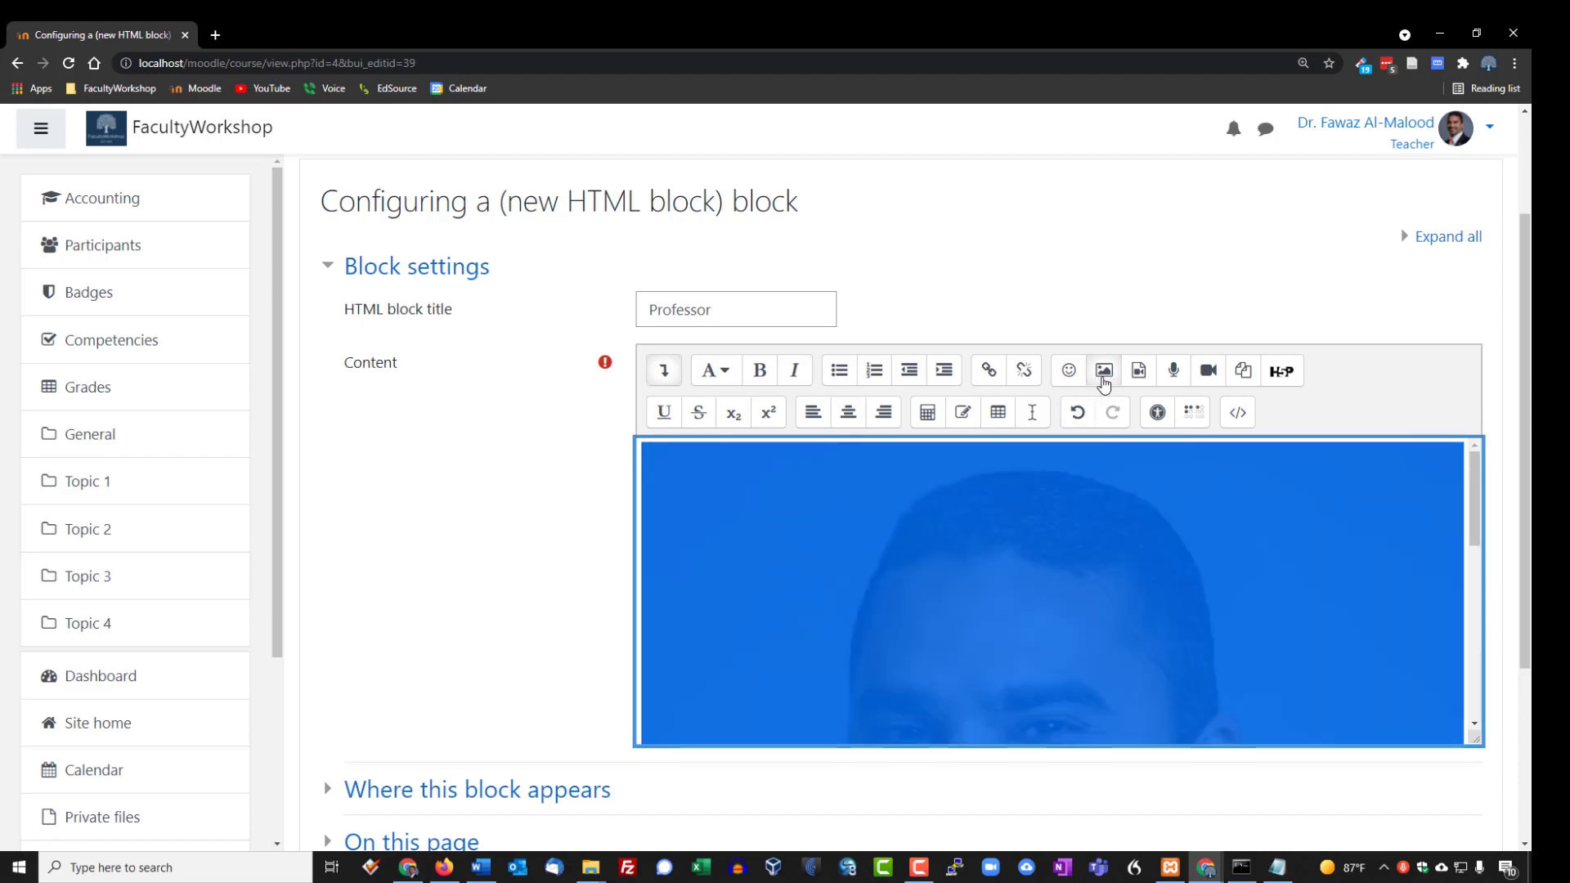
{"action": "left_click", "coordinate": [1103, 372]}
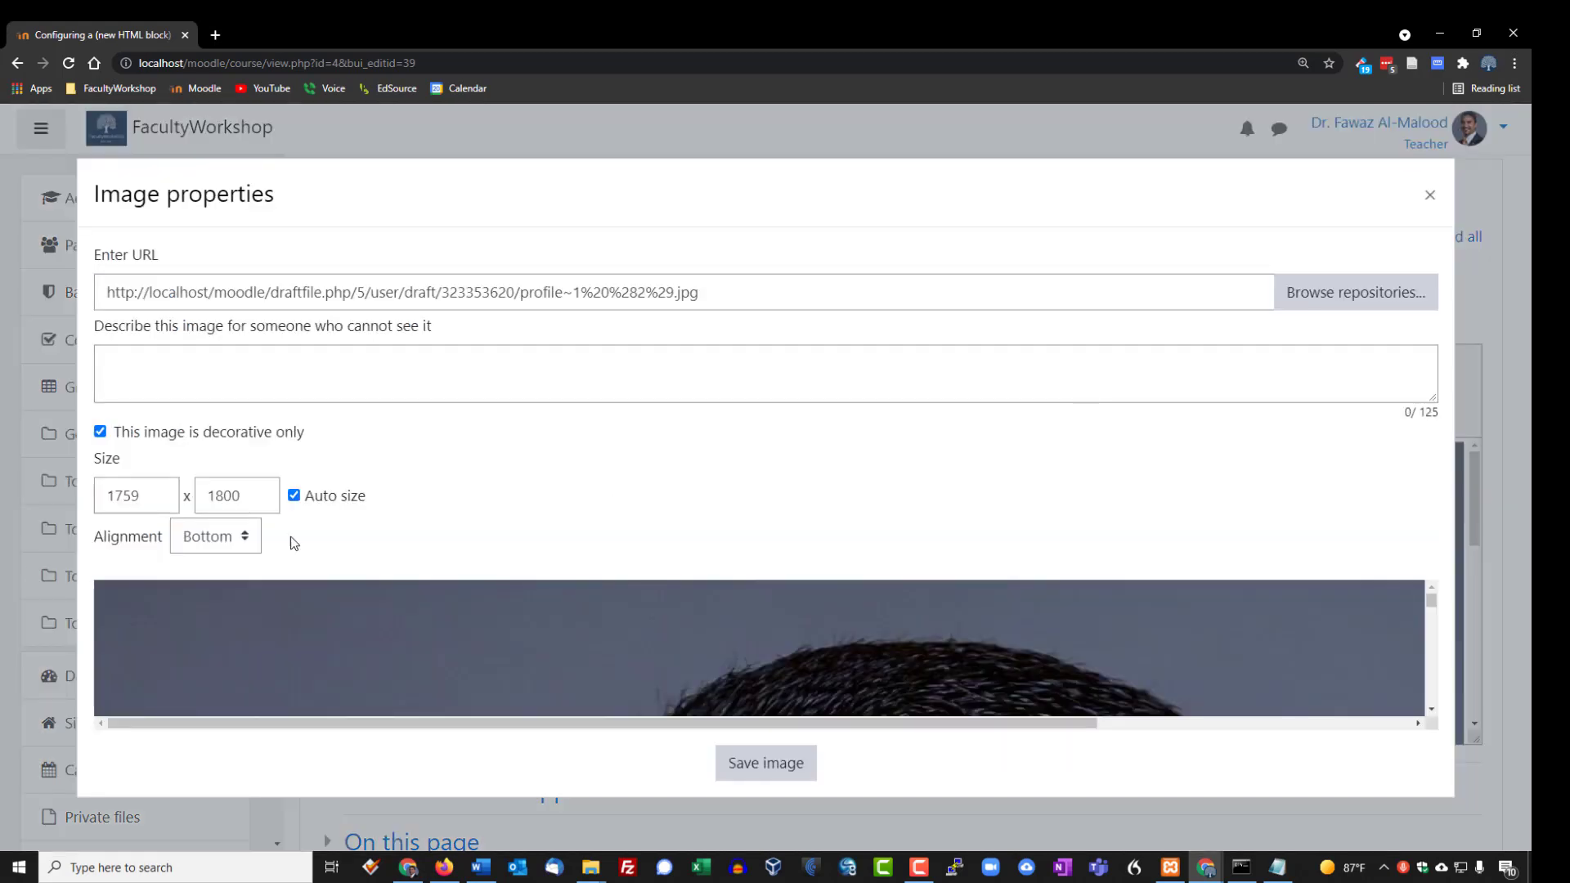
{"action": "left_click_drag", "start_coordinate": [140, 495], "coordinate": [92, 497]}
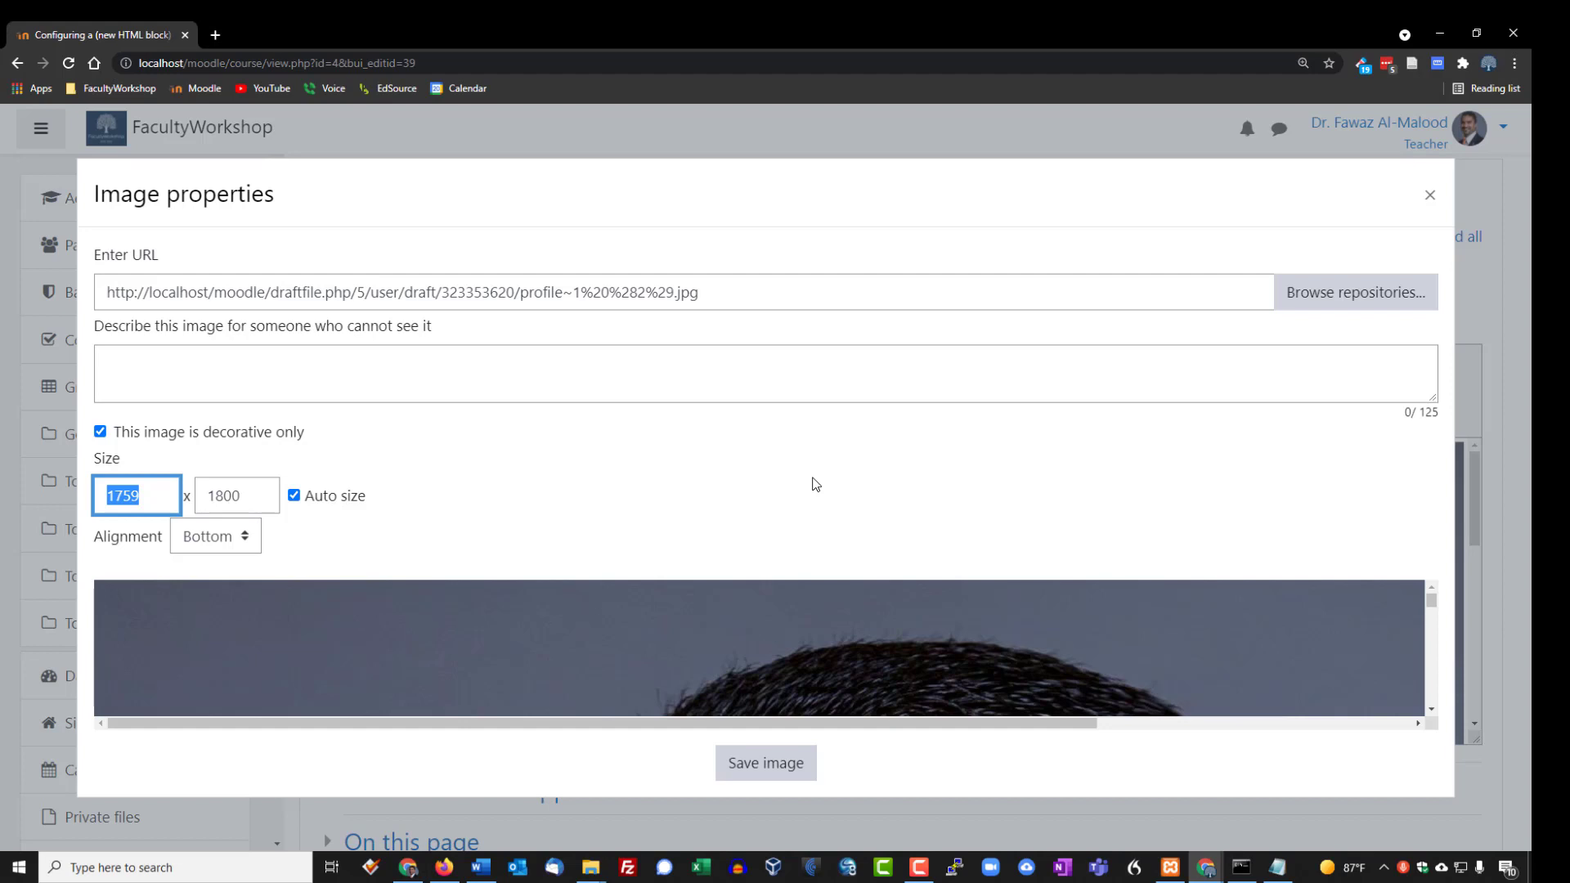
{"action": "type", "text": "200"}
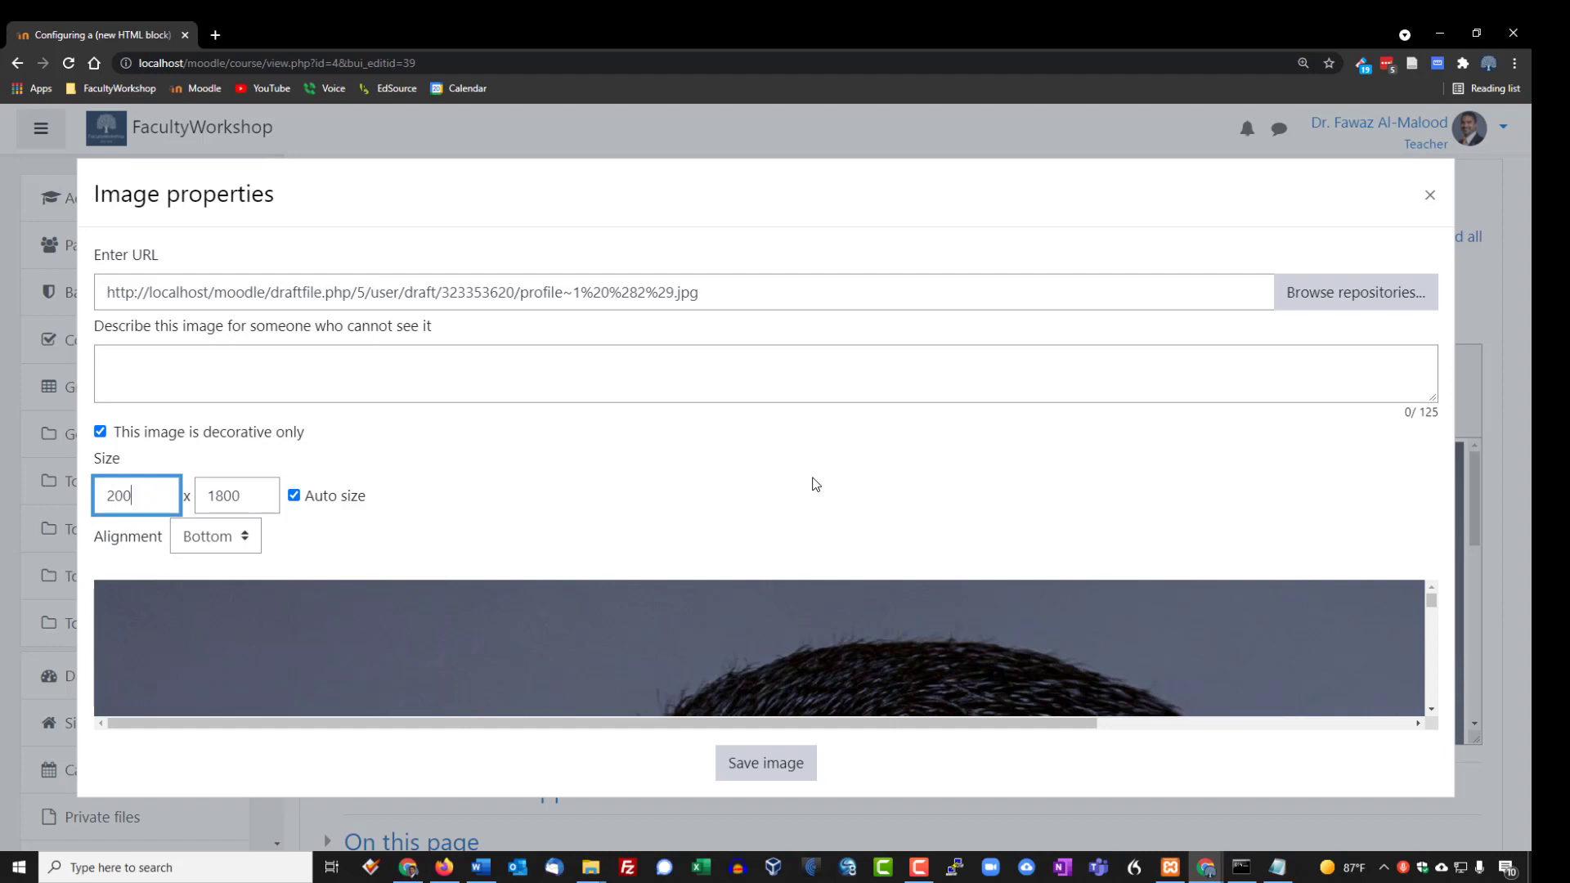
{"action": "key", "text": "Tab"}
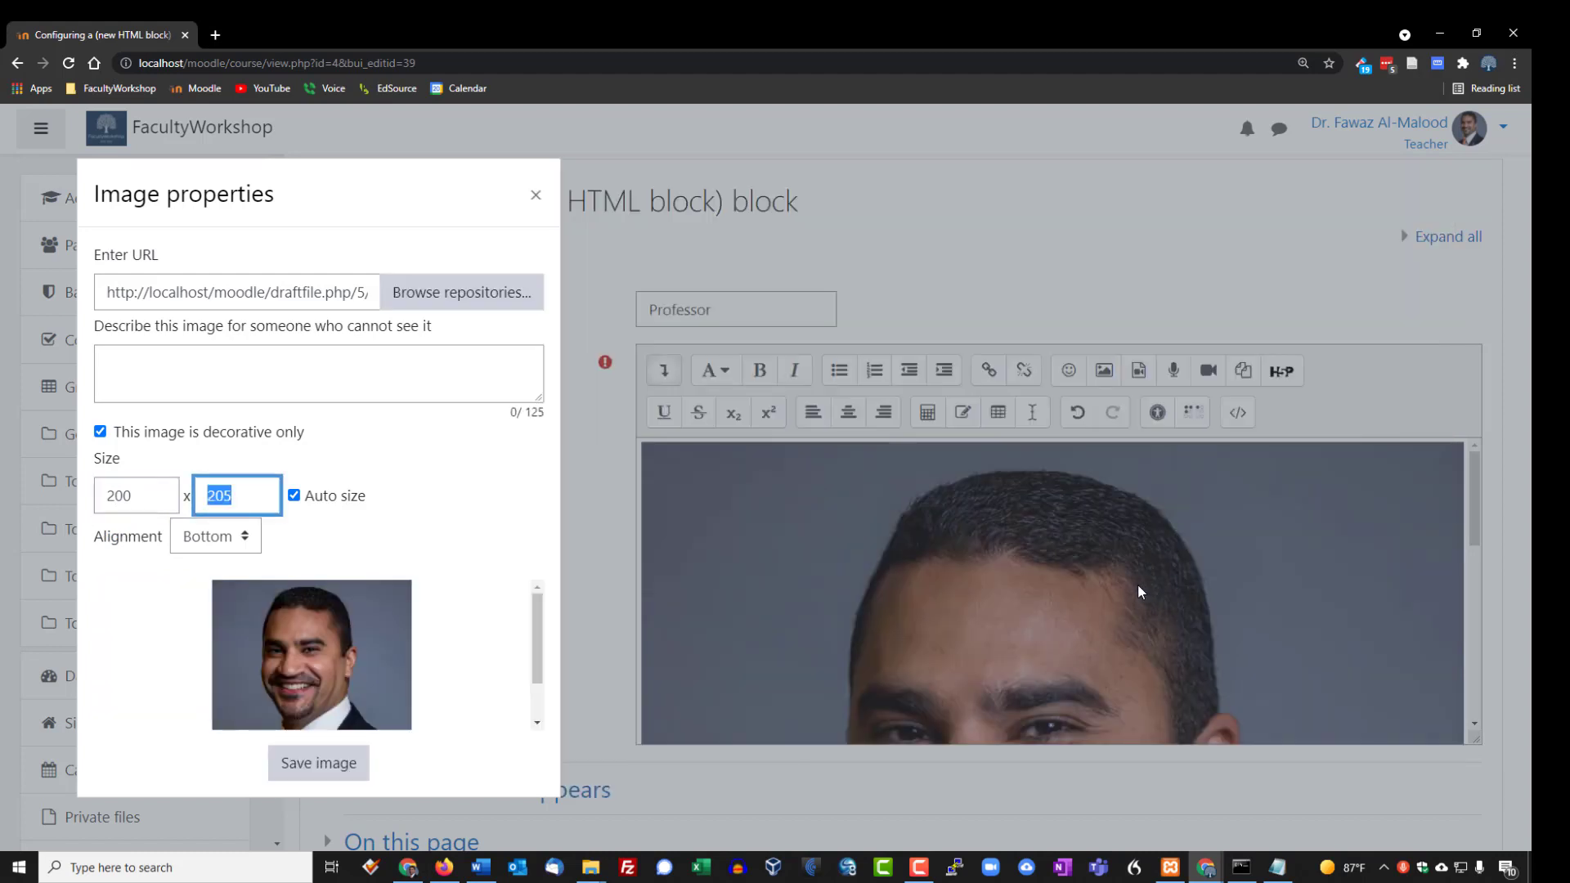
{"action": "left_click", "coordinate": [307, 777]}
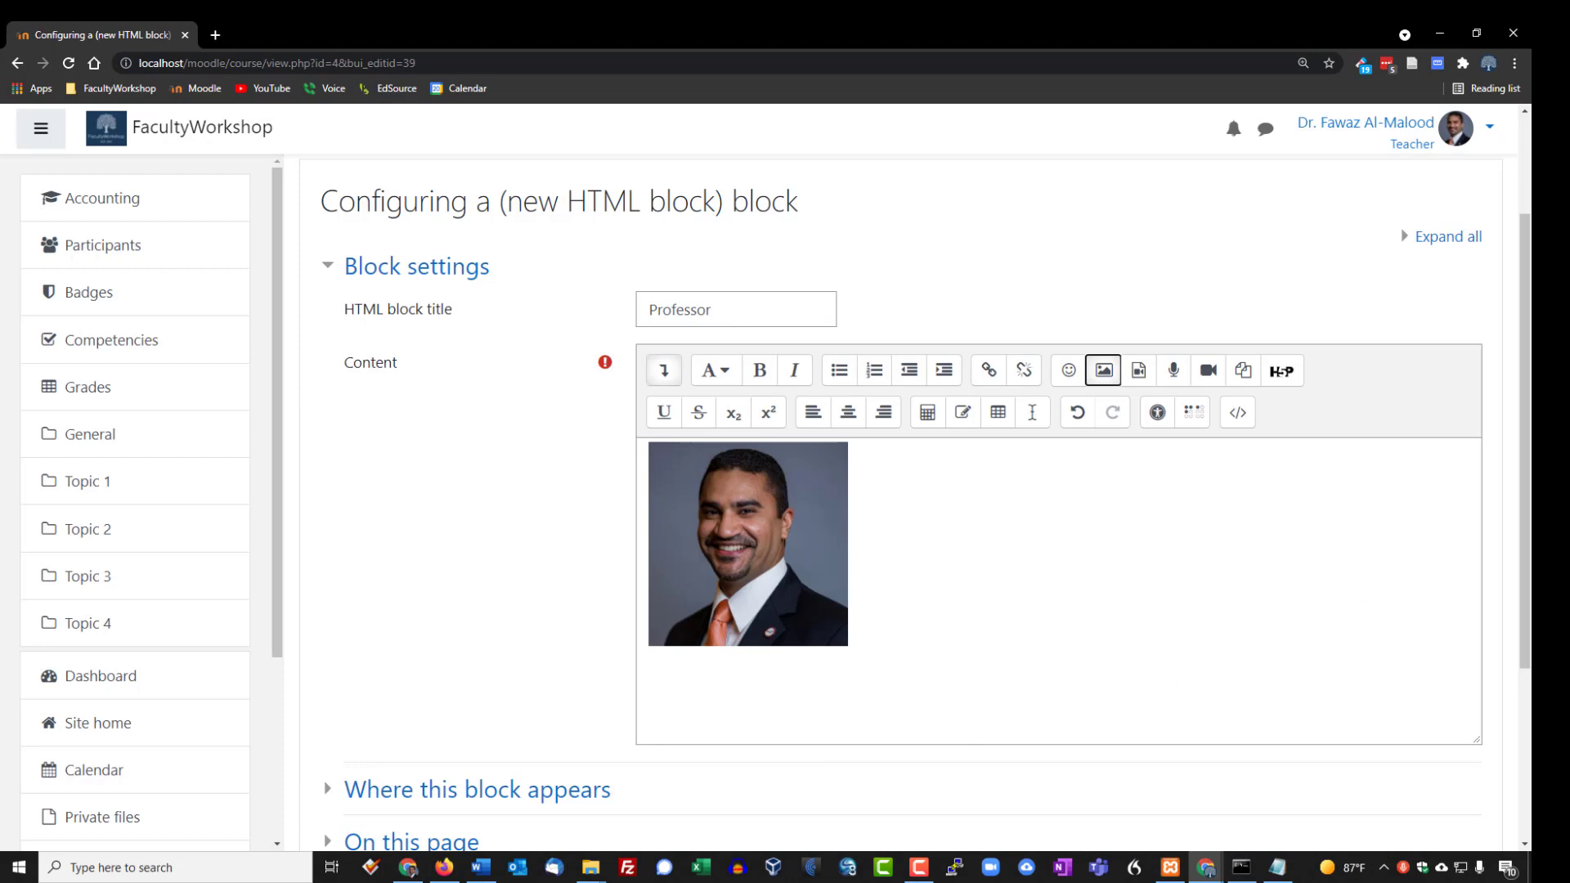
- Paste the professor's name, office, office hours, virtual office and email lines below the profile photo
{"action": "key", "text": "alt+Tab"}
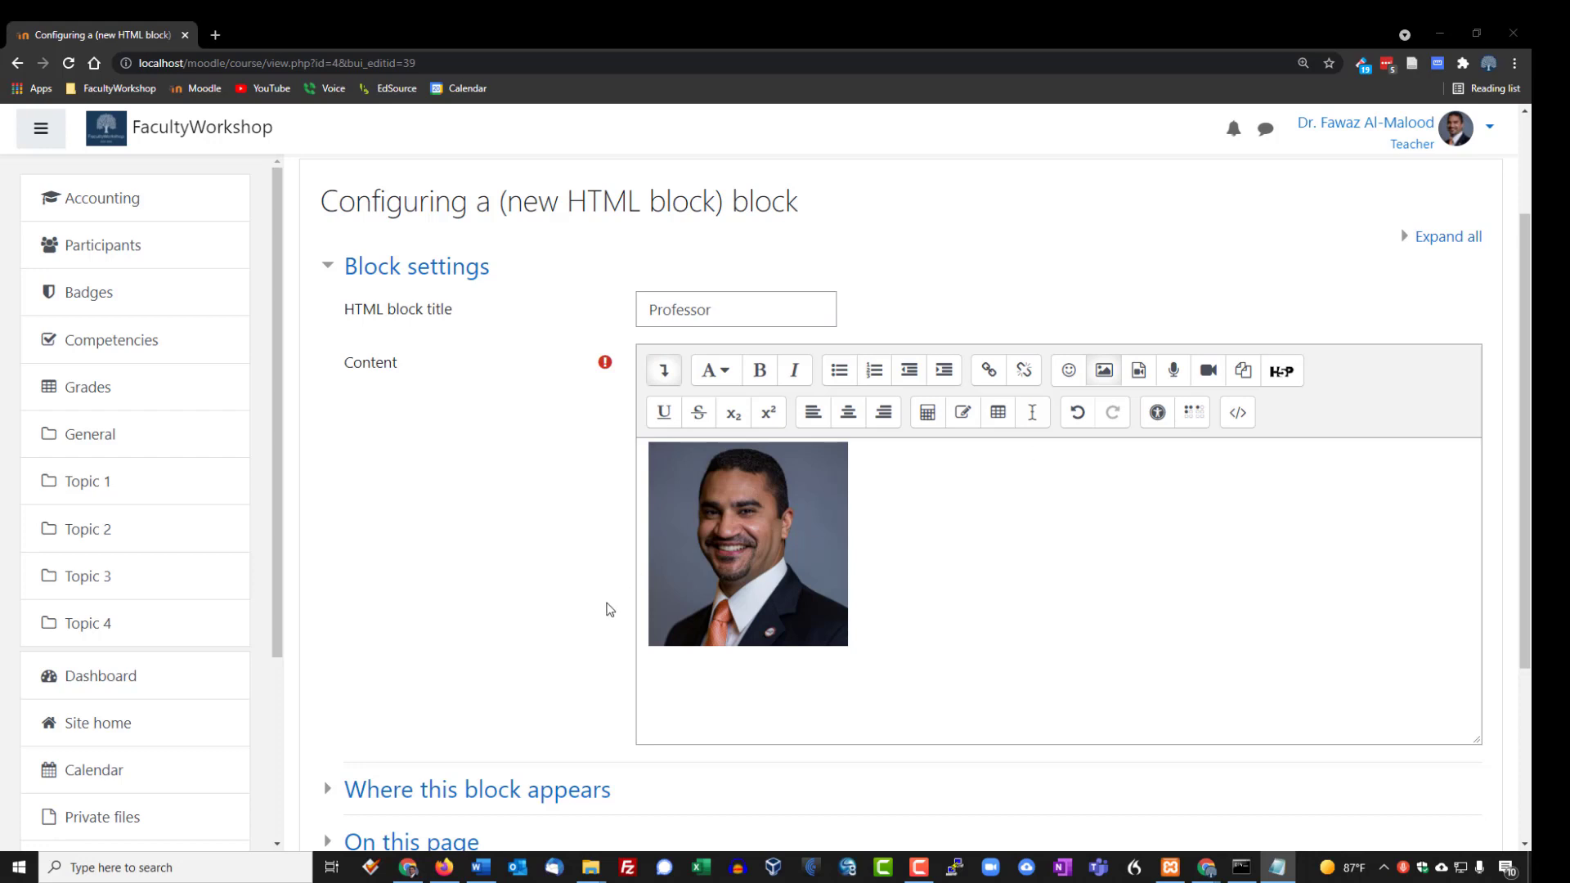
{"action": "left_click", "coordinate": [896, 614]}
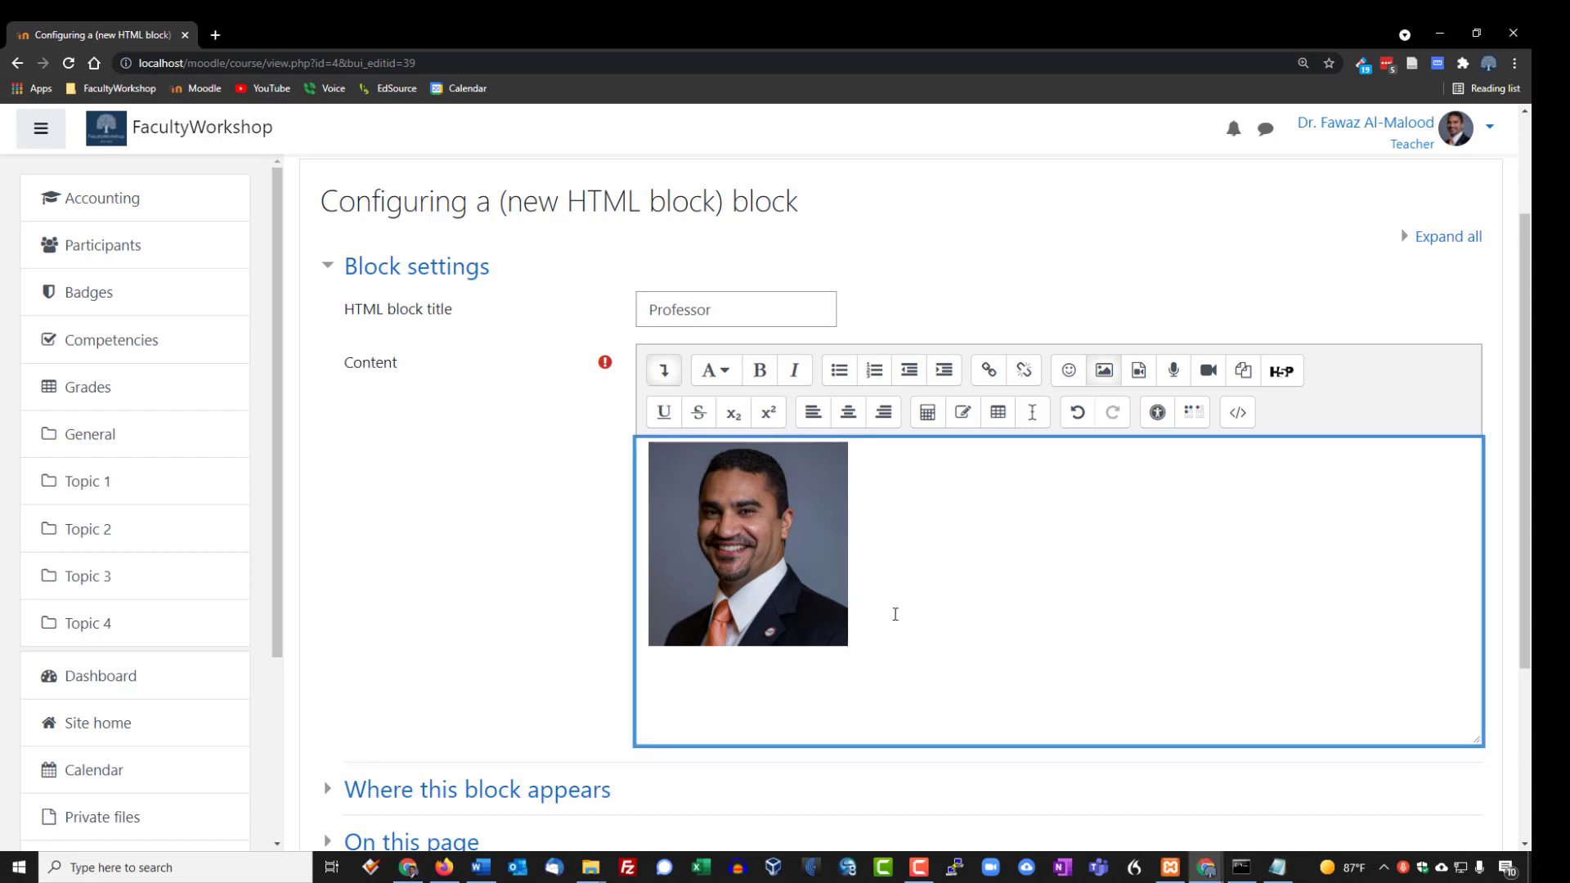
{"action": "key", "text": "Return"}
{"action": "key", "text": "ctrl+v"}
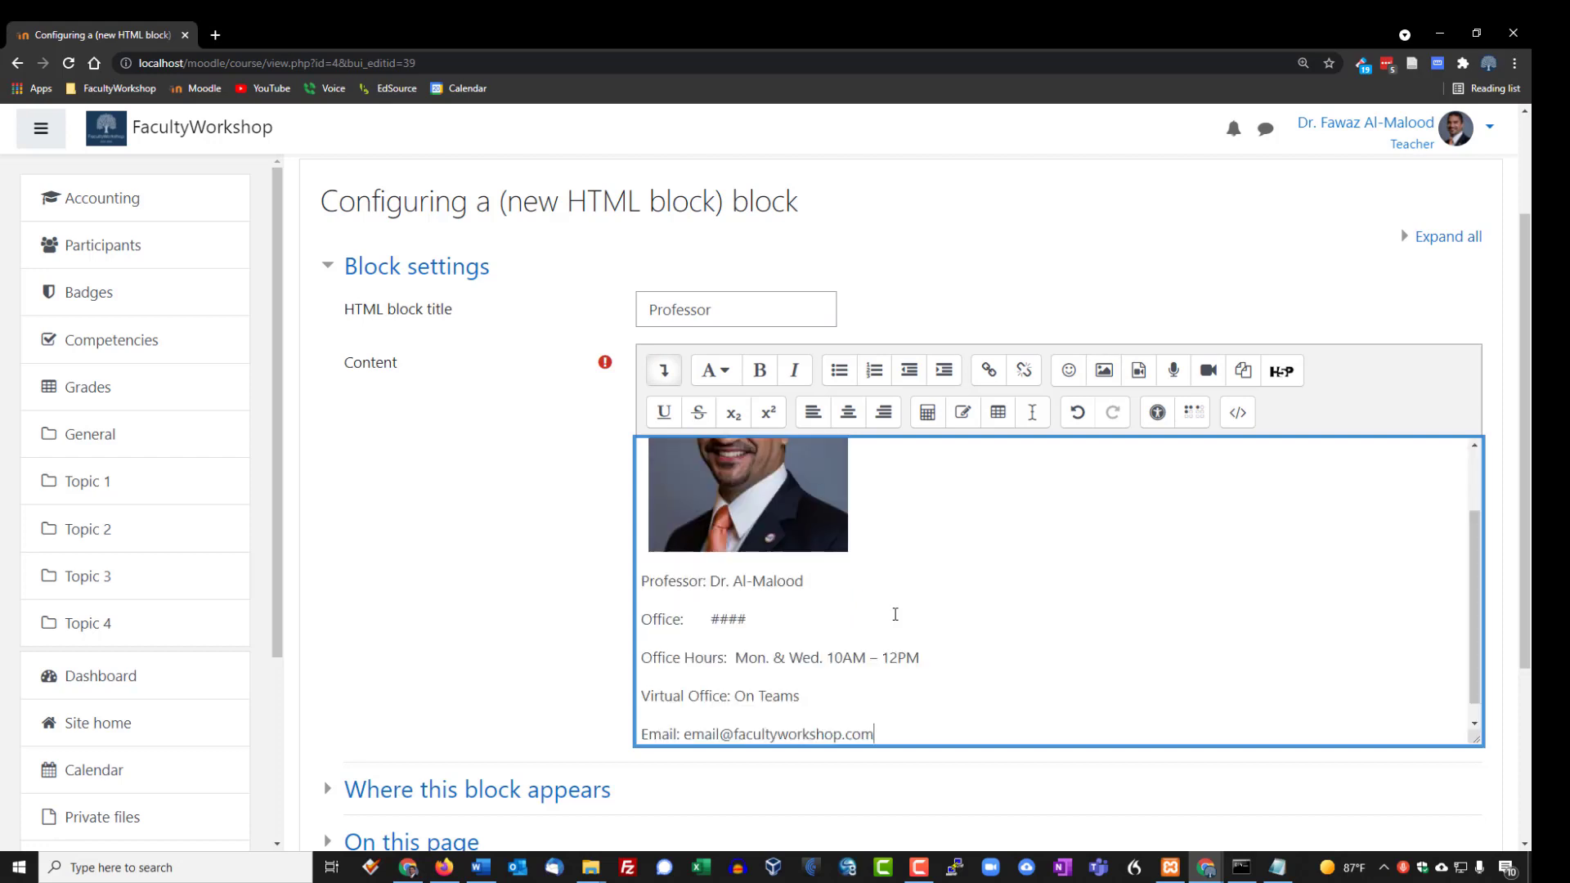
{"action": "left_click", "coordinate": [682, 595]}
{"action": "scroll", "coordinate": [840, 706], "scroll_direction": "down", "scroll_amount": 1}
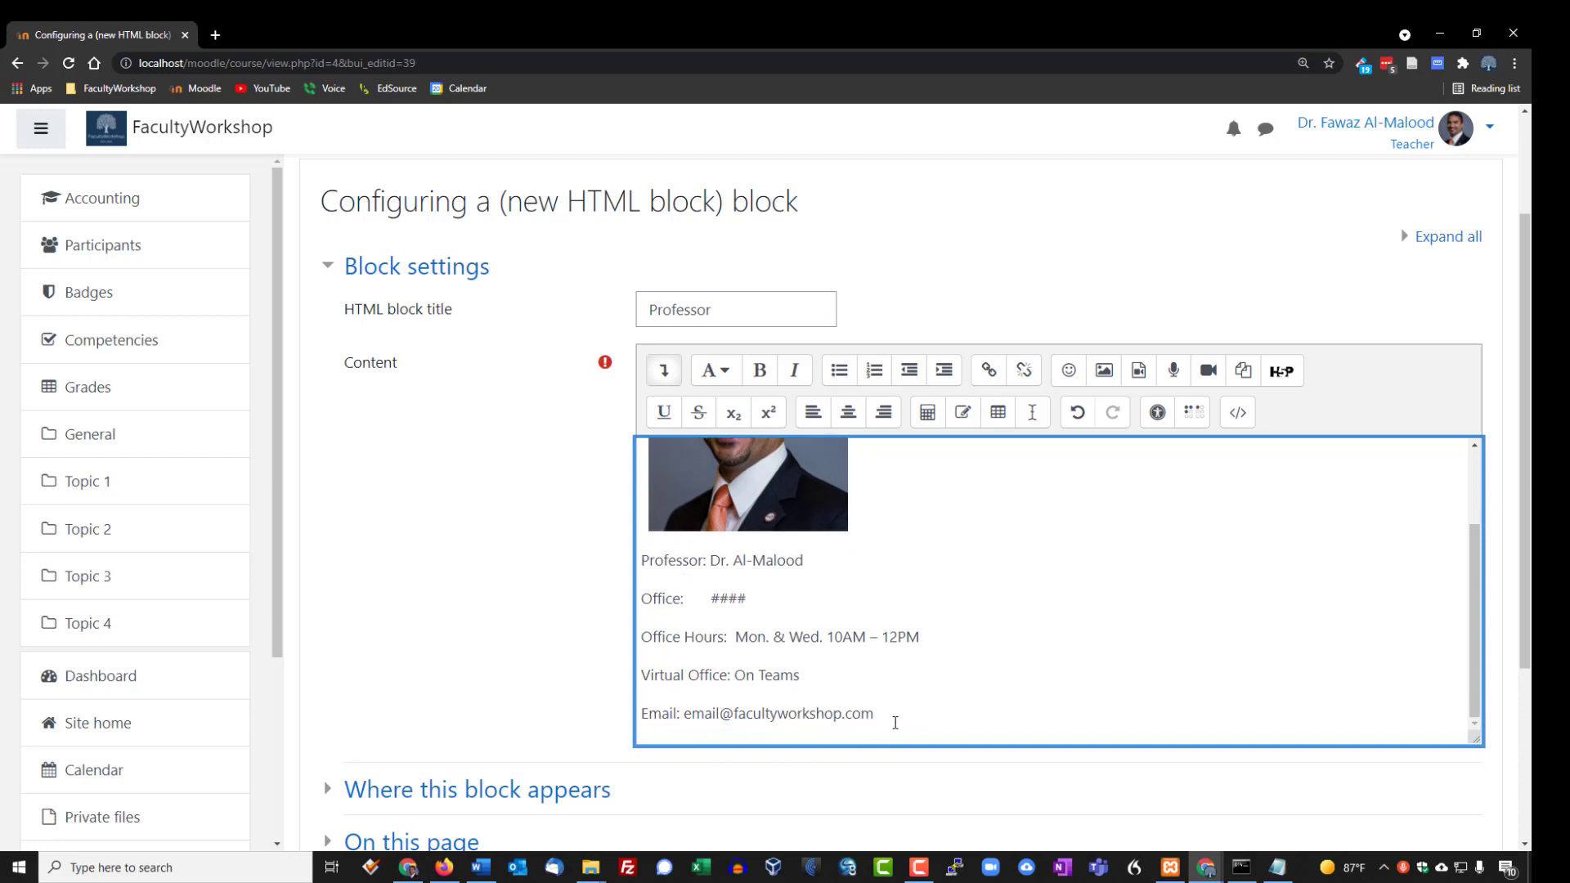
- Make the labels "Professor:", "Office:", "Office Hours:", "Virtual Office:" and "Email:" bold
{"action": "left_click_drag", "start_coordinate": [710, 562], "coordinate": [641, 562]}
{"action": "left_click", "coordinate": [745, 562]}
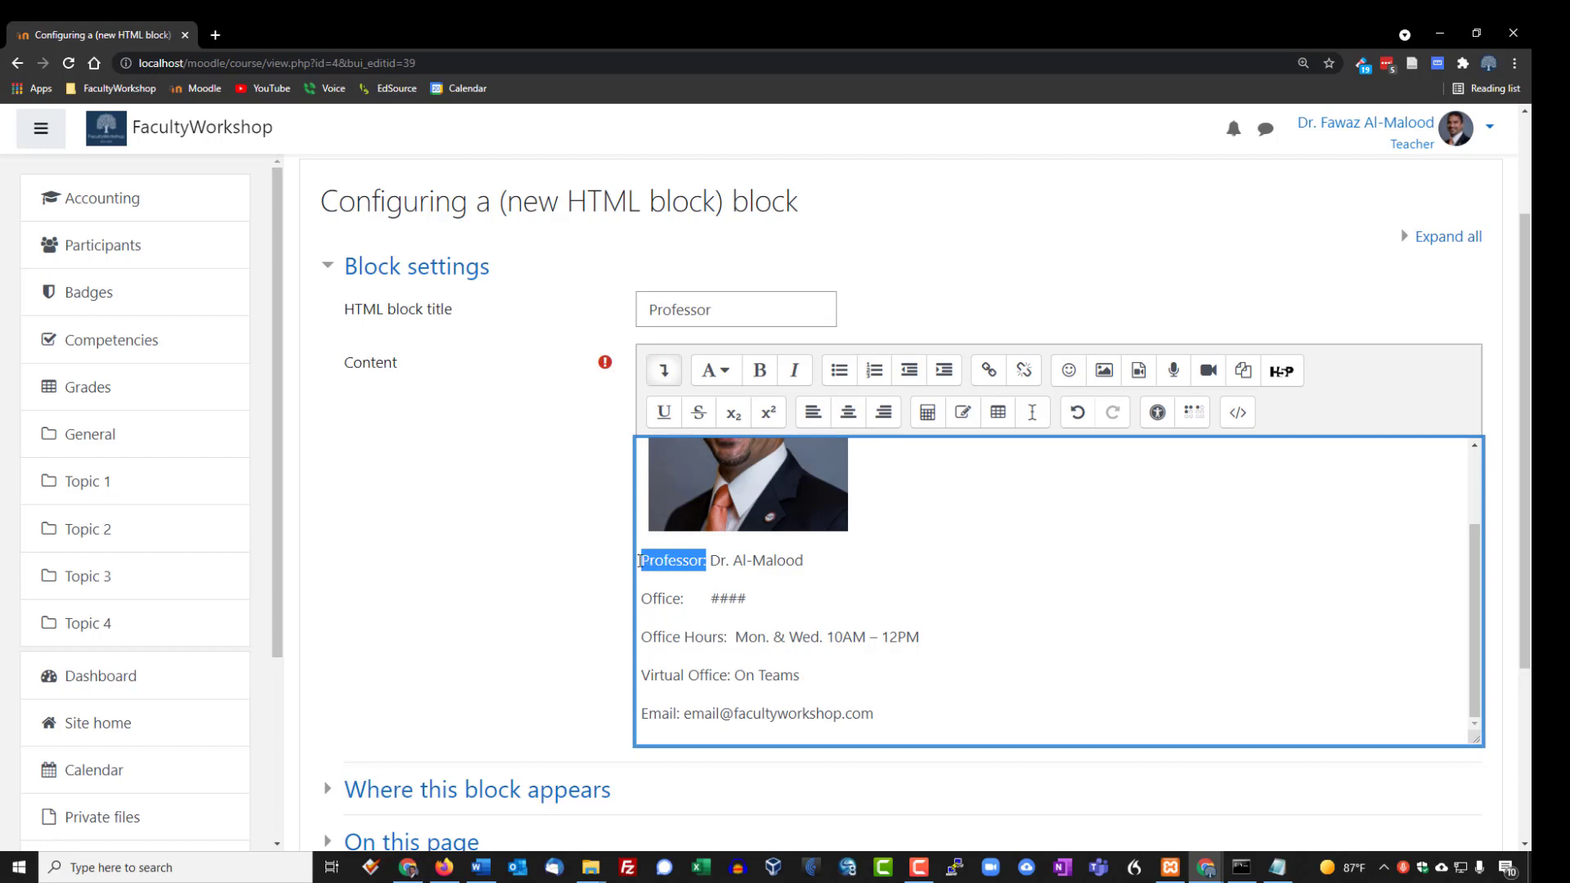
{"action": "left_click", "coordinate": [760, 370]}
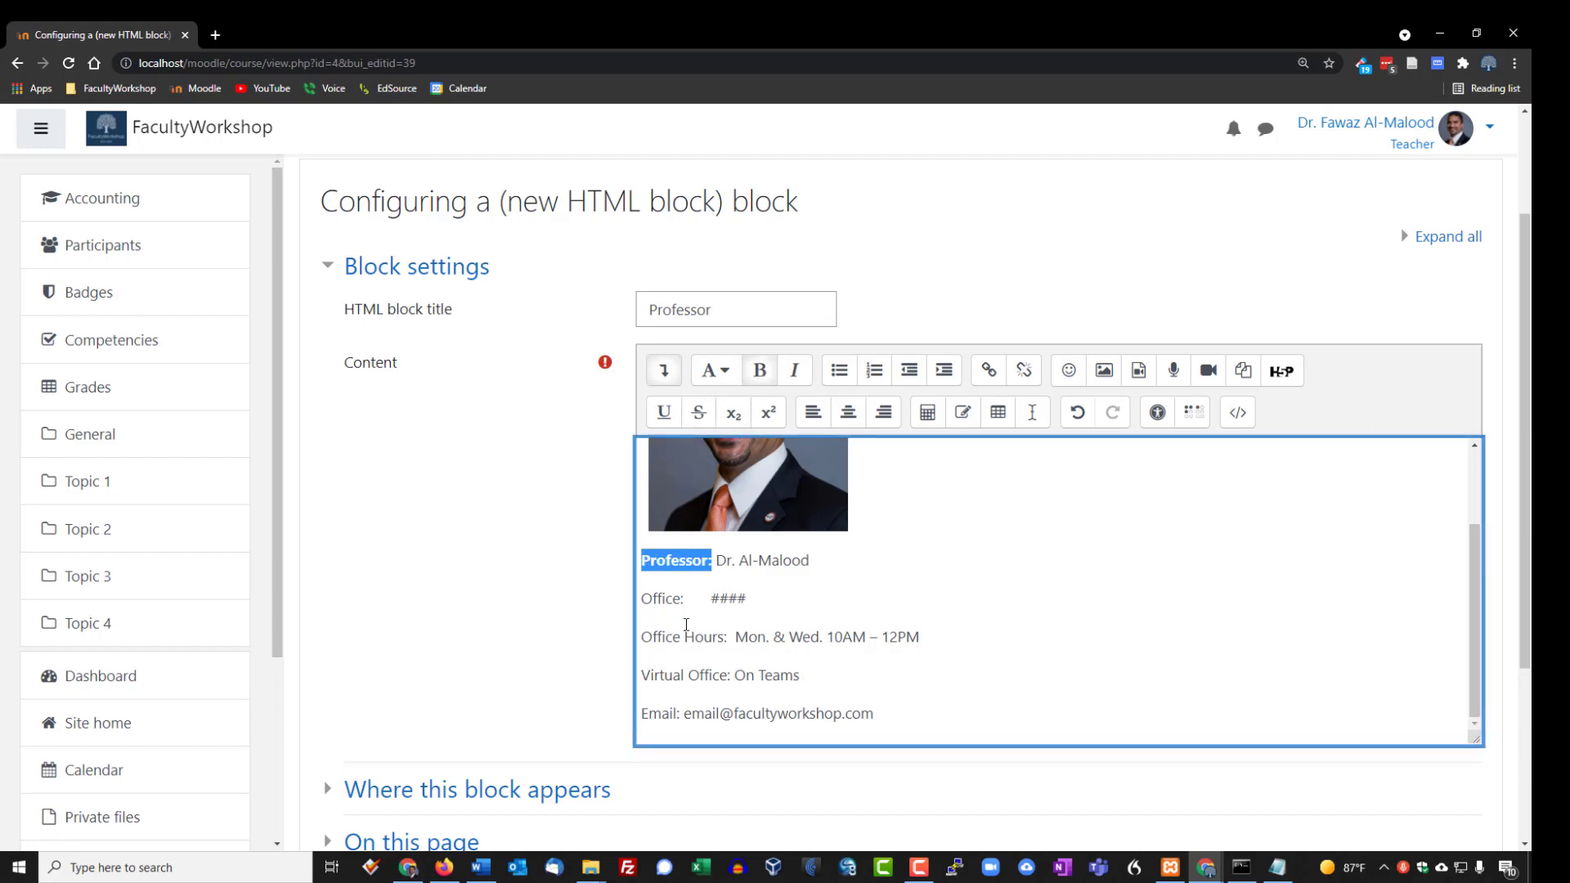
{"action": "left_click_drag", "start_coordinate": [685, 599], "coordinate": [642, 603]}
{"action": "left_click", "coordinate": [759, 370]}
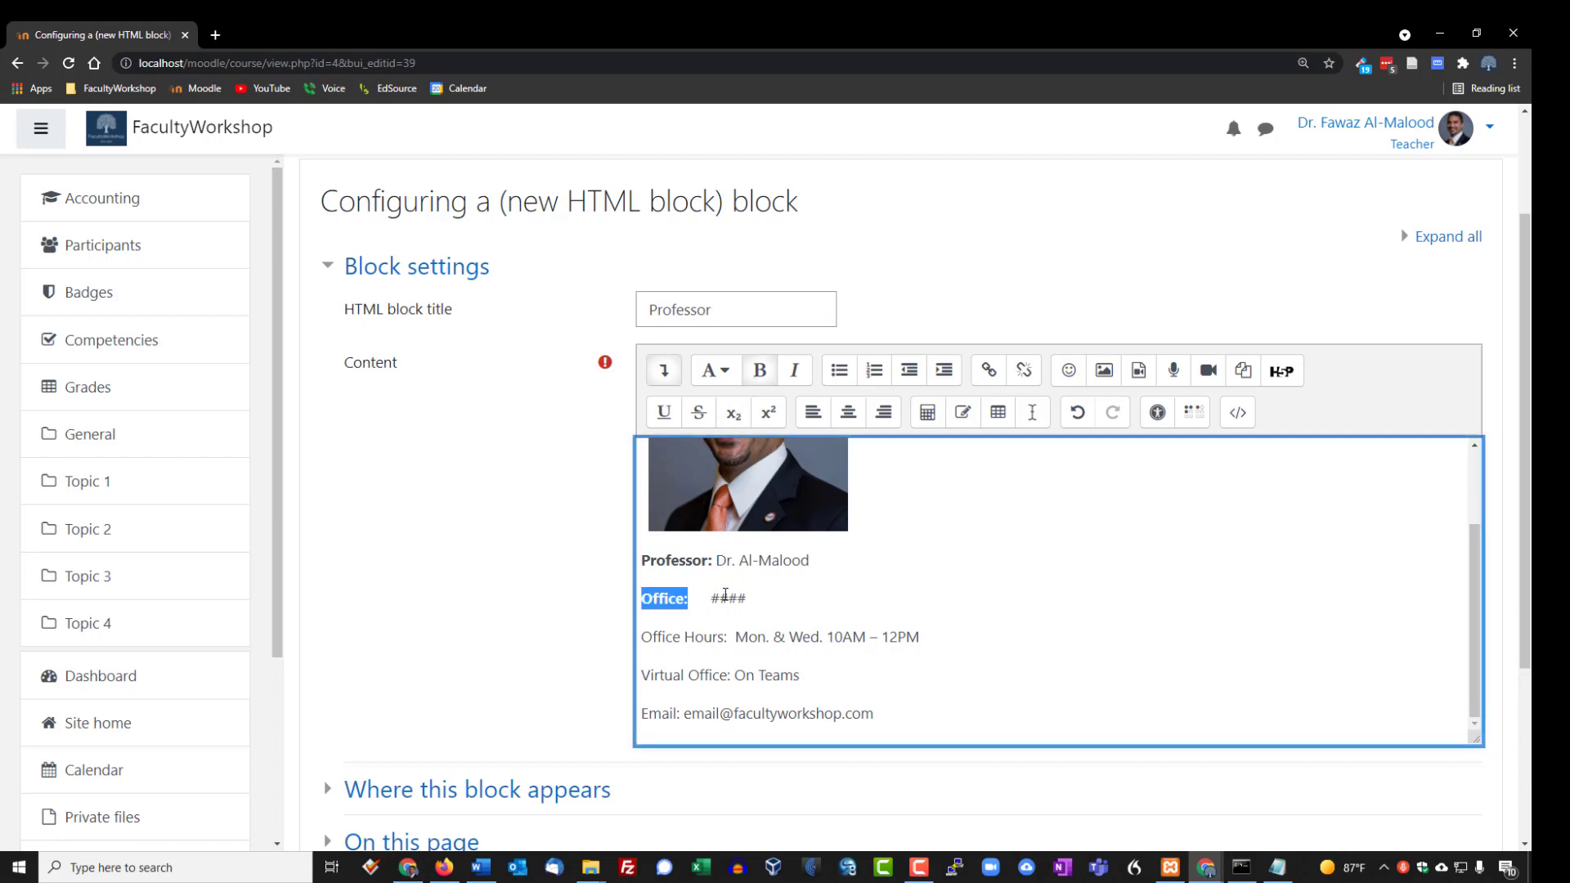
{"action": "left_click_drag", "start_coordinate": [734, 637], "coordinate": [642, 637]}
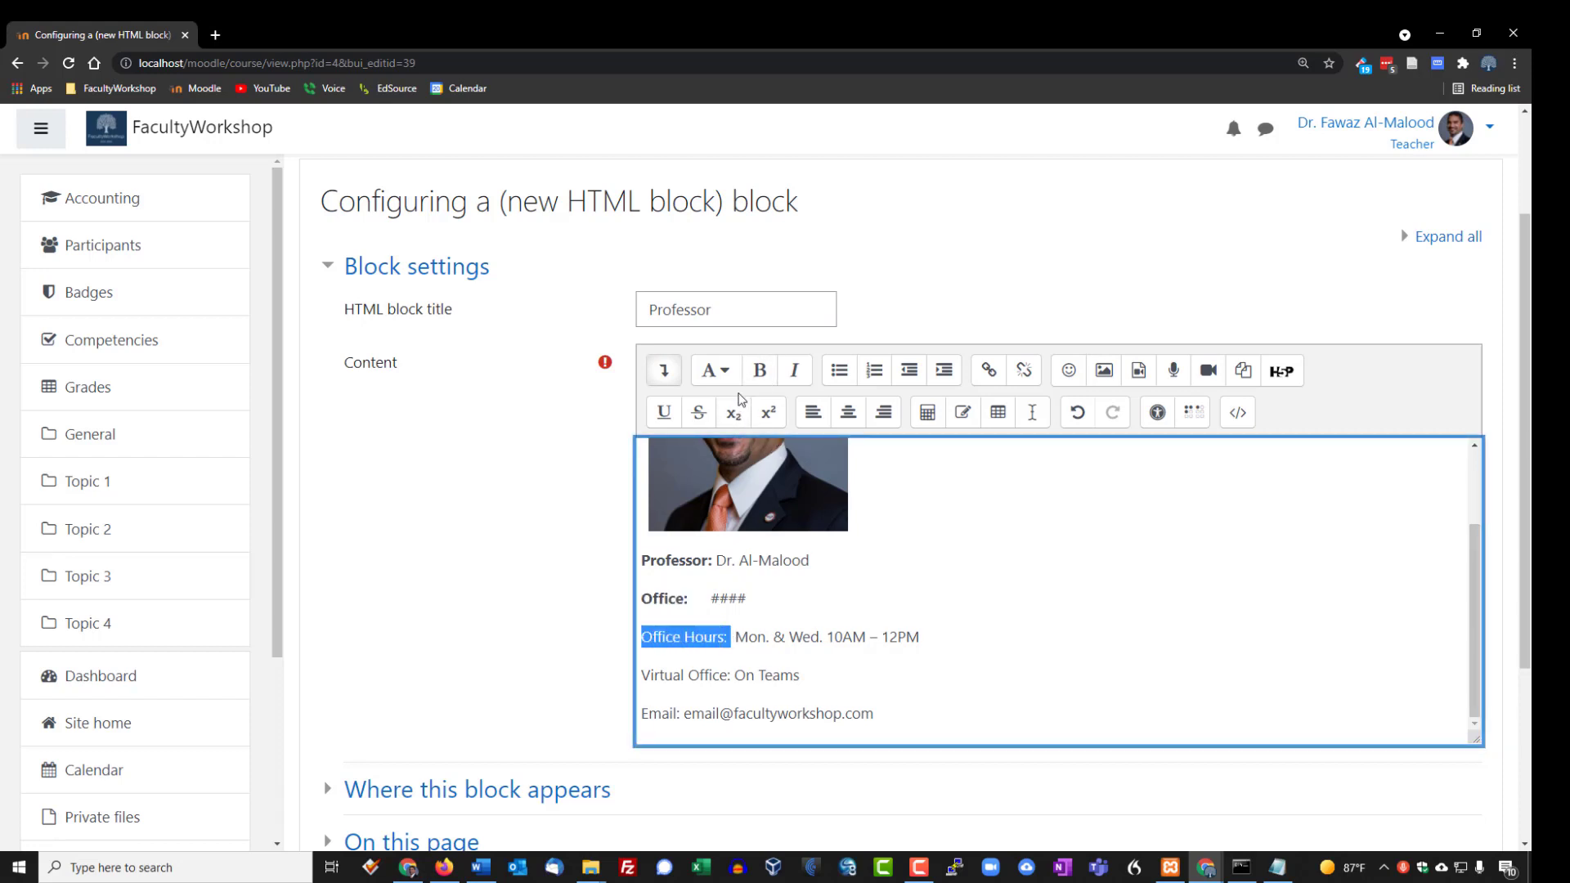
{"action": "left_click", "coordinate": [758, 375]}
{"action": "left_click_drag", "start_coordinate": [730, 676], "coordinate": [642, 676]}
{"action": "left_click", "coordinate": [751, 382]}
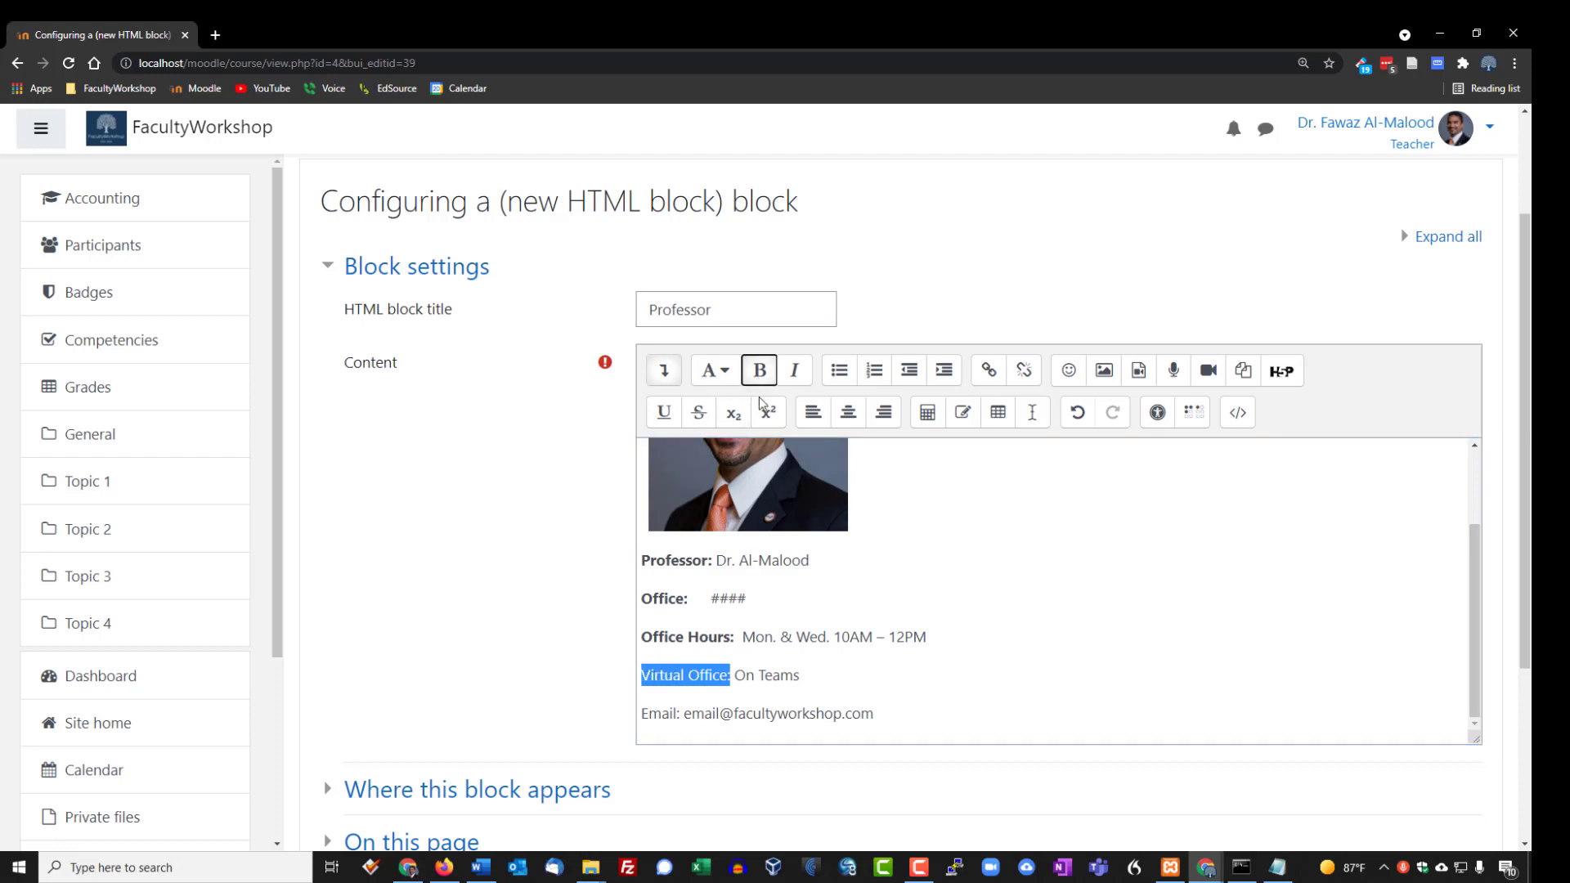
{"action": "left_click_drag", "start_coordinate": [686, 716], "coordinate": [648, 717]}
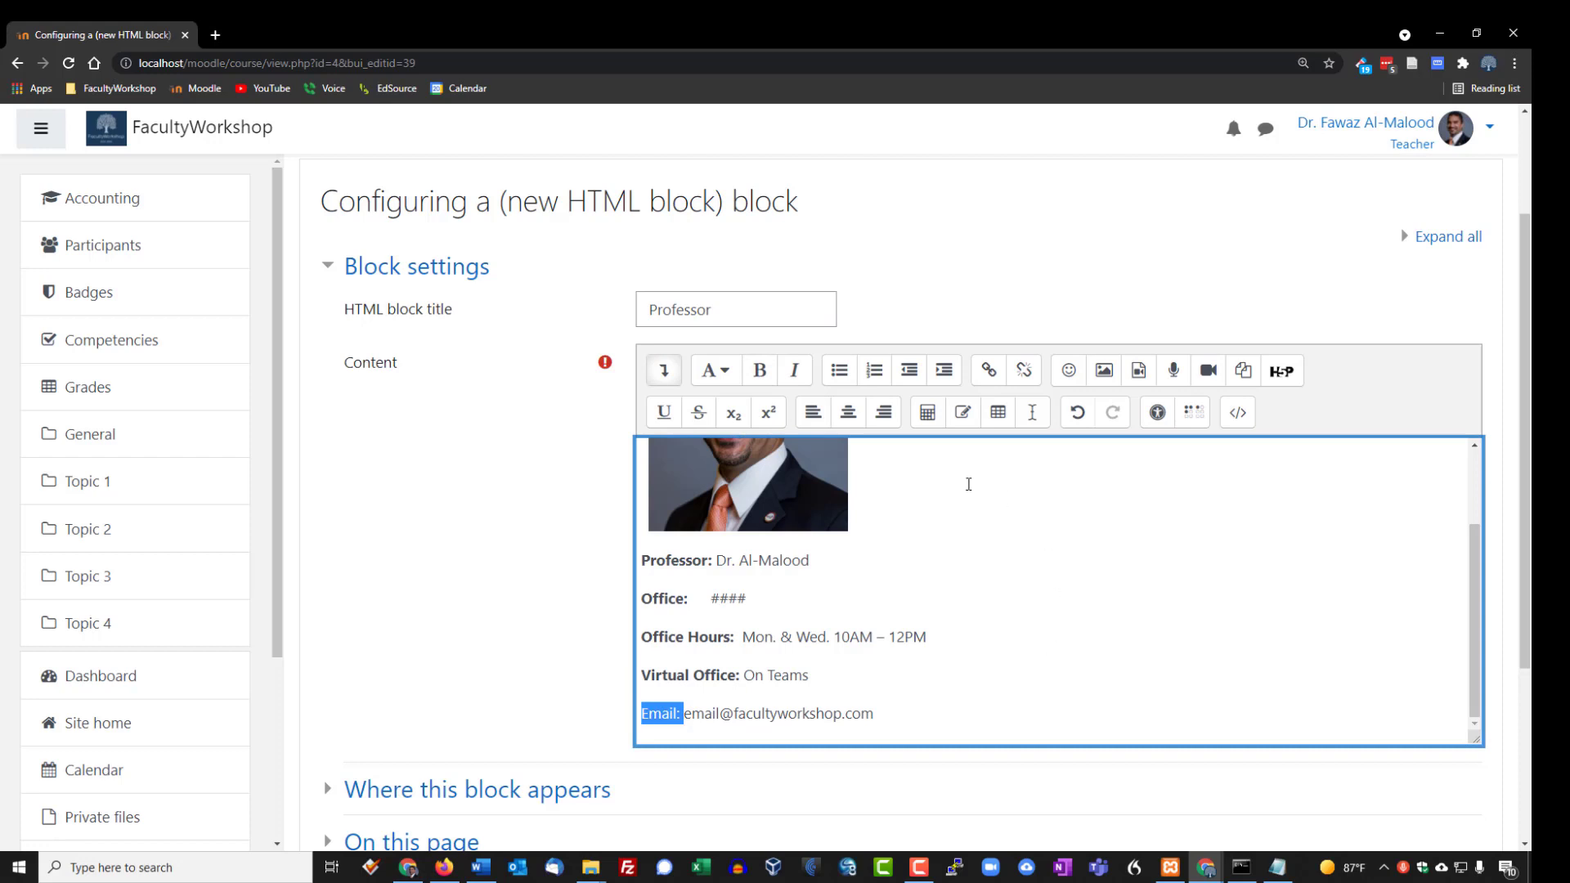
{"action": "left_click", "coordinate": [759, 371]}
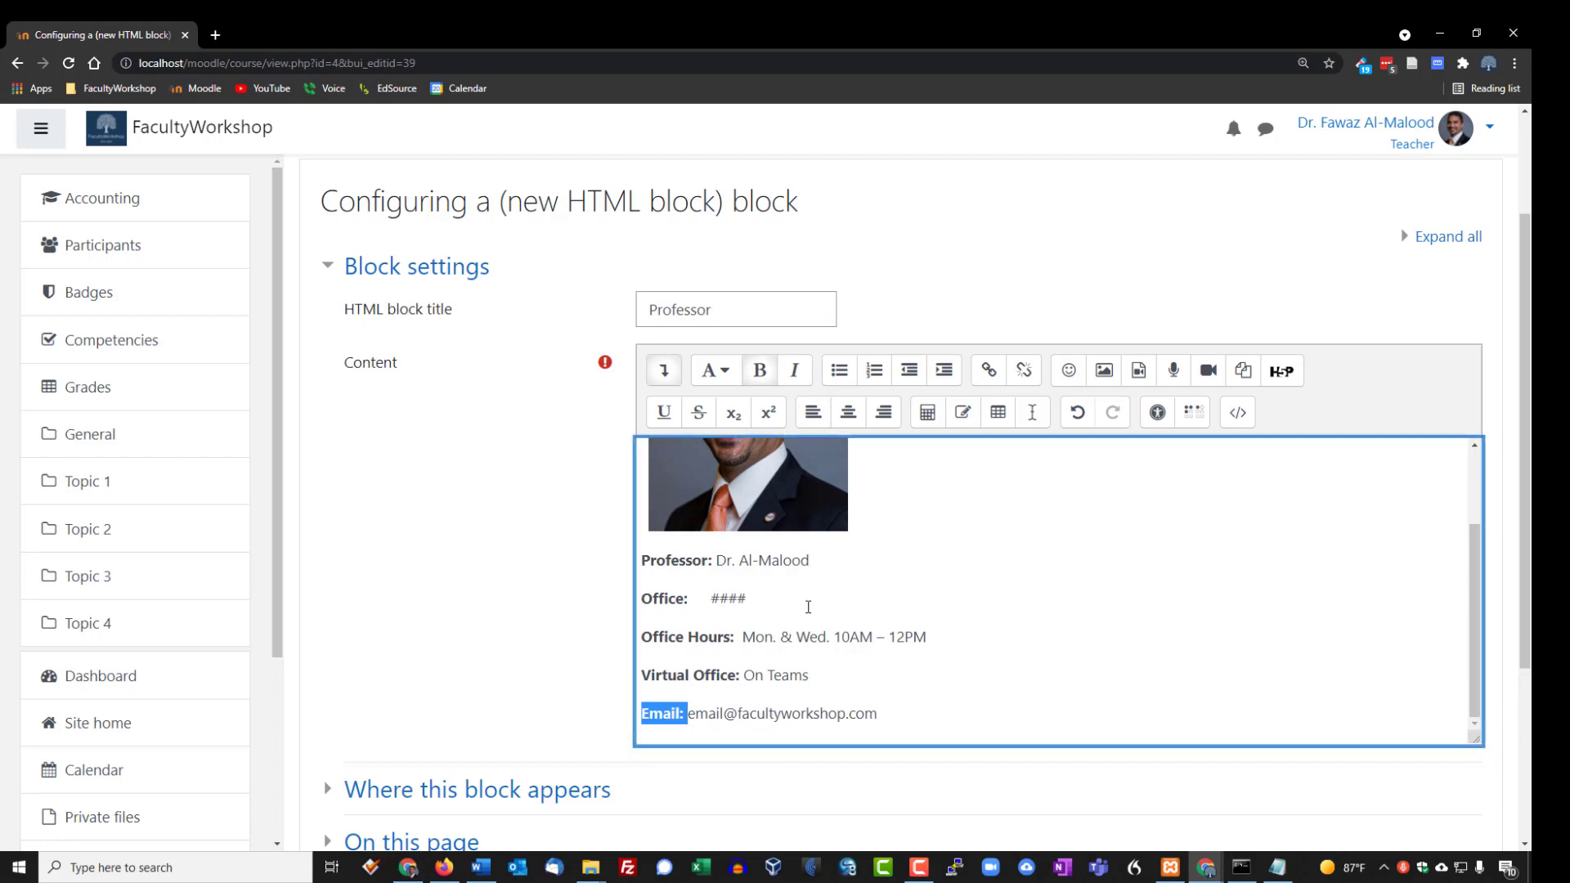
- Format the four lines from Office through Email as a bulleted list
{"action": "left_click", "coordinate": [759, 604]}
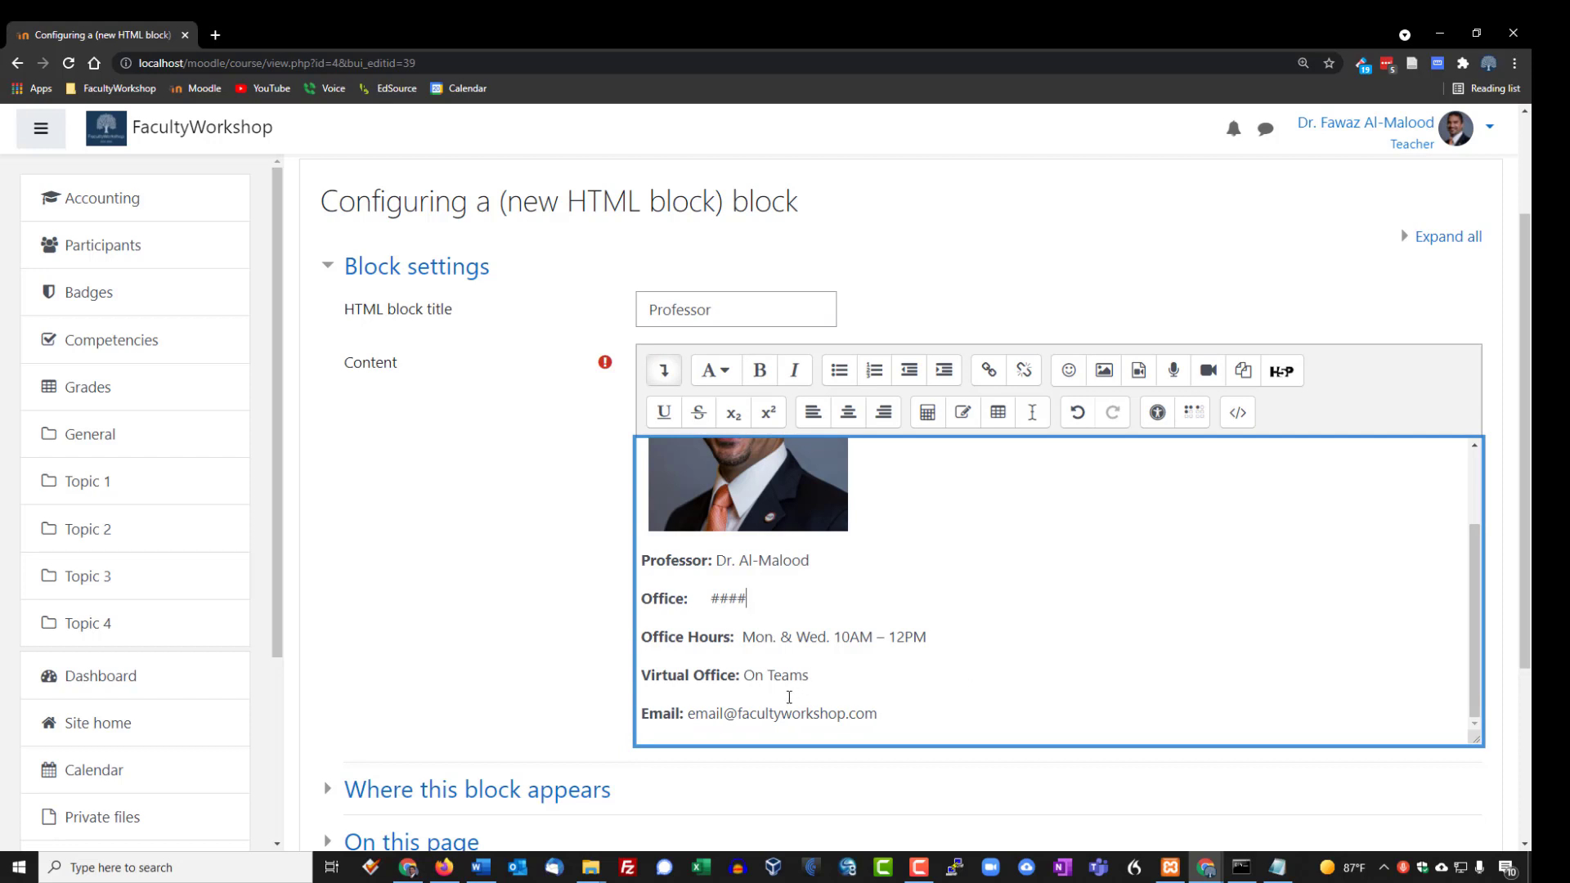
{"action": "left_click", "coordinate": [738, 637]}
{"action": "left_click_drag", "start_coordinate": [900, 717], "coordinate": [642, 596]}
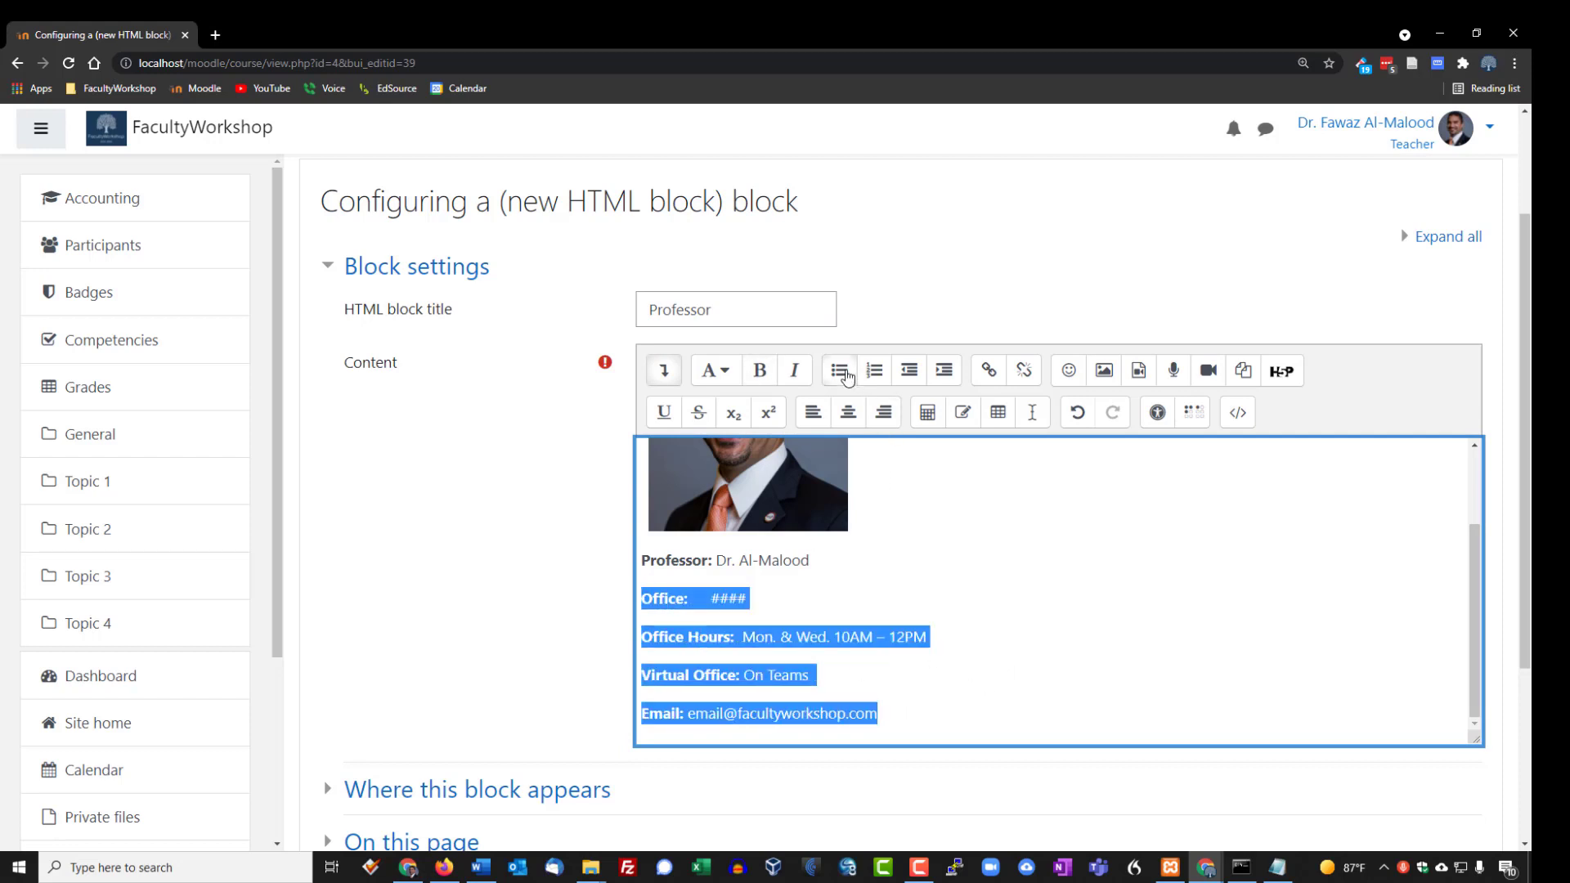
{"action": "left_click", "coordinate": [840, 372]}
{"action": "left_click", "coordinate": [874, 630]}
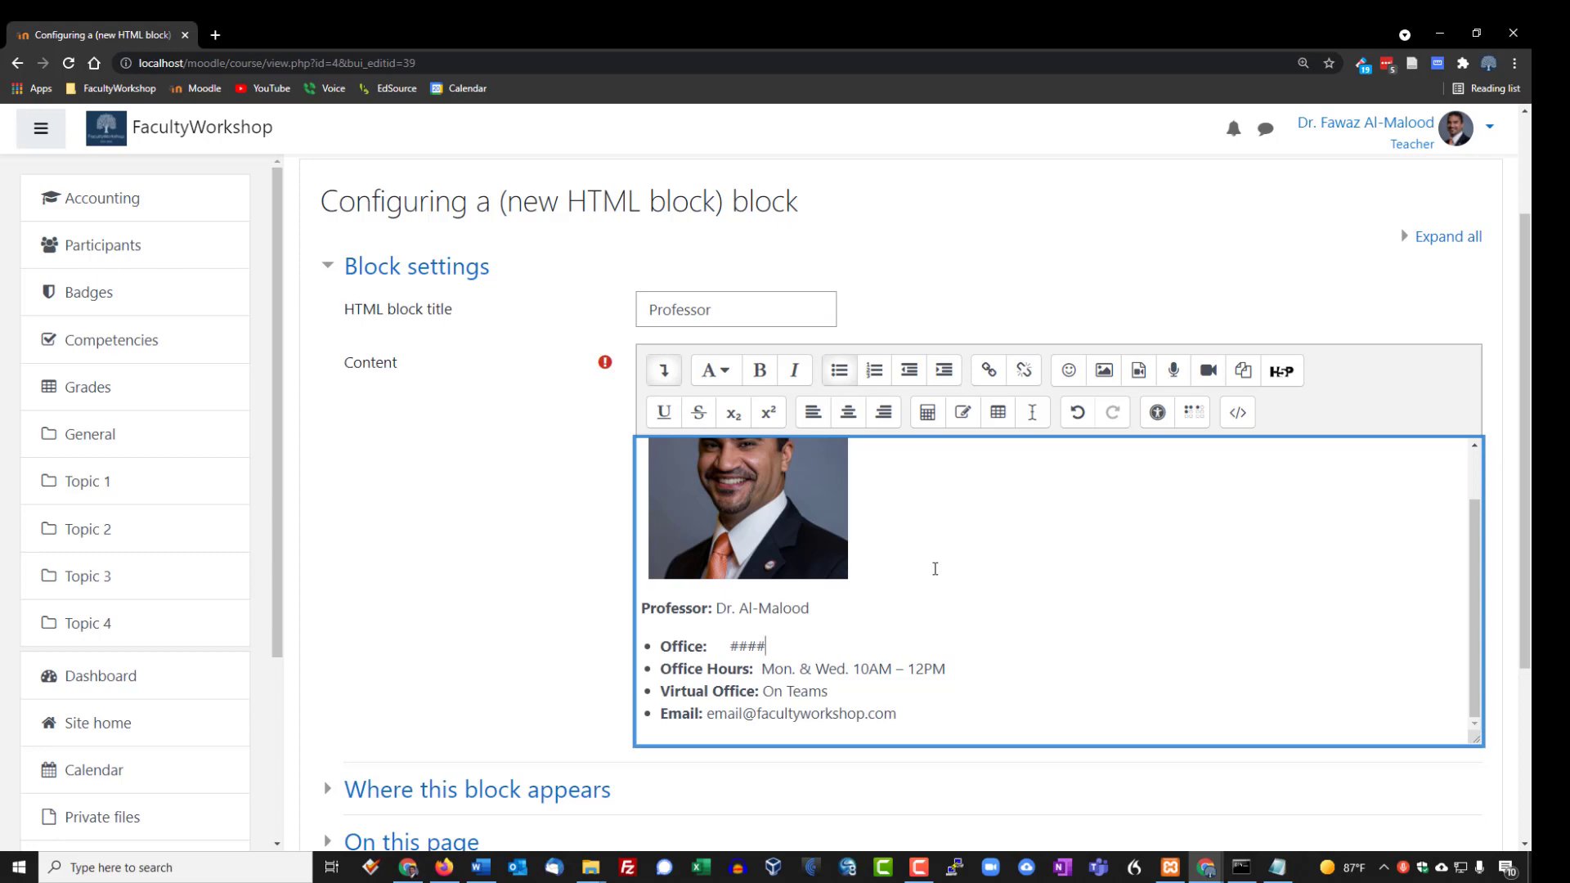
- Save the Professor block's changes and view the block beside the welcome banner on the course page
{"action": "scroll", "coordinate": [933, 566], "scroll_direction": "down", "scroll_amount": 2}
{"action": "scroll", "coordinate": [850, 652], "scroll_direction": "up", "scroll_amount": 1}
{"action": "scroll", "coordinate": [850, 652], "scroll_direction": "down", "scroll_amount": 2}
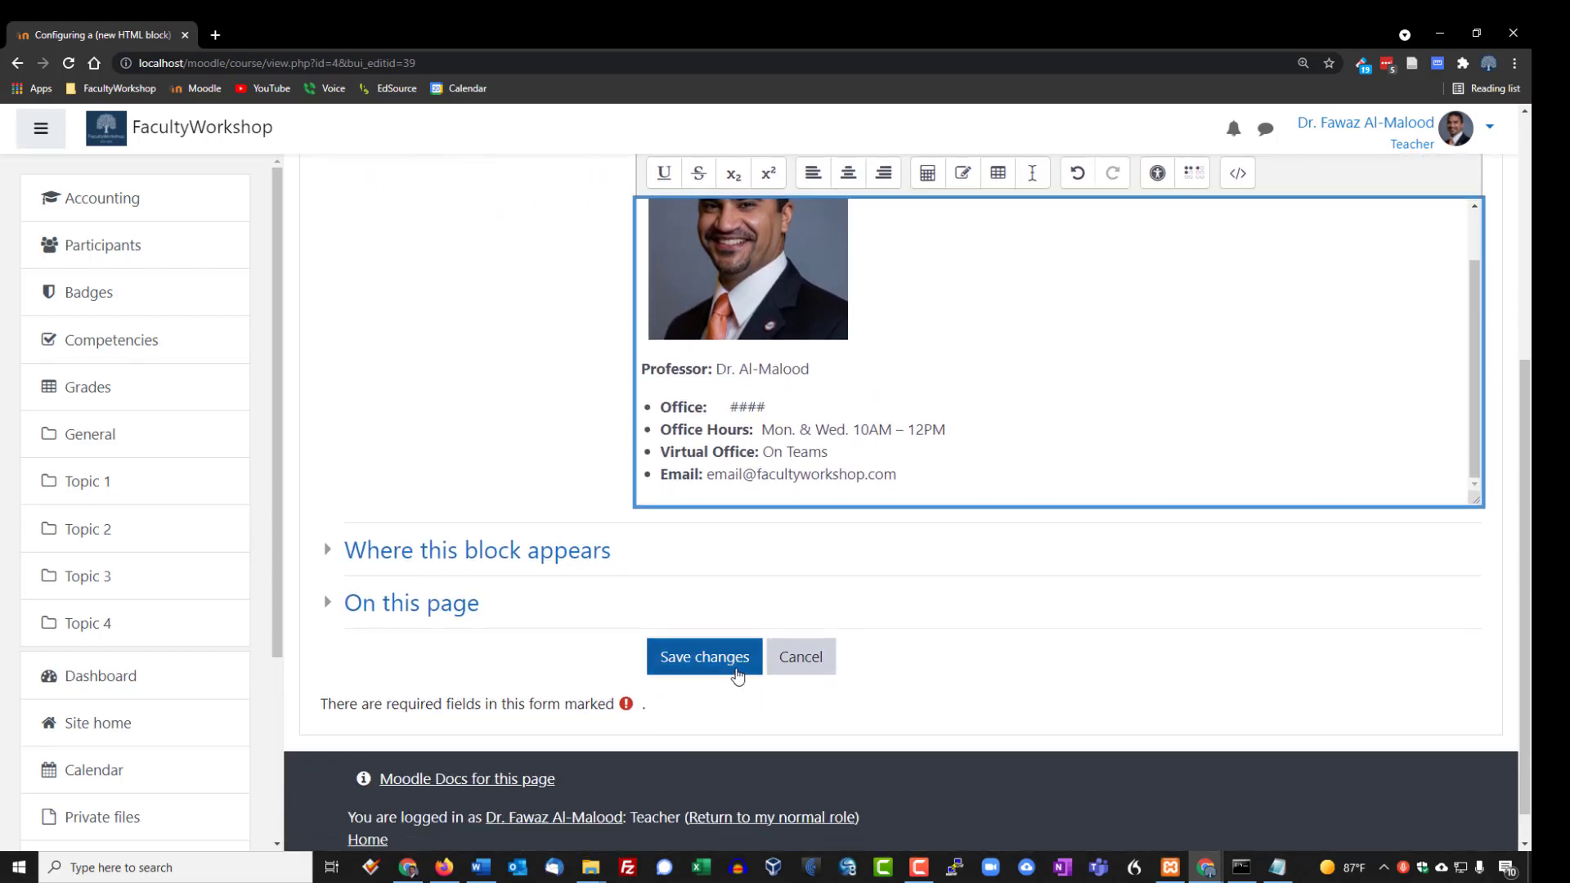
{"action": "left_click", "coordinate": [739, 670]}
{"action": "scroll", "coordinate": [1196, 727], "scroll_direction": "down", "scroll_amount": 3}
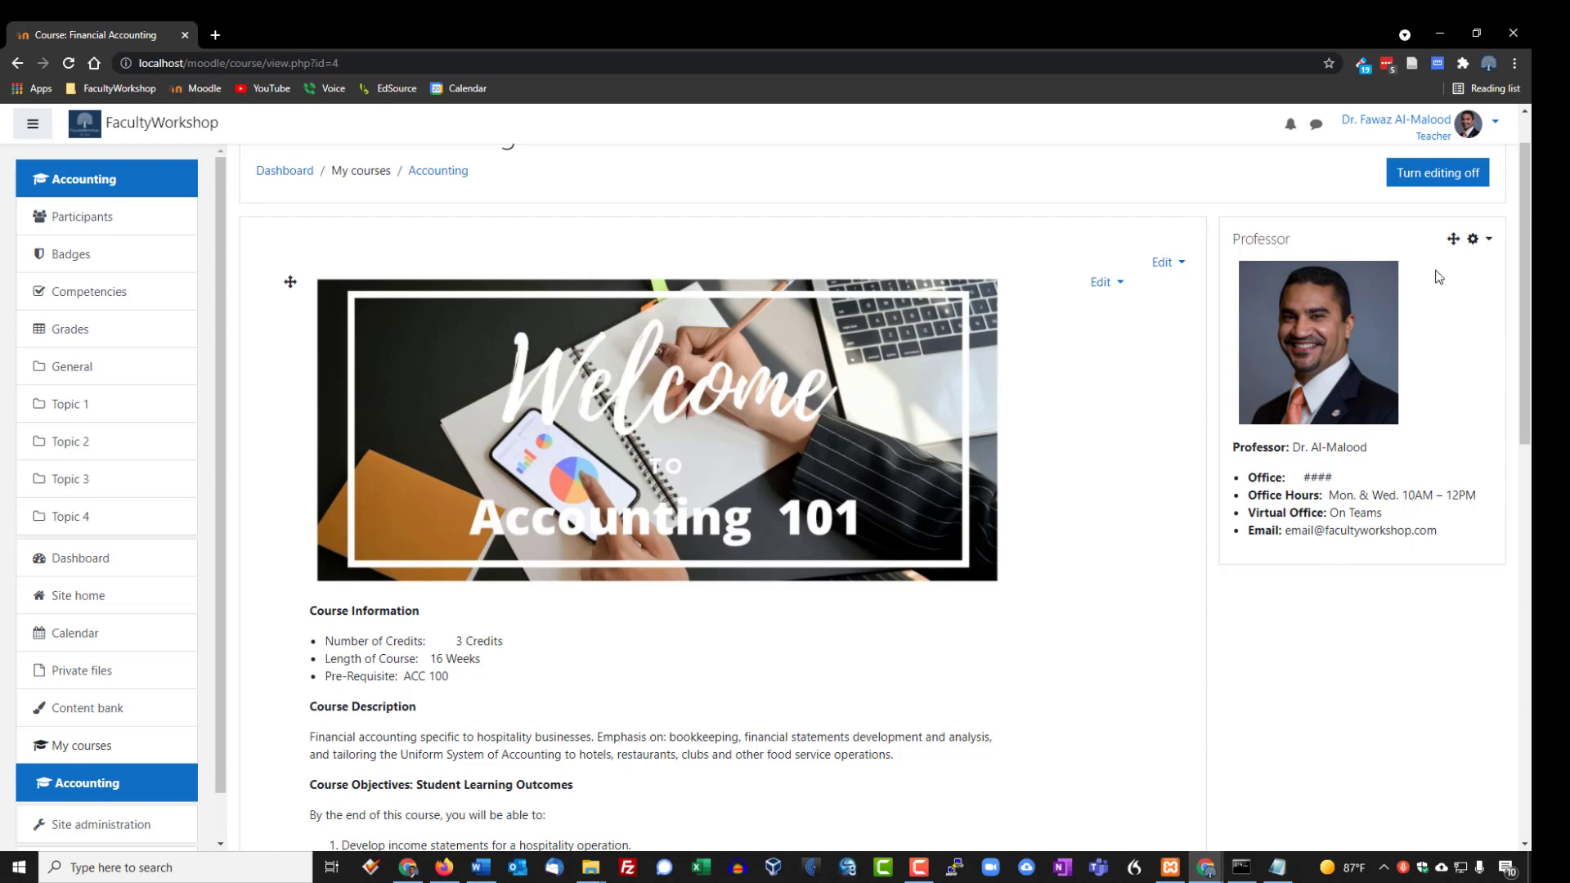
- Reopen the Professor block's configuration and add the professor's name line to the bulleted list
{"action": "left_click", "coordinate": [1477, 239]}
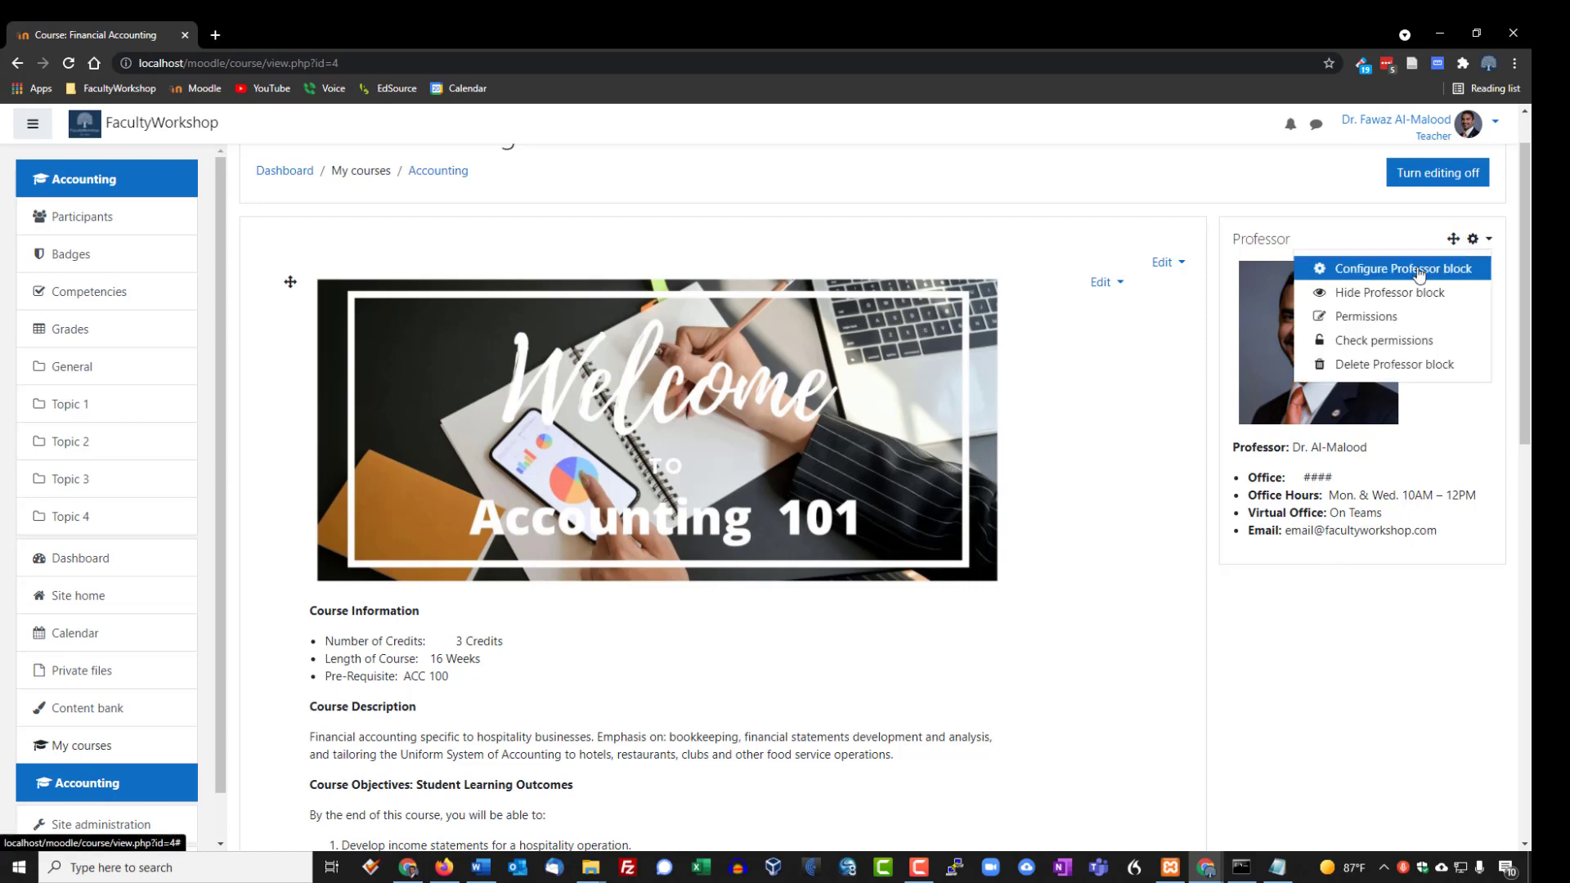
{"action": "left_click", "coordinate": [1377, 272]}
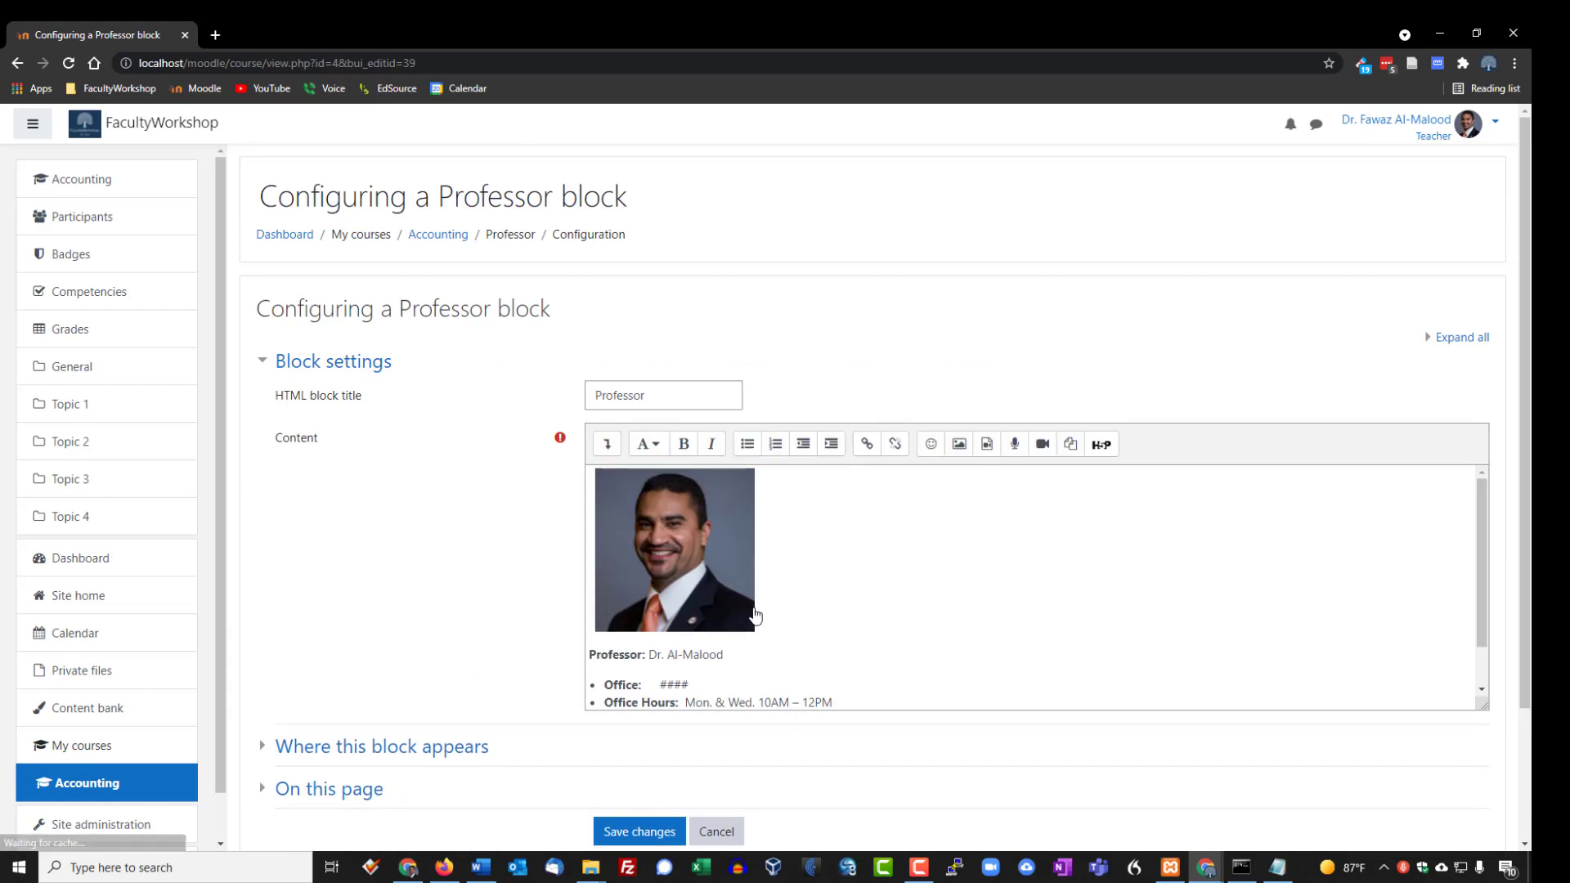
{"action": "scroll", "coordinate": [753, 613], "scroll_direction": "down", "scroll_amount": 1}
{"action": "left_click", "coordinate": [598, 632]}
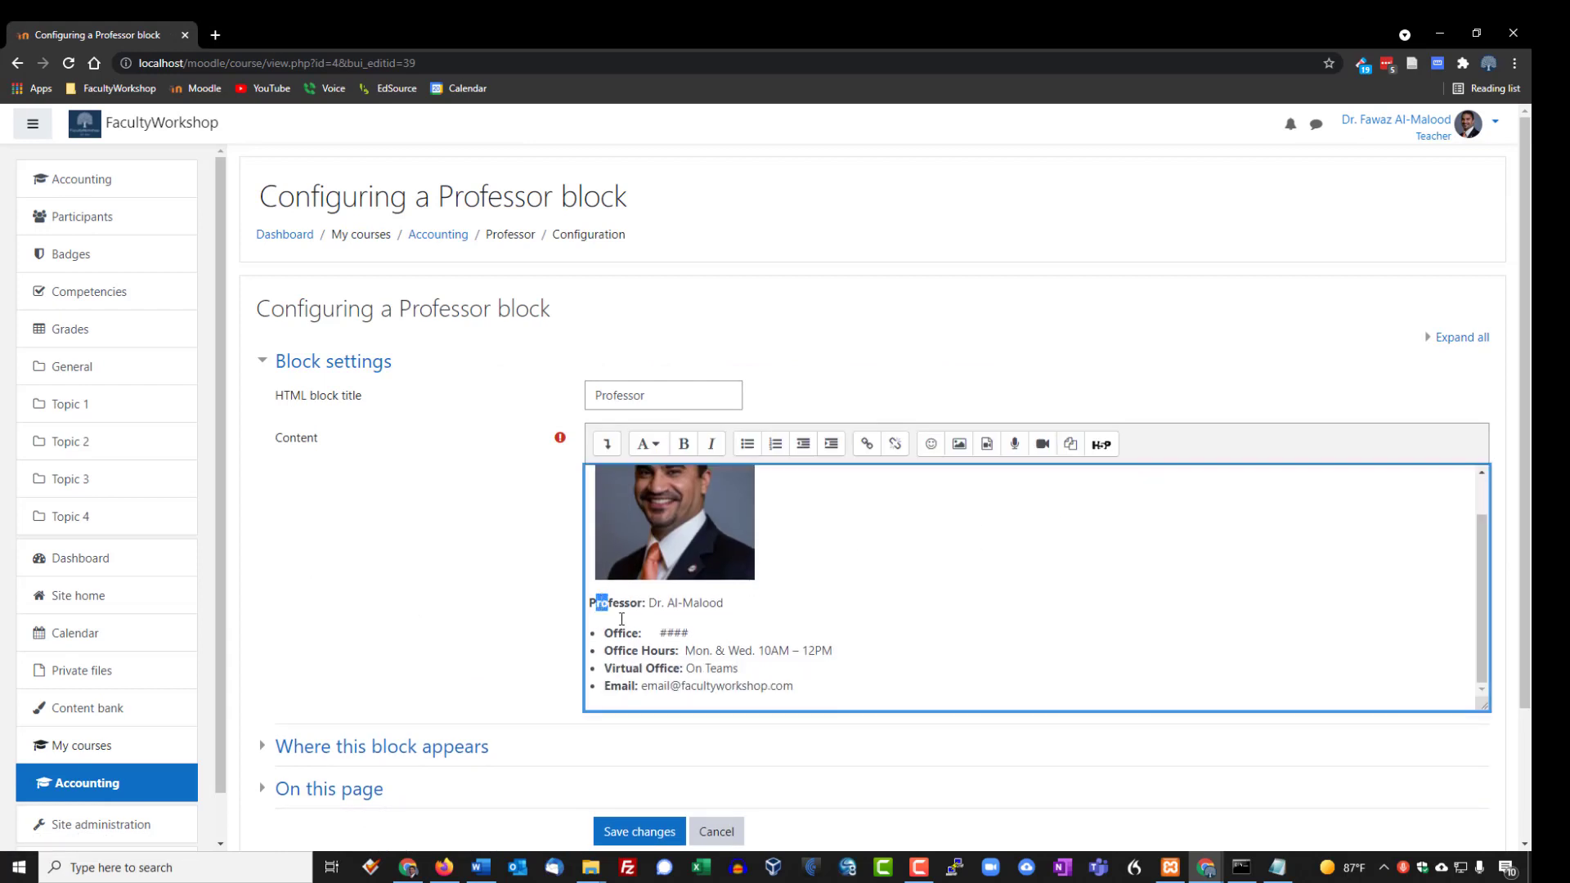
{"action": "left_click_drag", "start_coordinate": [596, 604], "coordinate": [643, 633]}
{"action": "left_click", "coordinate": [747, 449]}
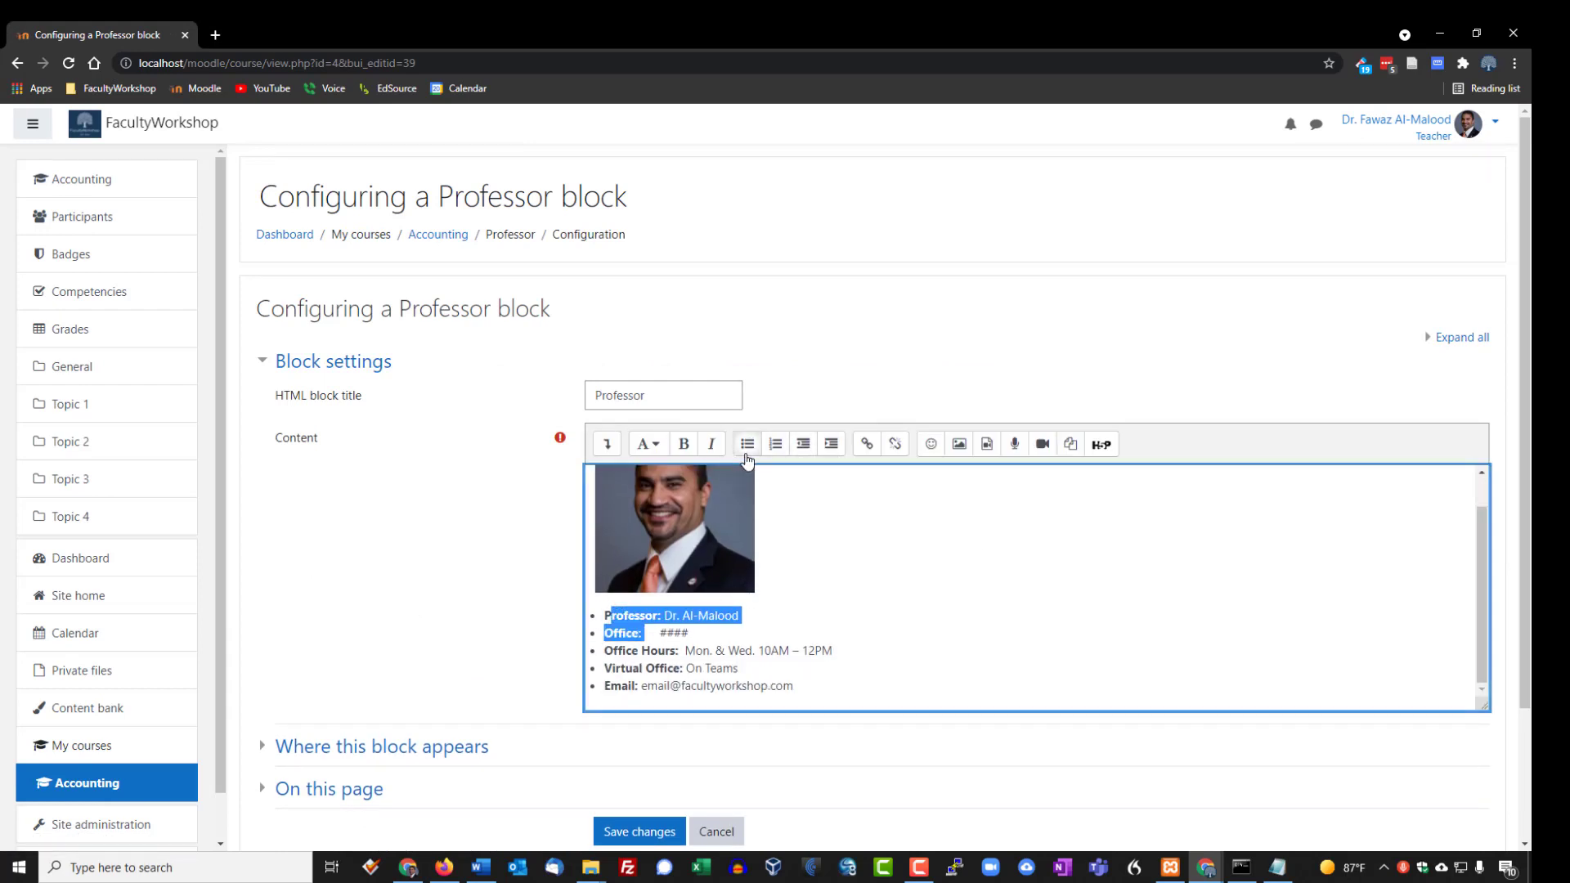
{"action": "left_click", "coordinate": [709, 633]}
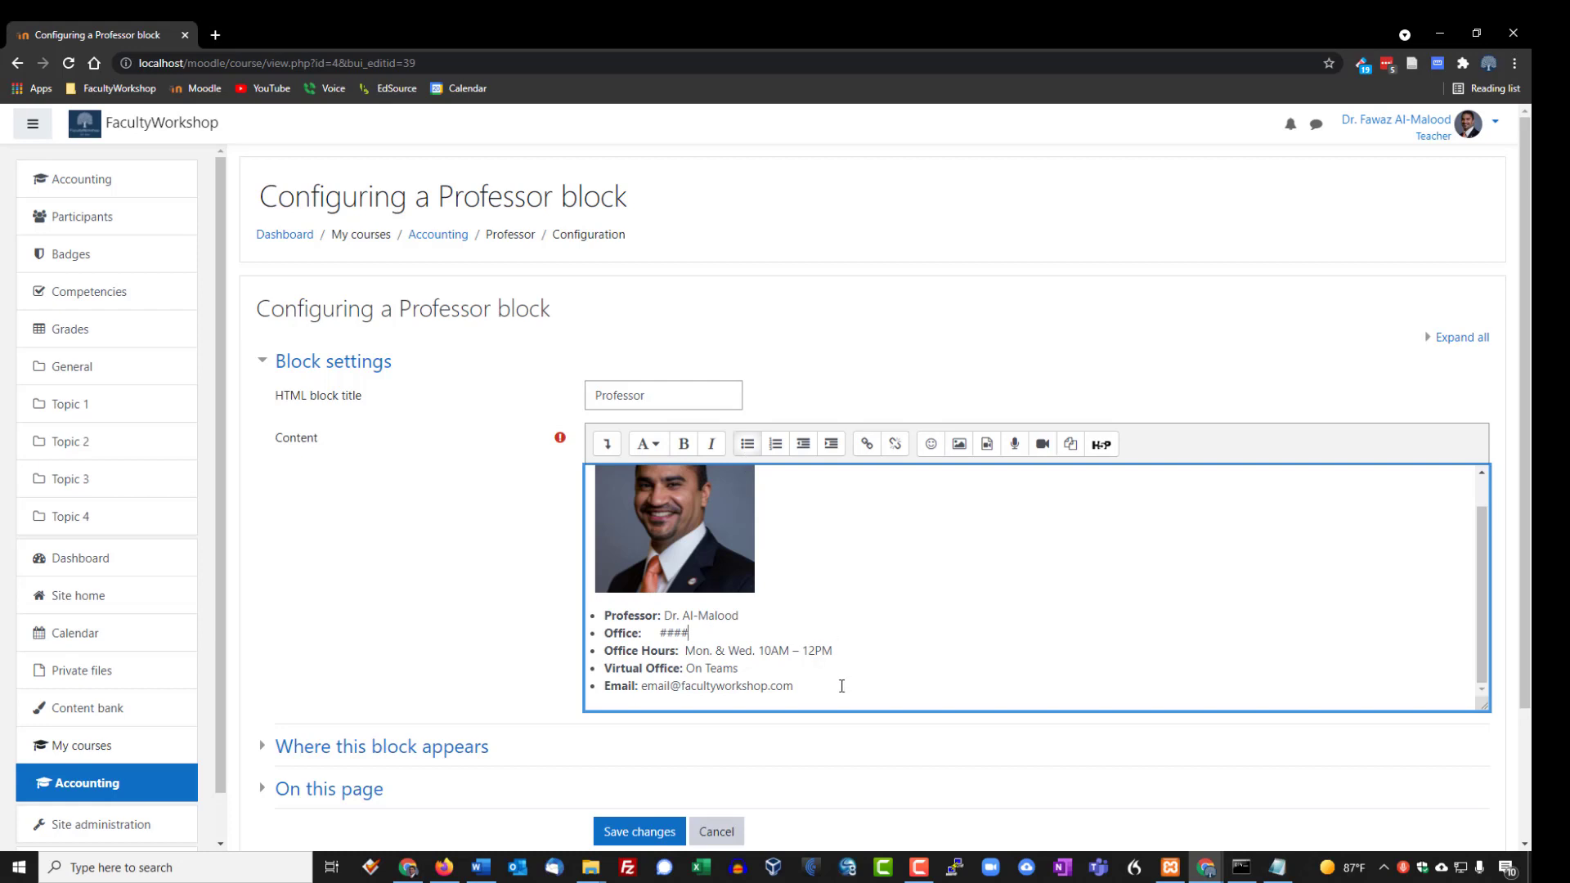
- Remove the bullets from all five contact lines, from Professor through Email, and save the block's changes
{"action": "left_click_drag", "start_coordinate": [839, 686], "coordinate": [587, 621]}
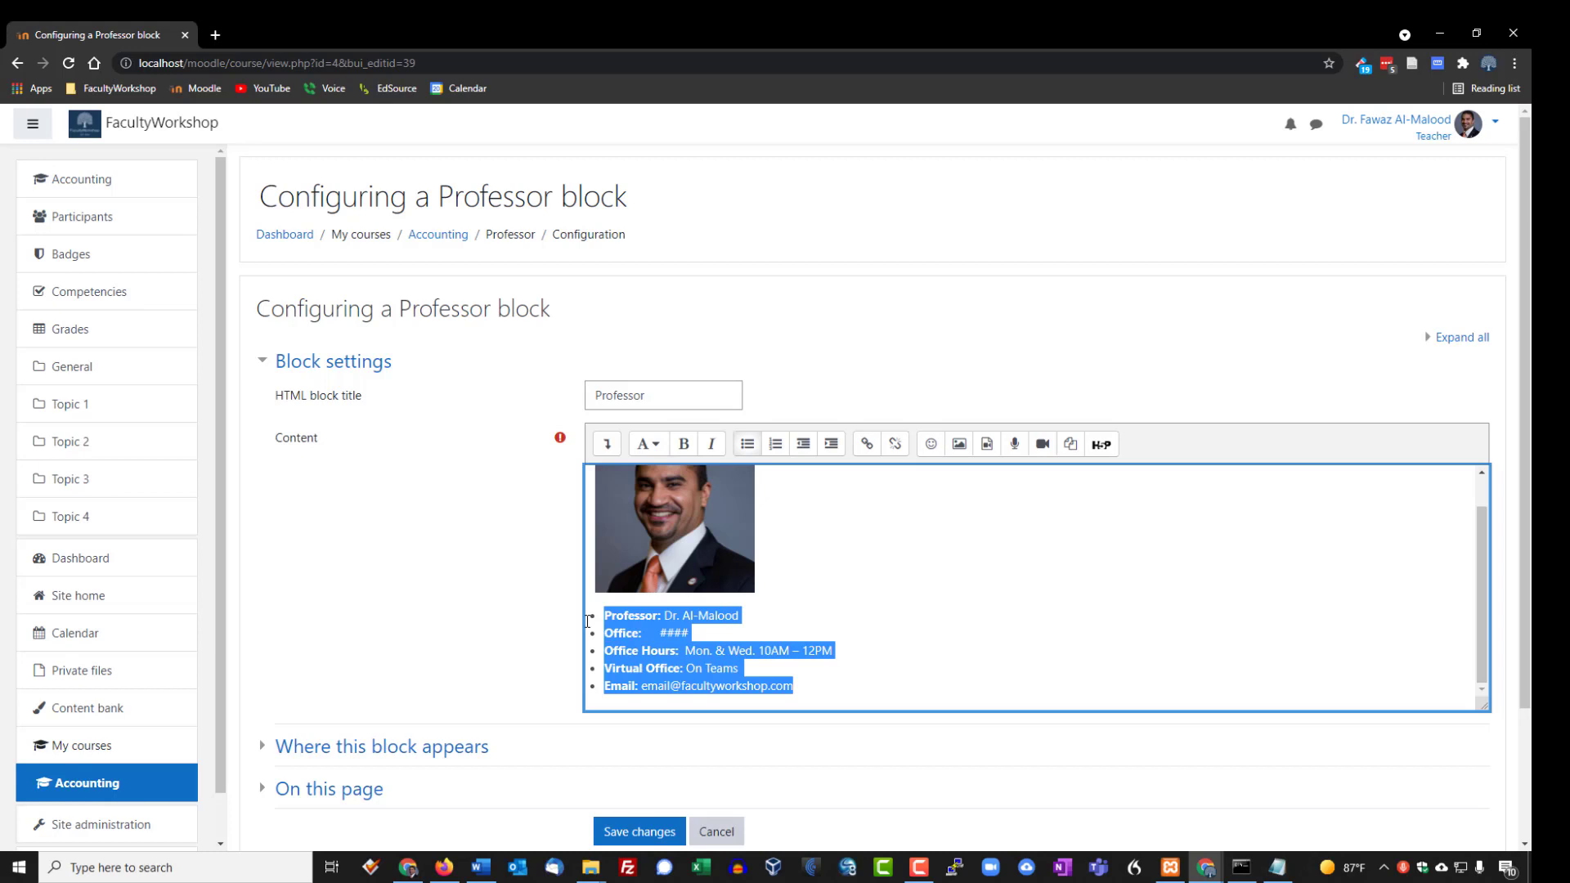
{"action": "left_click", "coordinate": [746, 444]}
{"action": "left_click", "coordinate": [954, 628]}
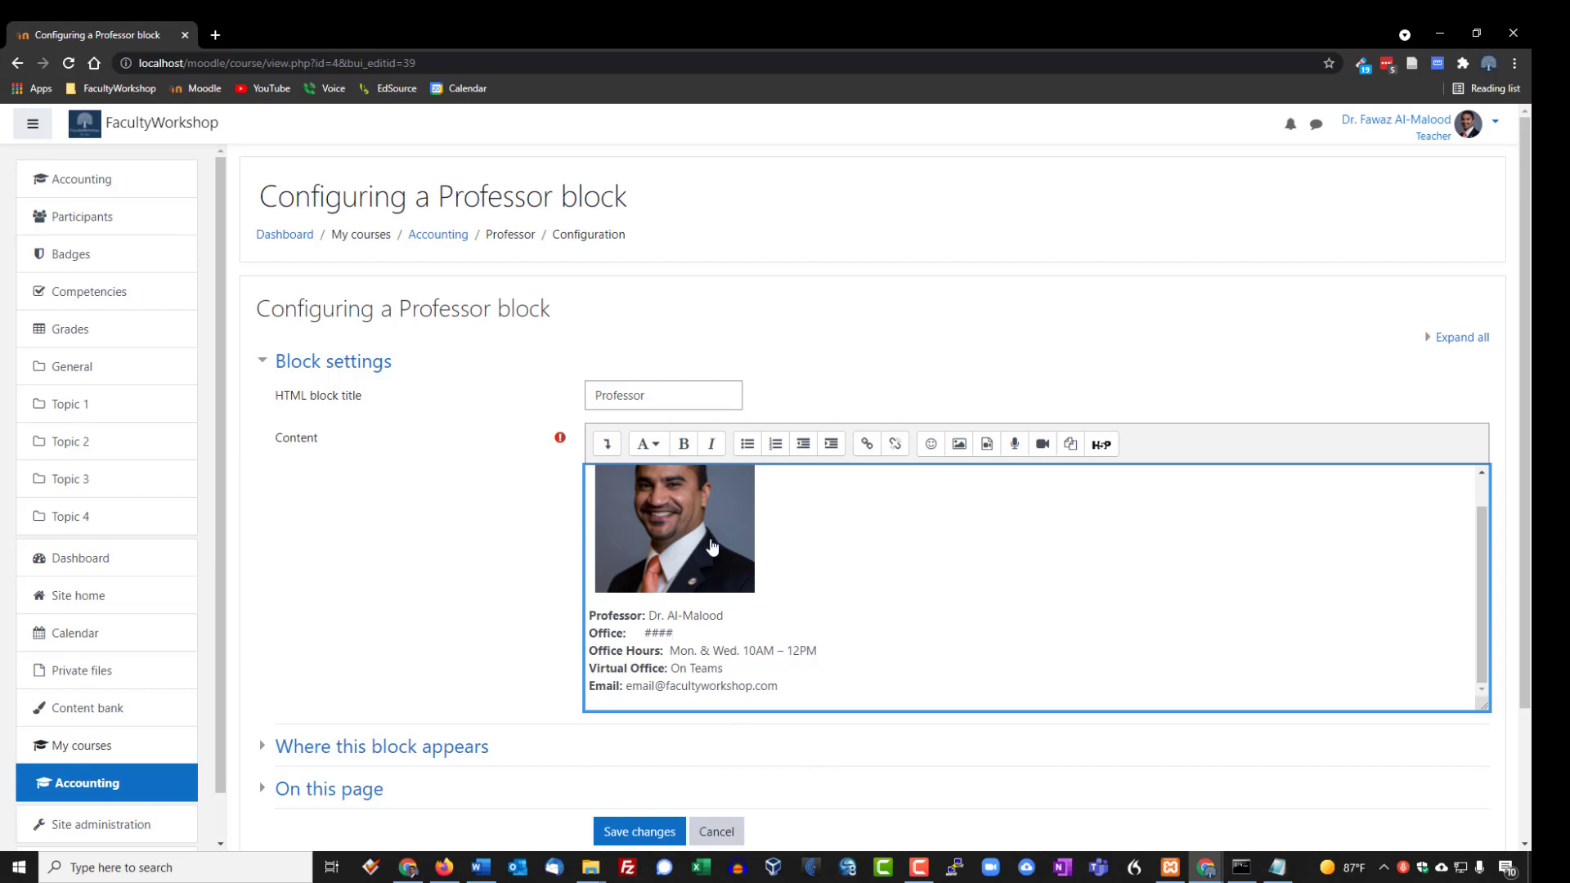
{"action": "left_click", "coordinate": [662, 832]}
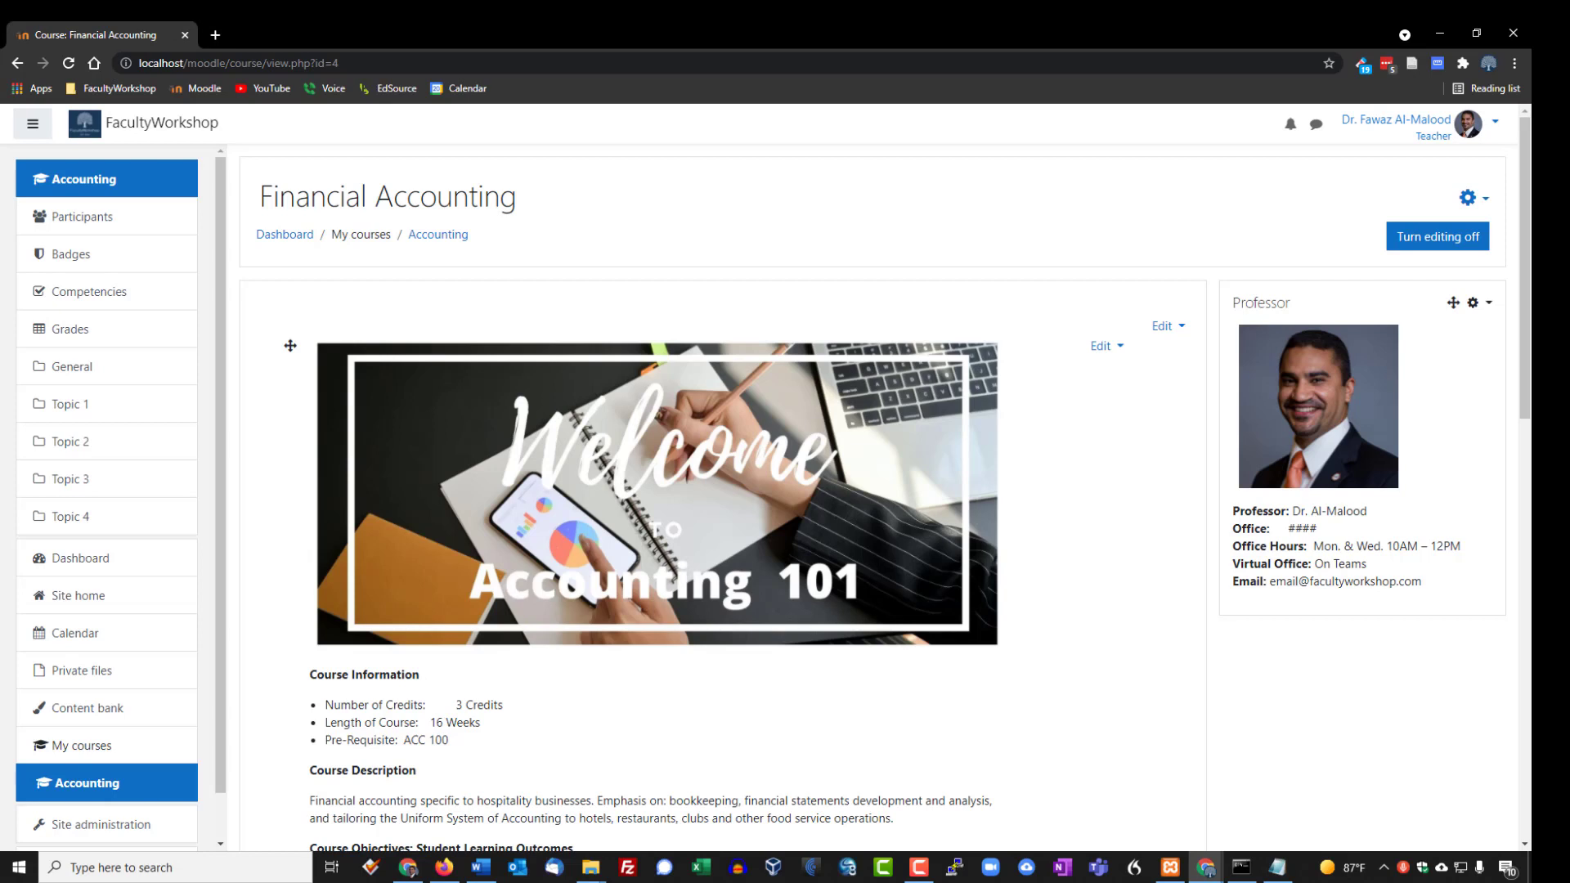
- Add an Activities block to the Financial Accounting course page
{"action": "left_click", "coordinate": [409, 868]}
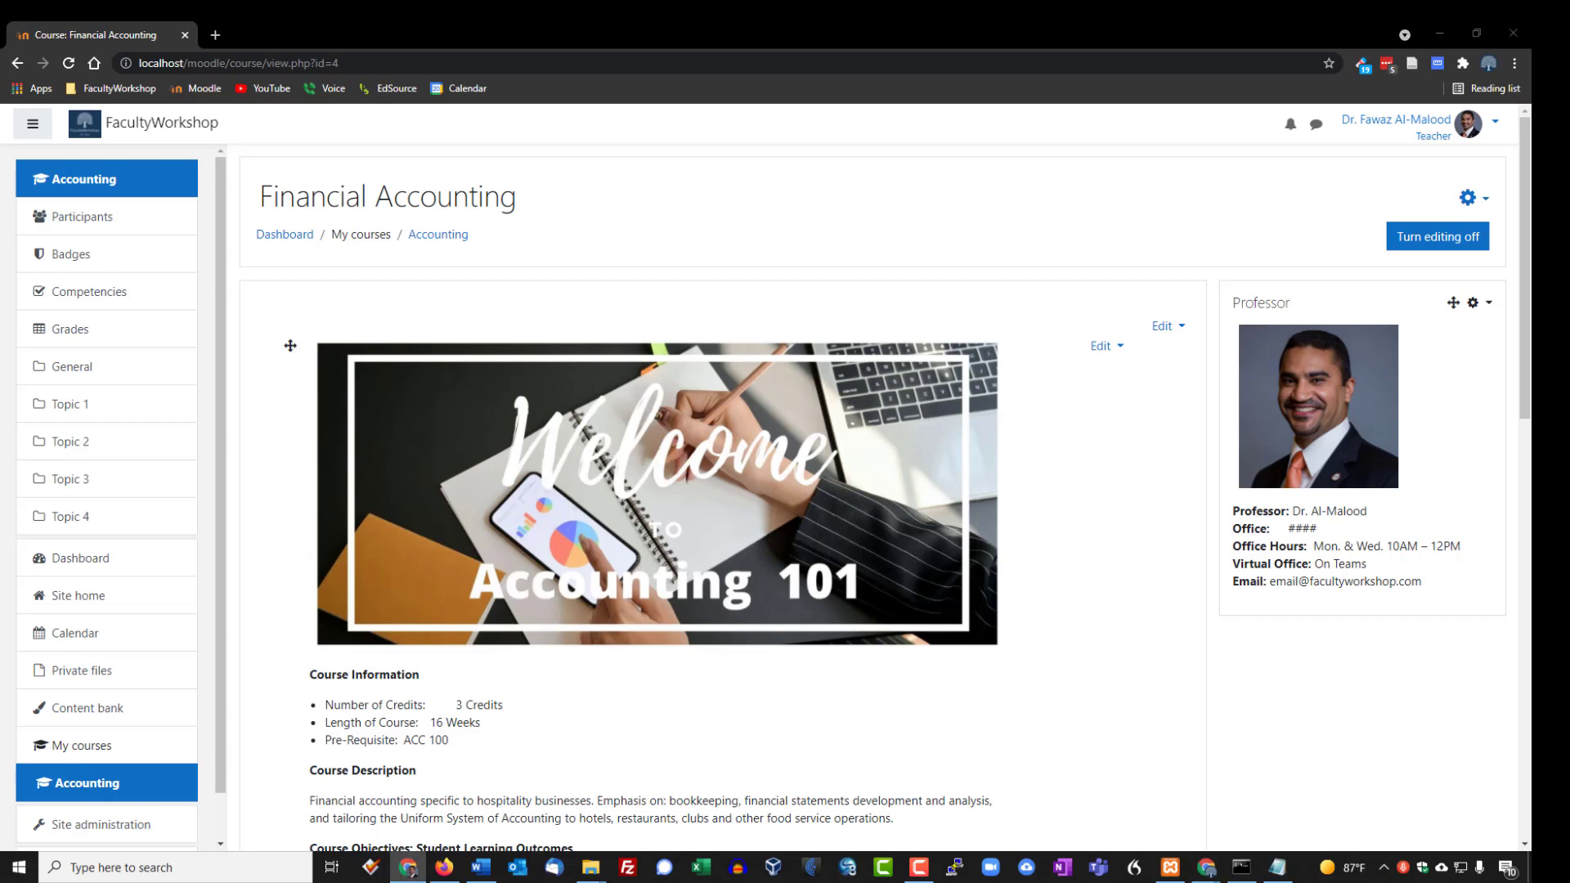
{"action": "scroll", "coordinate": [929, 576], "scroll_direction": "down", "scroll_amount": 1}
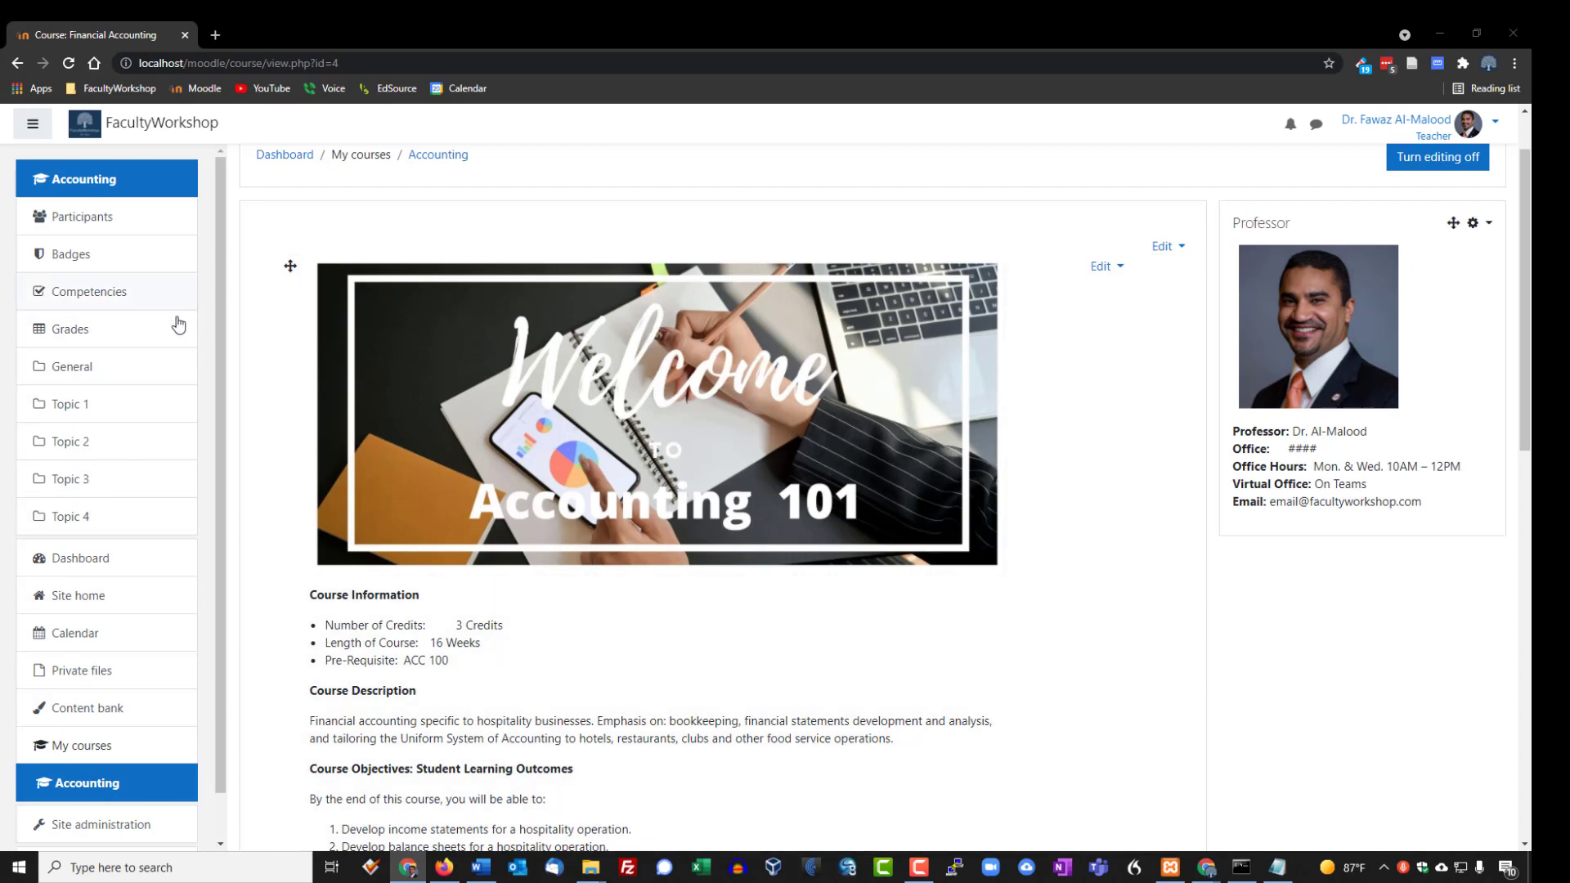
{"action": "scroll", "coordinate": [131, 426], "scroll_direction": "down", "scroll_amount": 1}
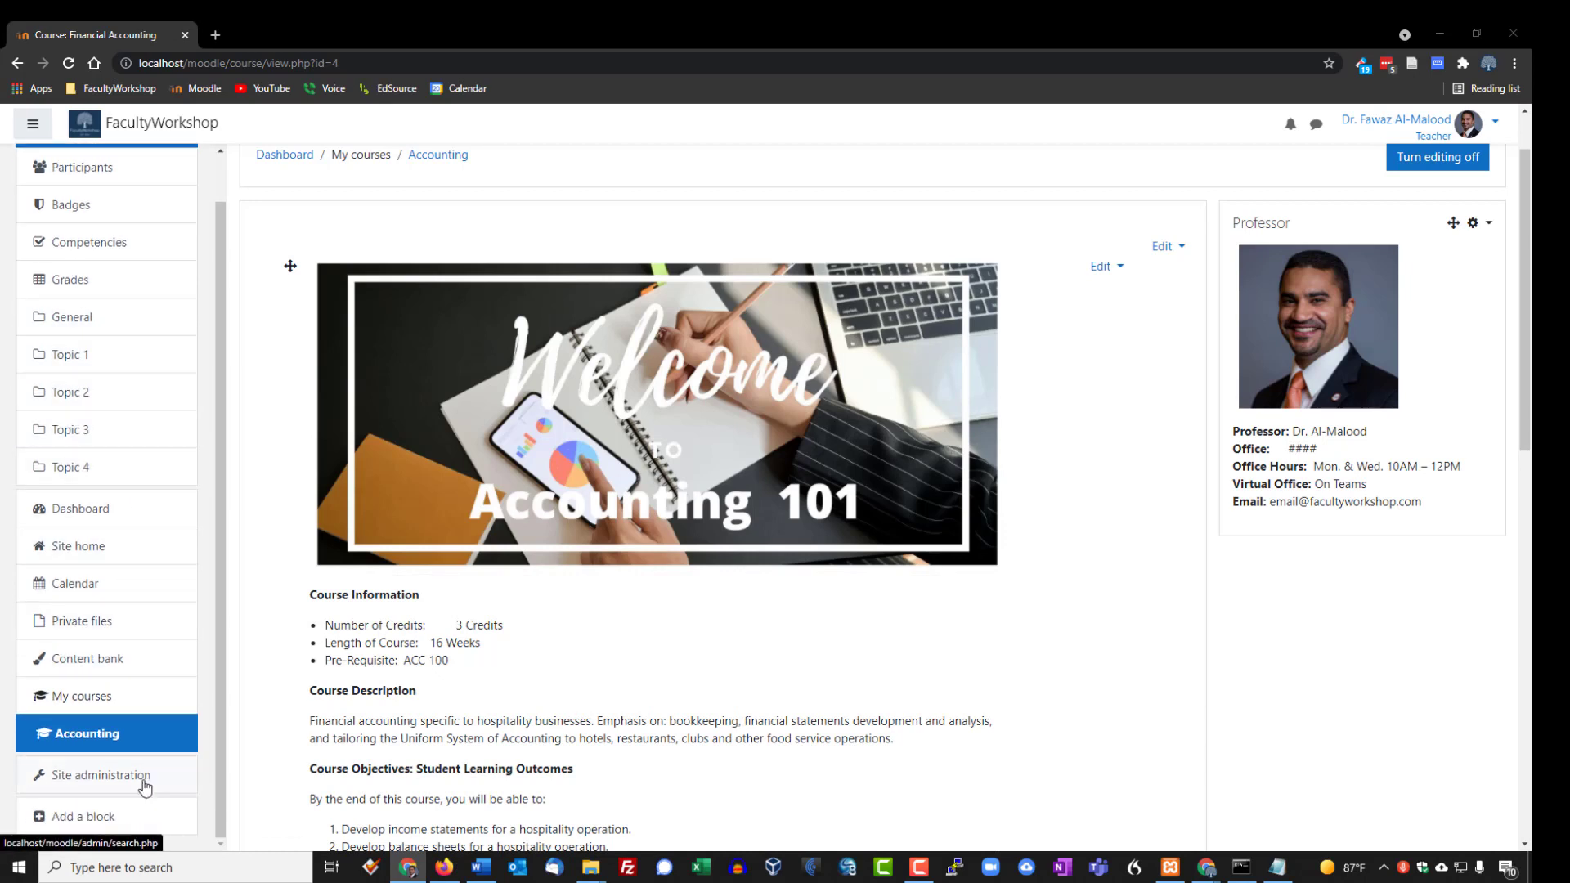
{"action": "left_click", "coordinate": [90, 820]}
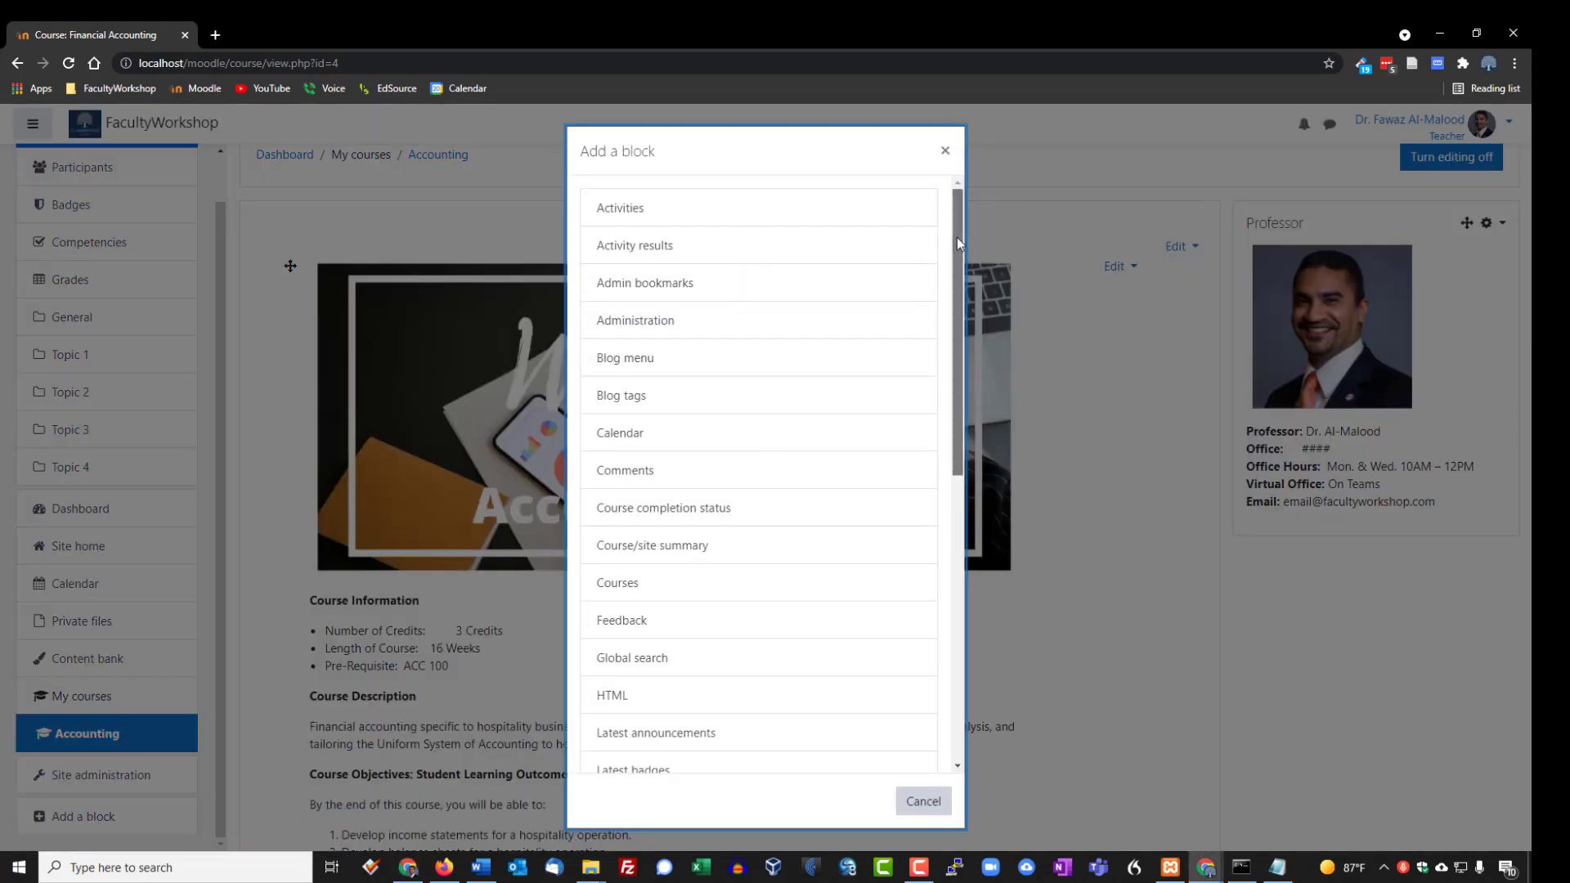
{"action": "left_click", "coordinate": [646, 217]}
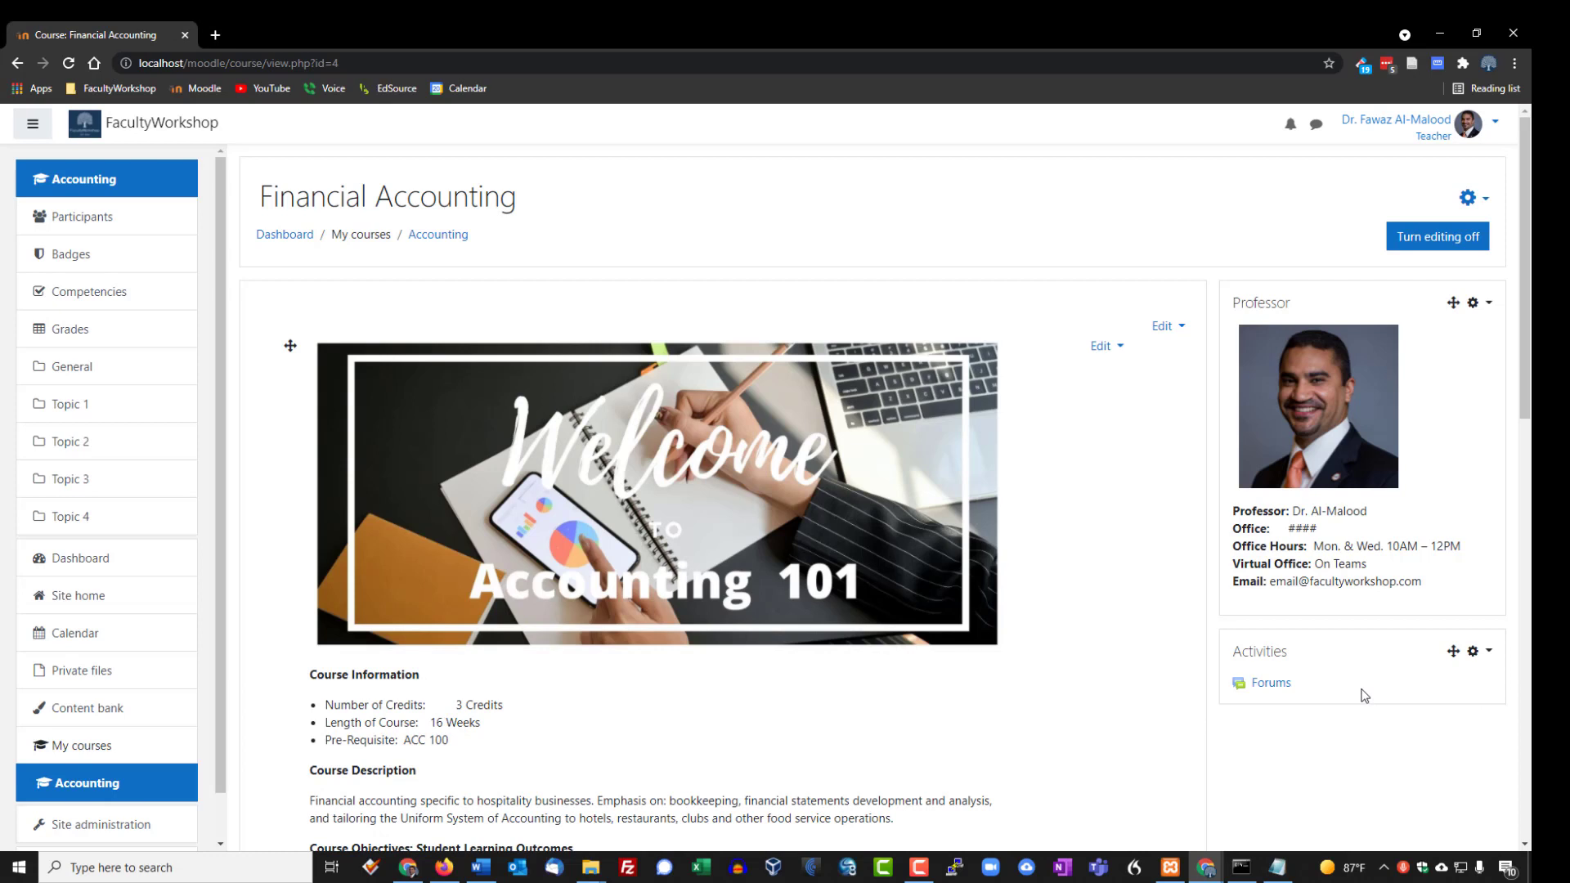
- Examine the Activities block on the finished Financial Accounting course at moodle.facultyworkshop.com, and return to the localhost course
{"action": "scroll", "coordinate": [1350, 698], "scroll_direction": "down", "scroll_amount": 1}
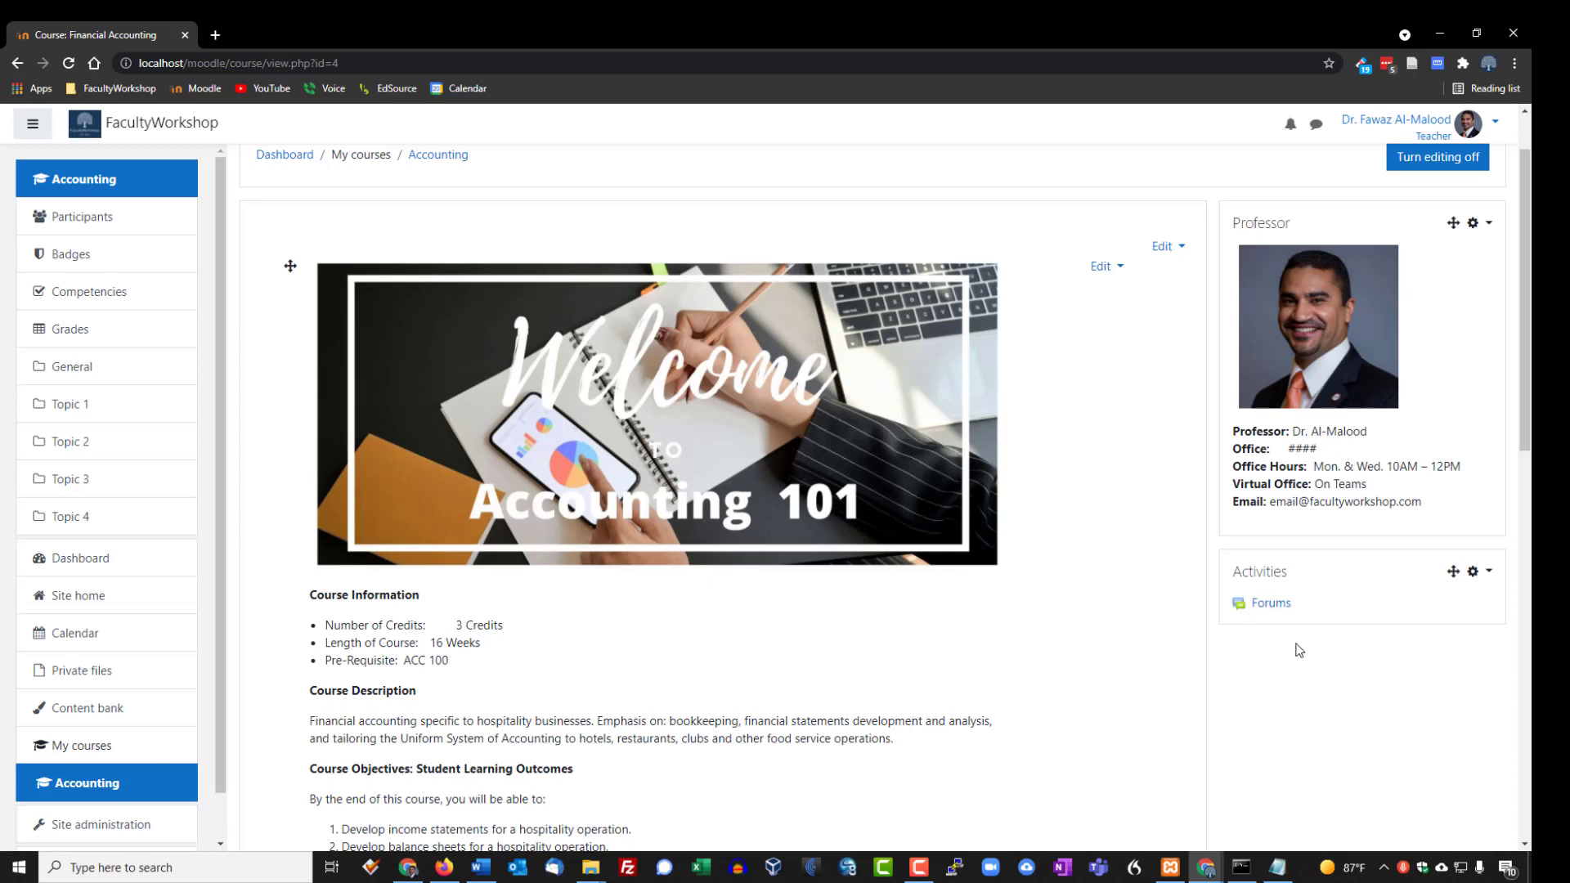
{"action": "key", "text": "F10"}
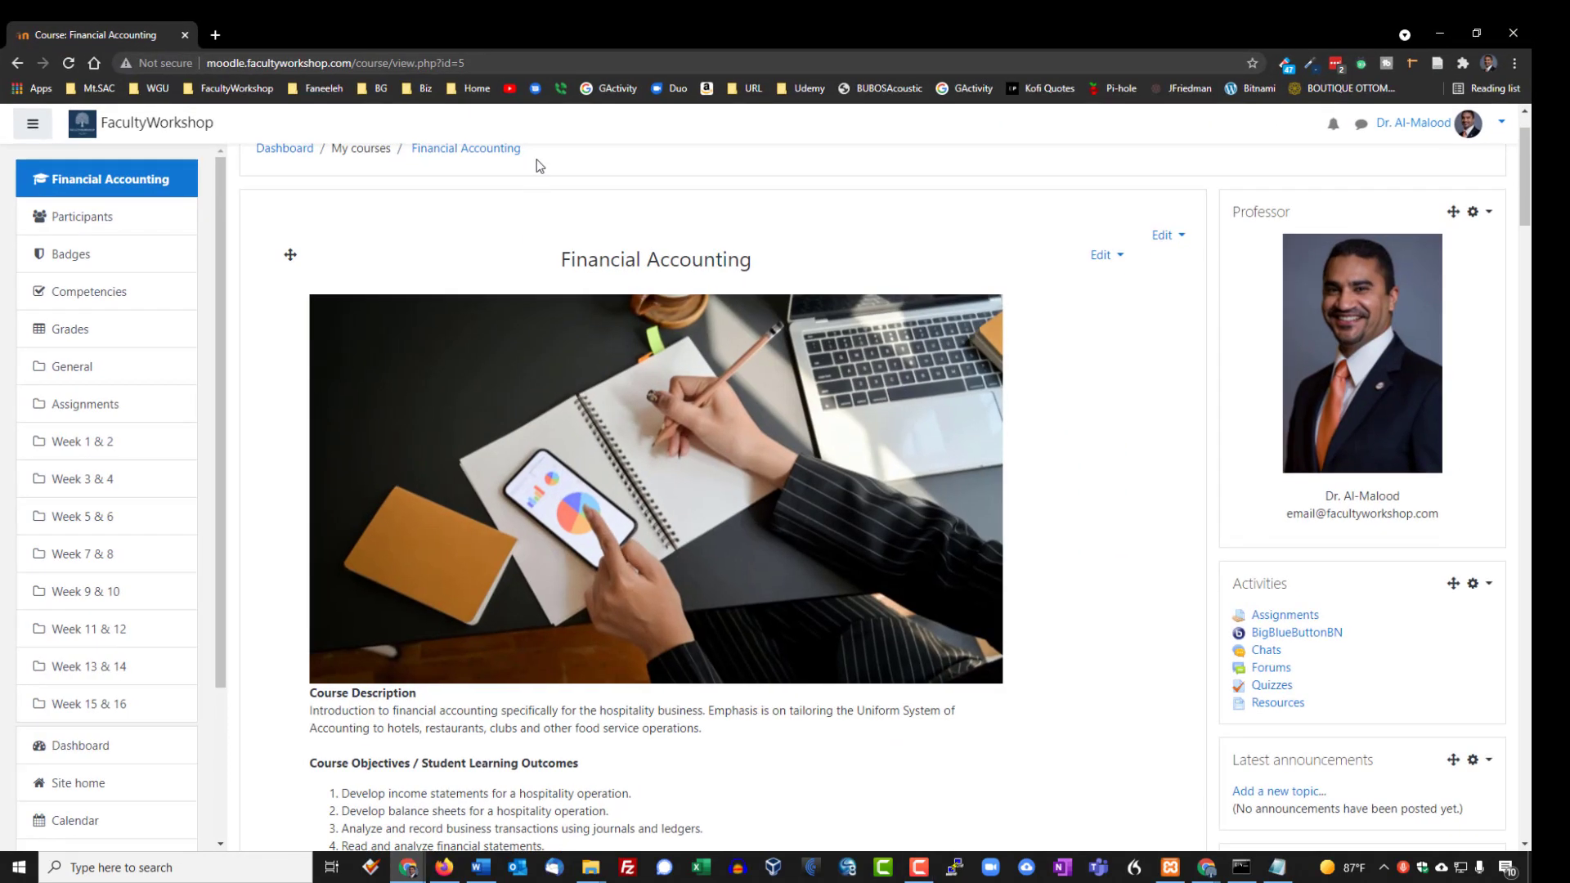
{"action": "left_click_drag", "start_coordinate": [1311, 713], "coordinate": [1232, 580]}
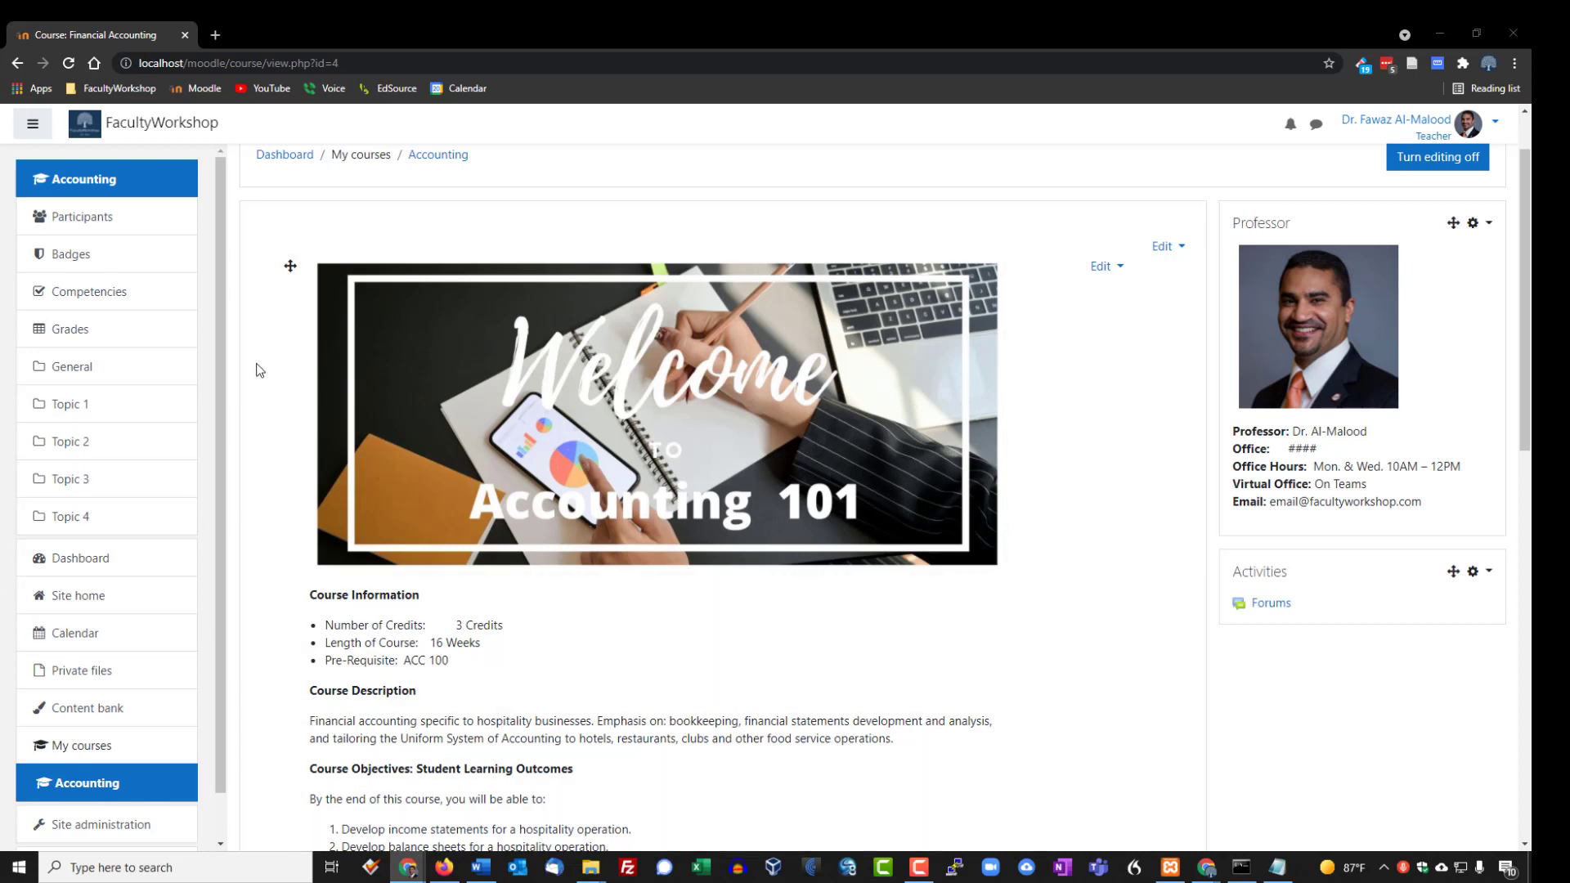
- Add a Latest announcements block to the course page
{"action": "scroll", "coordinate": [225, 540], "scroll_direction": "down", "scroll_amount": 1}
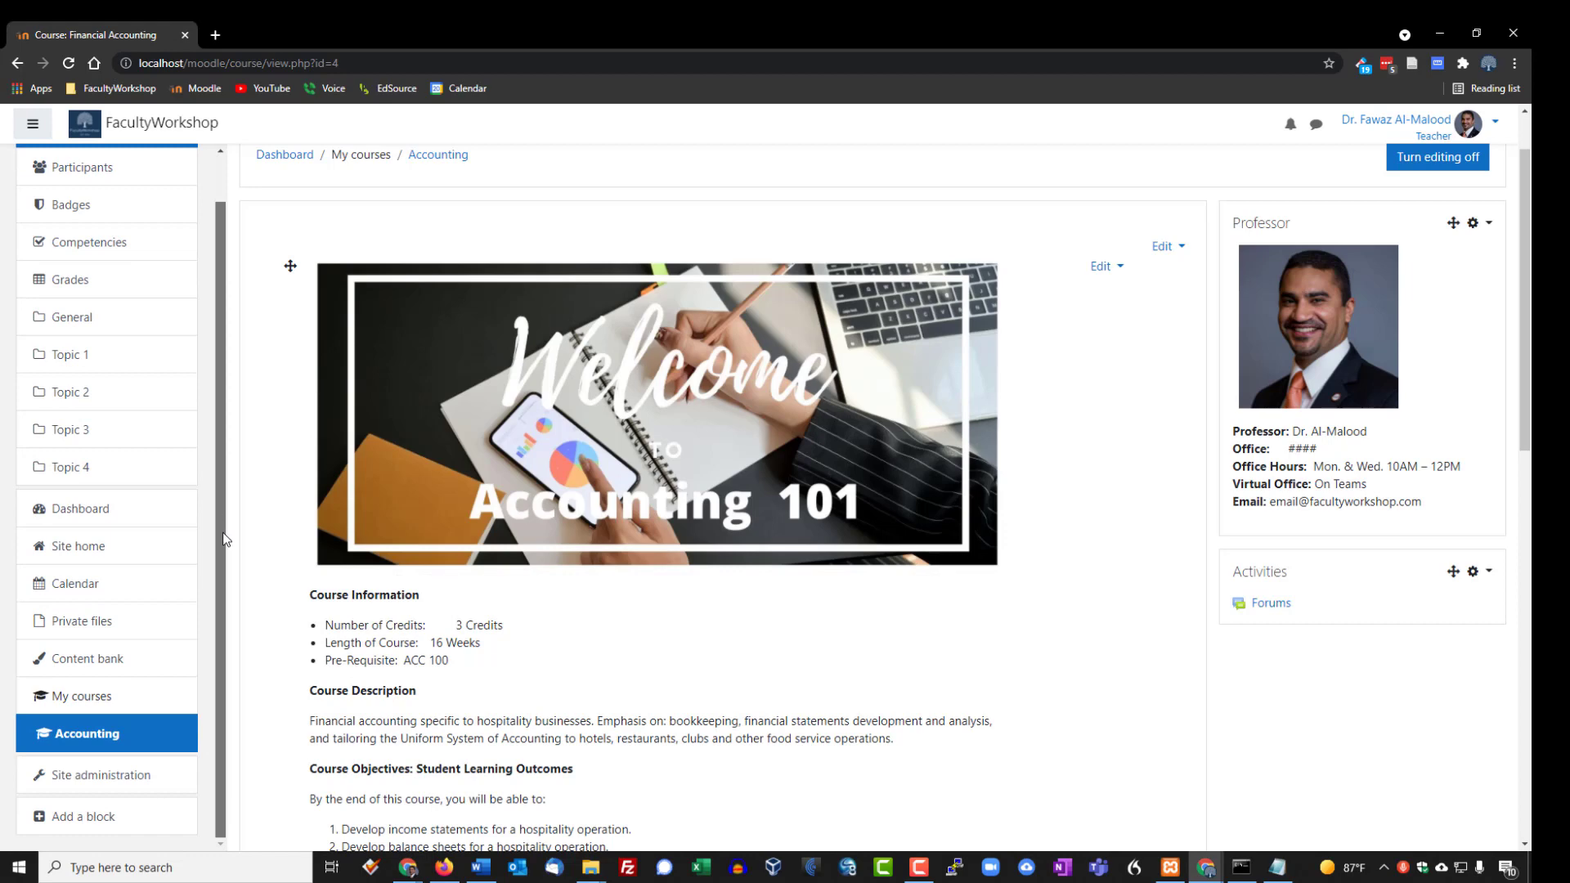
{"action": "left_click", "coordinate": [90, 822]}
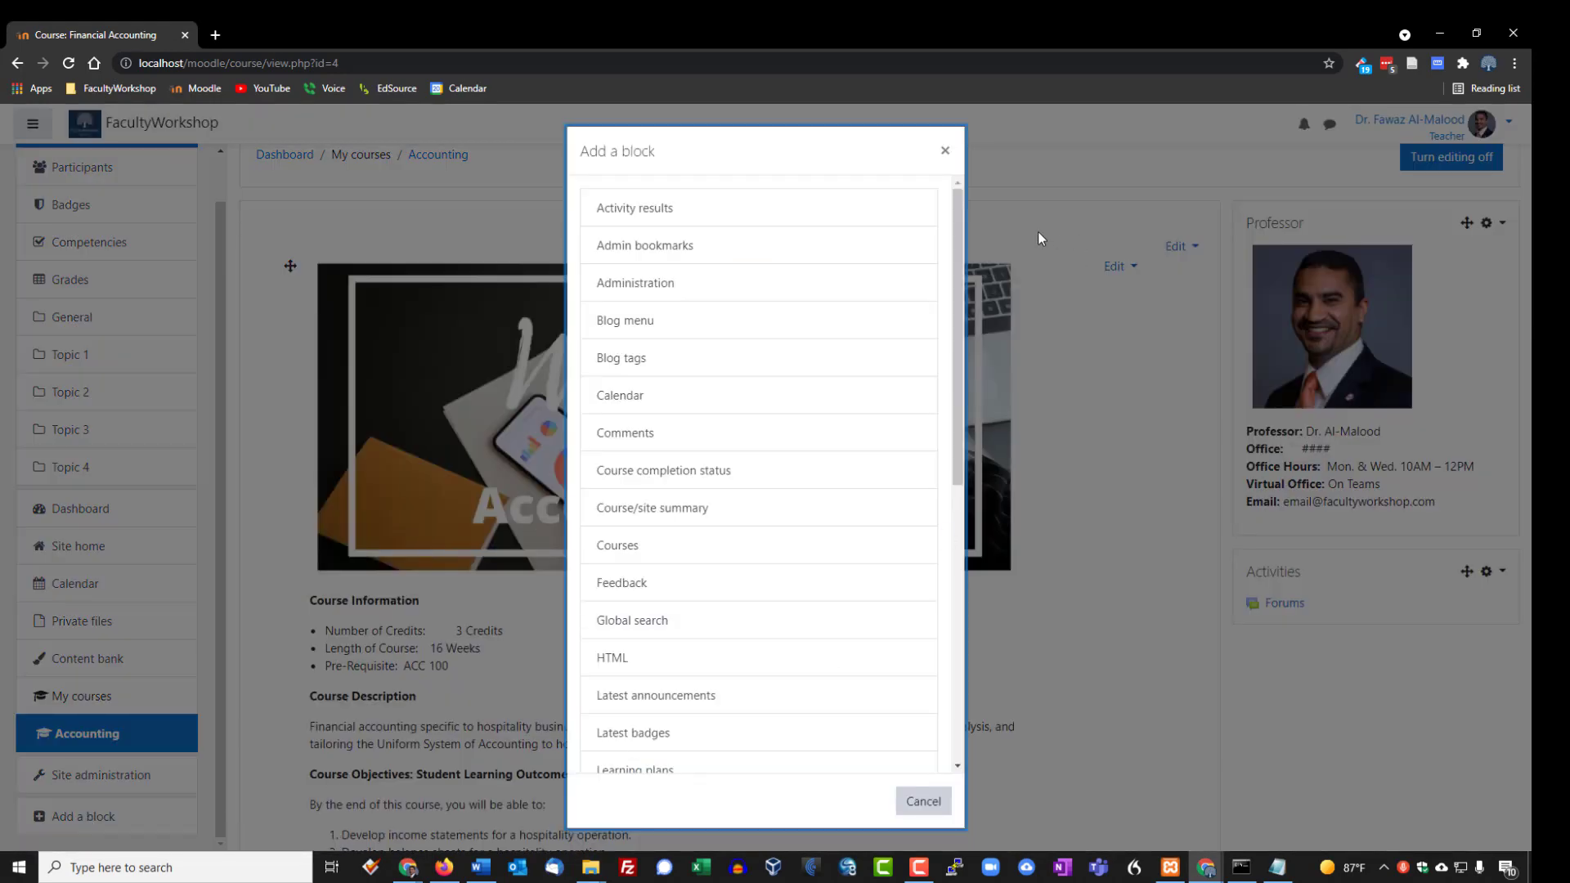
{"action": "left_click_drag", "start_coordinate": [954, 247], "coordinate": [948, 388]}
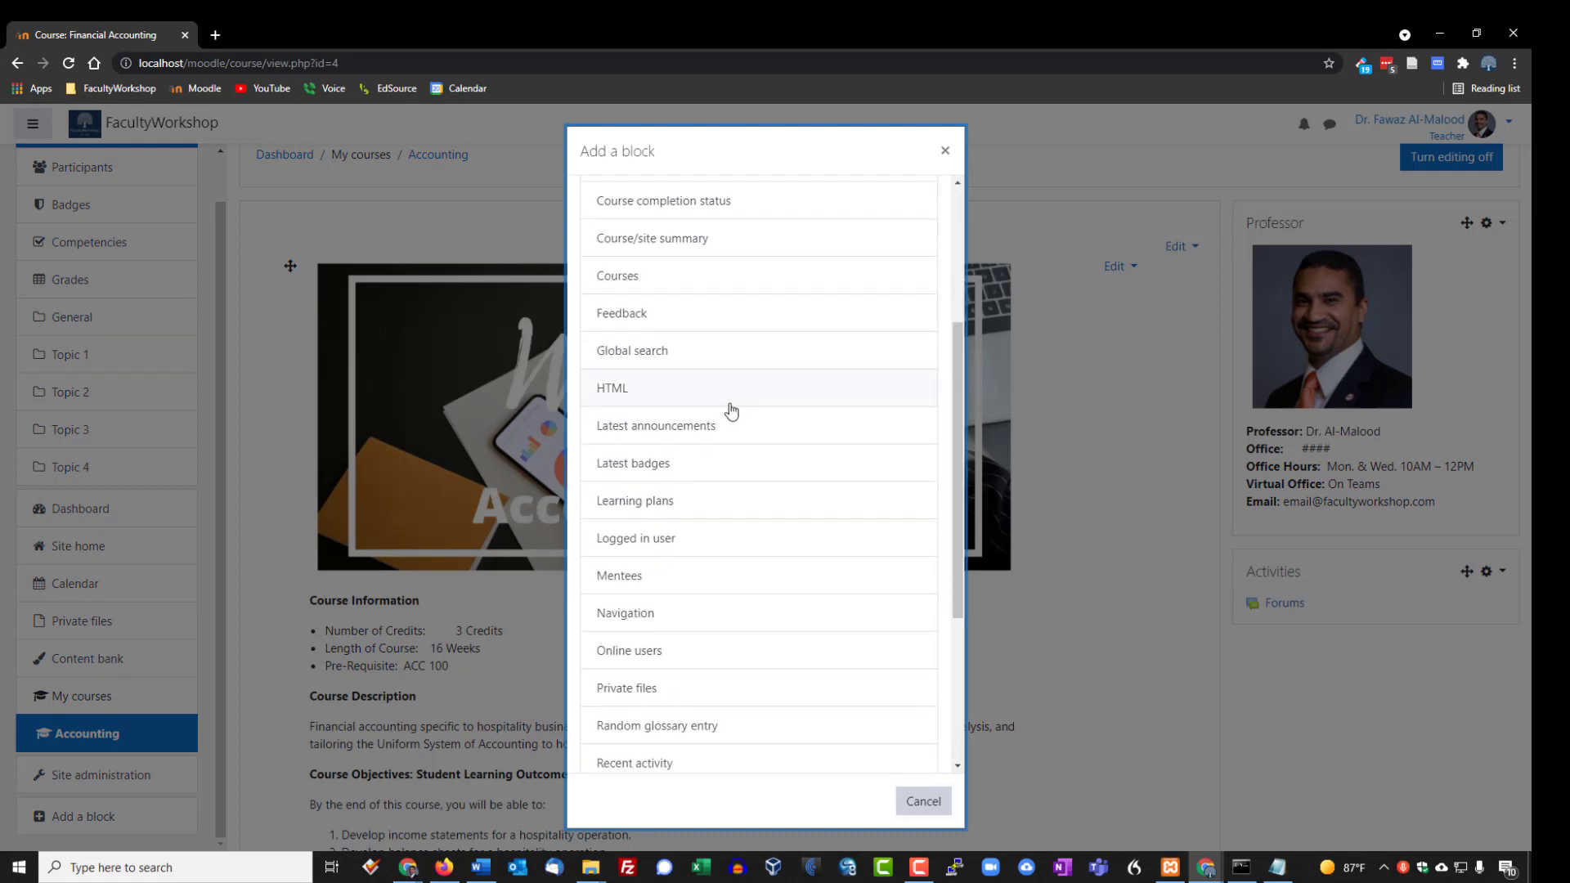
{"action": "left_click", "coordinate": [652, 432]}
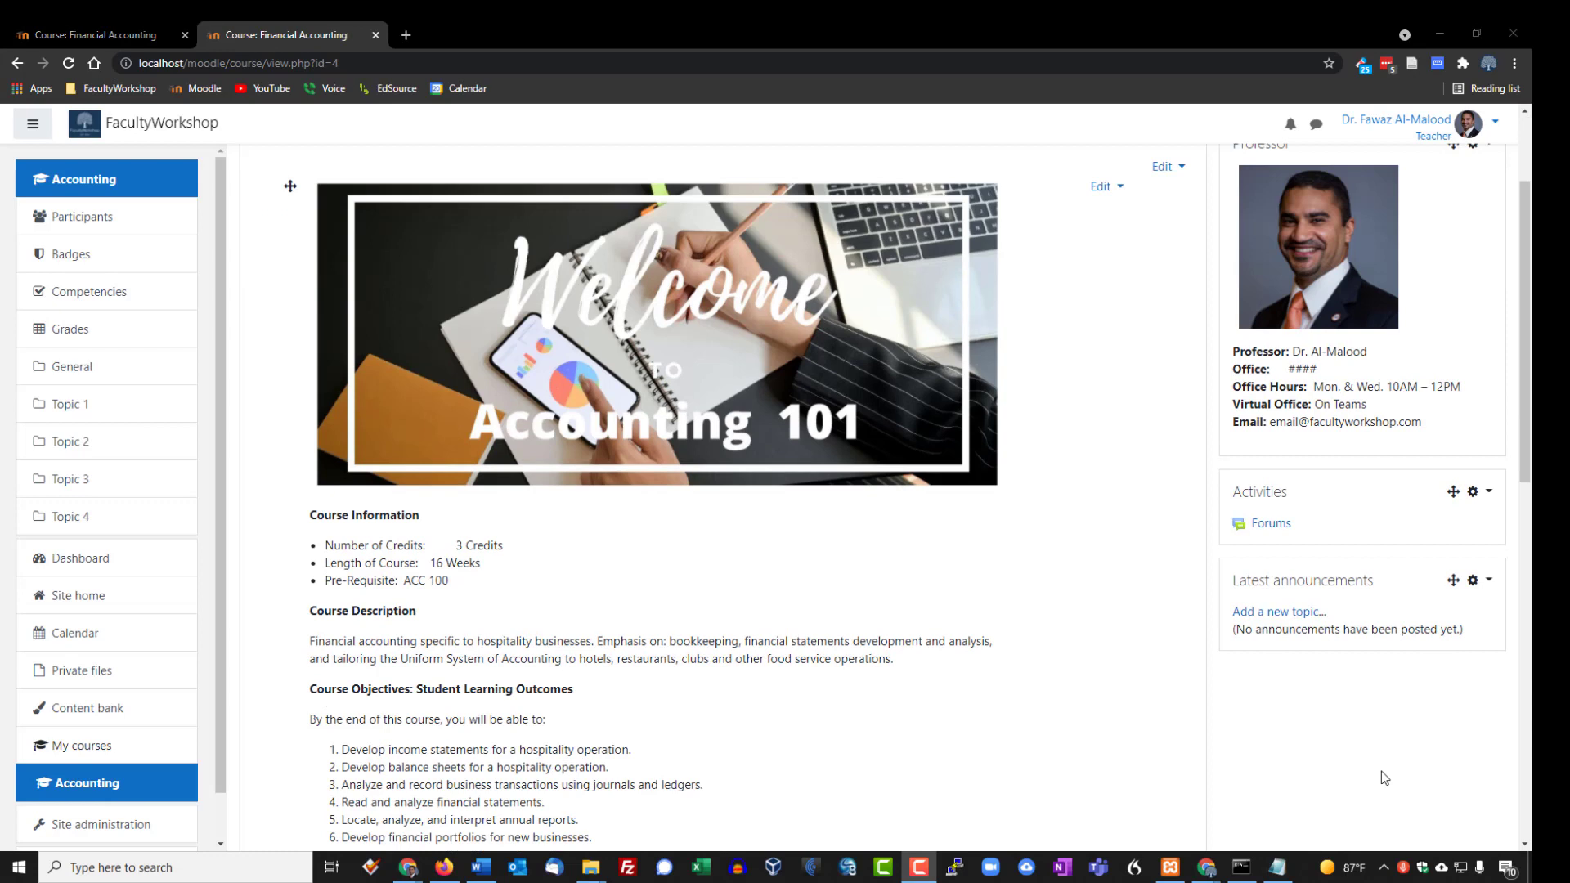
- Add an Upcoming events block to the course page
{"action": "scroll", "coordinate": [1377, 759], "scroll_direction": "down", "scroll_amount": 1}
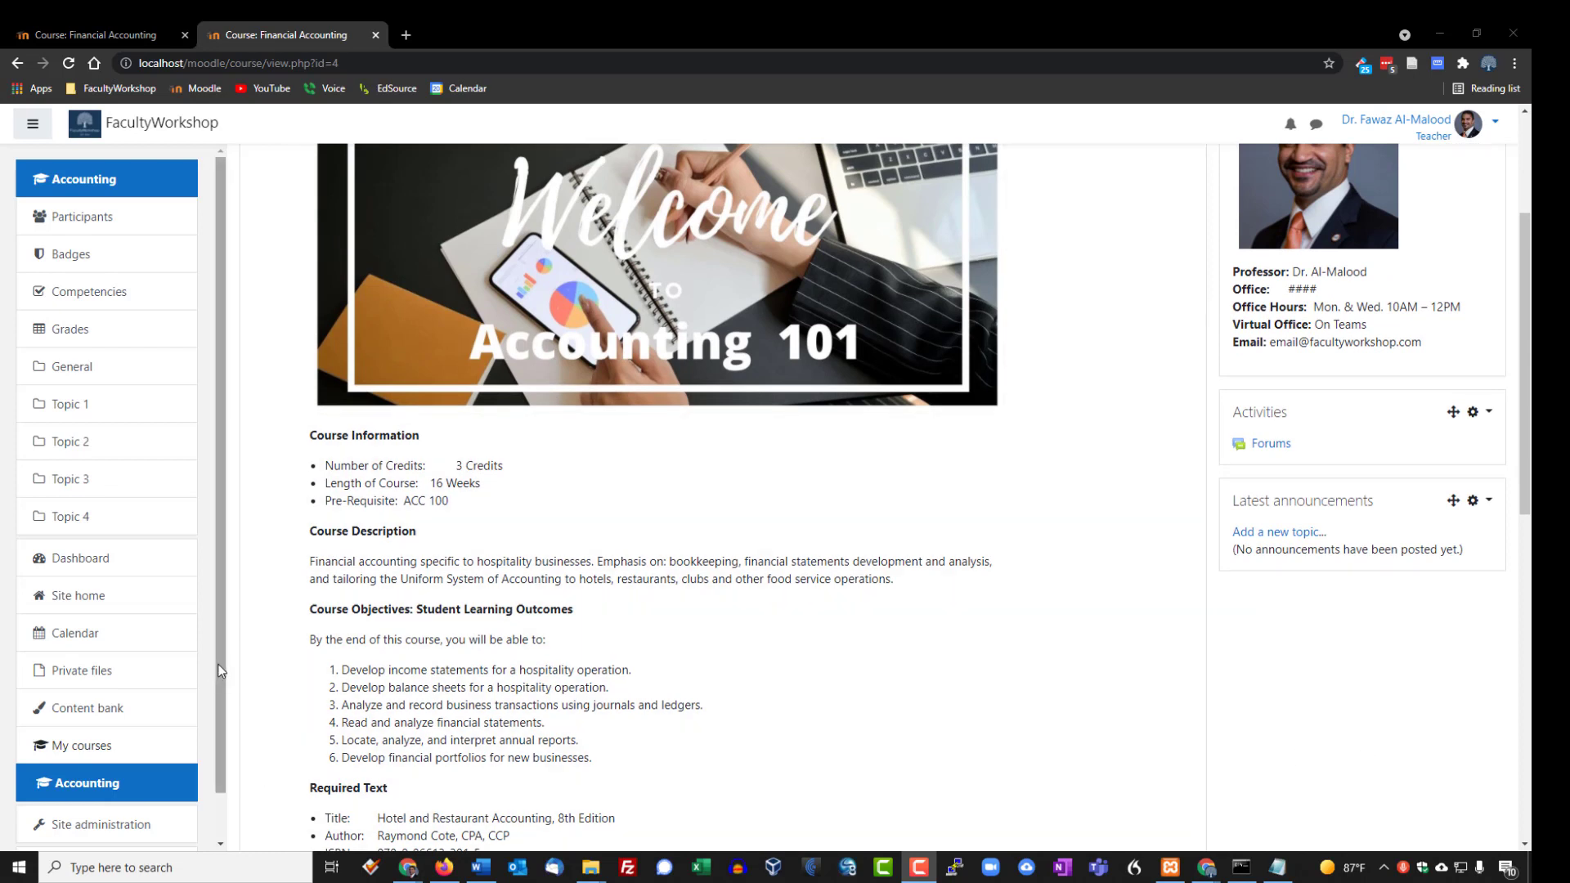
{"action": "scroll", "coordinate": [219, 671], "scroll_direction": "down", "scroll_amount": 1}
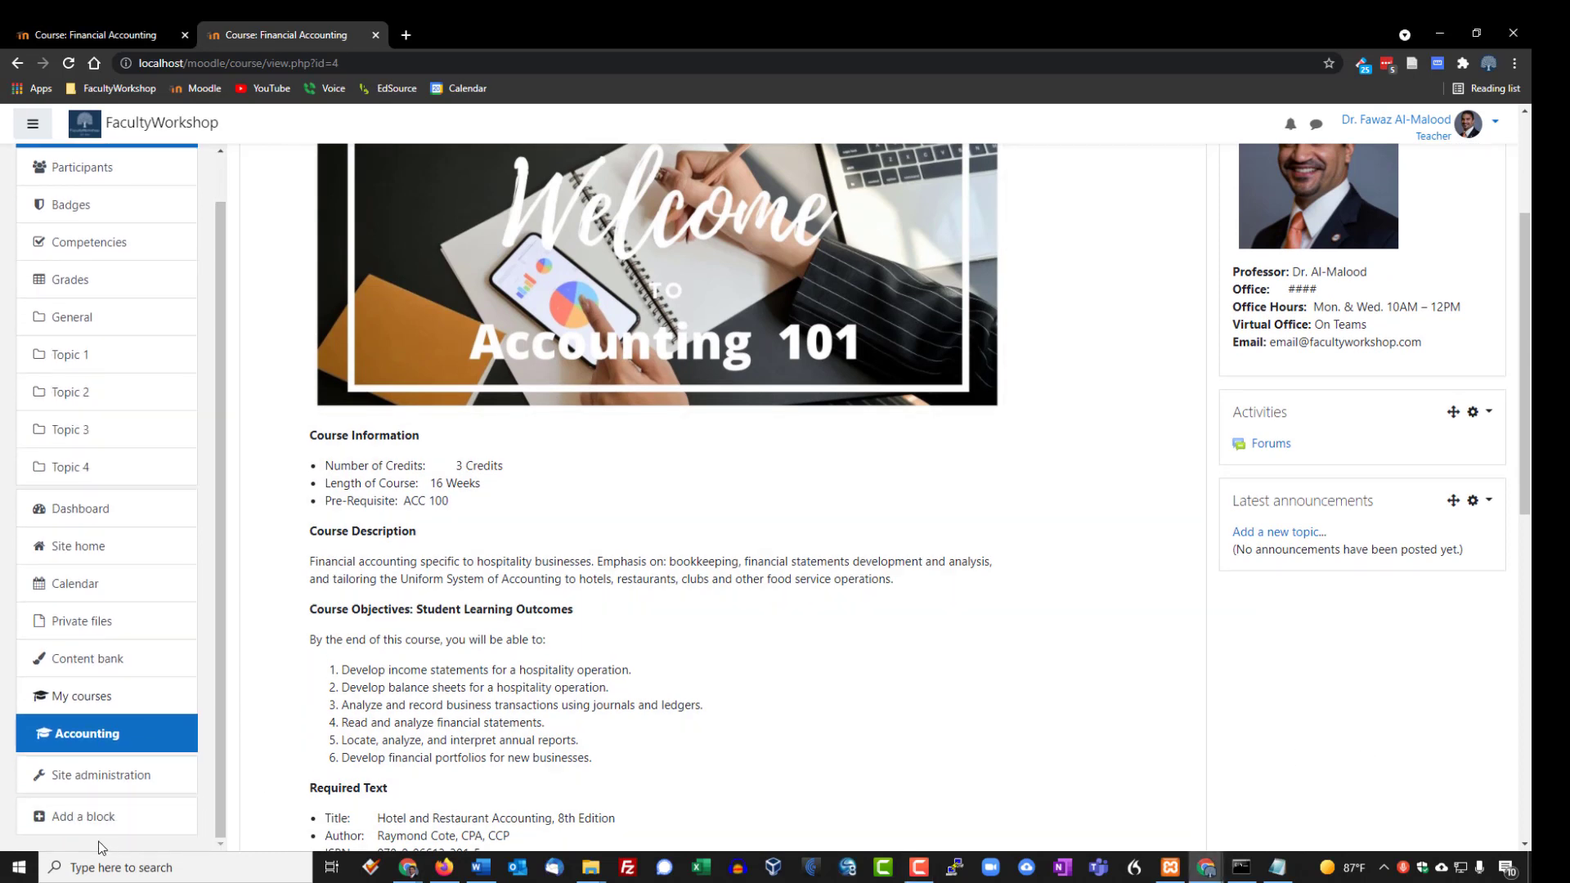
{"action": "left_click", "coordinate": [66, 818]}
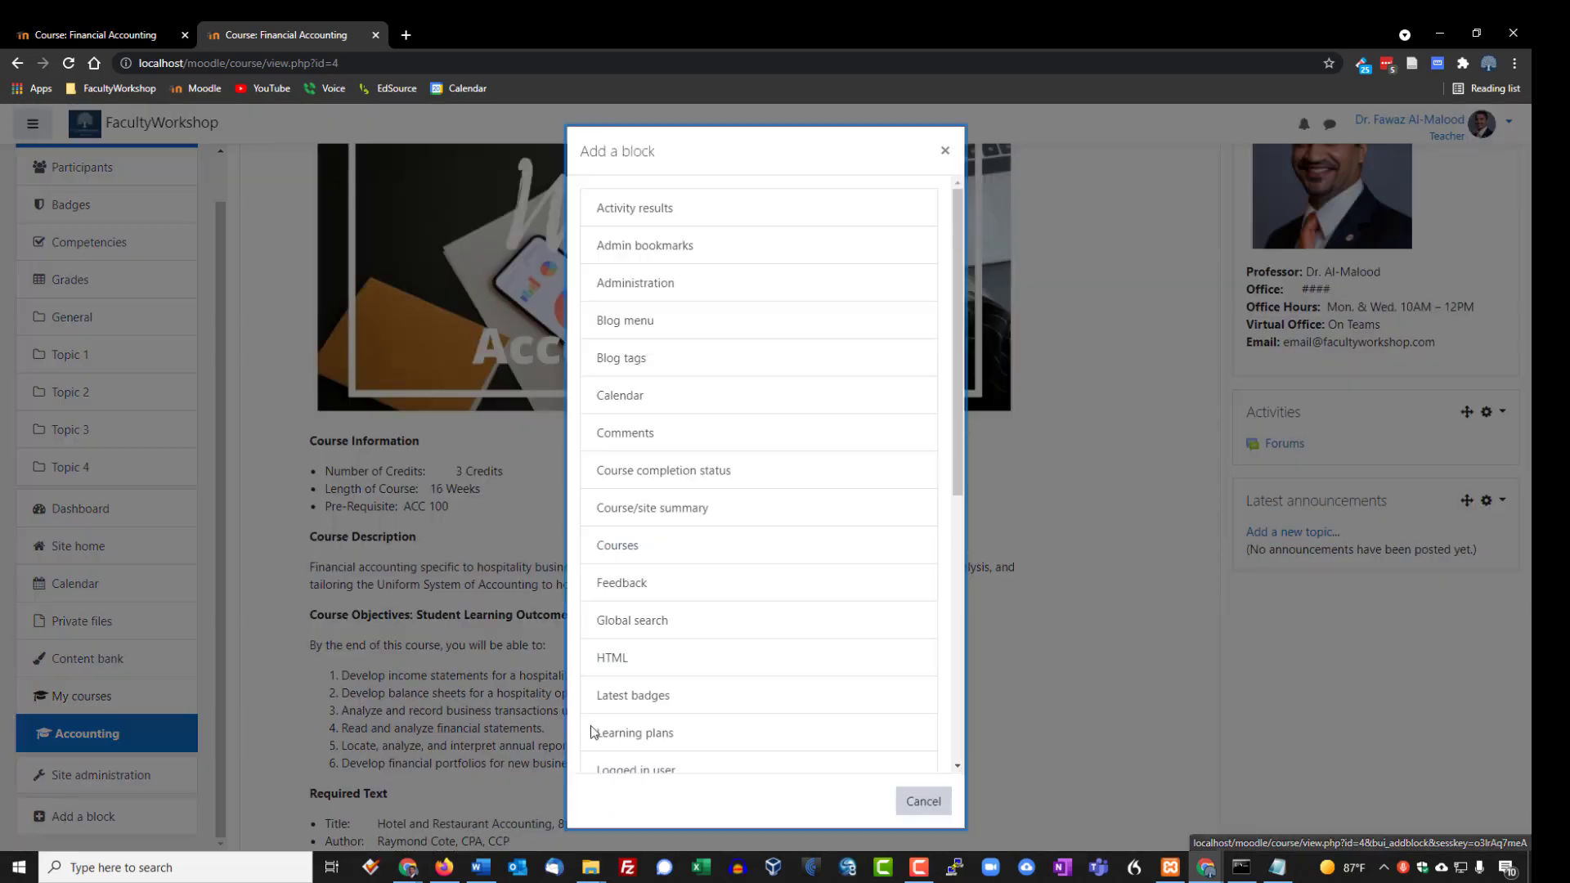
{"action": "left_click_drag", "start_coordinate": [955, 286], "coordinate": [939, 605]}
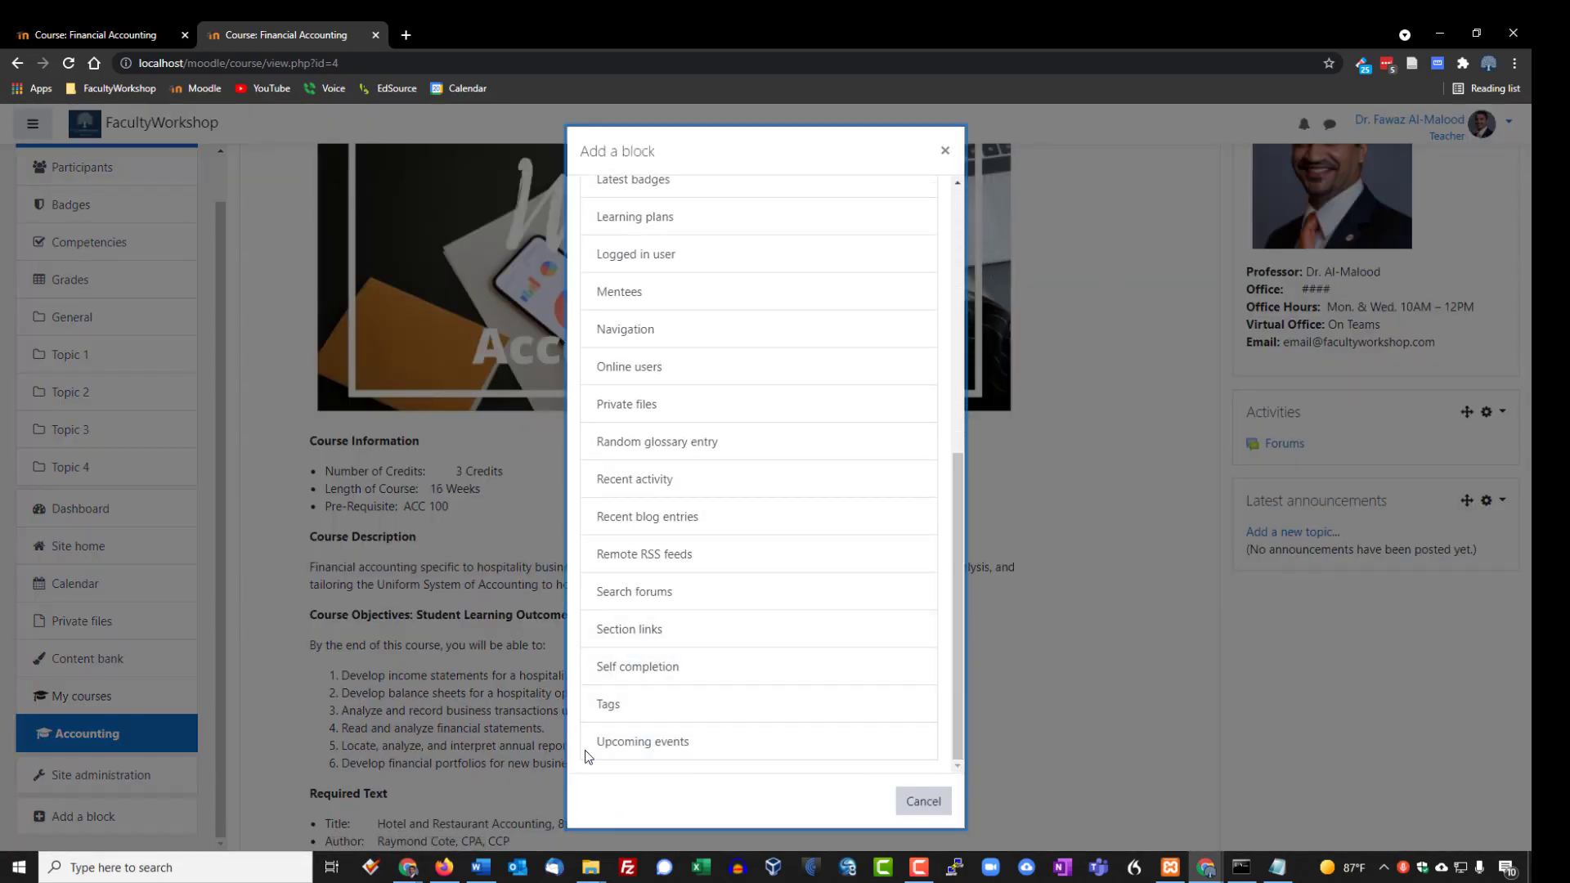
{"action": "left_click", "coordinate": [661, 754]}
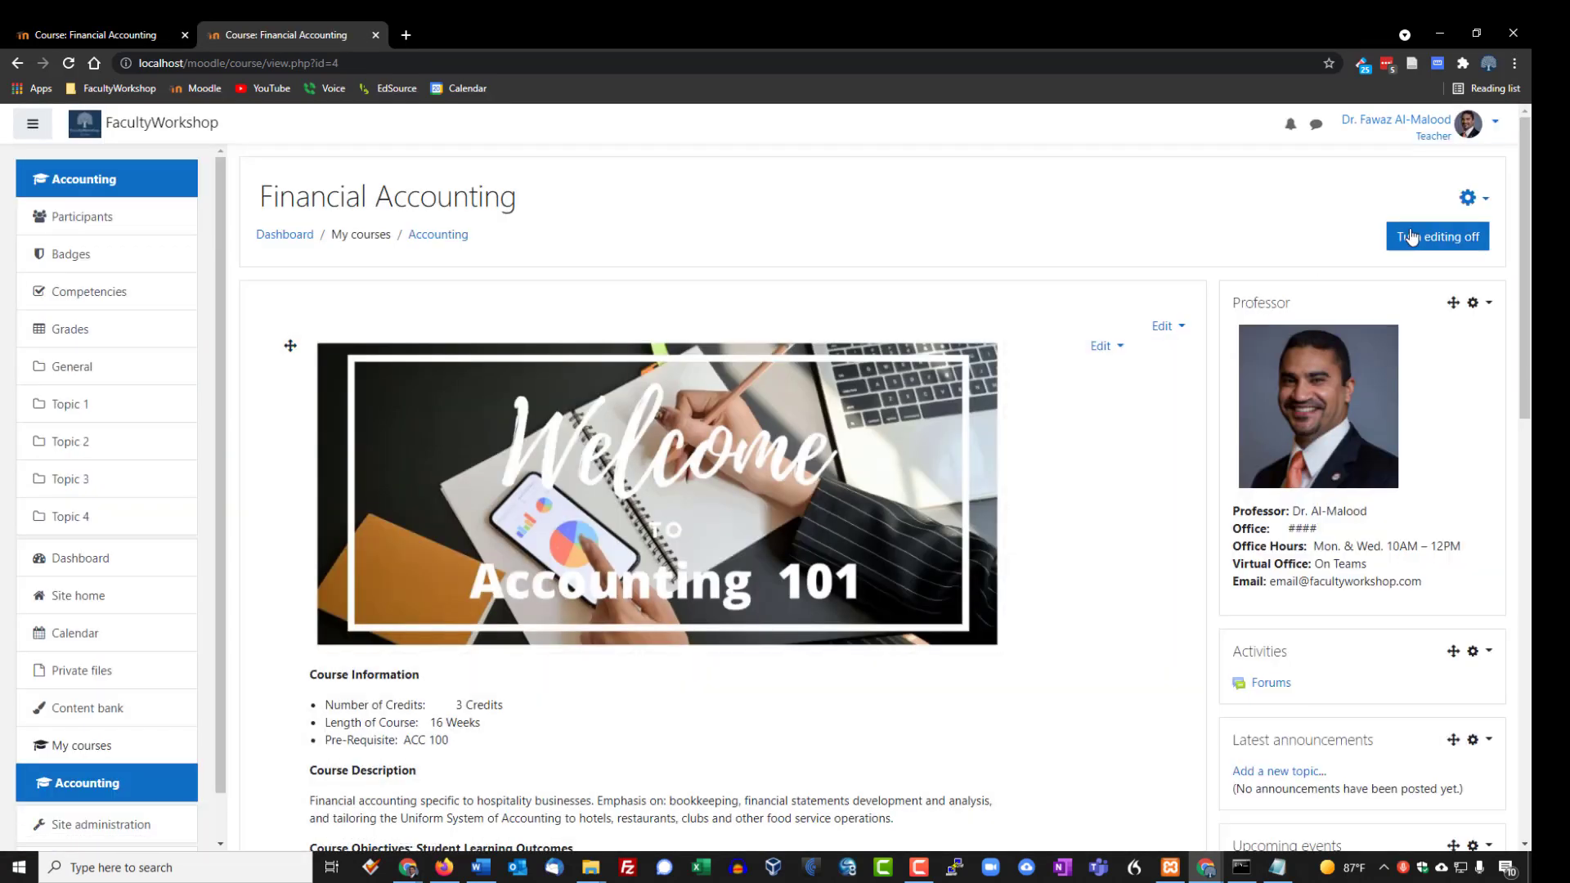
- Review the Activities, Latest announcements and Upcoming events blocks alongside the course content
{"action": "left_click_drag", "start_coordinate": [1528, 156], "coordinate": [1529, 208]}
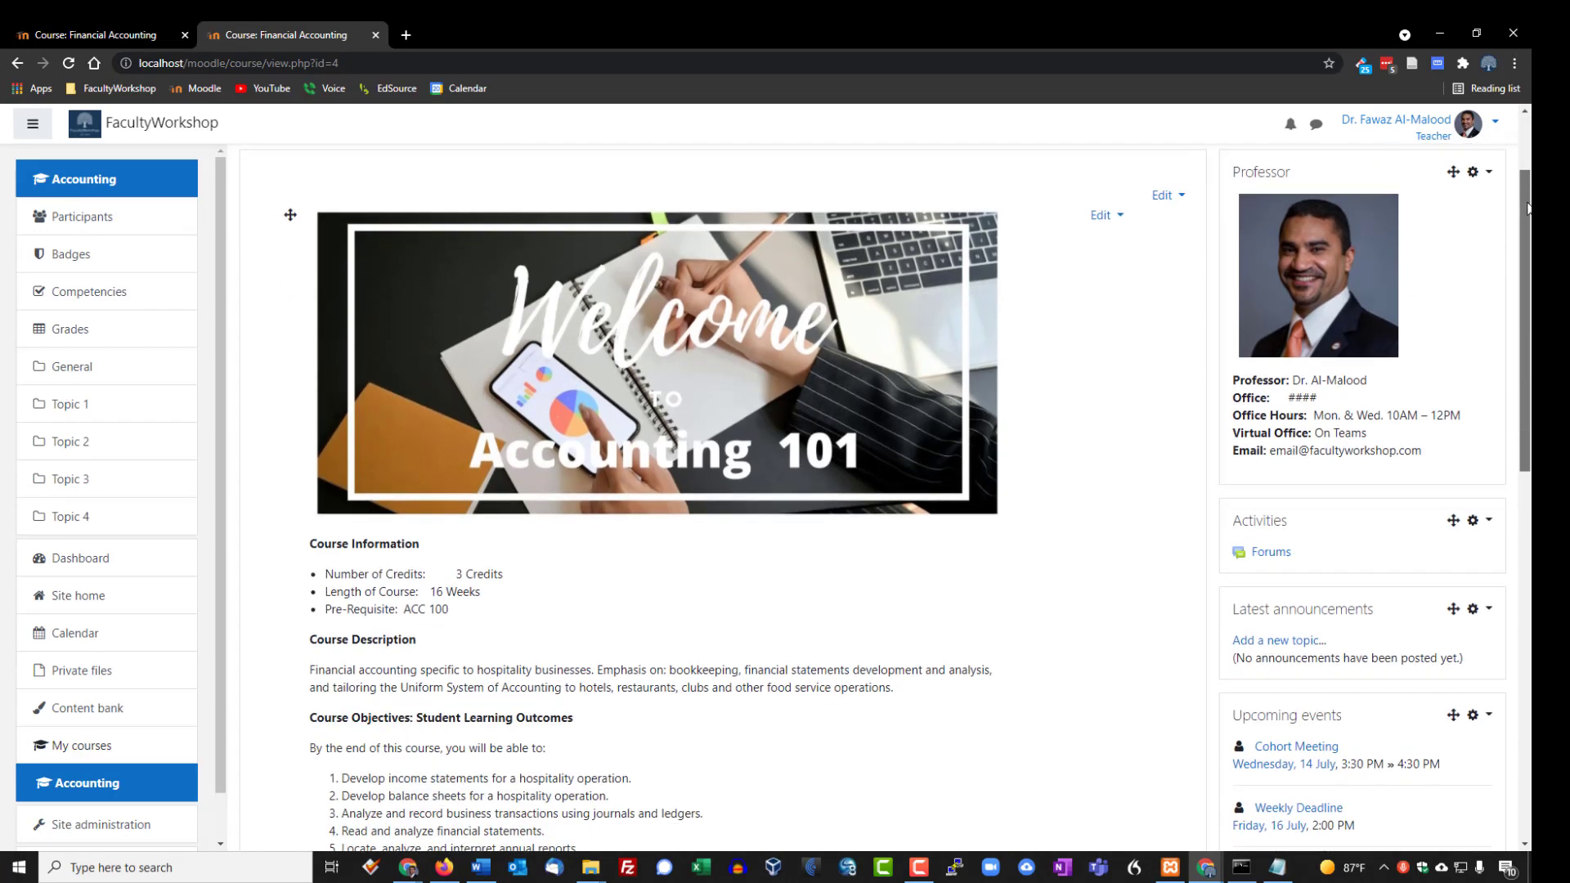
{"action": "scroll", "coordinate": [1474, 357], "scroll_direction": "down", "scroll_amount": 4}
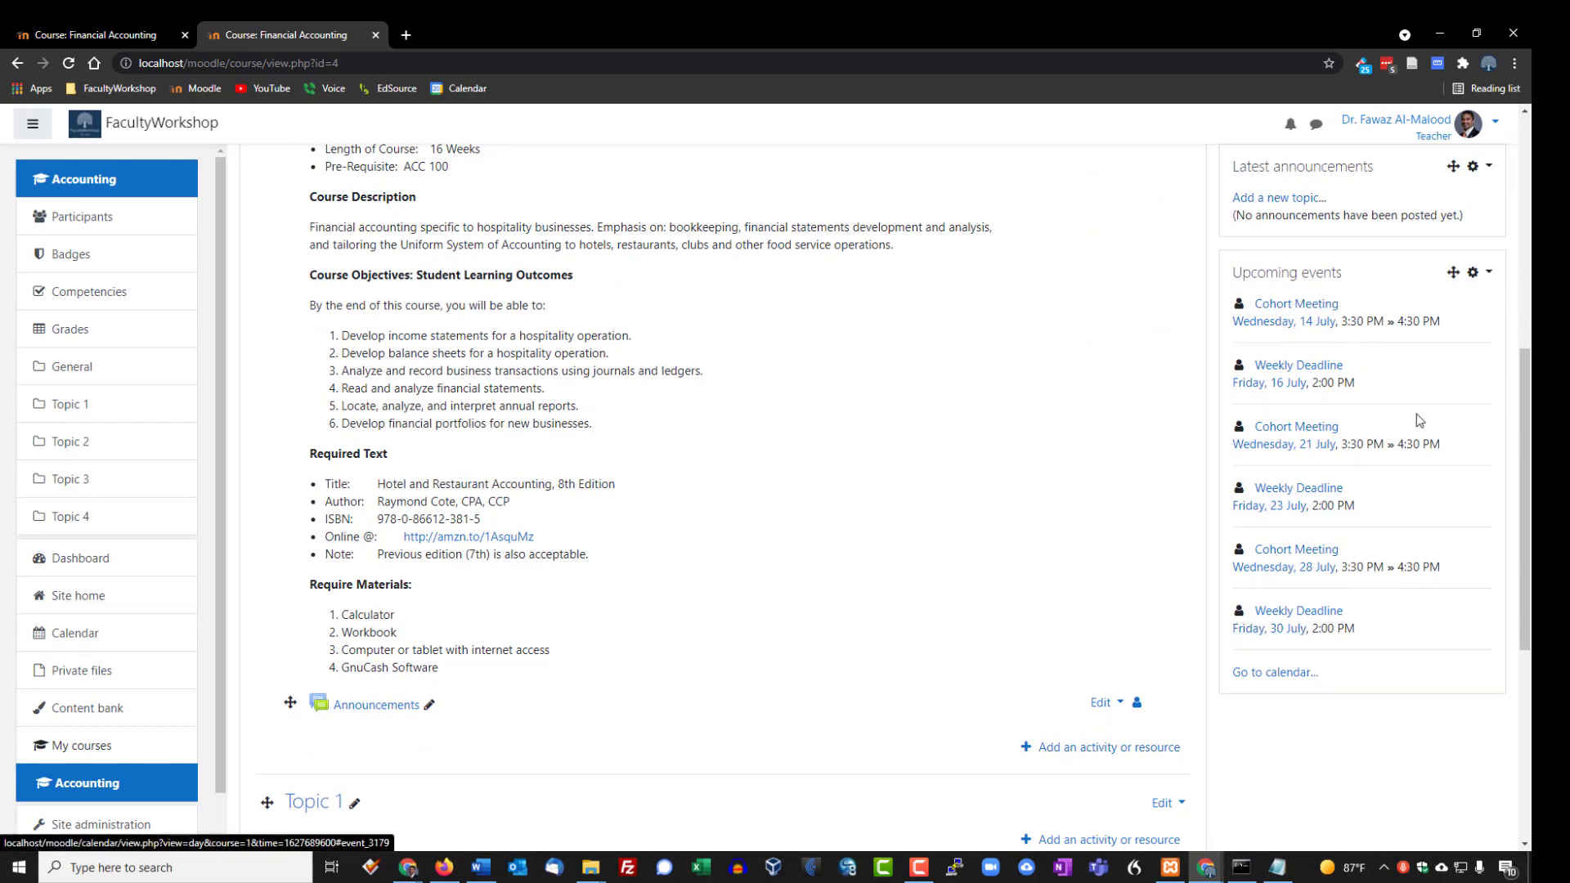
{"action": "scroll", "coordinate": [1146, 456], "scroll_direction": "up", "scroll_amount": 7}
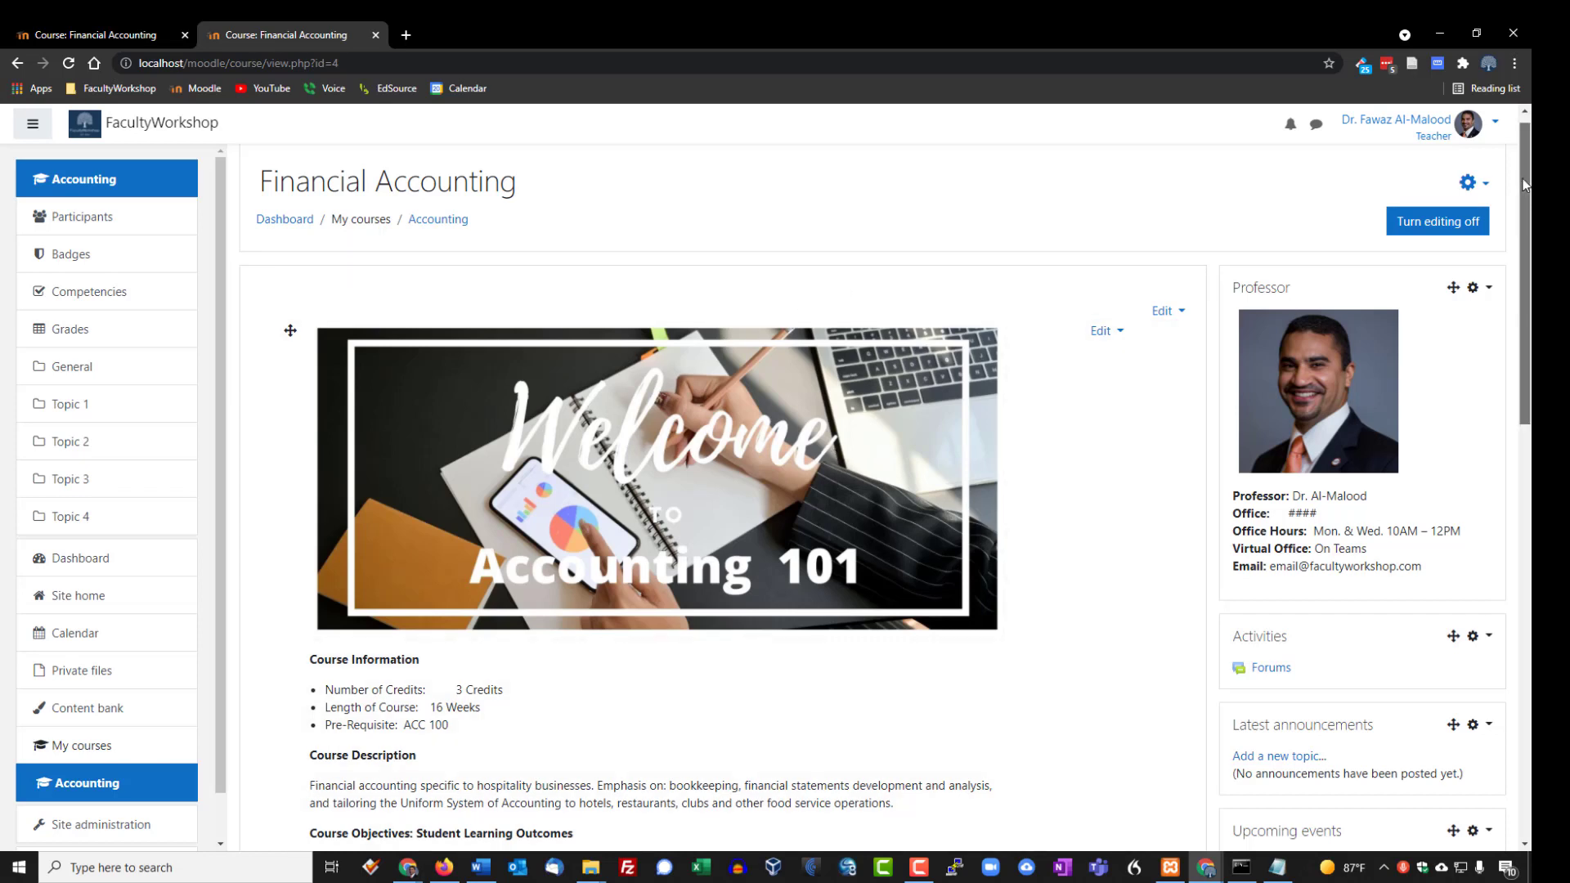
{"action": "left_click_drag", "start_coordinate": [1518, 210], "coordinate": [1524, 314]}
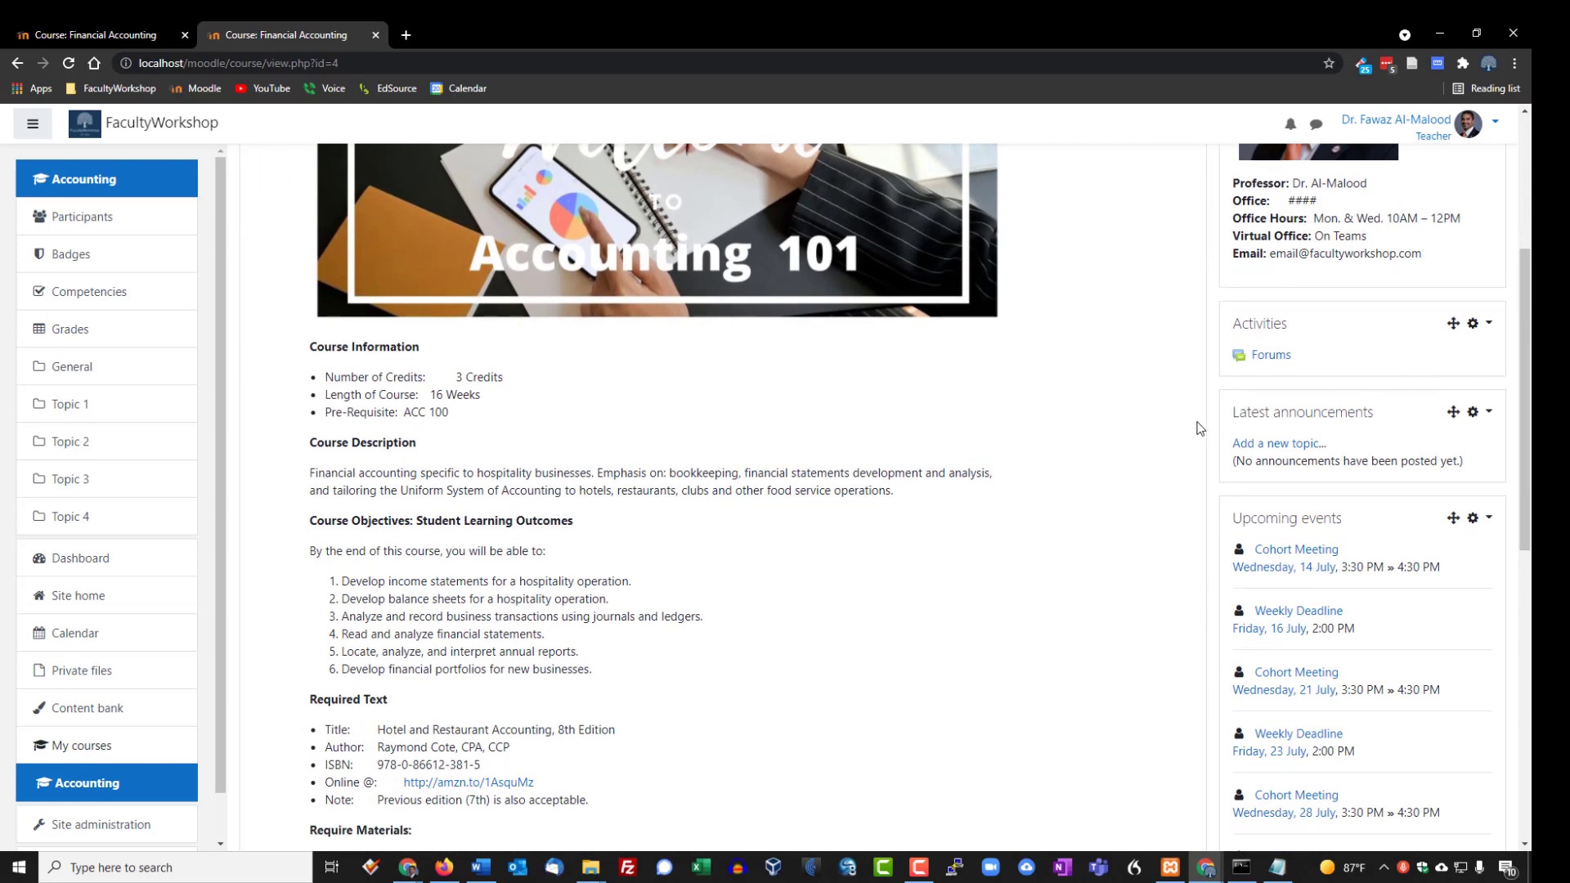
{"action": "left_click_drag", "start_coordinate": [1383, 414], "coordinate": [1231, 414]}
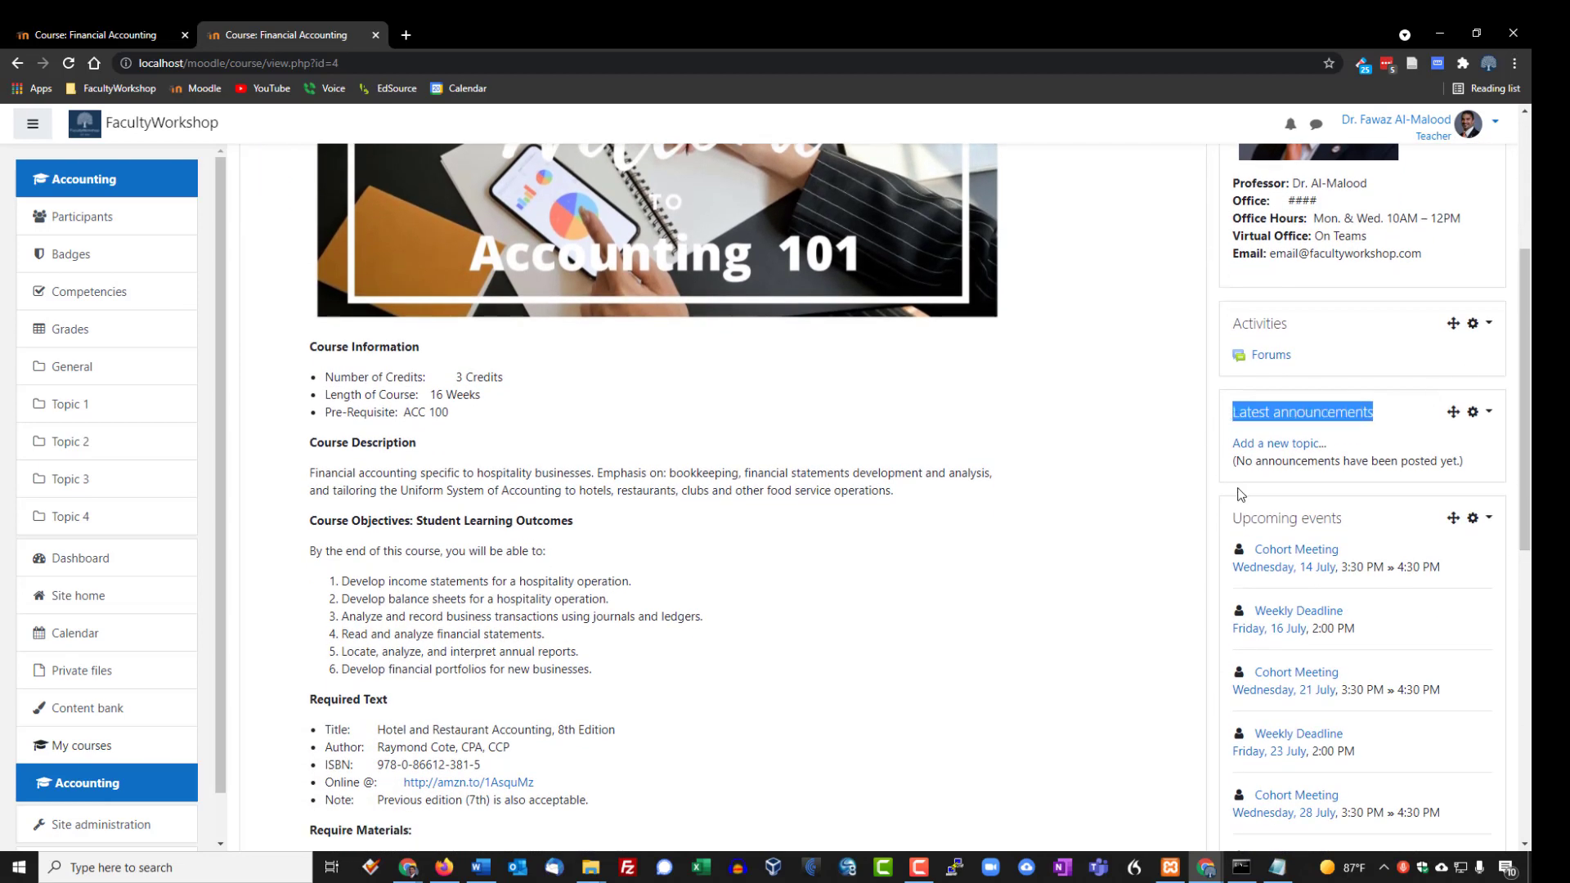
{"action": "scroll", "coordinate": [1190, 457], "scroll_direction": "down", "scroll_amount": 1}
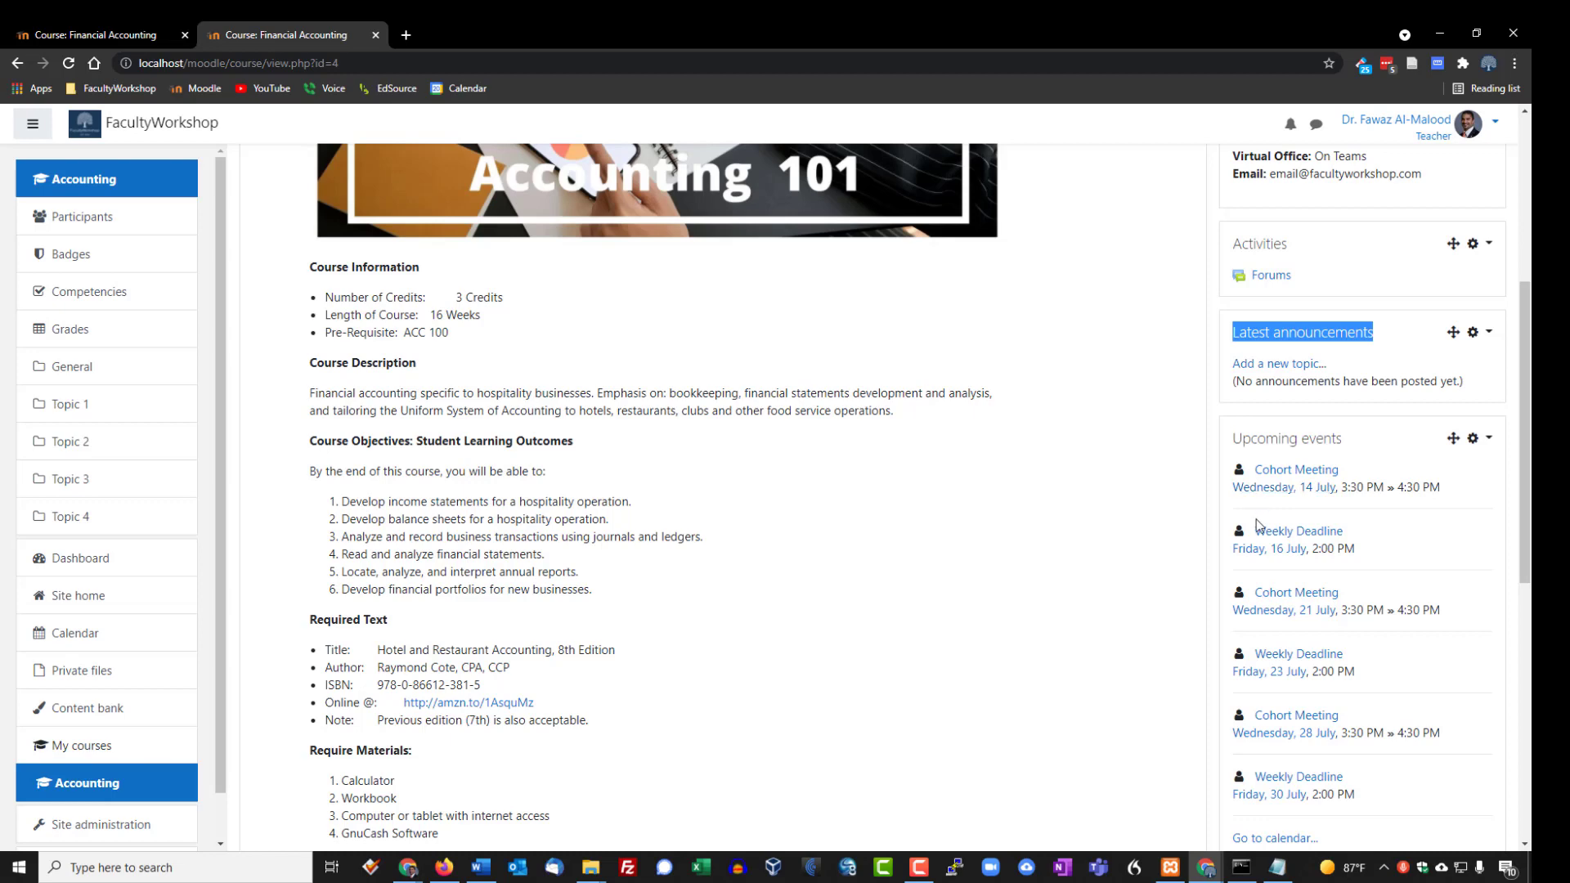
{"action": "scroll", "coordinate": [1159, 463], "scroll_direction": "up", "scroll_amount": 5}
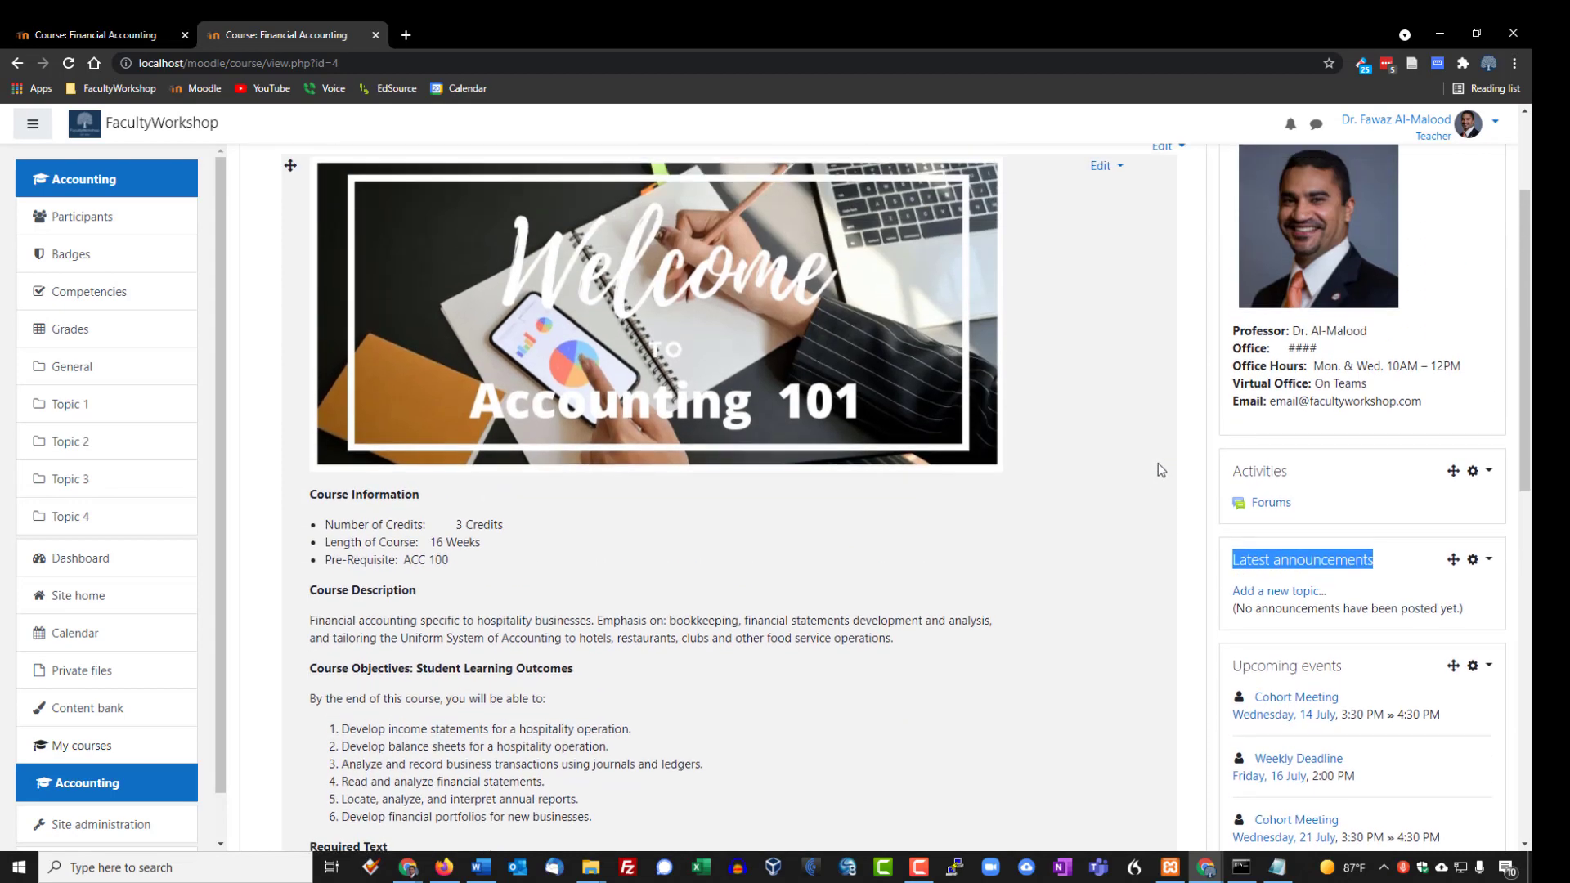
- Turn editing off for the course and view the finished page with its banner and blocks
{"action": "left_click", "coordinate": [1224, 220]}
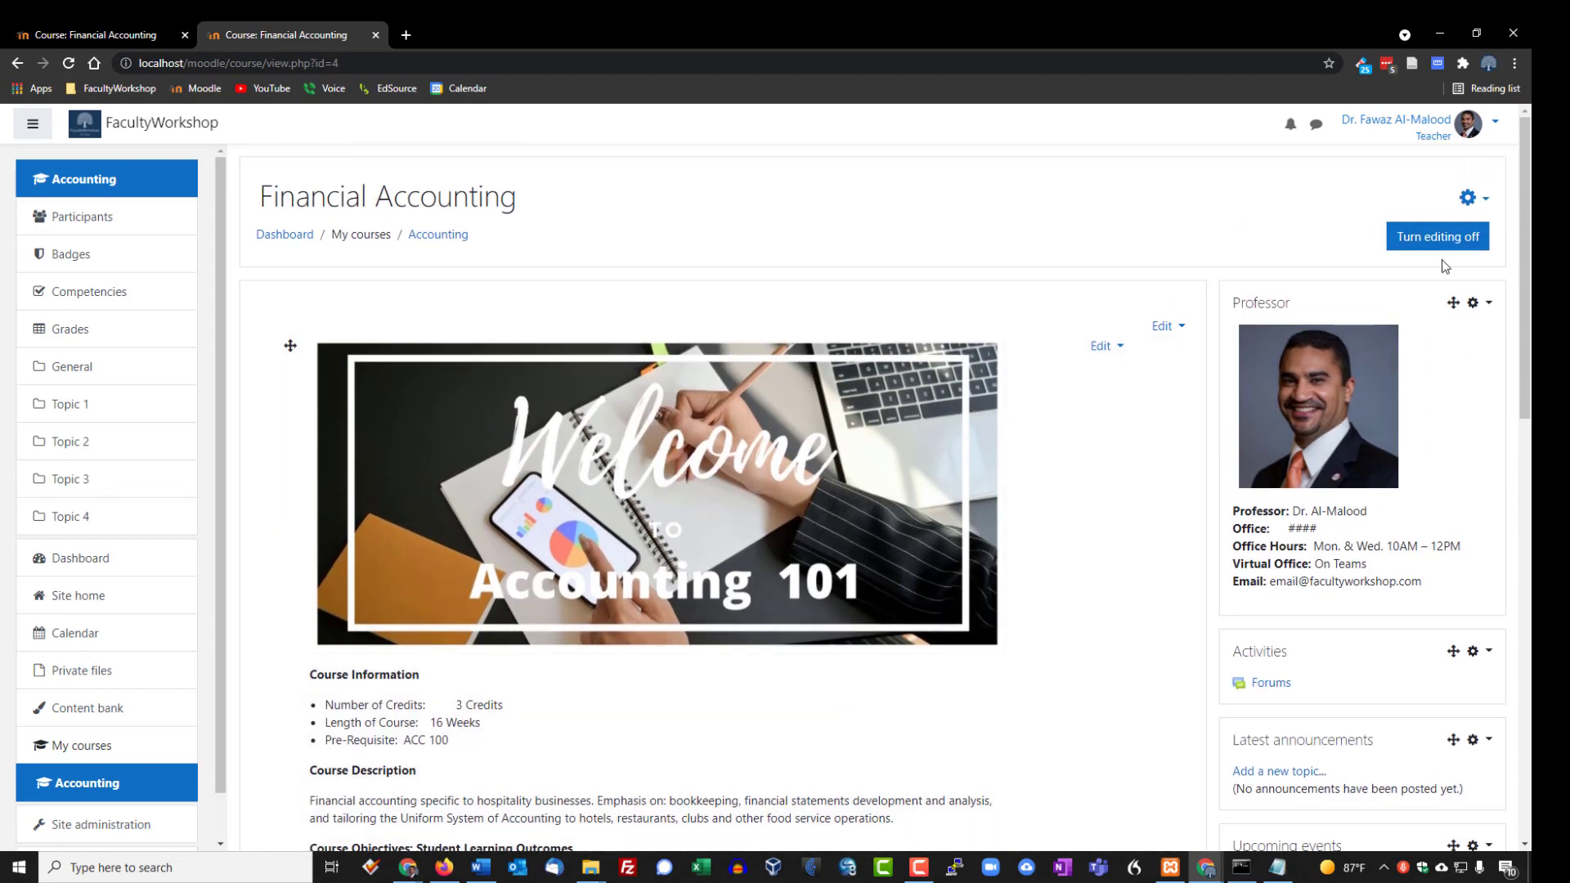
{"action": "left_click", "coordinate": [1463, 250]}
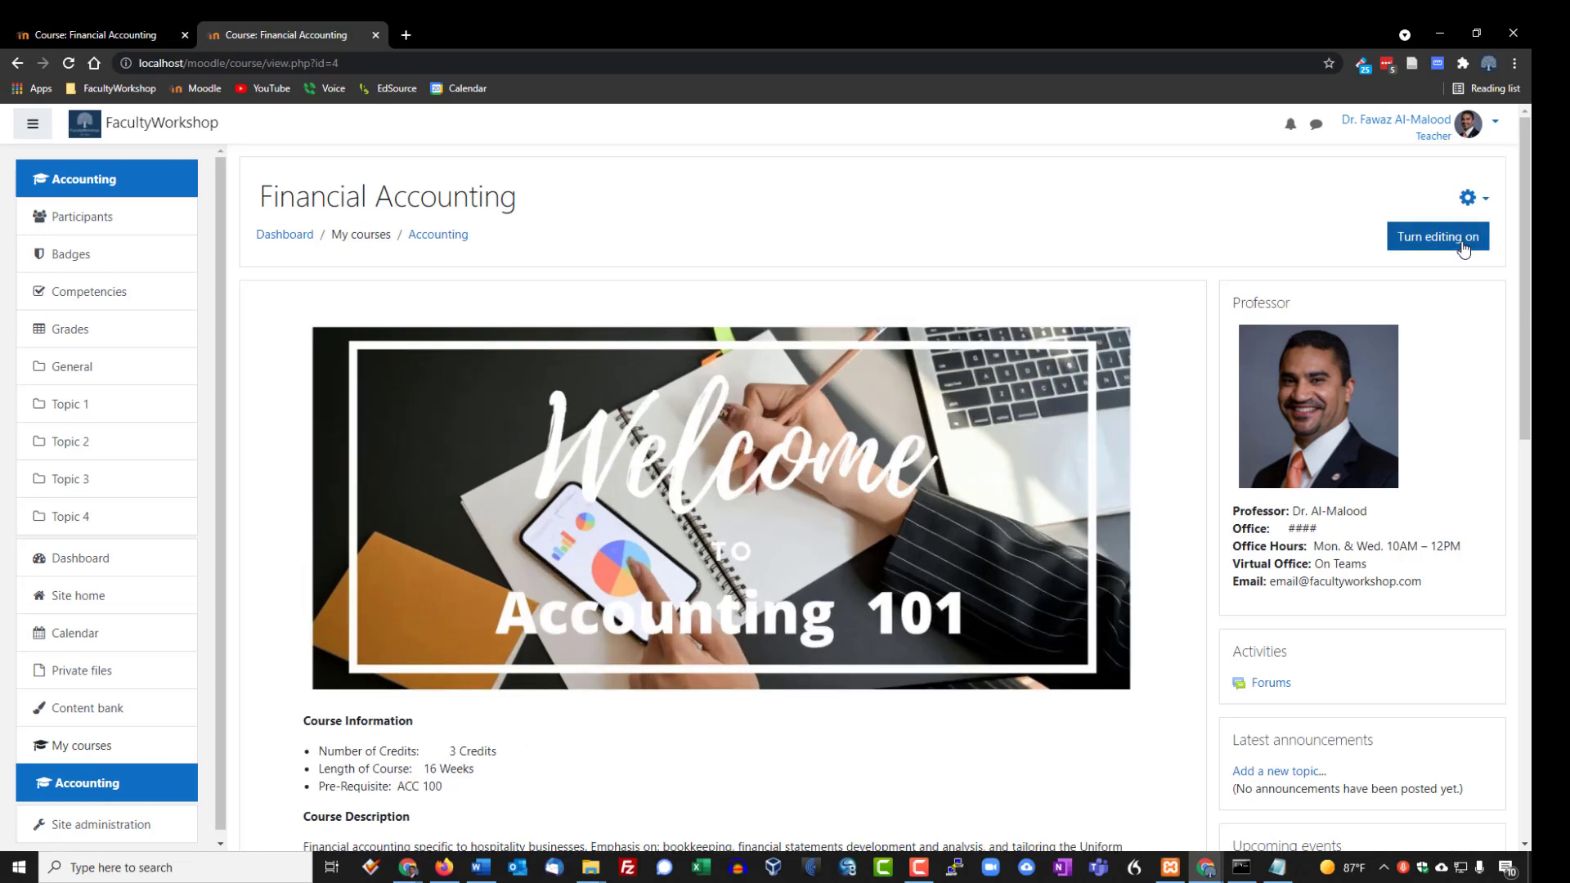
{"action": "scroll", "coordinate": [1199, 561], "scroll_direction": "down", "scroll_amount": 2}
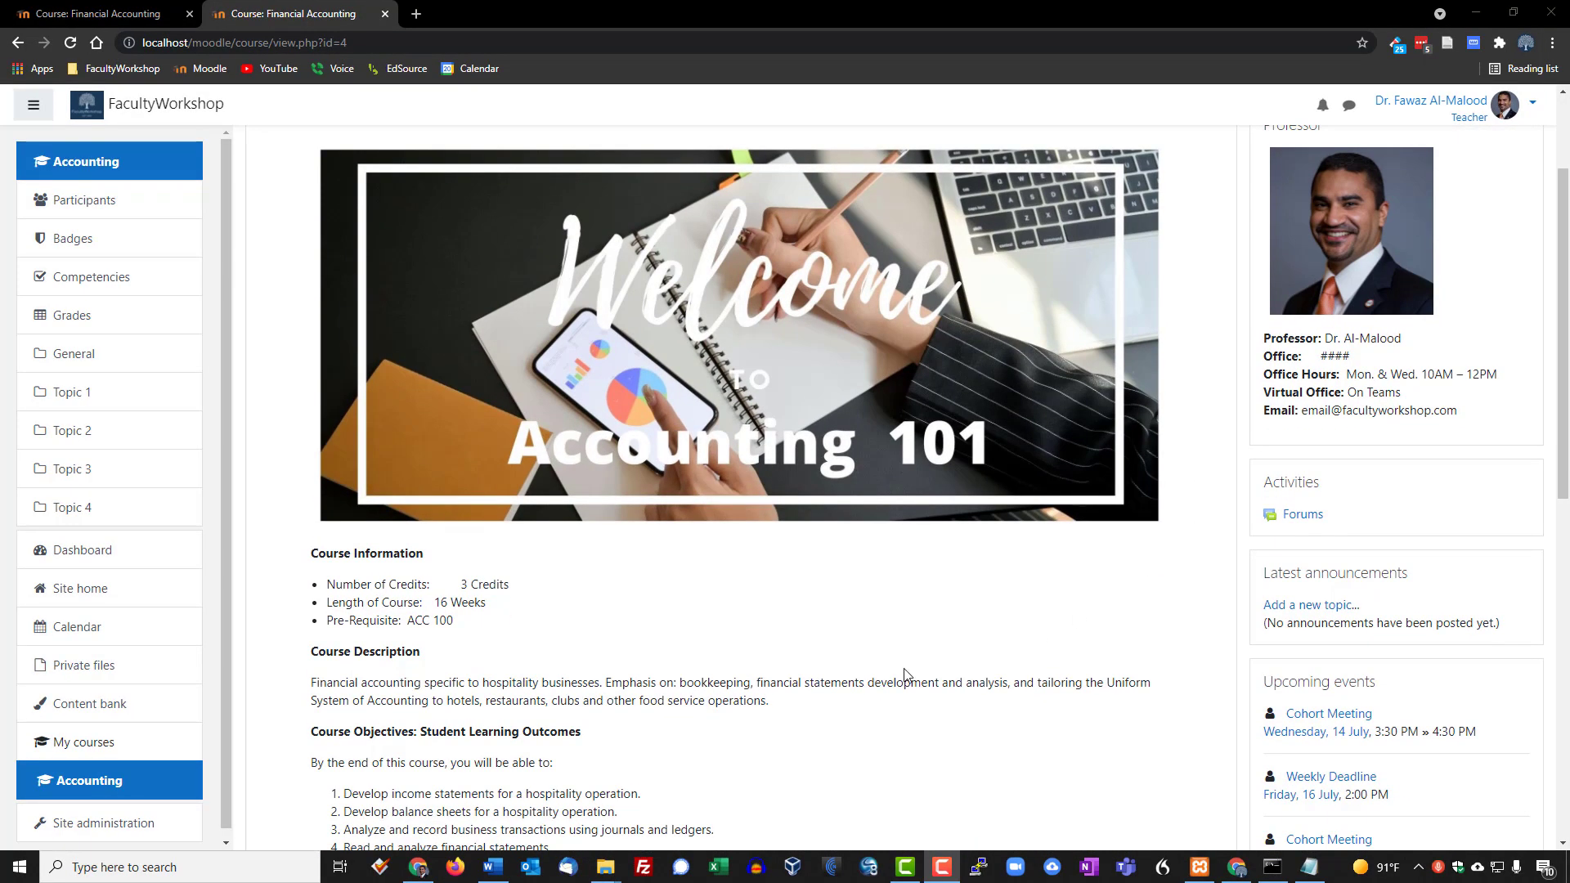
- Examine the course page's information, description, objectives and required text at an enlarged view, checking the spacing in the Course Information list
{"action": "key", "text": "ctrl+plus"}
{"action": "key", "text": "ctrl+plus"}
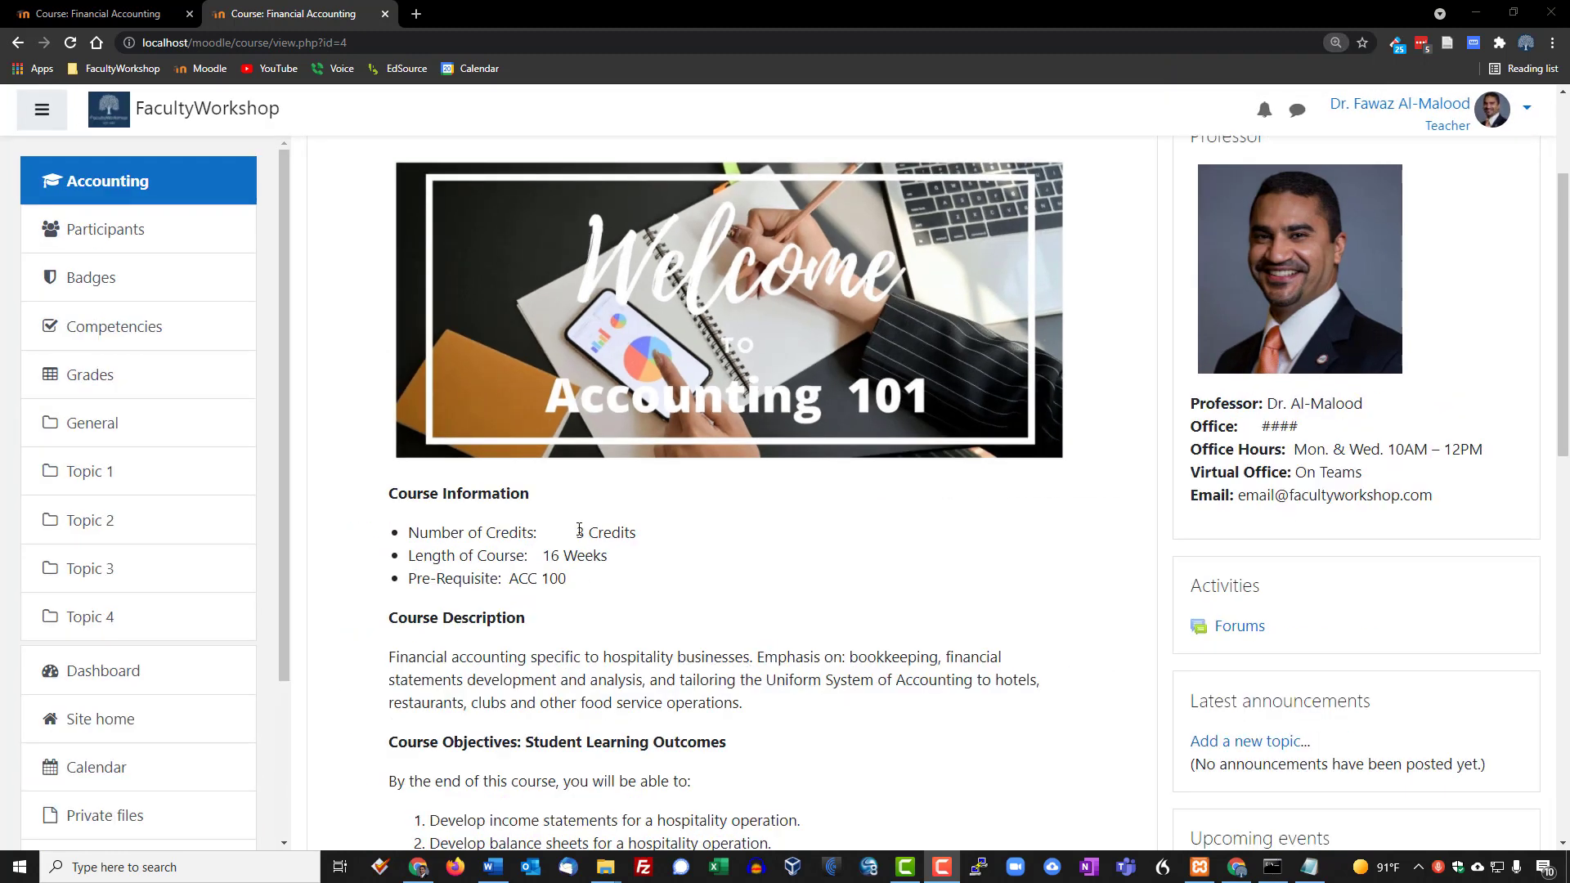
{"action": "left_click_drag", "start_coordinate": [575, 532], "coordinate": [535, 530]}
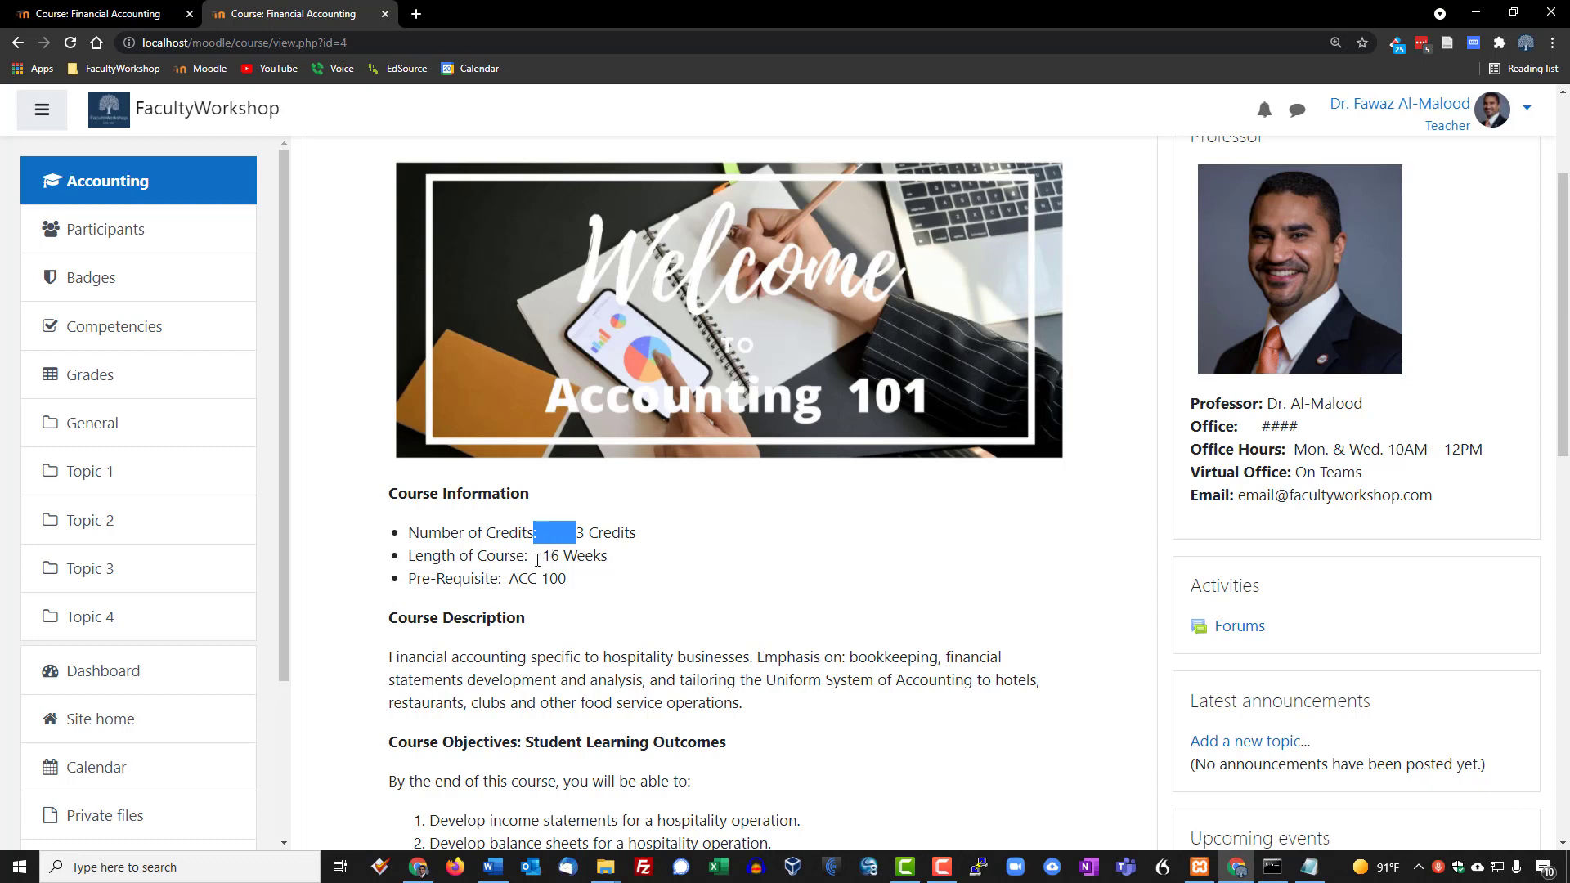
{"action": "left_click", "coordinate": [548, 557]}
{"action": "scroll", "coordinate": [646, 582], "scroll_direction": "down", "scroll_amount": 1}
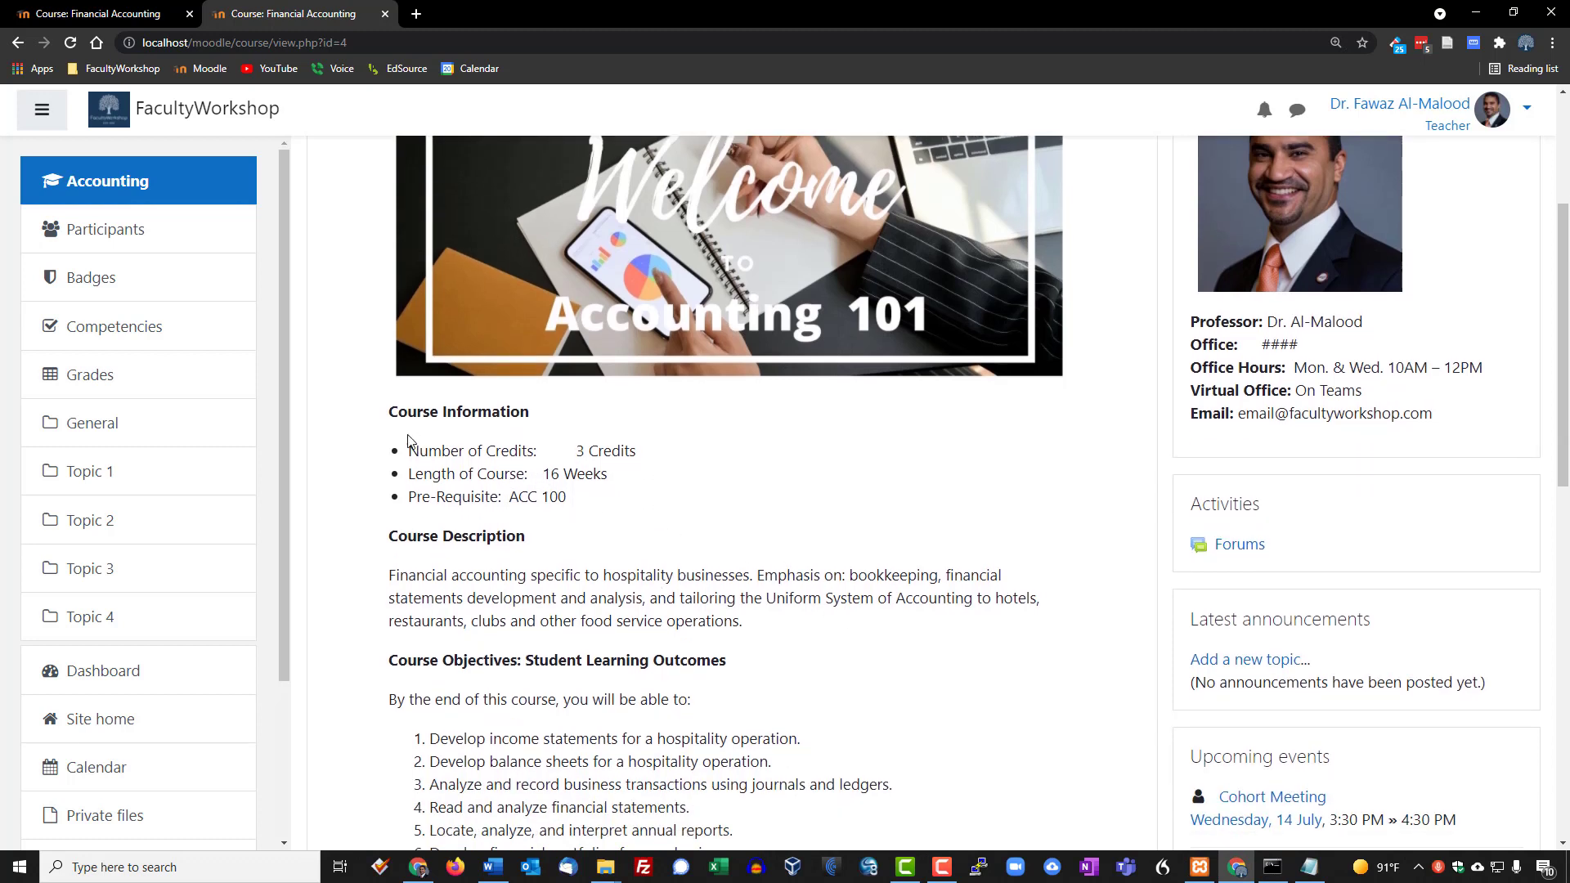
{"action": "left_click_drag", "start_coordinate": [385, 414], "coordinate": [600, 529]}
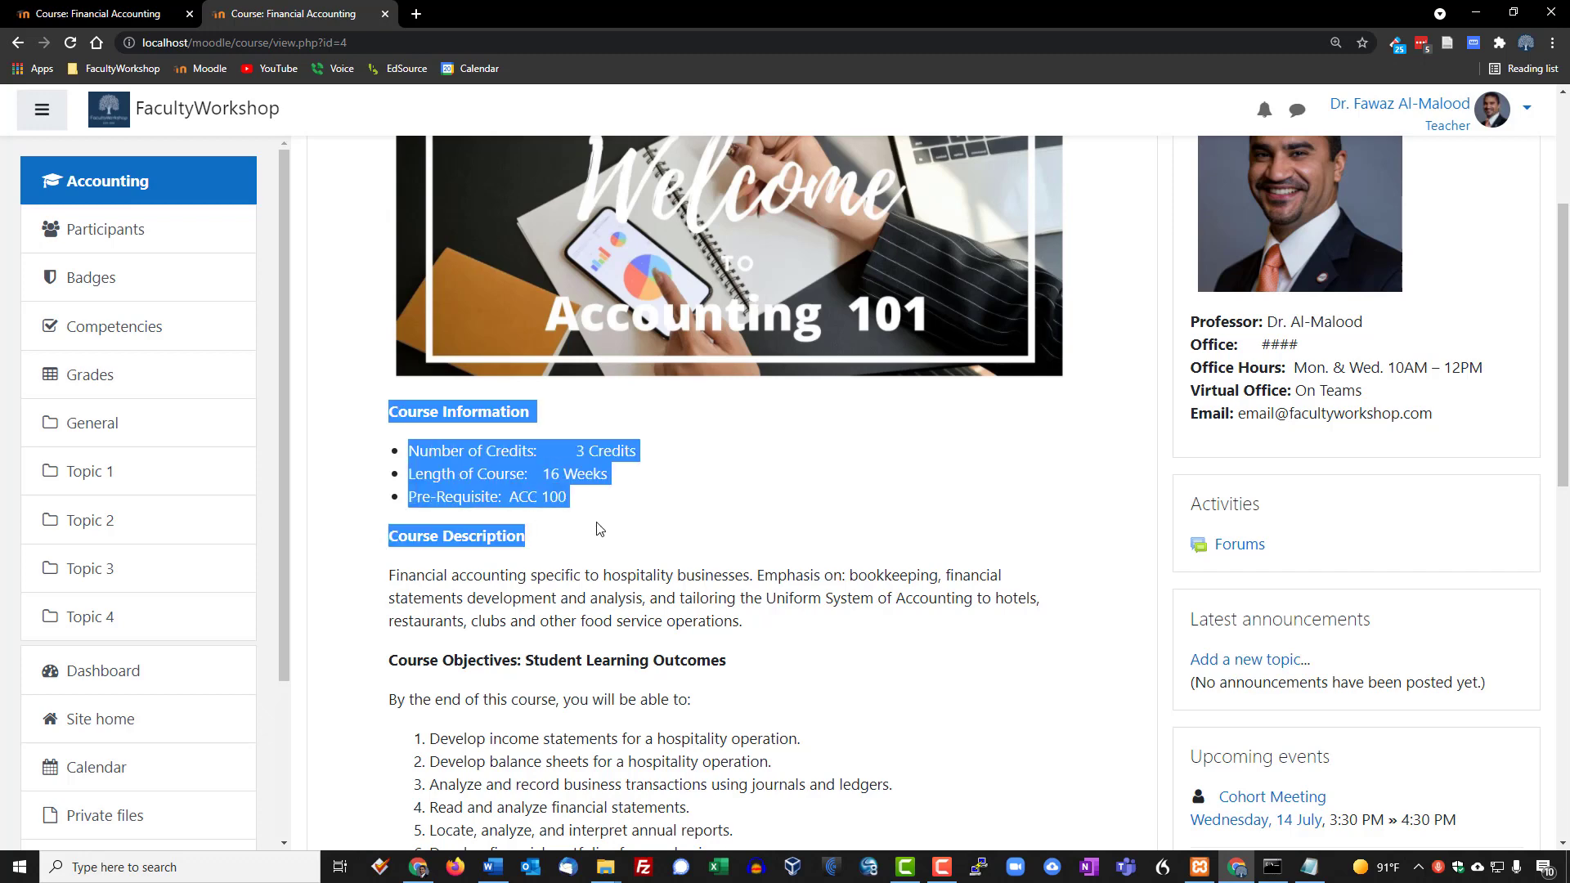
{"action": "left_click", "coordinate": [740, 553]}
{"action": "scroll", "coordinate": [882, 536], "scroll_direction": "down", "scroll_amount": 3}
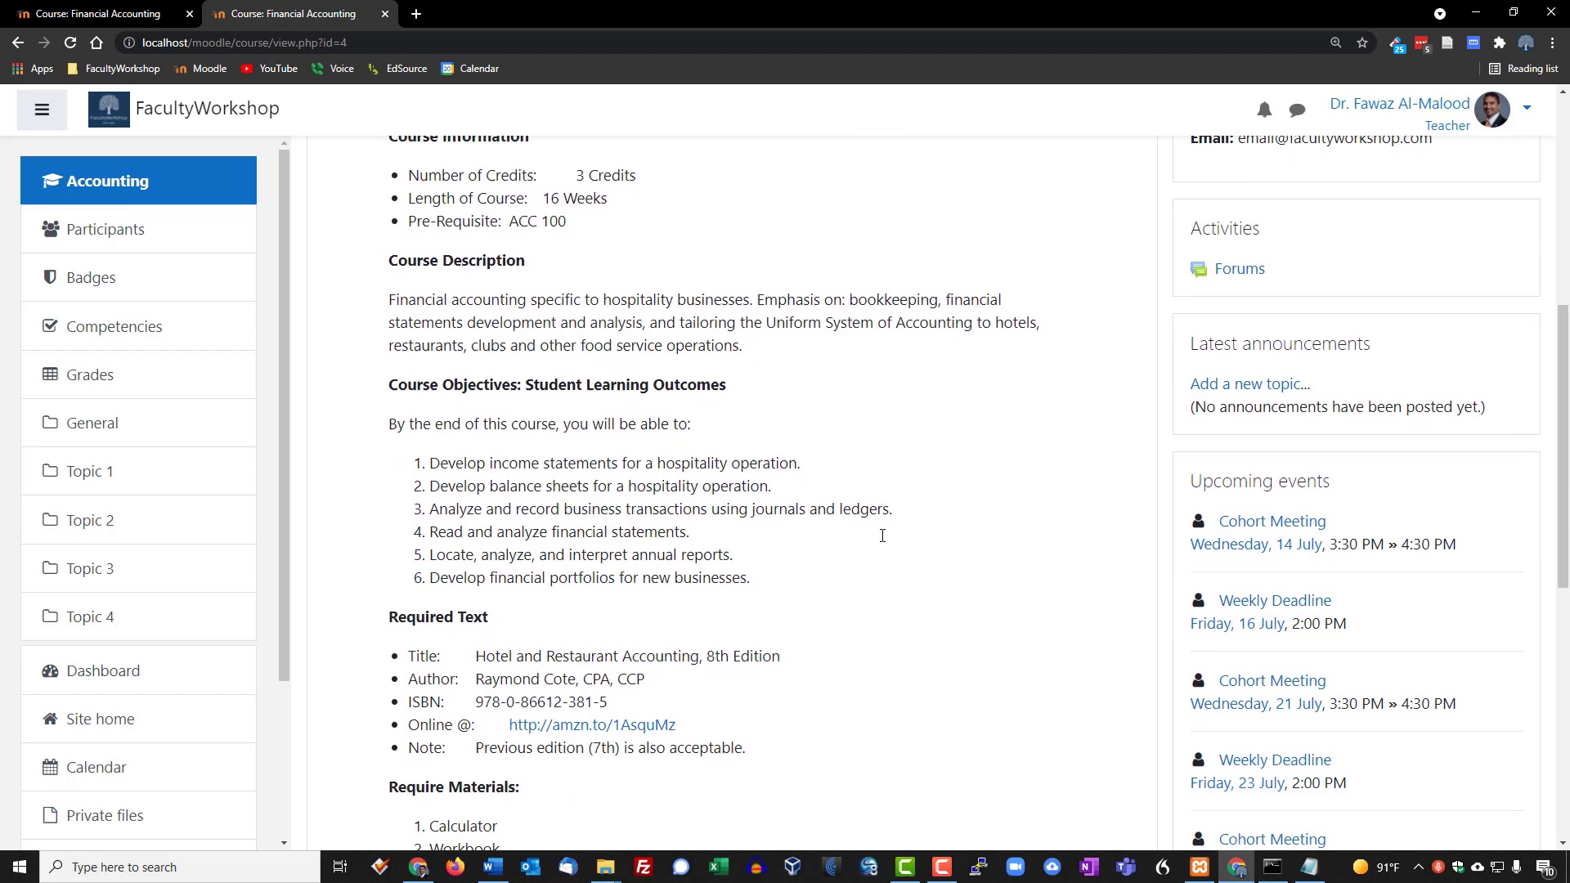
{"action": "scroll", "coordinate": [882, 540], "scroll_direction": "up", "scroll_amount": 8}
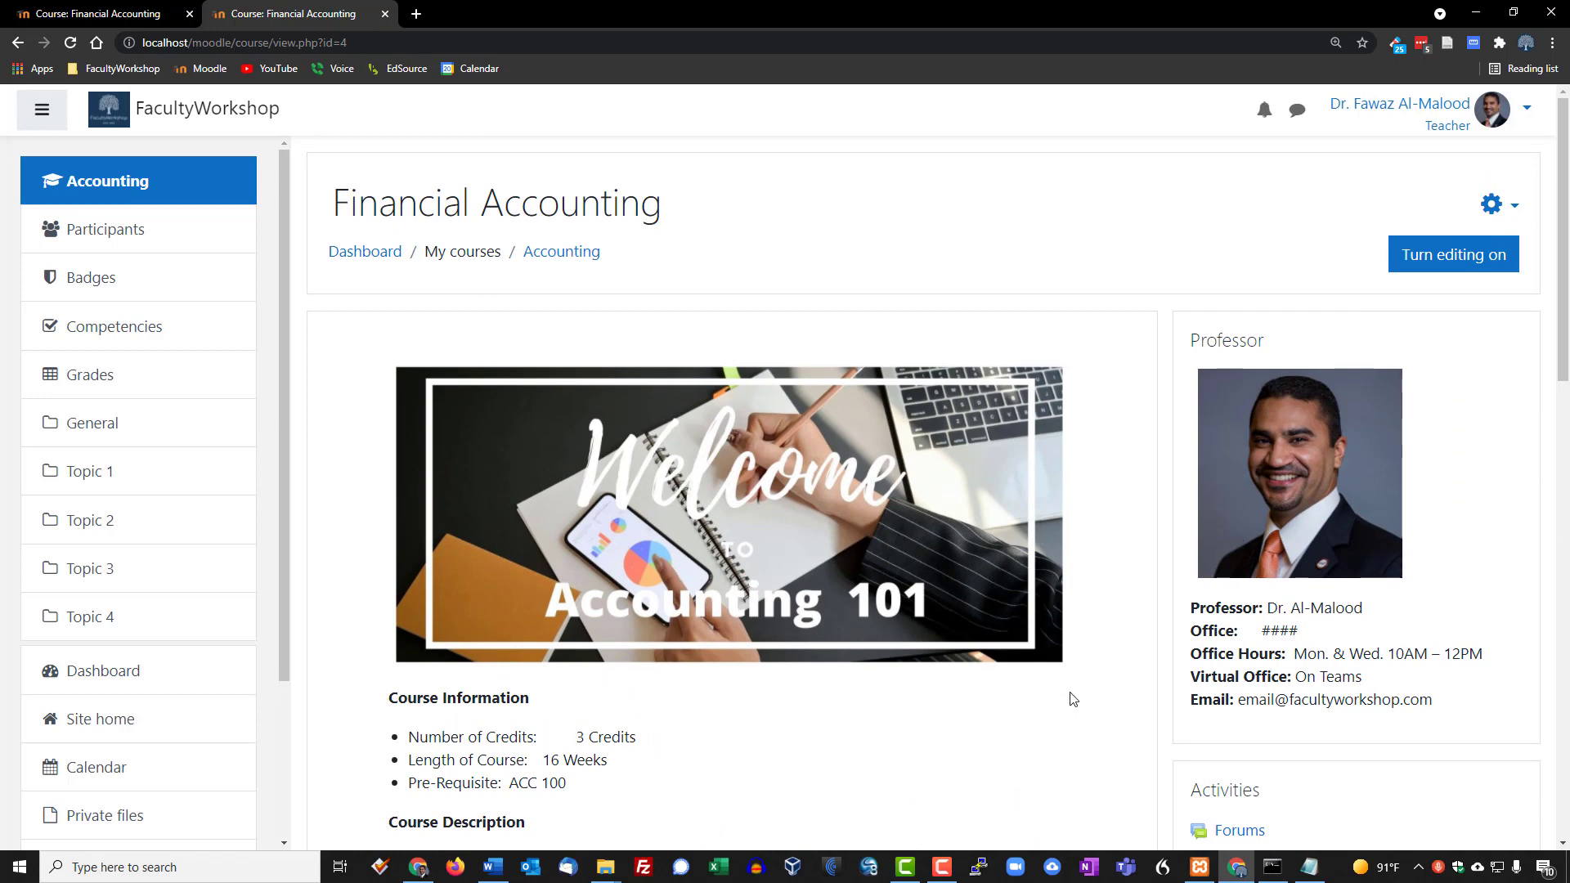
{"action": "scroll", "coordinate": [1071, 691], "scroll_direction": "down", "scroll_amount": 2}
{"action": "key", "text": "ctrl+minus"}
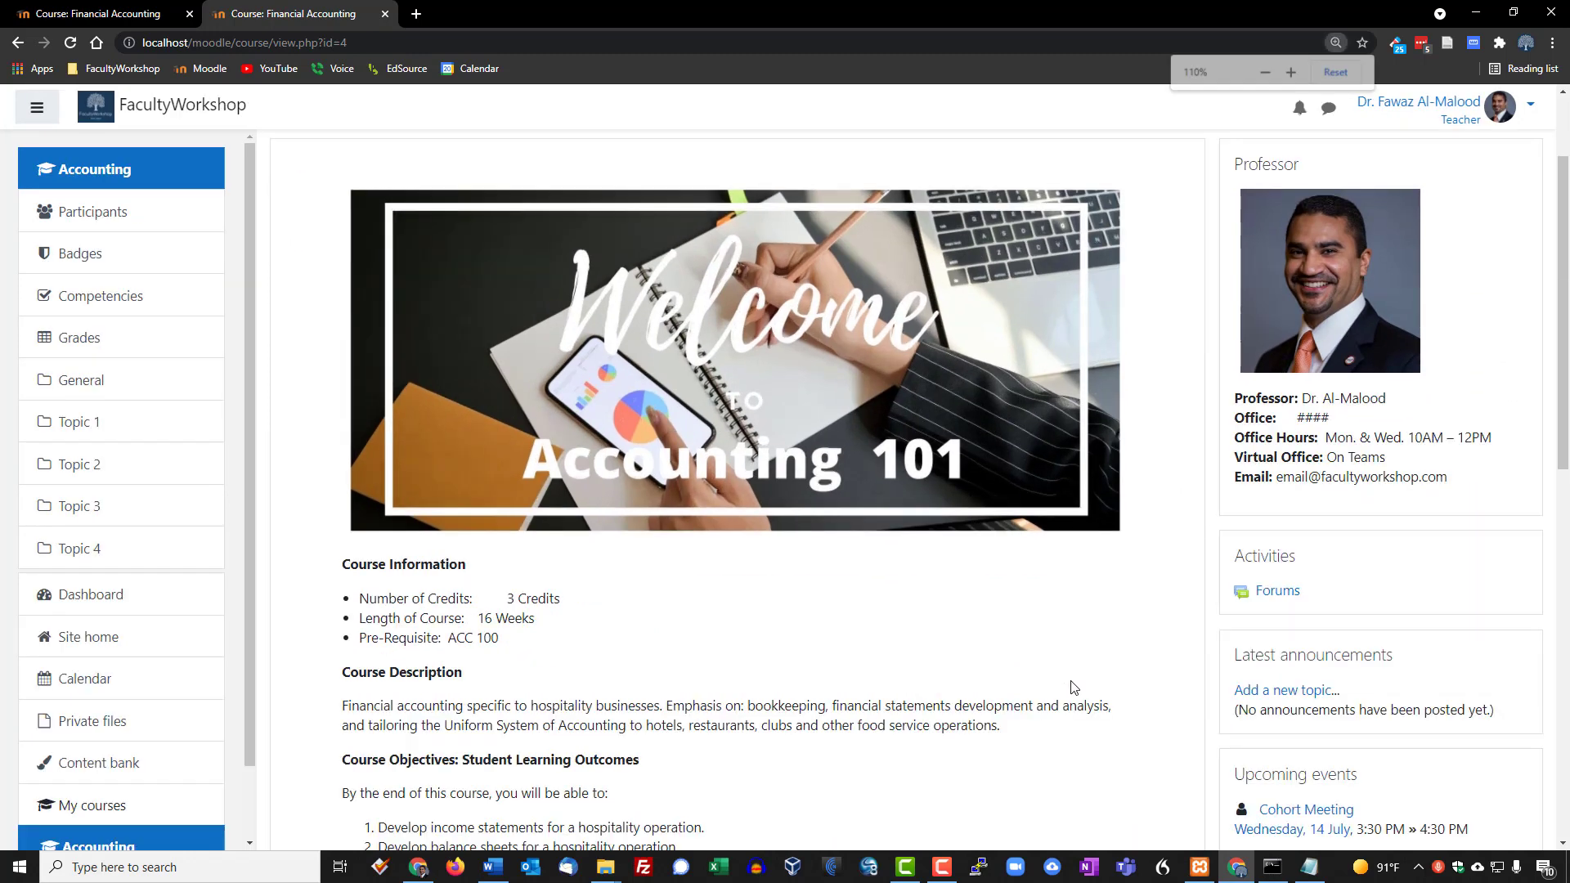
{"action": "key", "text": "ctrl+minus"}
{"action": "scroll", "coordinate": [1072, 687], "scroll_direction": "up", "scroll_amount": 3}
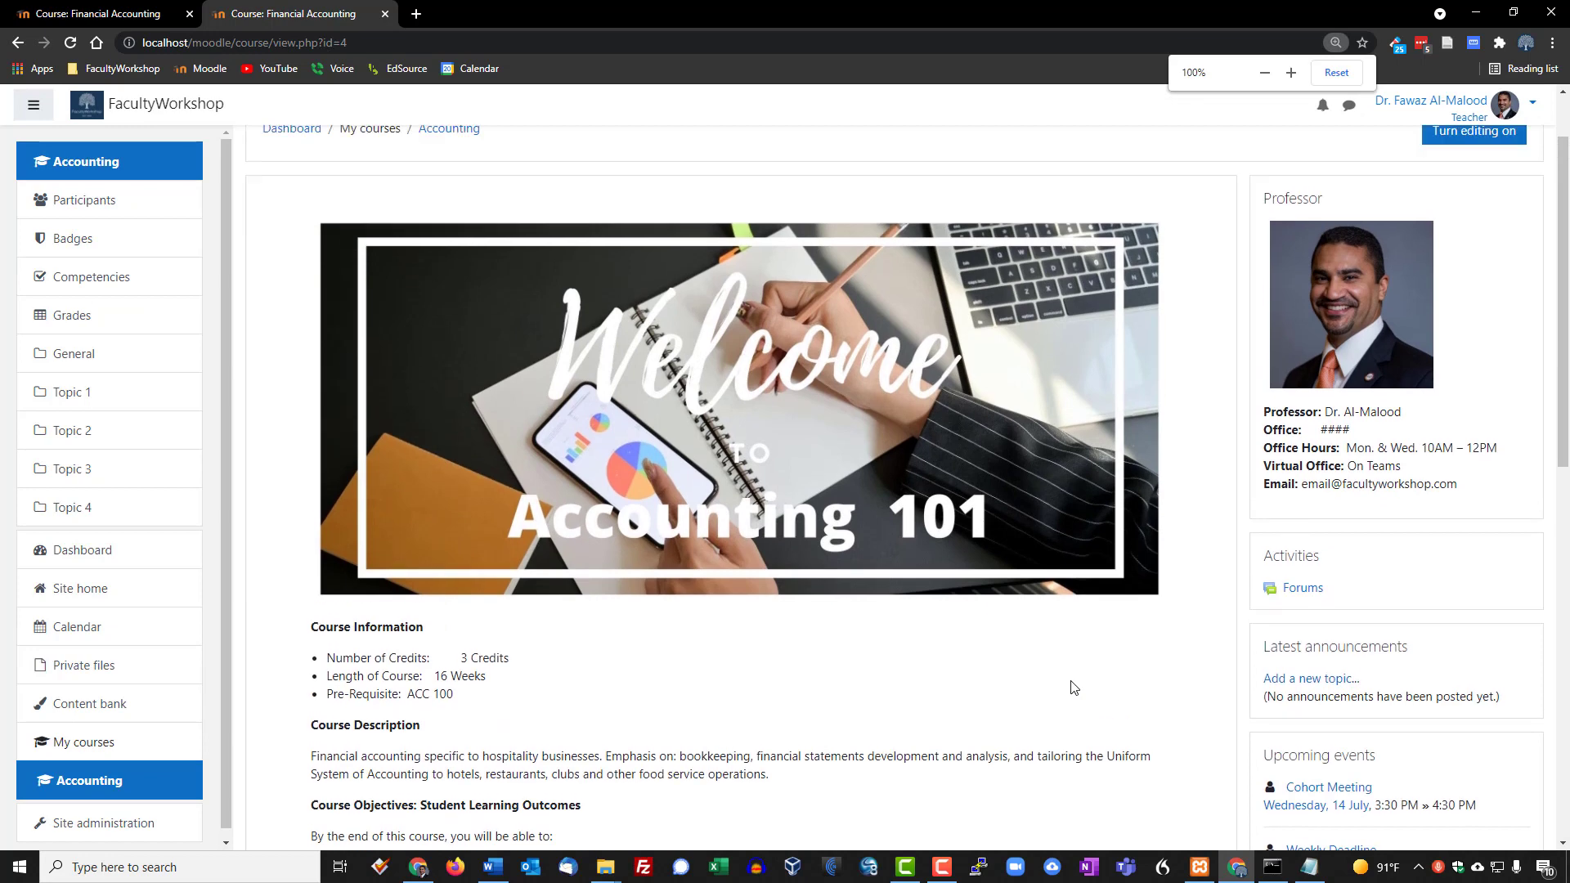
- Turn editing on for the course, centre the photo in the Professor block's content and save the block
{"action": "left_click", "coordinate": [1481, 226]}
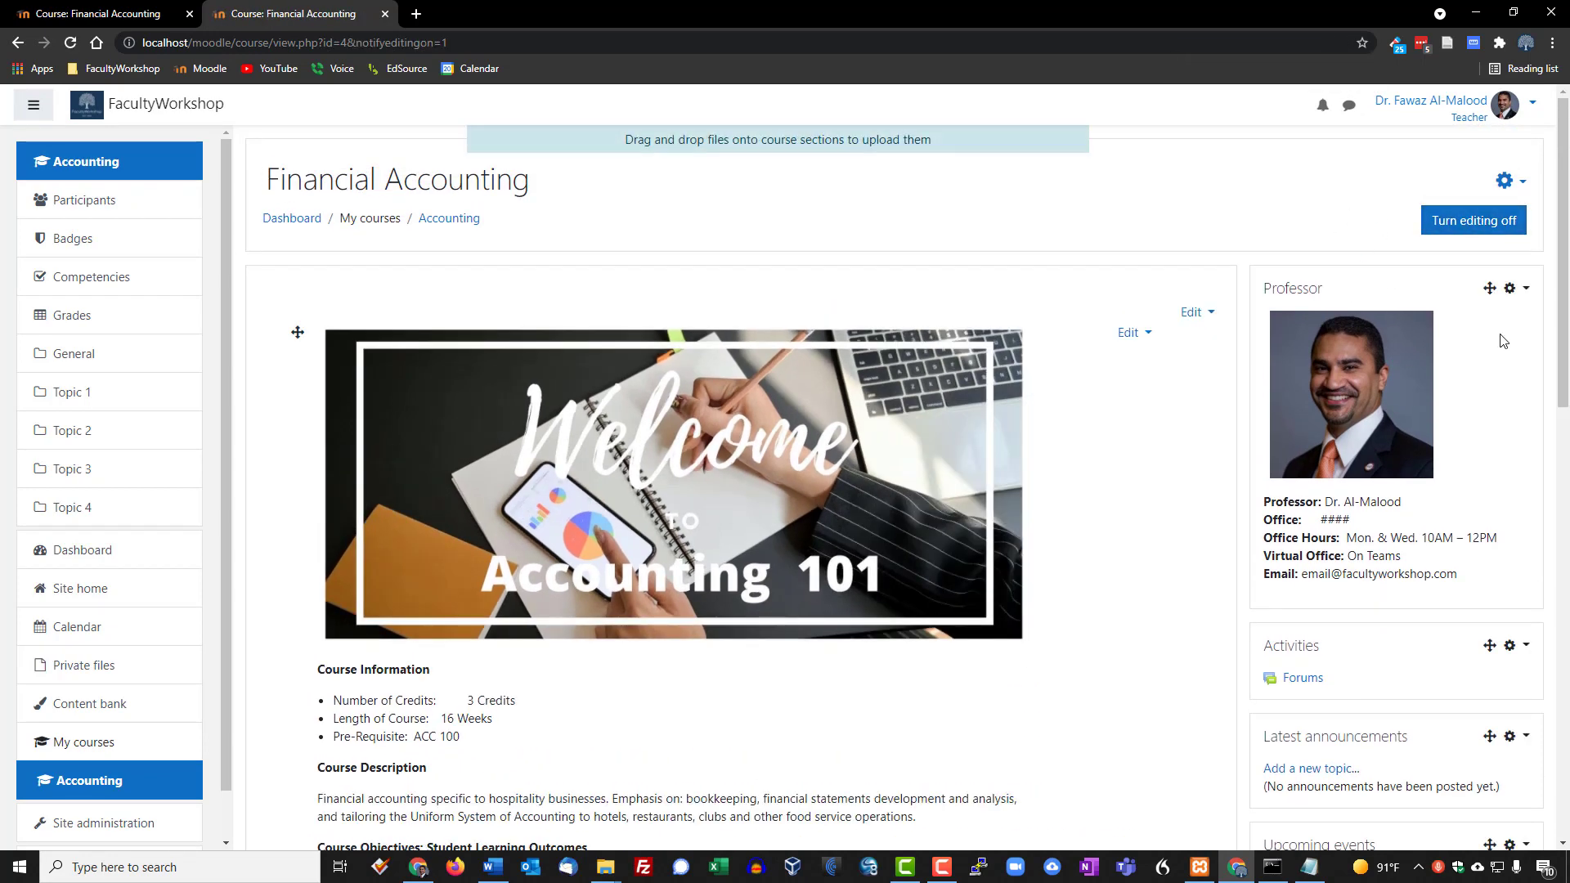
{"action": "left_click", "coordinate": [1510, 292]}
{"action": "left_click", "coordinate": [1461, 321]}
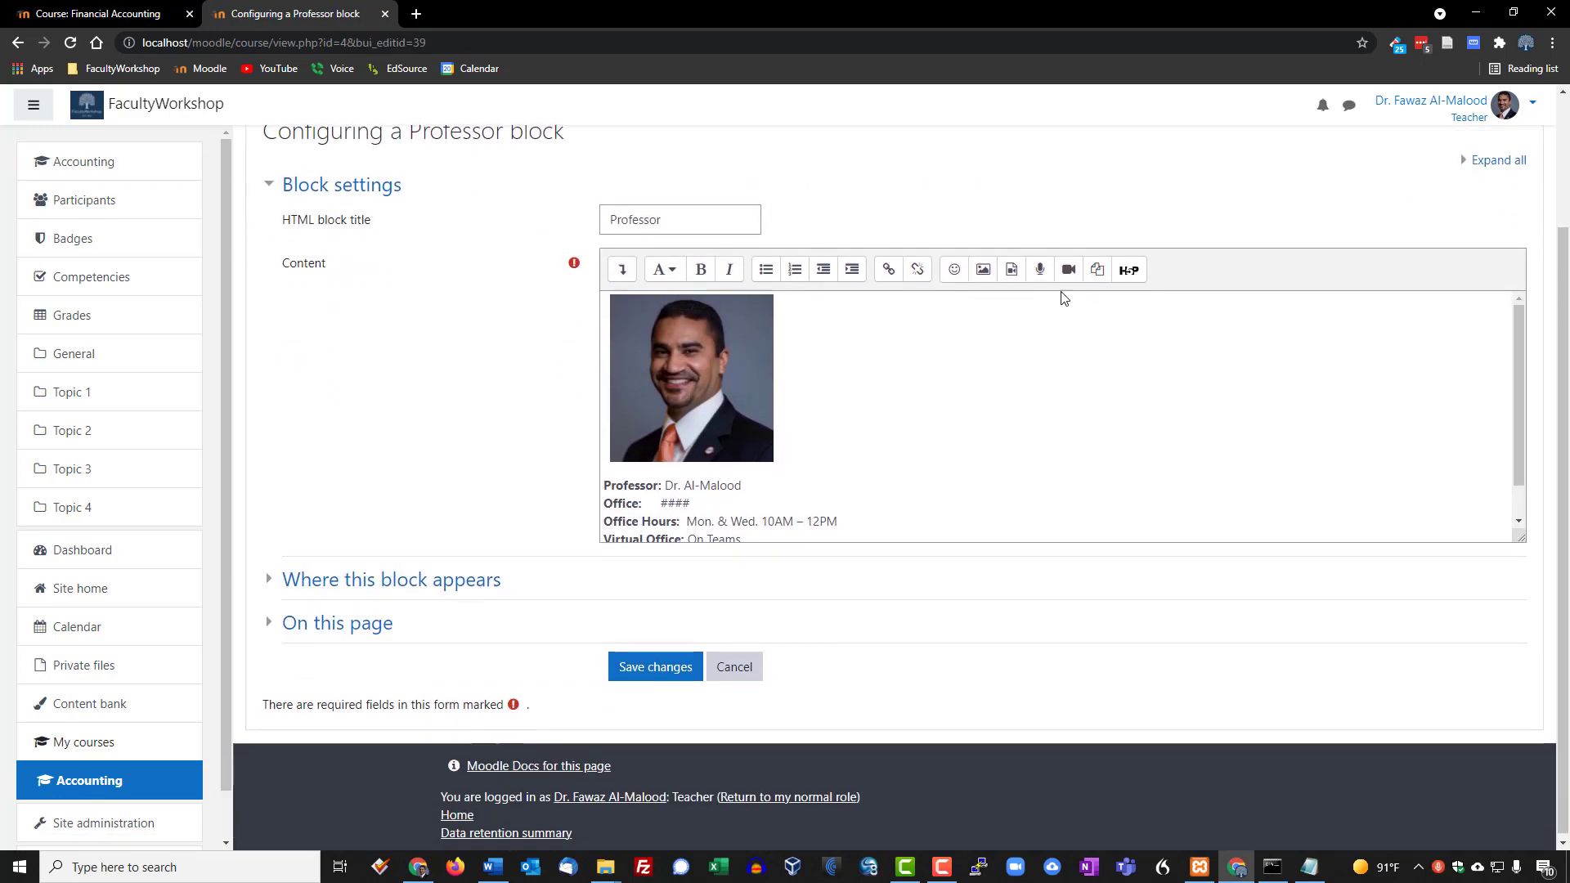
{"action": "left_click", "coordinate": [719, 356]}
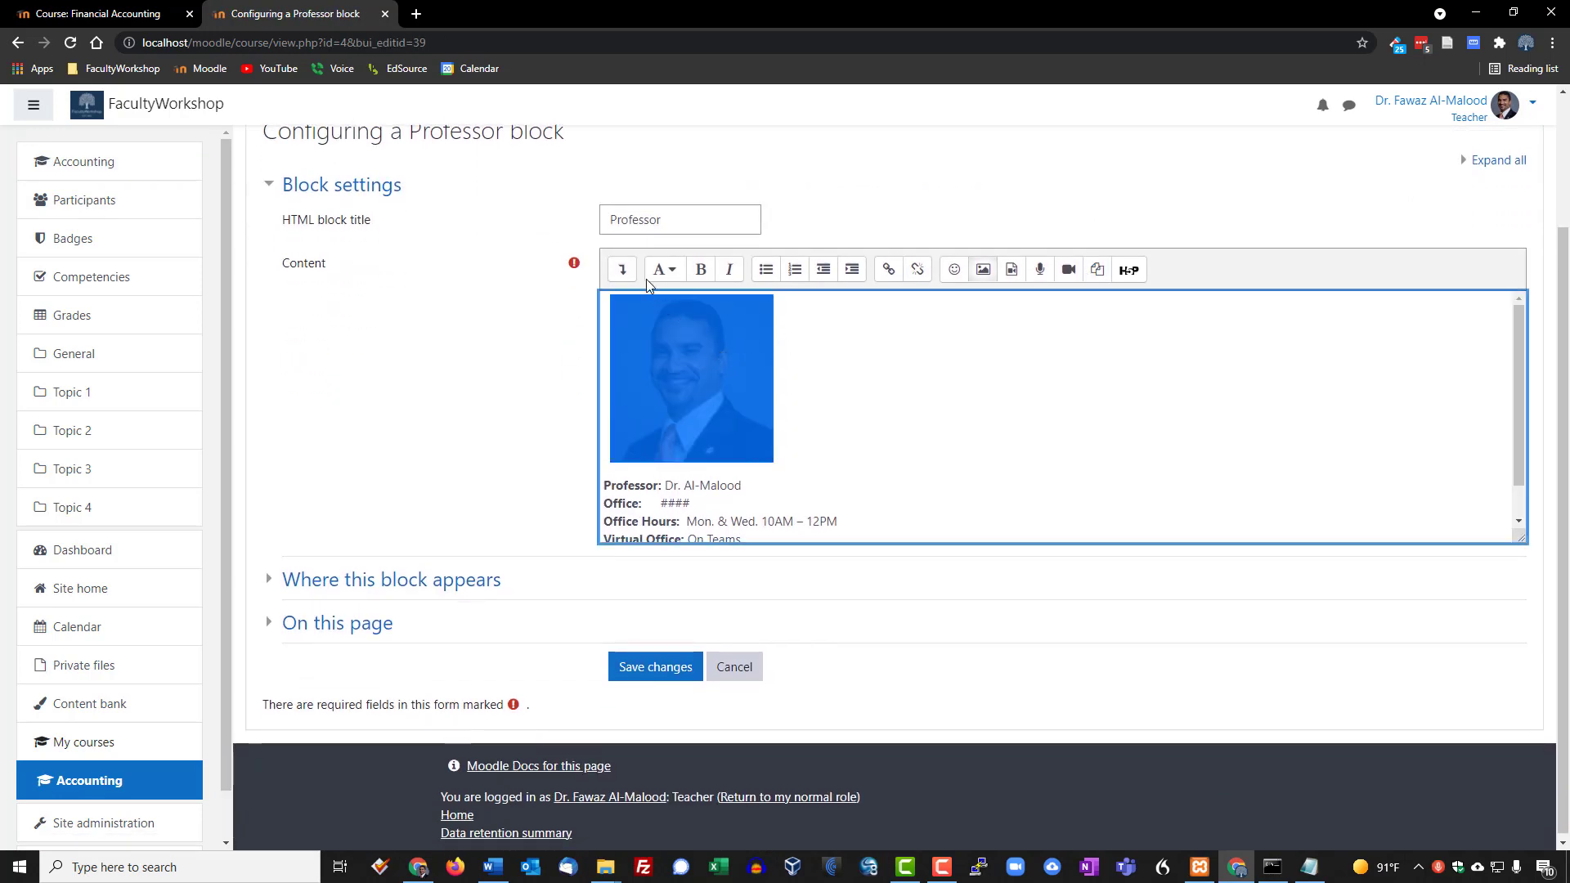
{"action": "left_click", "coordinate": [623, 270]}
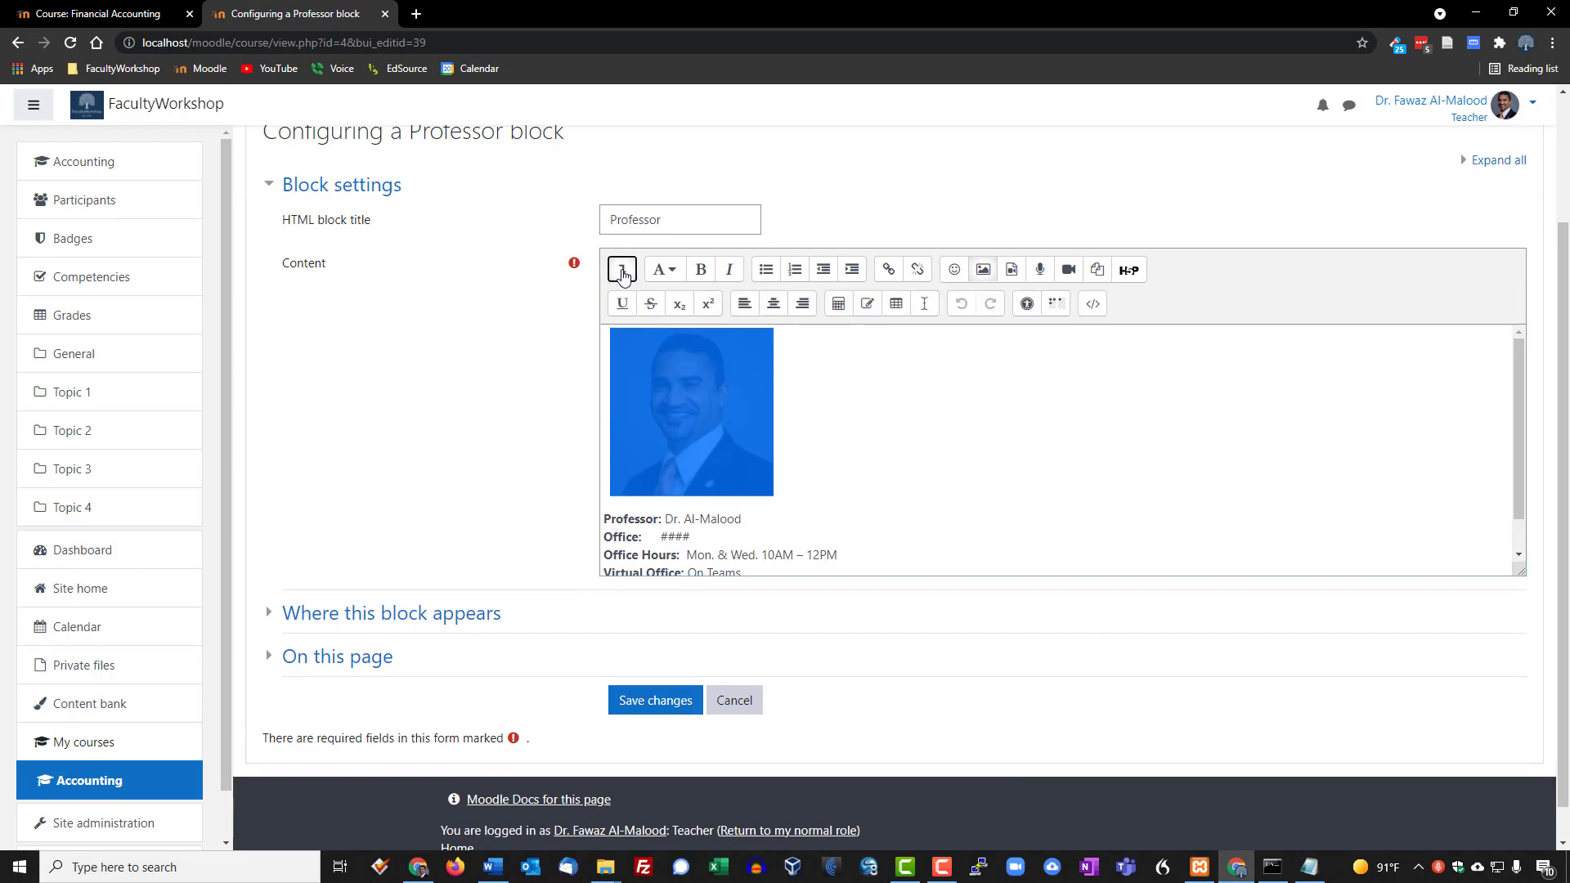
{"action": "left_click", "coordinate": [775, 305]}
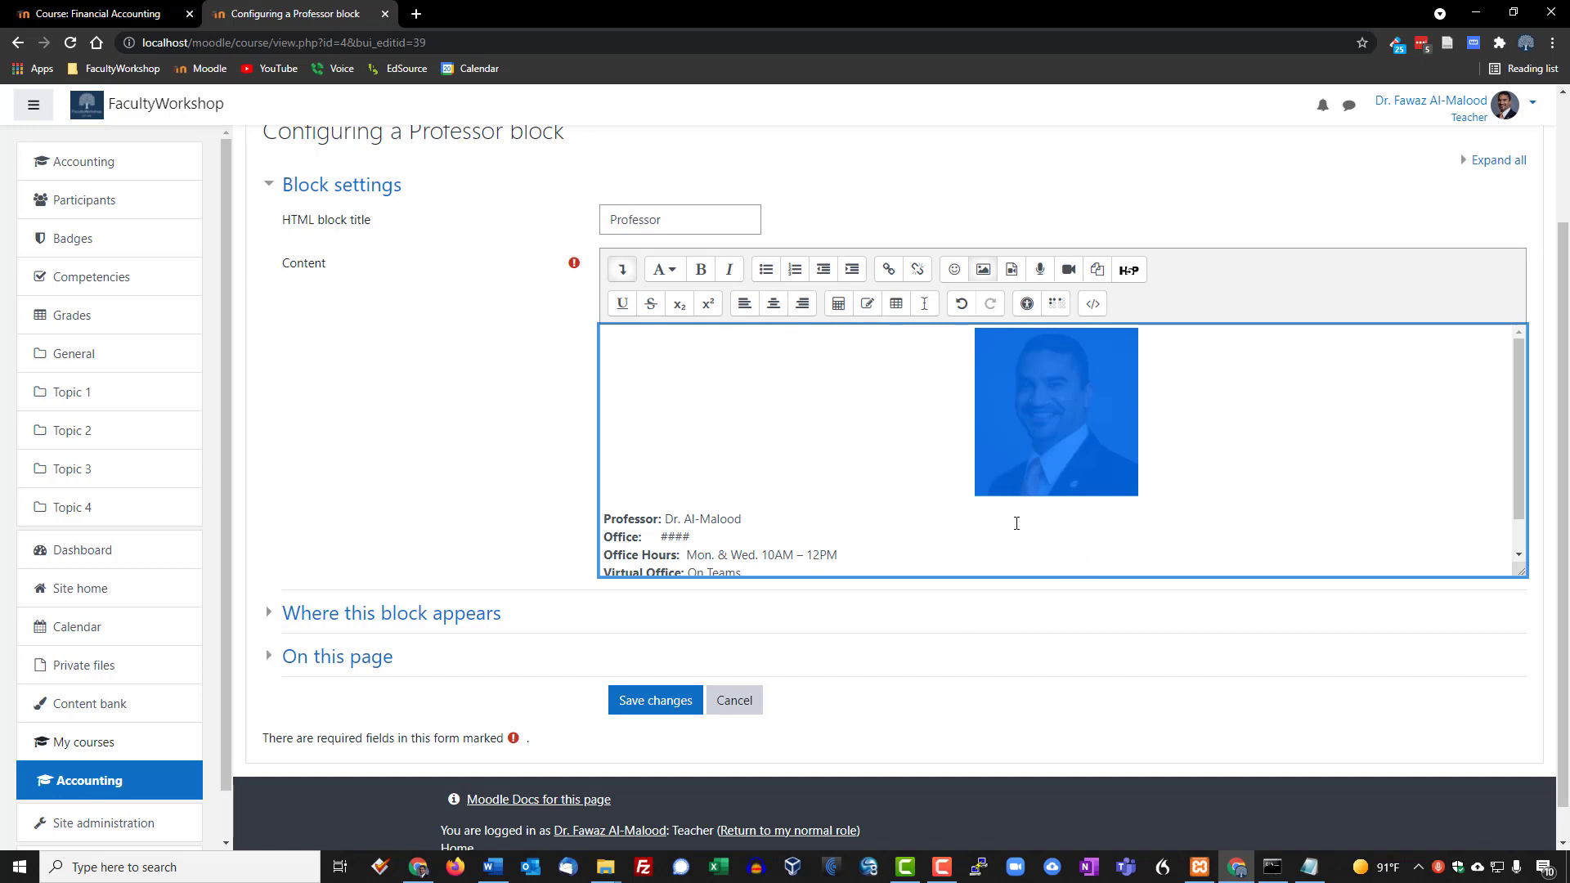
{"action": "left_click", "coordinate": [1061, 615]}
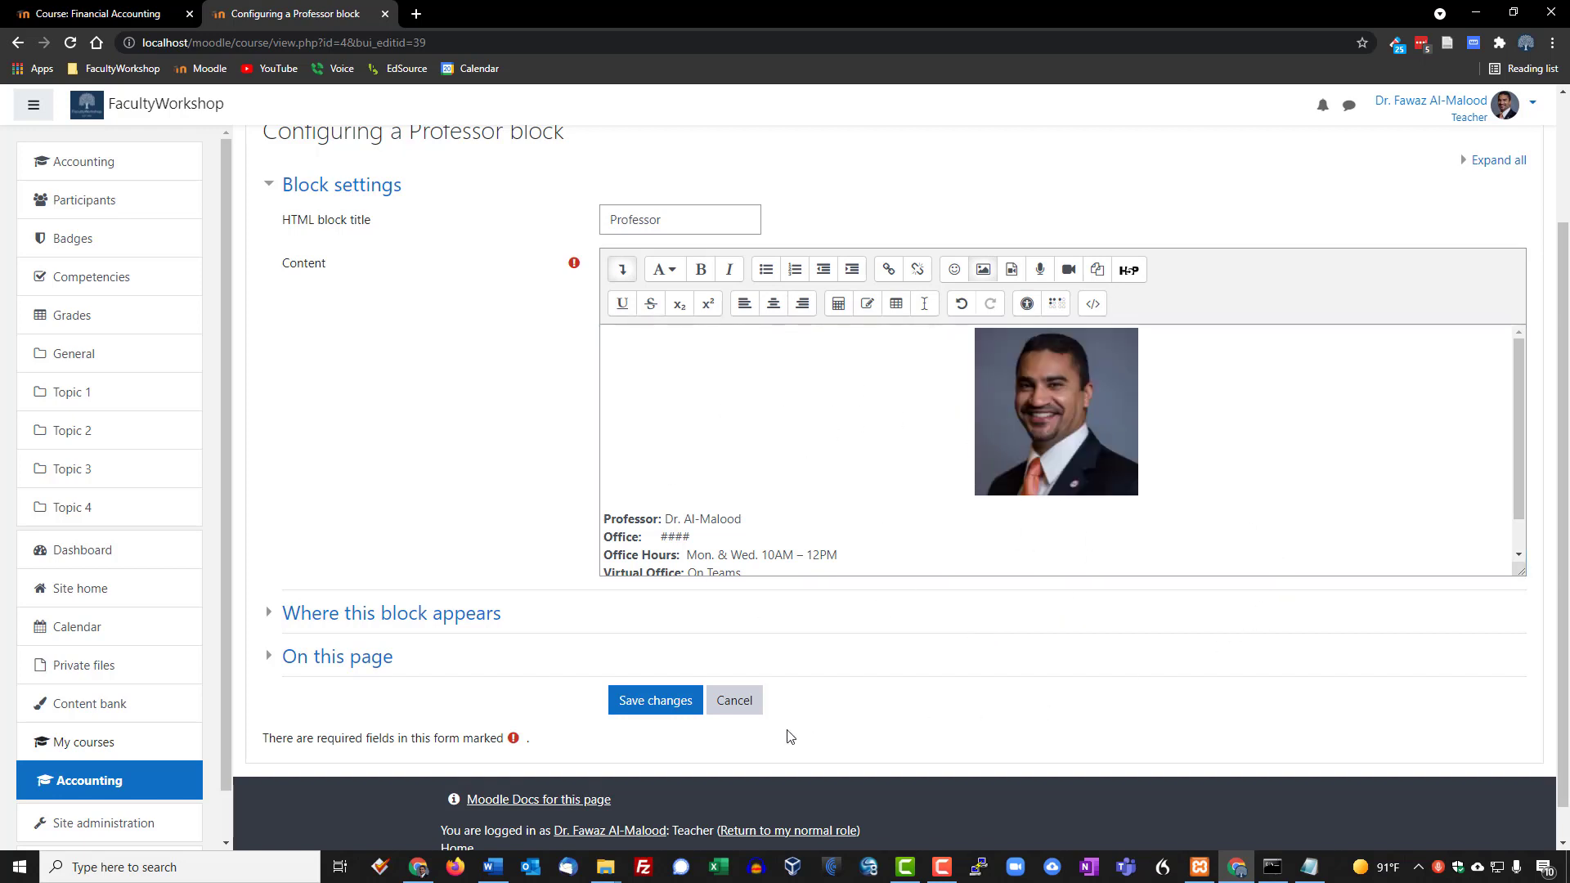
{"action": "left_click", "coordinate": [663, 705]}
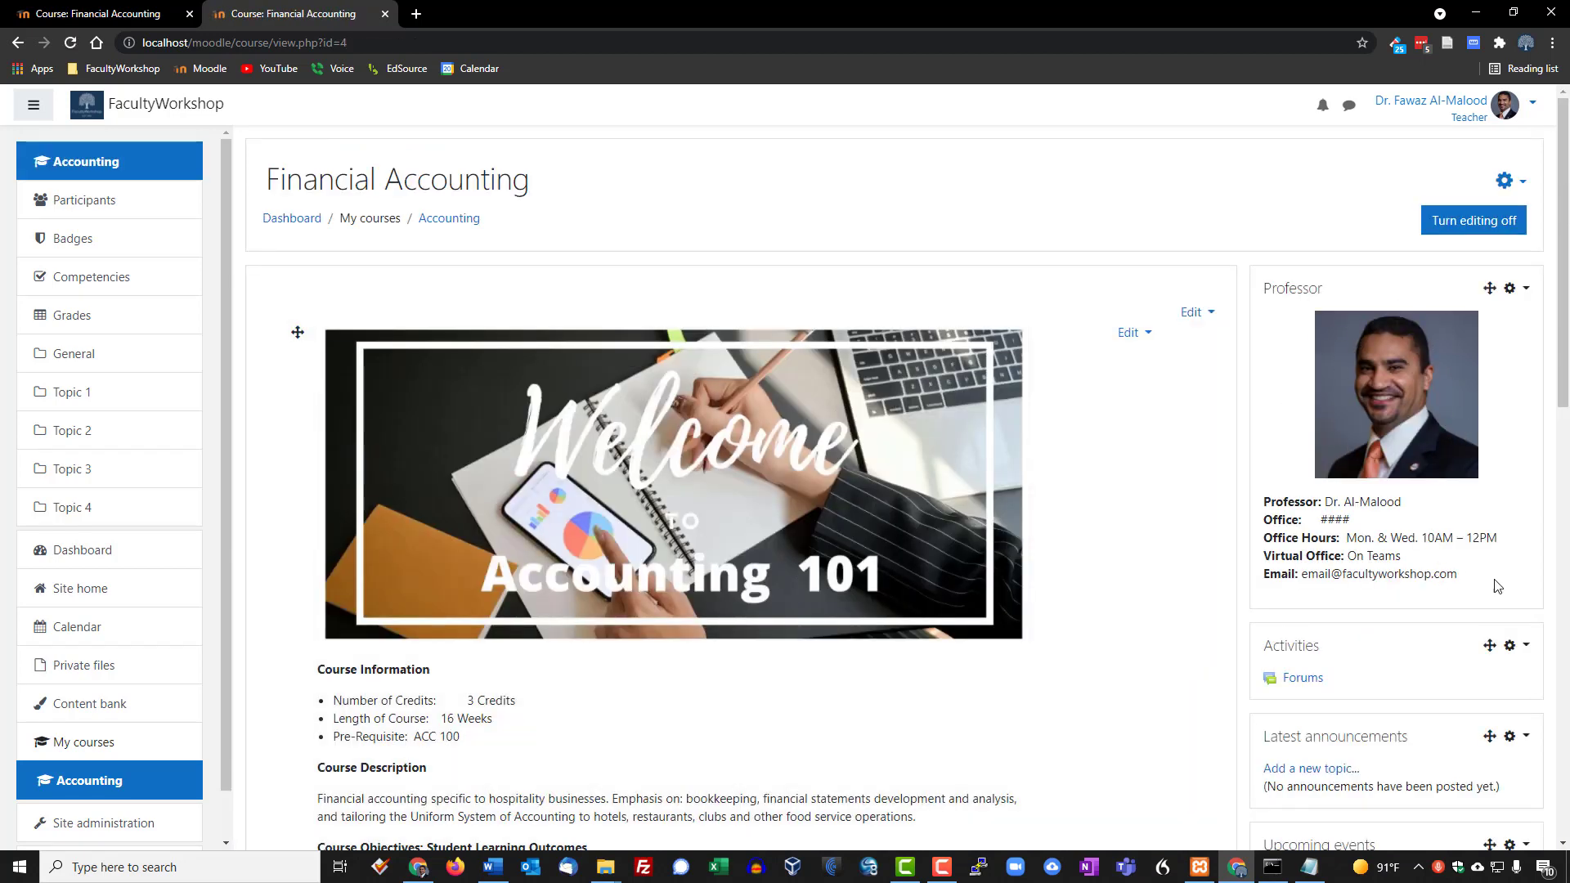
- Open the welcome banner label's settings for editing and enlarge its label text area to show the course details
{"action": "scroll", "coordinate": [1499, 577], "scroll_direction": "down", "scroll_amount": 1}
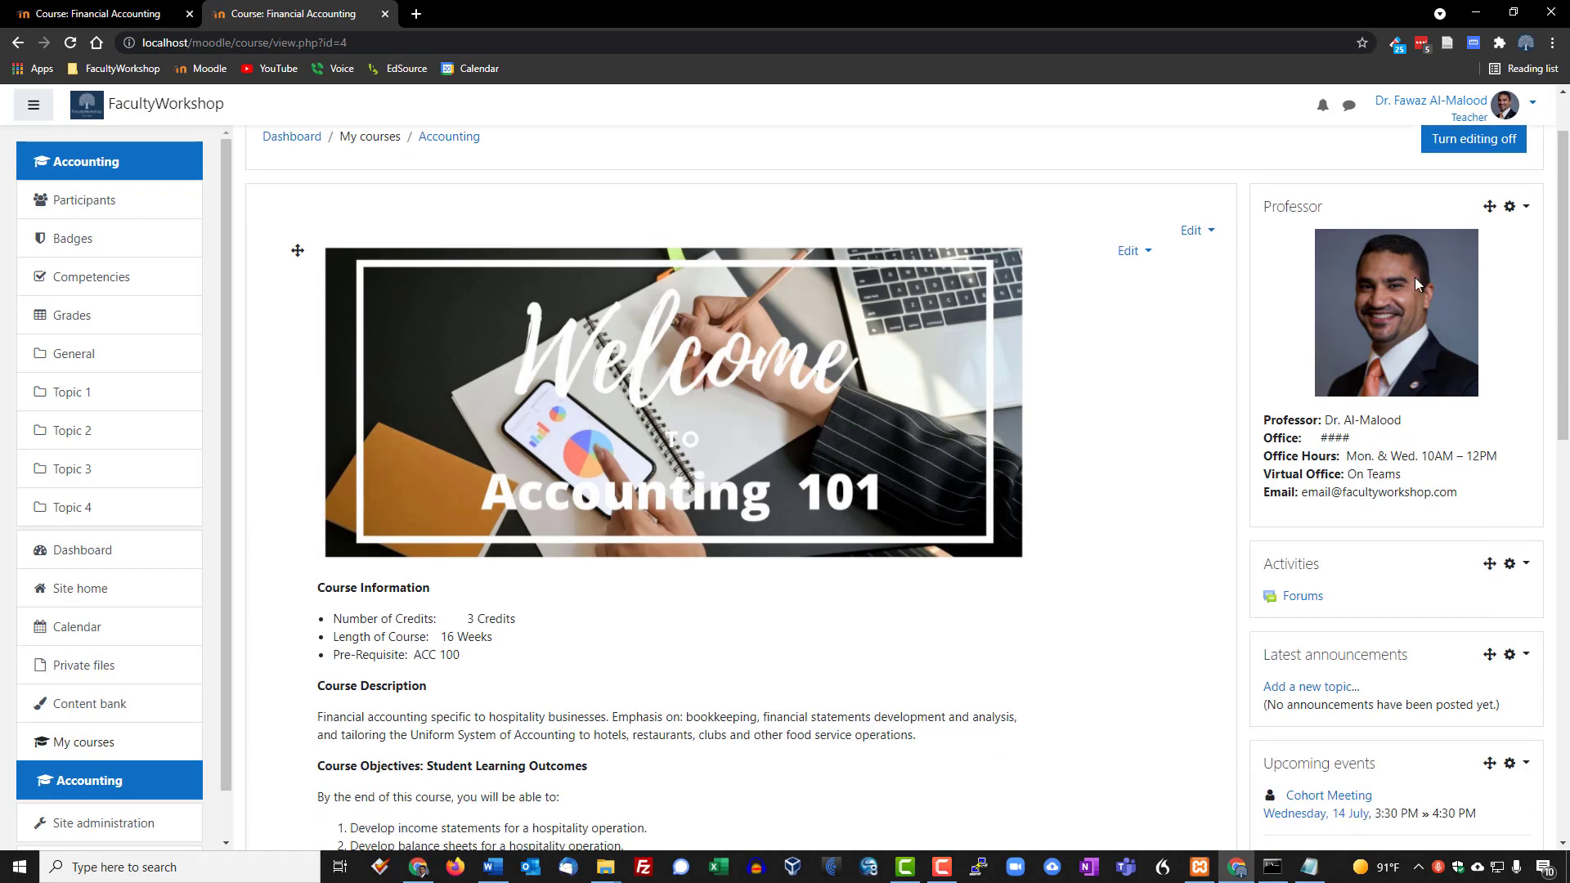
{"action": "scroll", "coordinate": [1180, 567], "scroll_direction": "down", "scroll_amount": 3}
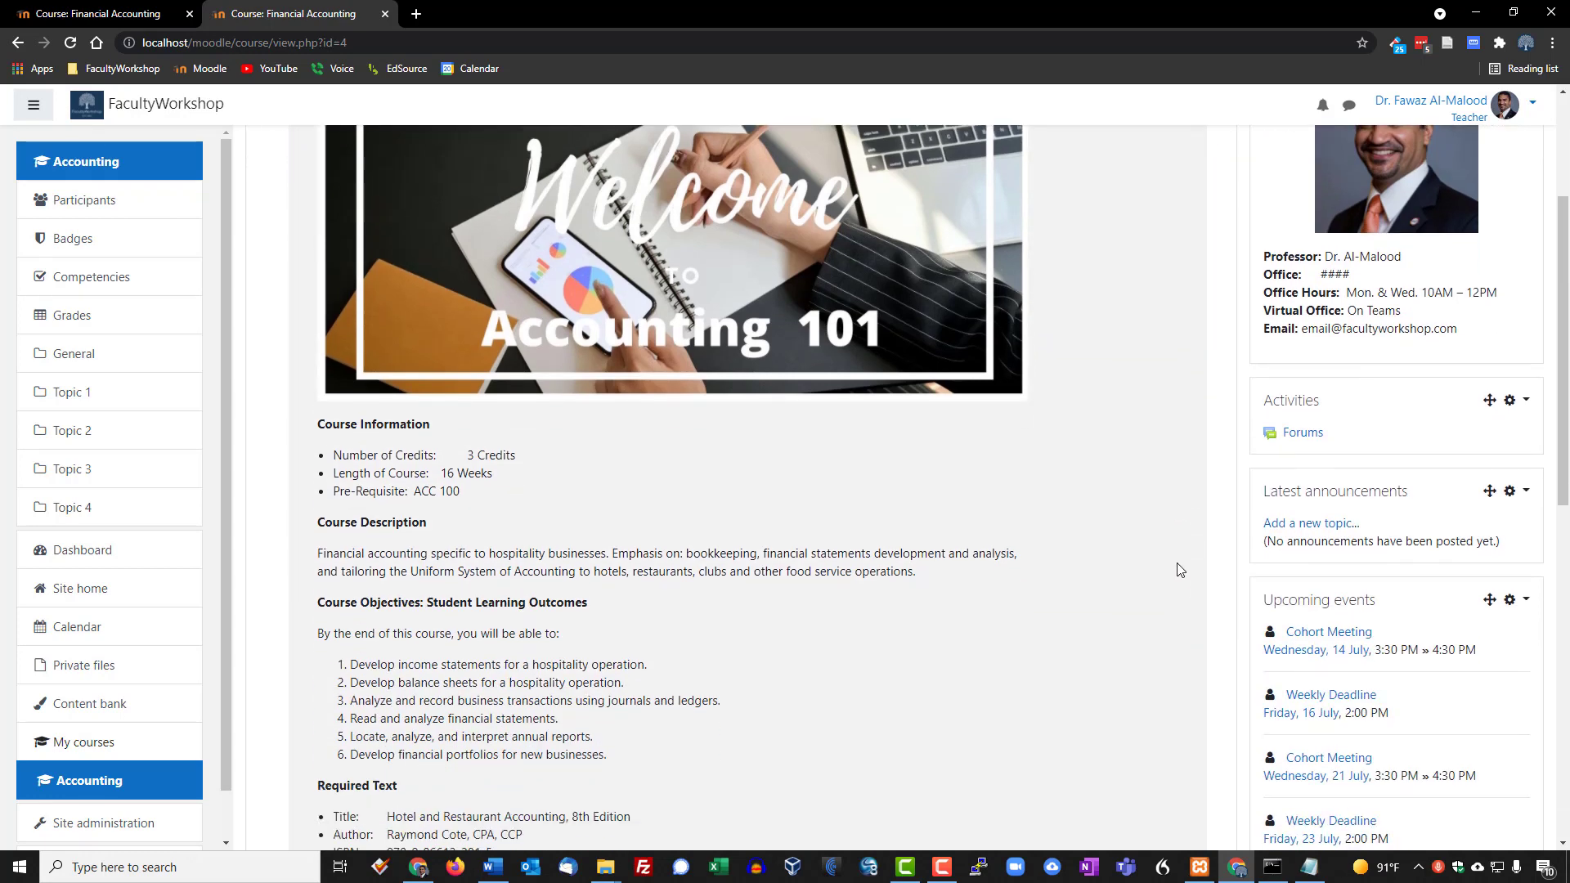
{"action": "scroll", "coordinate": [1180, 567], "scroll_direction": "up", "scroll_amount": 3}
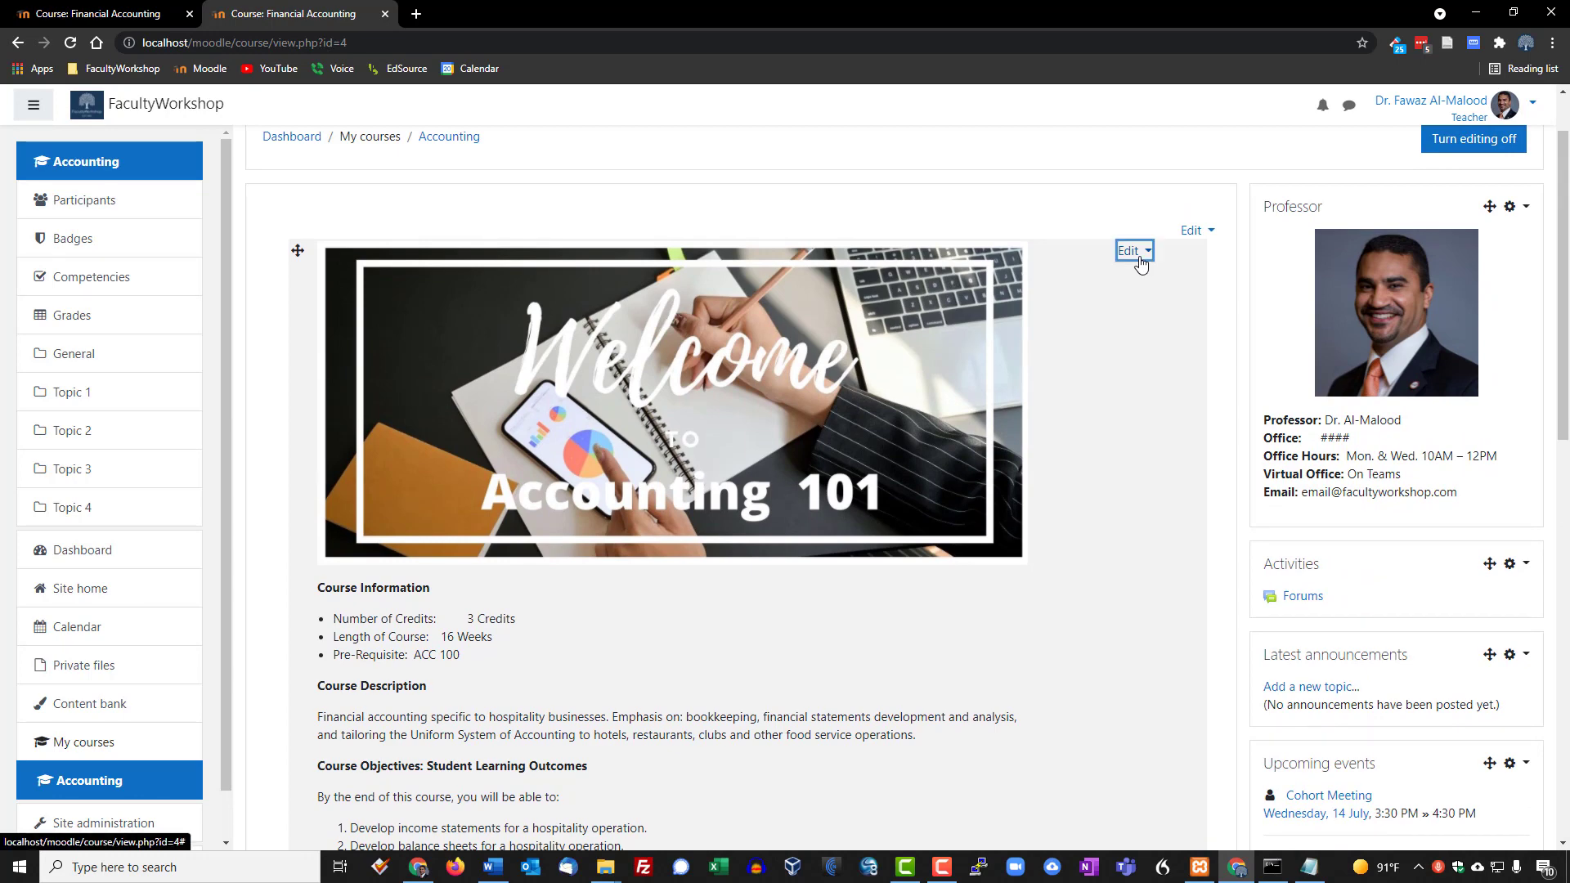
{"action": "left_click", "coordinate": [1142, 257]}
{"action": "left_click", "coordinate": [1110, 282]}
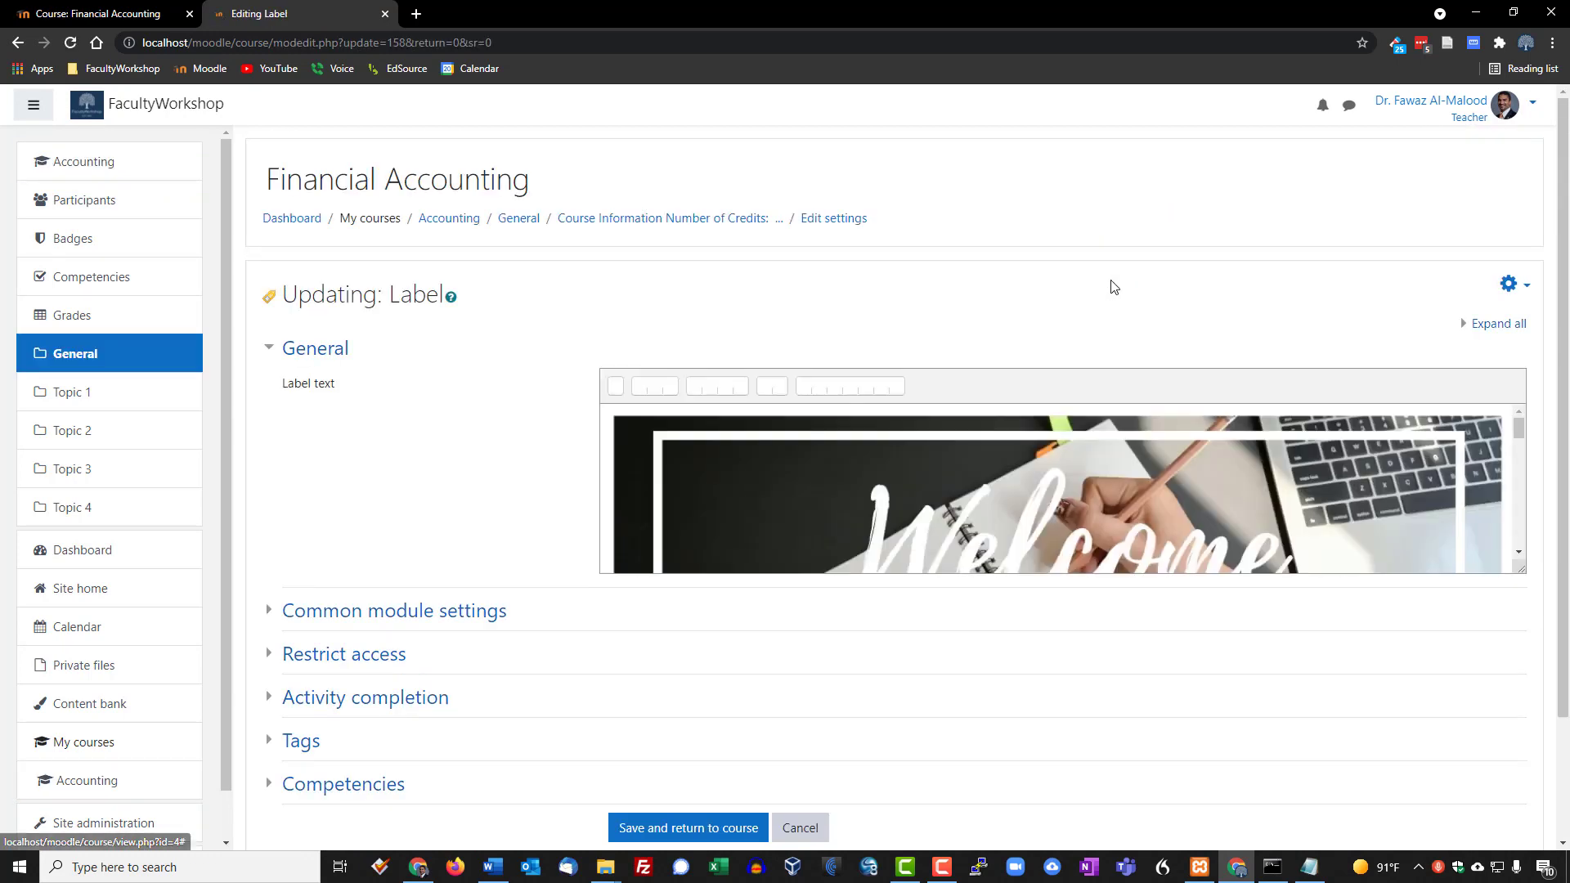
{"action": "scroll", "coordinate": [1195, 362], "scroll_direction": "down", "scroll_amount": 2}
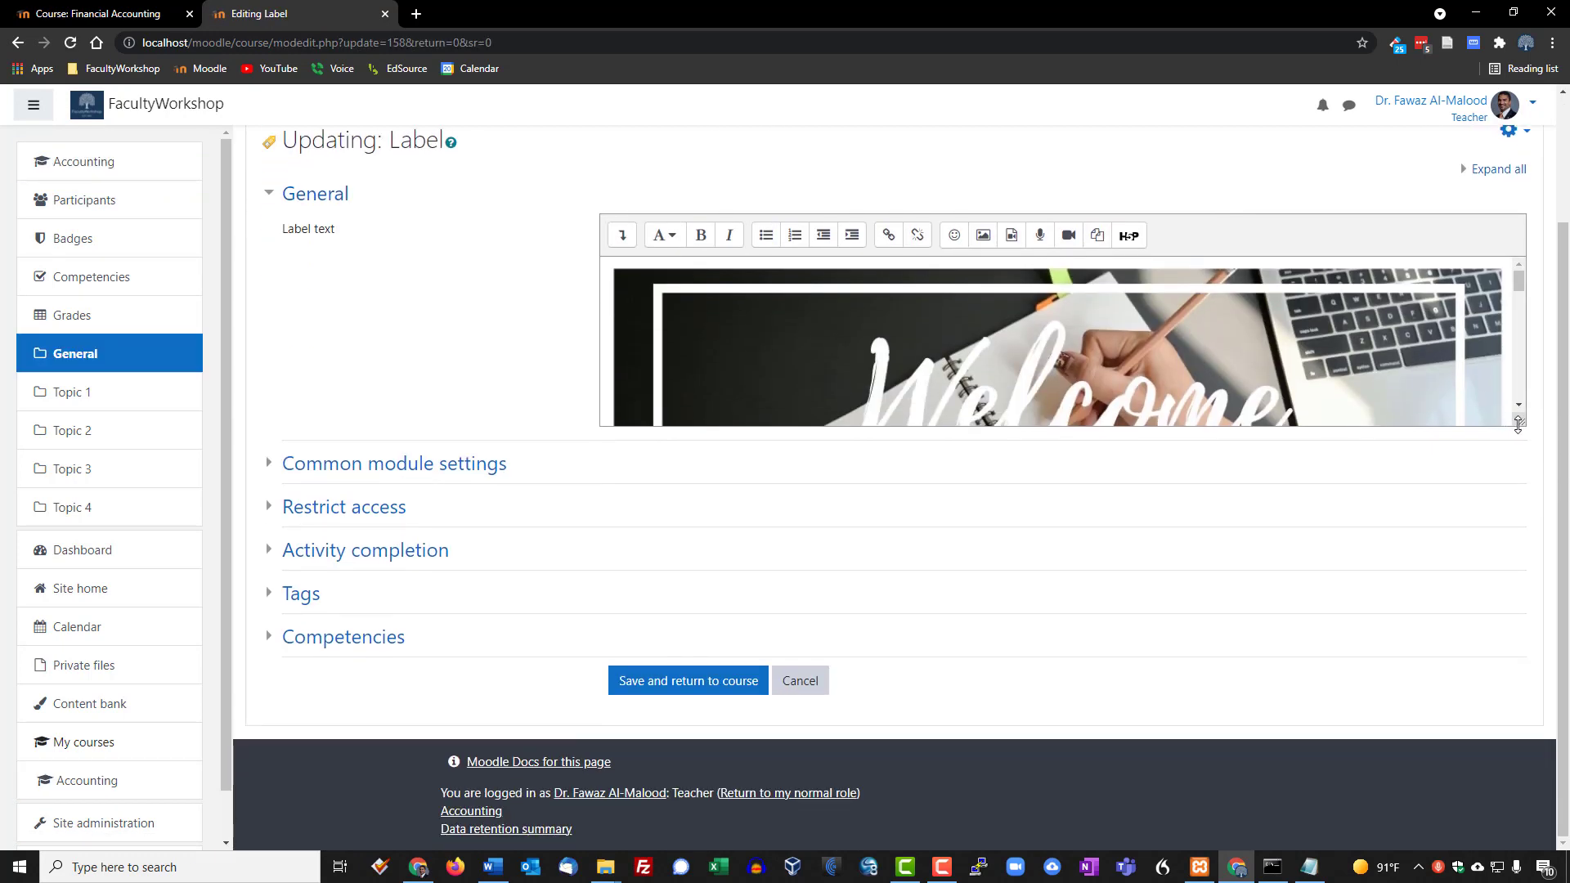
{"action": "left_click_drag", "start_coordinate": [1515, 422], "coordinate": [1513, 777]}
{"action": "scroll", "coordinate": [965, 503], "scroll_direction": "down", "scroll_amount": 3}
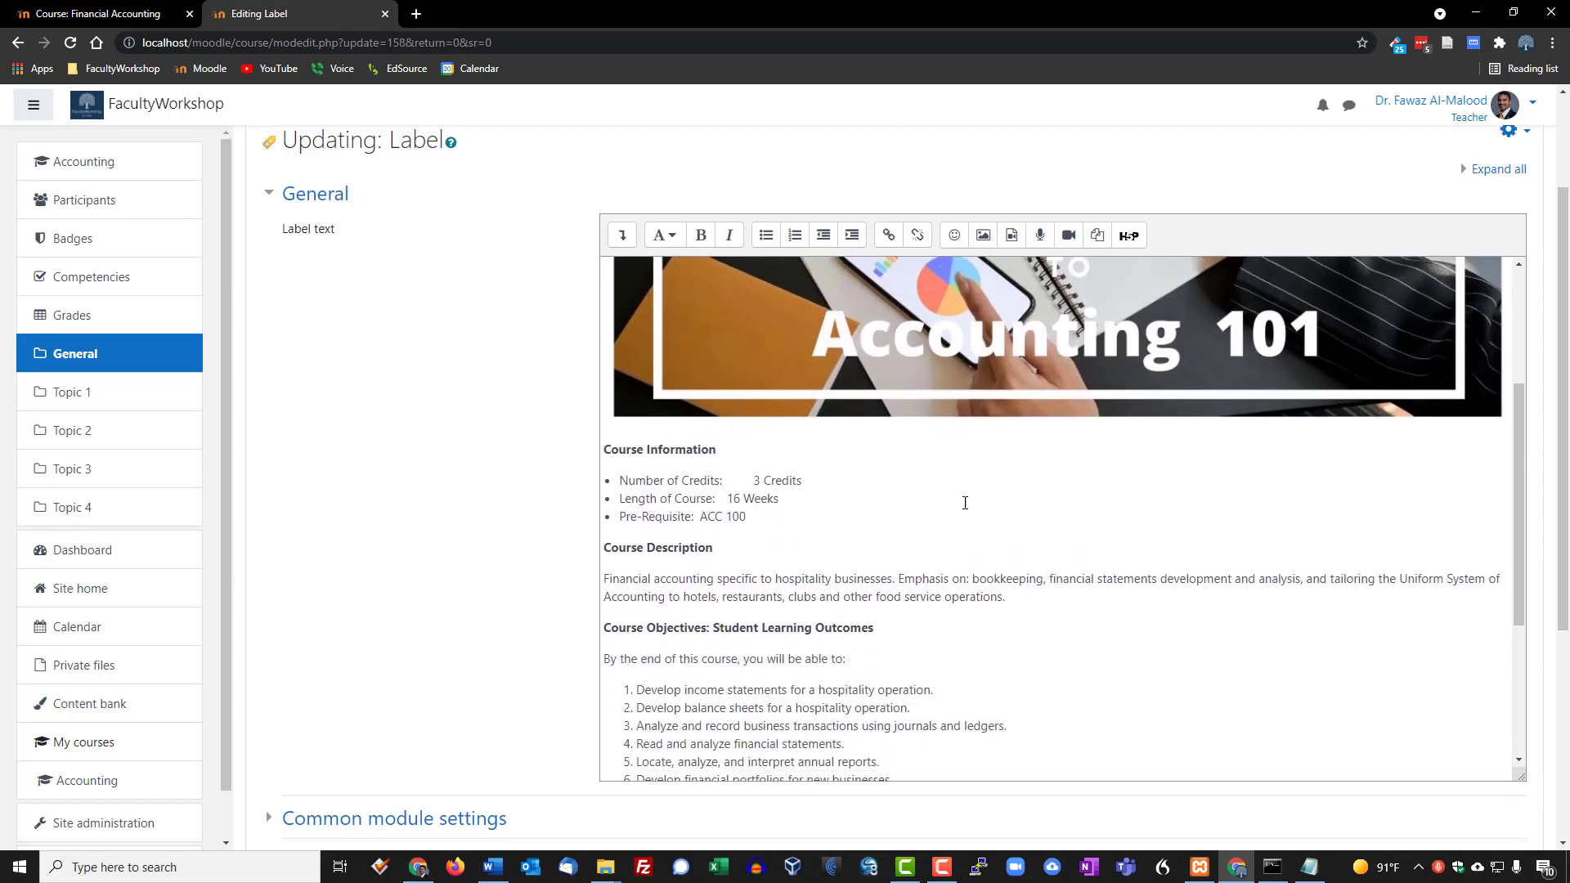
- Delete the Course Information heading and its credits, length and prerequisite list from the label text
{"action": "mouse_move", "coordinate": [788, 523]}
{"action": "left_mouse_down"}
{"action": "mouse_move", "coordinate": [618, 517]}
{"action": "mouse_move", "coordinate": [595, 474]}
{"action": "mouse_move", "coordinate": [716, 495]}
{"action": "mouse_move", "coordinate": [762, 526]}
{"action": "left_mouse_up"}
{"action": "left_click", "coordinate": [622, 469]}
{"action": "left_click", "coordinate": [770, 540]}
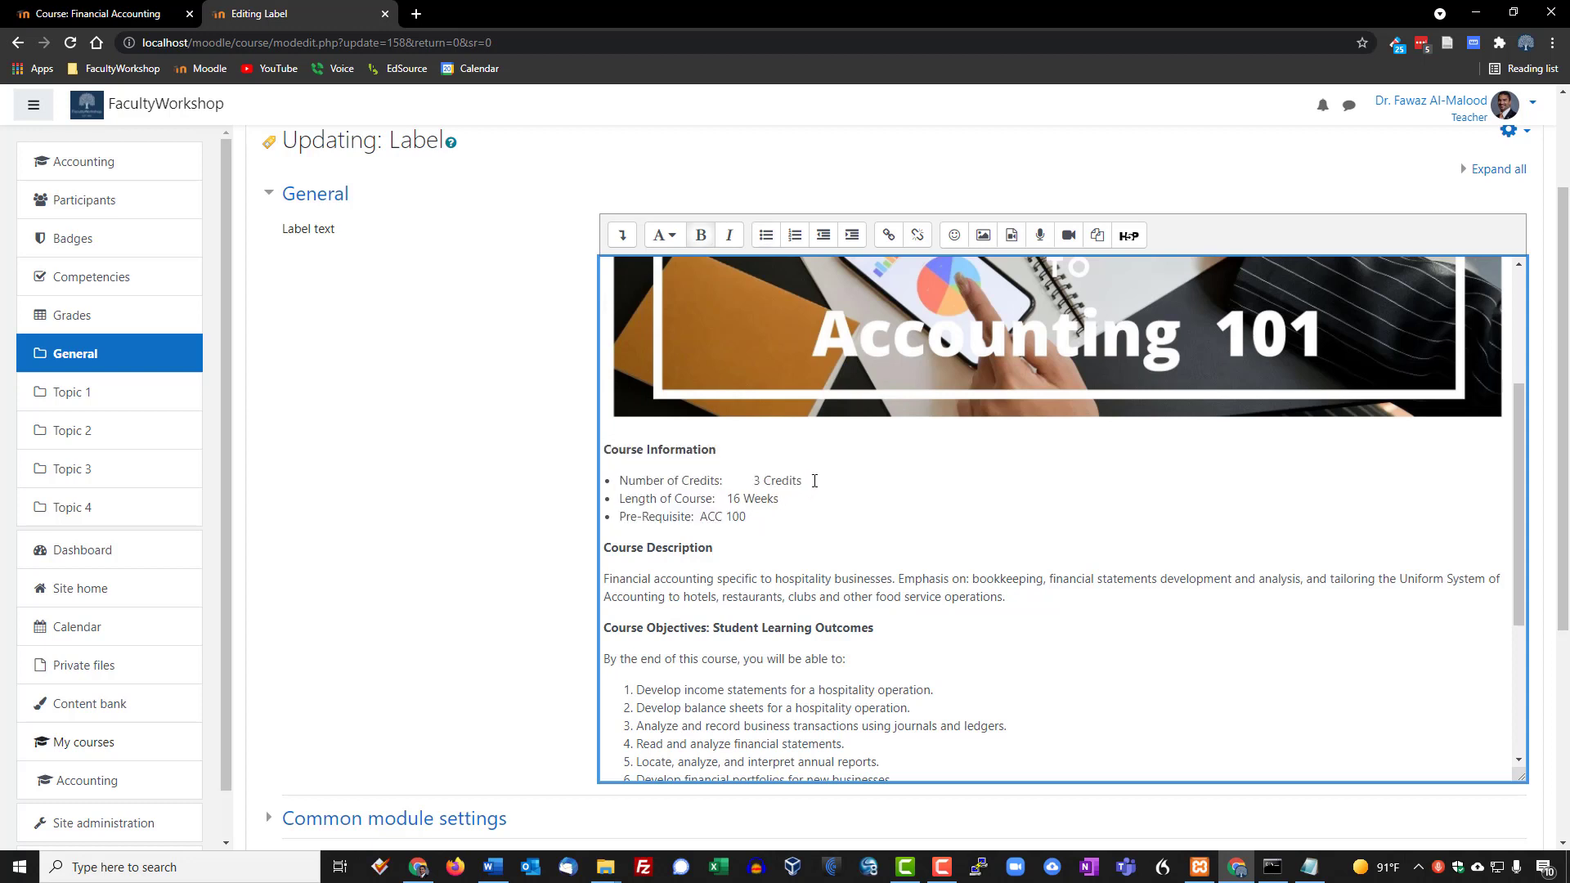
{"action": "left_click_drag", "start_coordinate": [814, 481], "coordinate": [602, 449]}
{"action": "left_click", "coordinate": [757, 516]}
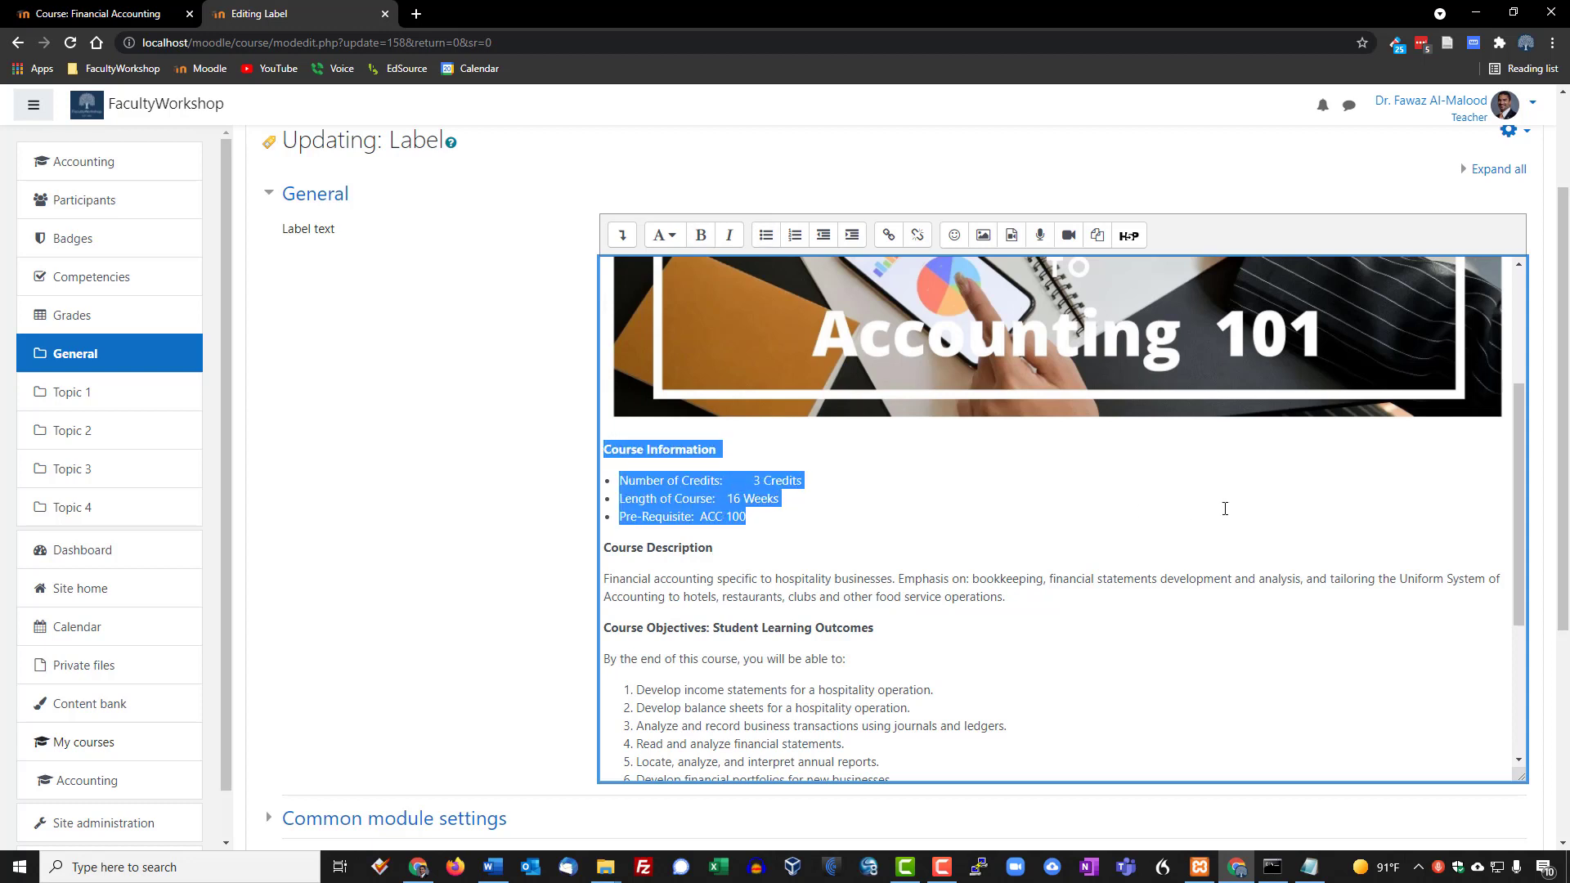
{"action": "key", "text": "Delete"}
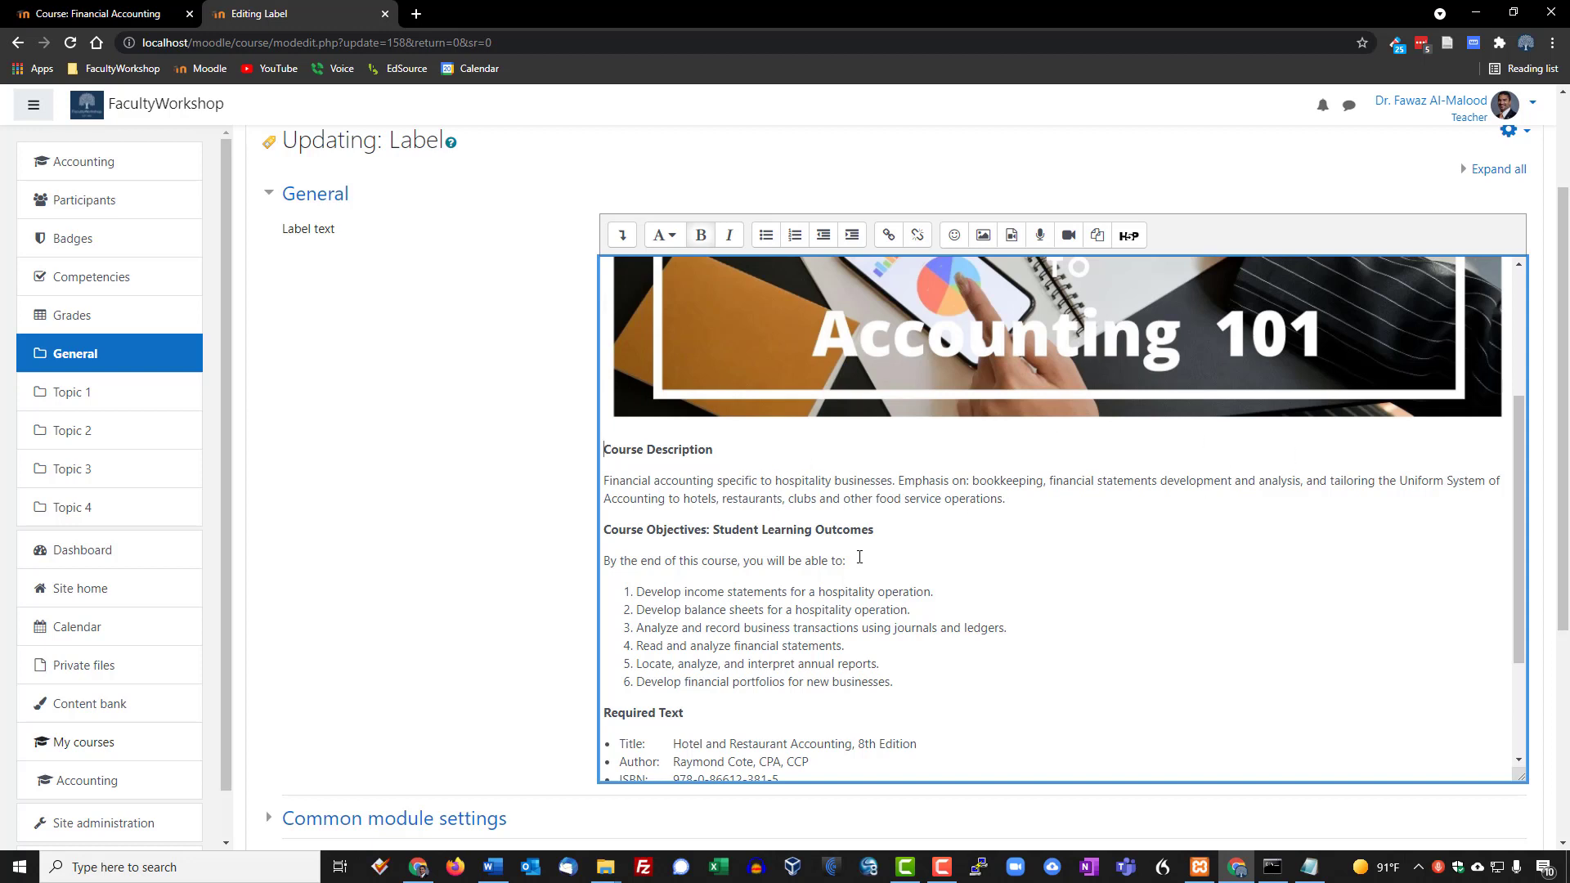
- Remove the line "By the end of this course, you will be able to:" from above the course objectives list
{"action": "scroll", "coordinate": [860, 557], "scroll_direction": "down", "scroll_amount": 1}
{"action": "left_click_drag", "start_coordinate": [861, 486], "coordinate": [603, 473]}
{"action": "key", "text": "Delete"}
{"action": "key", "text": "Delete"}
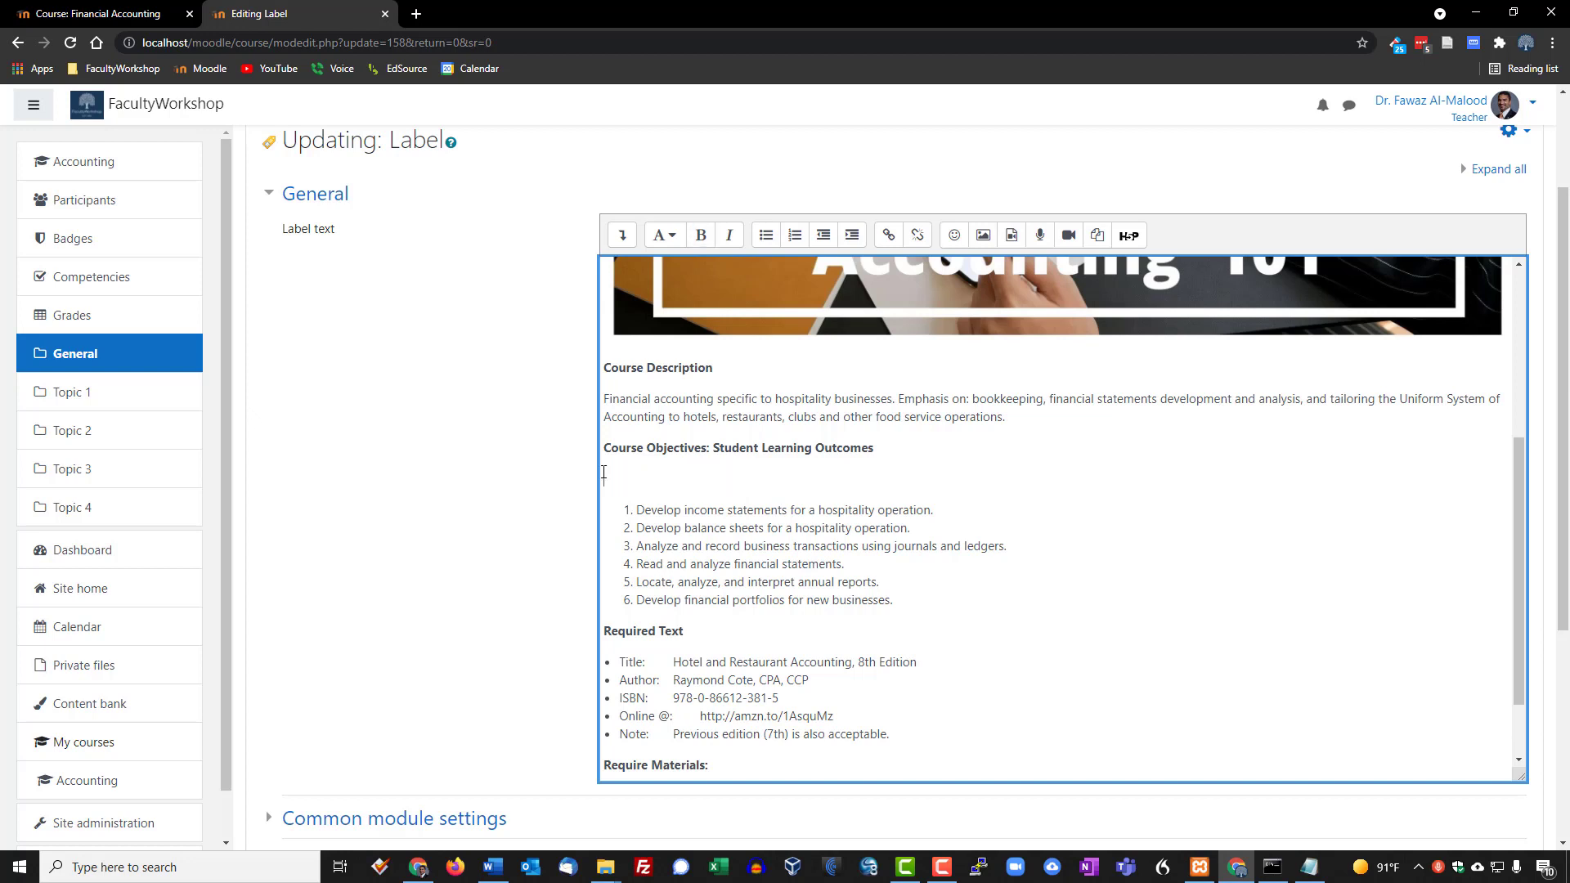
- Delete the Require Materials and Required Text sections with their lists from the end of the label text
{"action": "scroll", "coordinate": [766, 526], "scroll_direction": "down", "scroll_amount": 1}
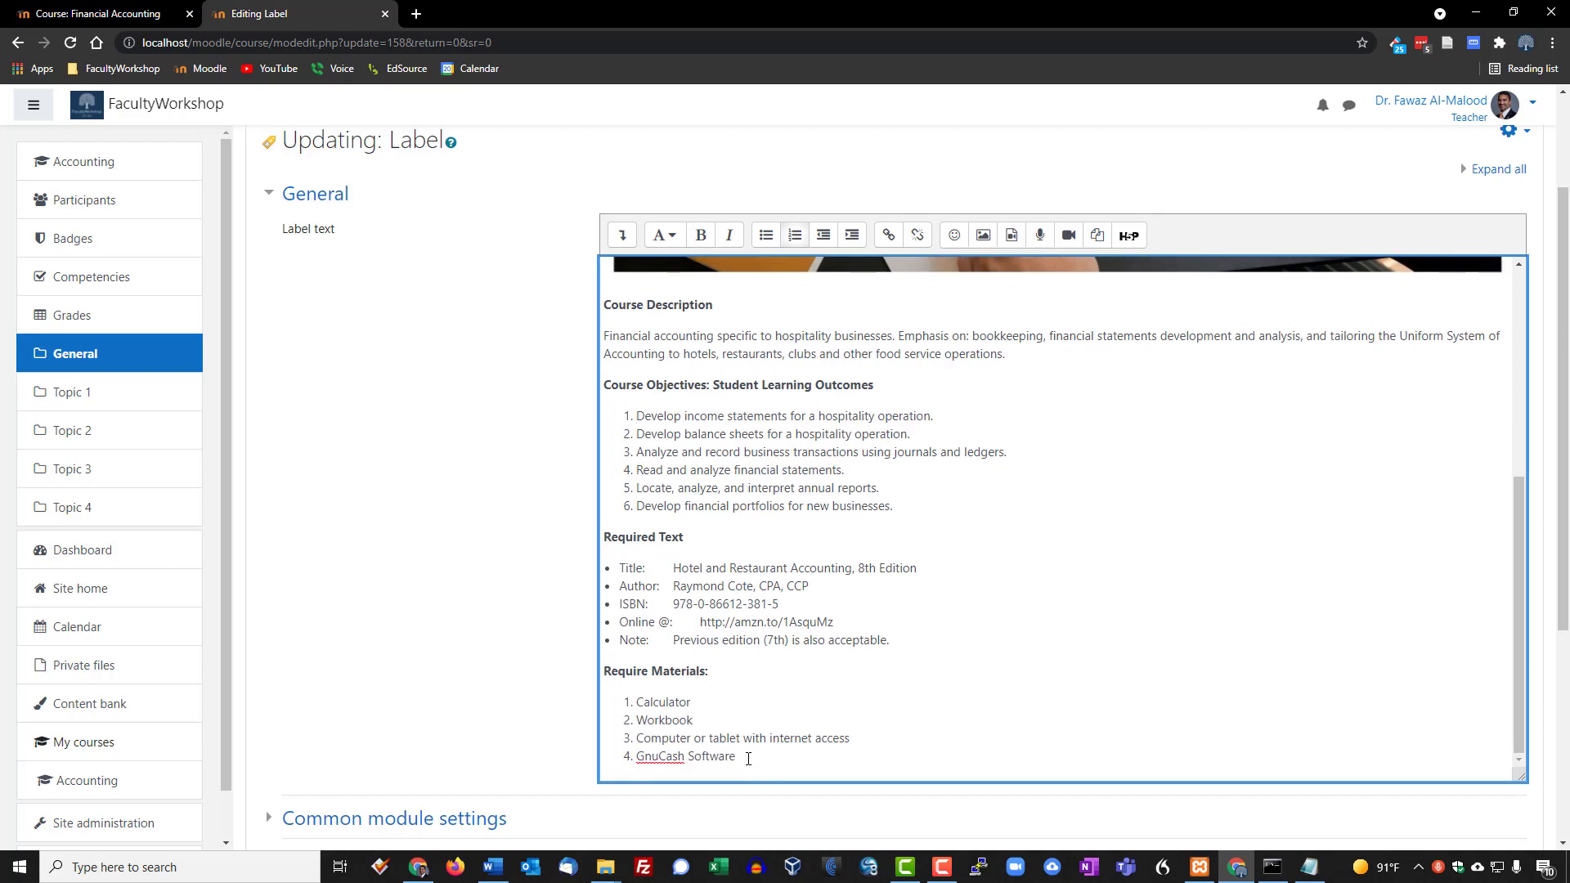
{"action": "left_click_drag", "start_coordinate": [772, 759], "coordinate": [606, 670]}
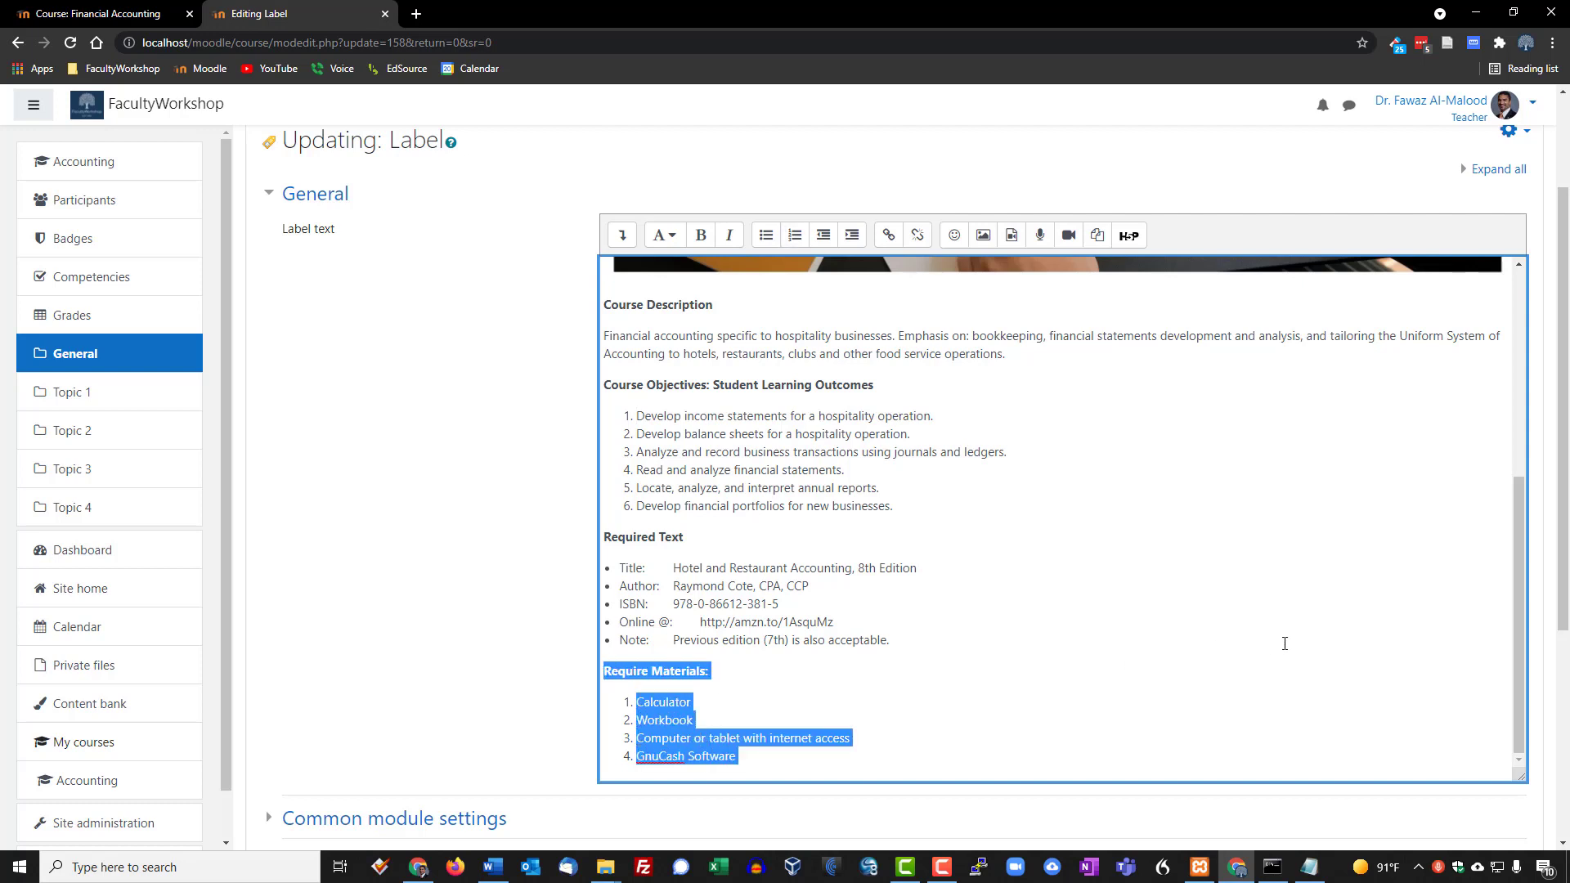
{"action": "key", "text": "Delete"}
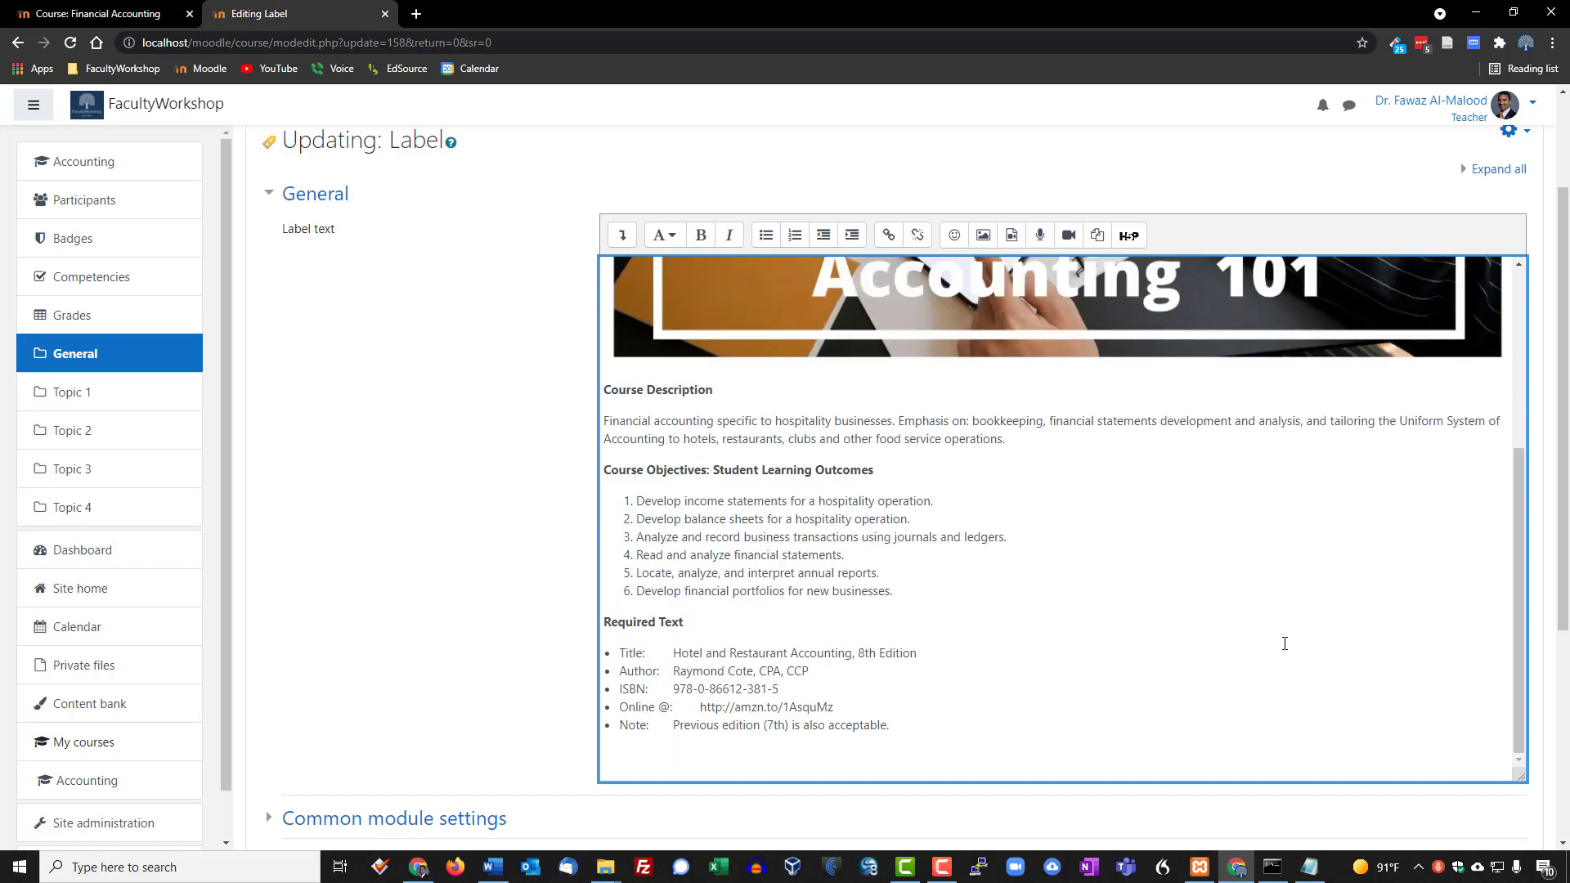
{"action": "key", "text": "BackSpace"}
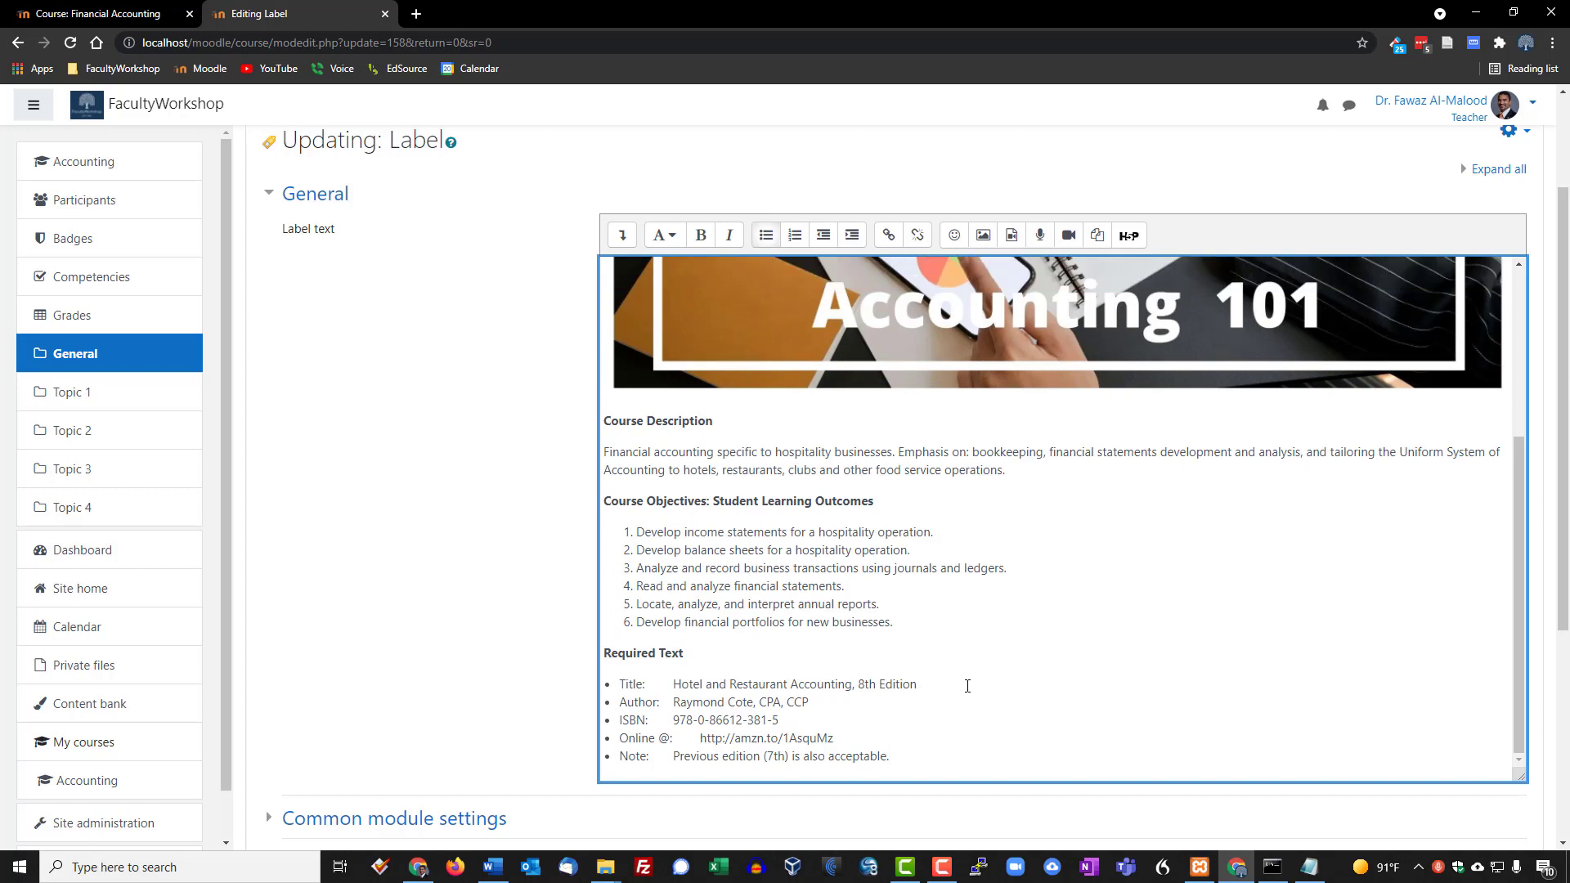
{"action": "left_click_drag", "start_coordinate": [920, 761], "coordinate": [605, 651]}
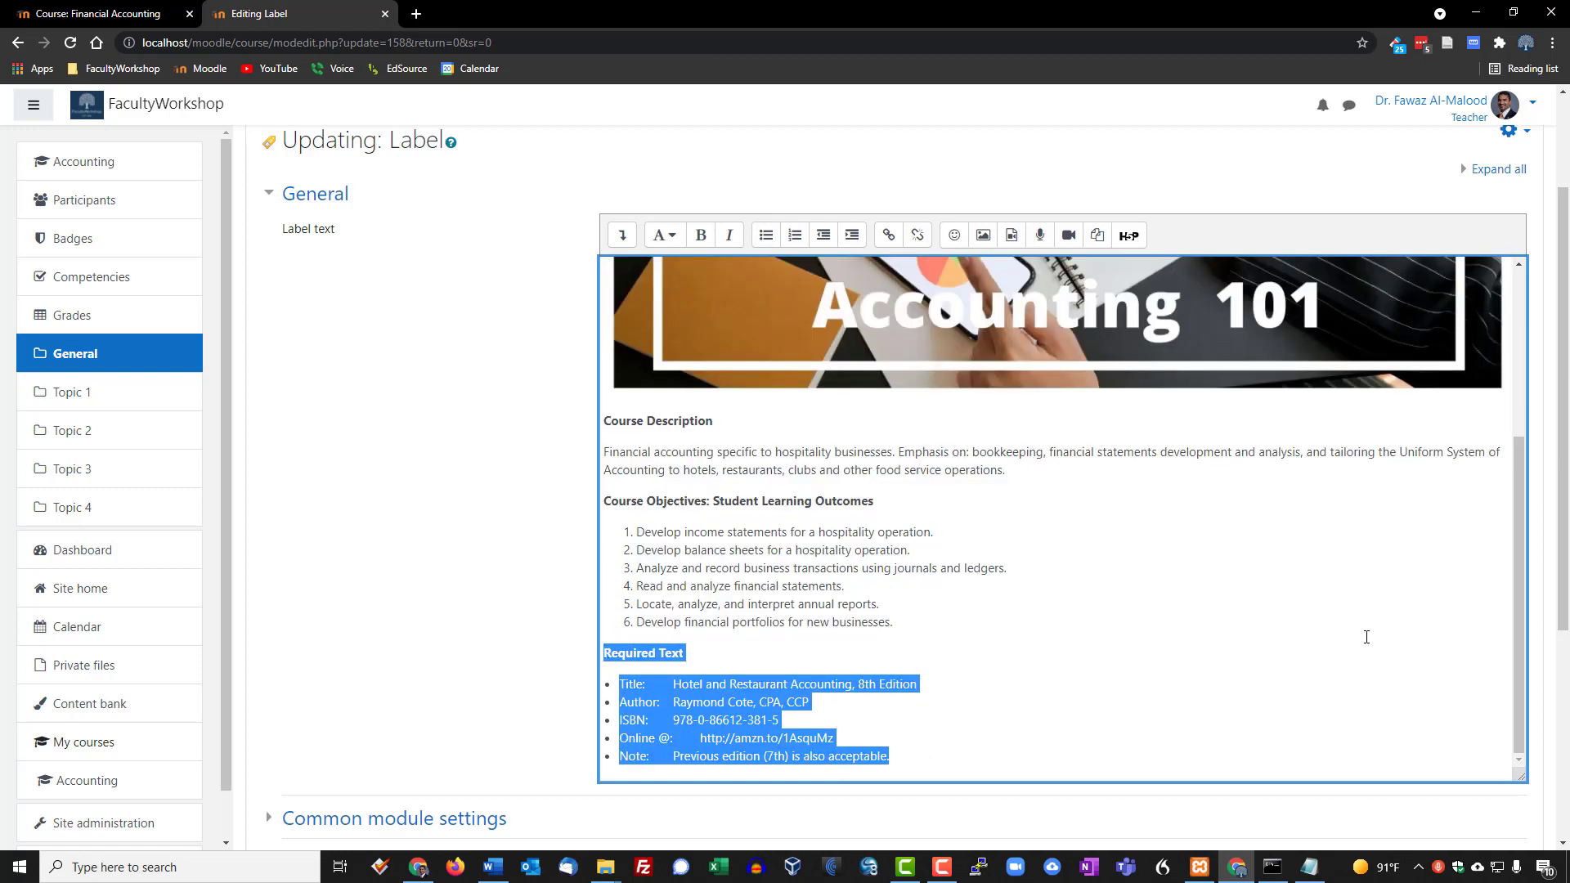
{"action": "key", "text": "BackSpace"}
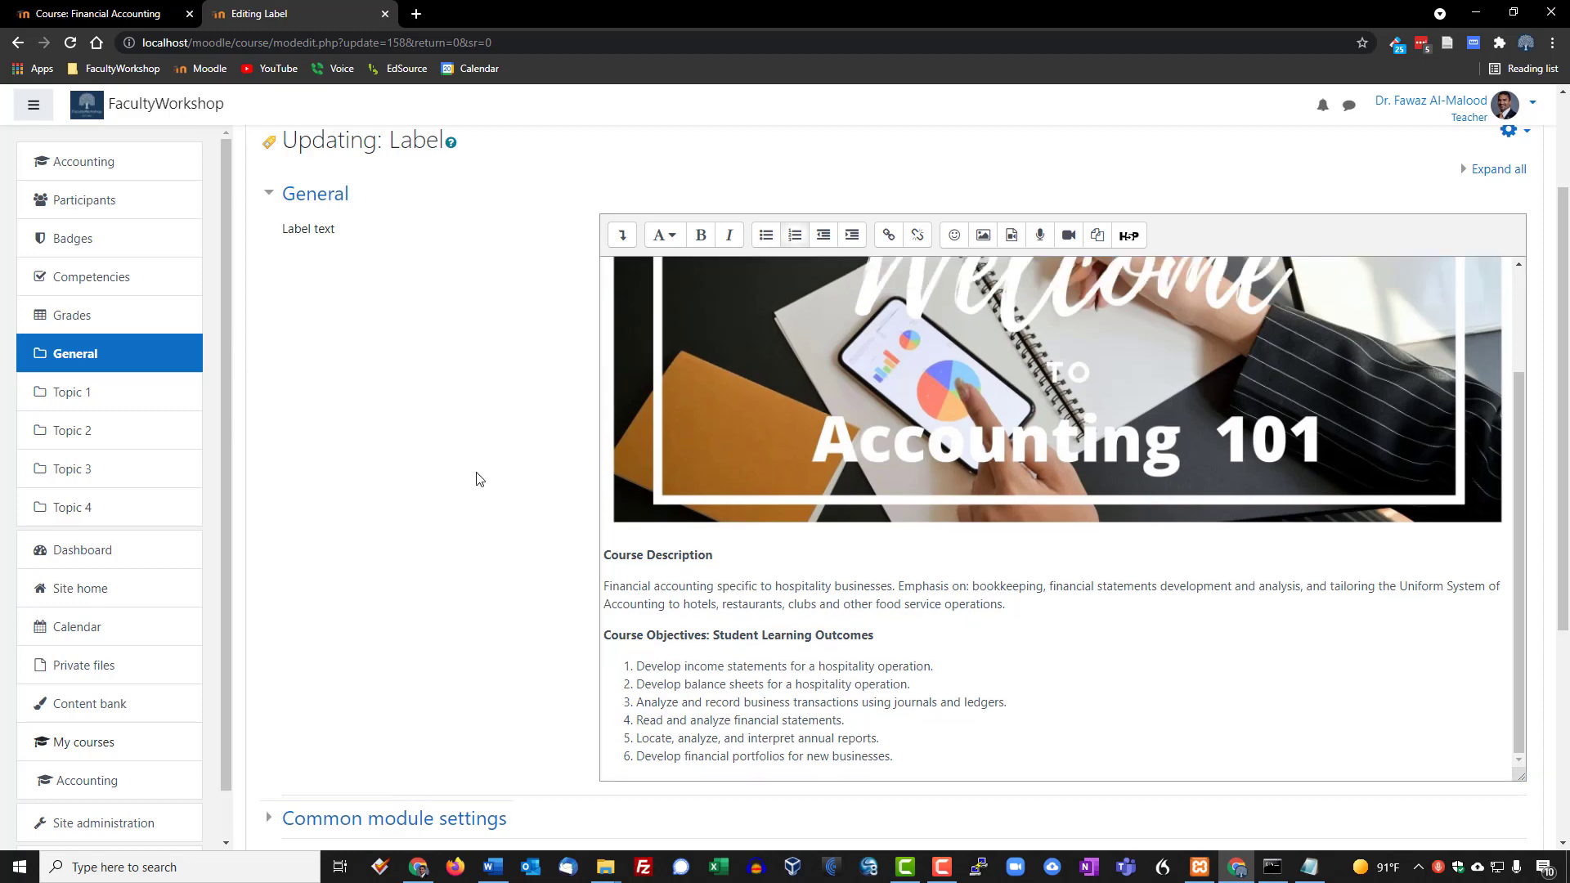
- Save the label, return to the course and turn editing off
{"action": "scroll", "coordinate": [477, 477], "scroll_direction": "down", "scroll_amount": 4}
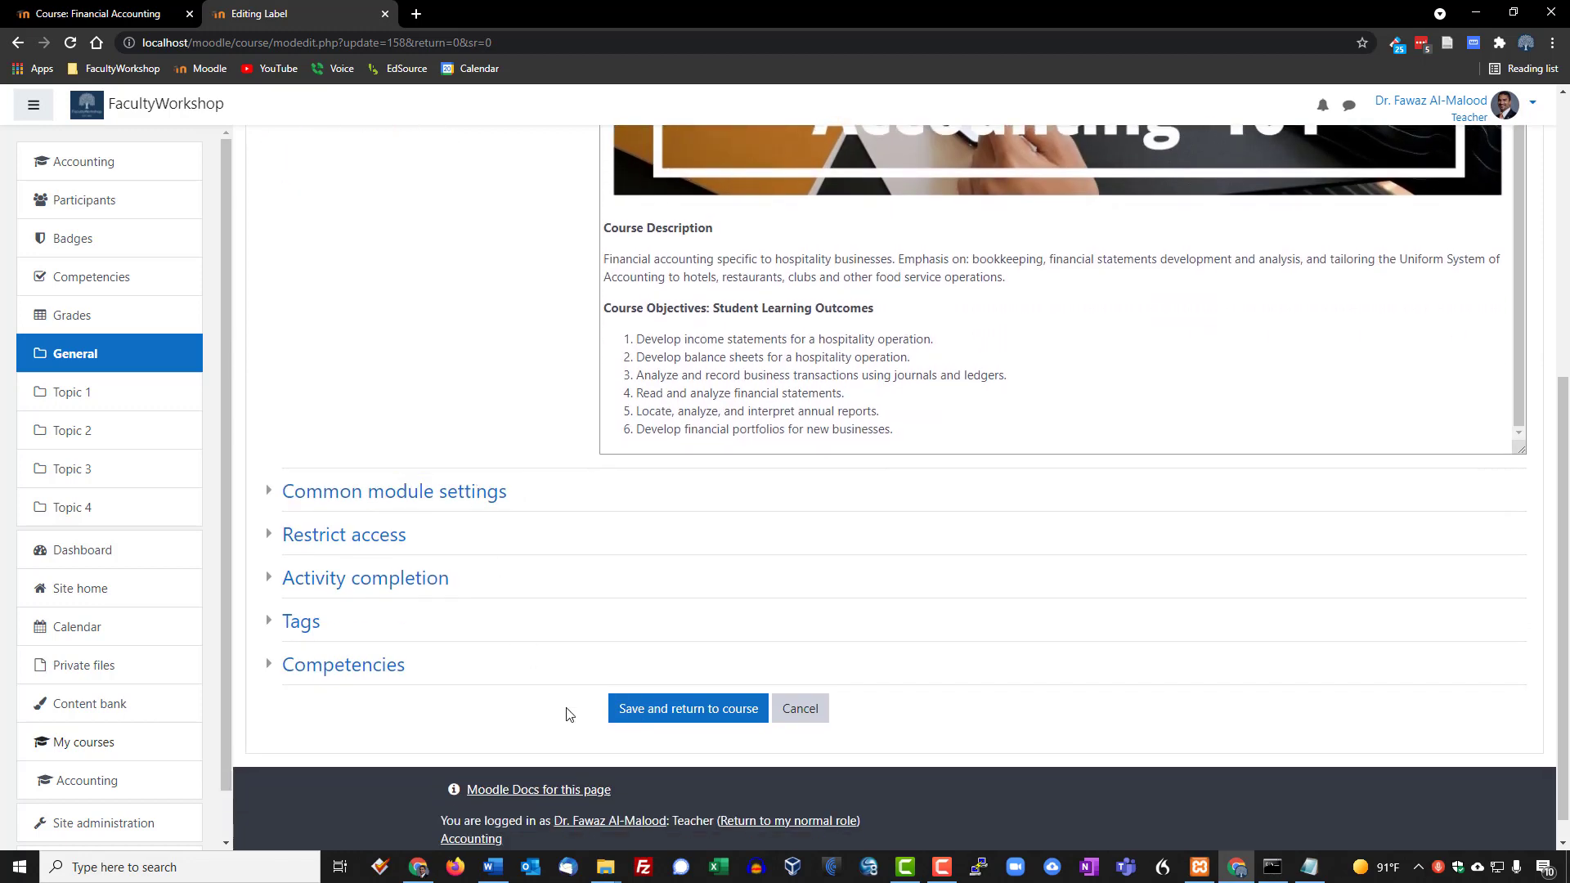
{"action": "left_click", "coordinate": [714, 713]}
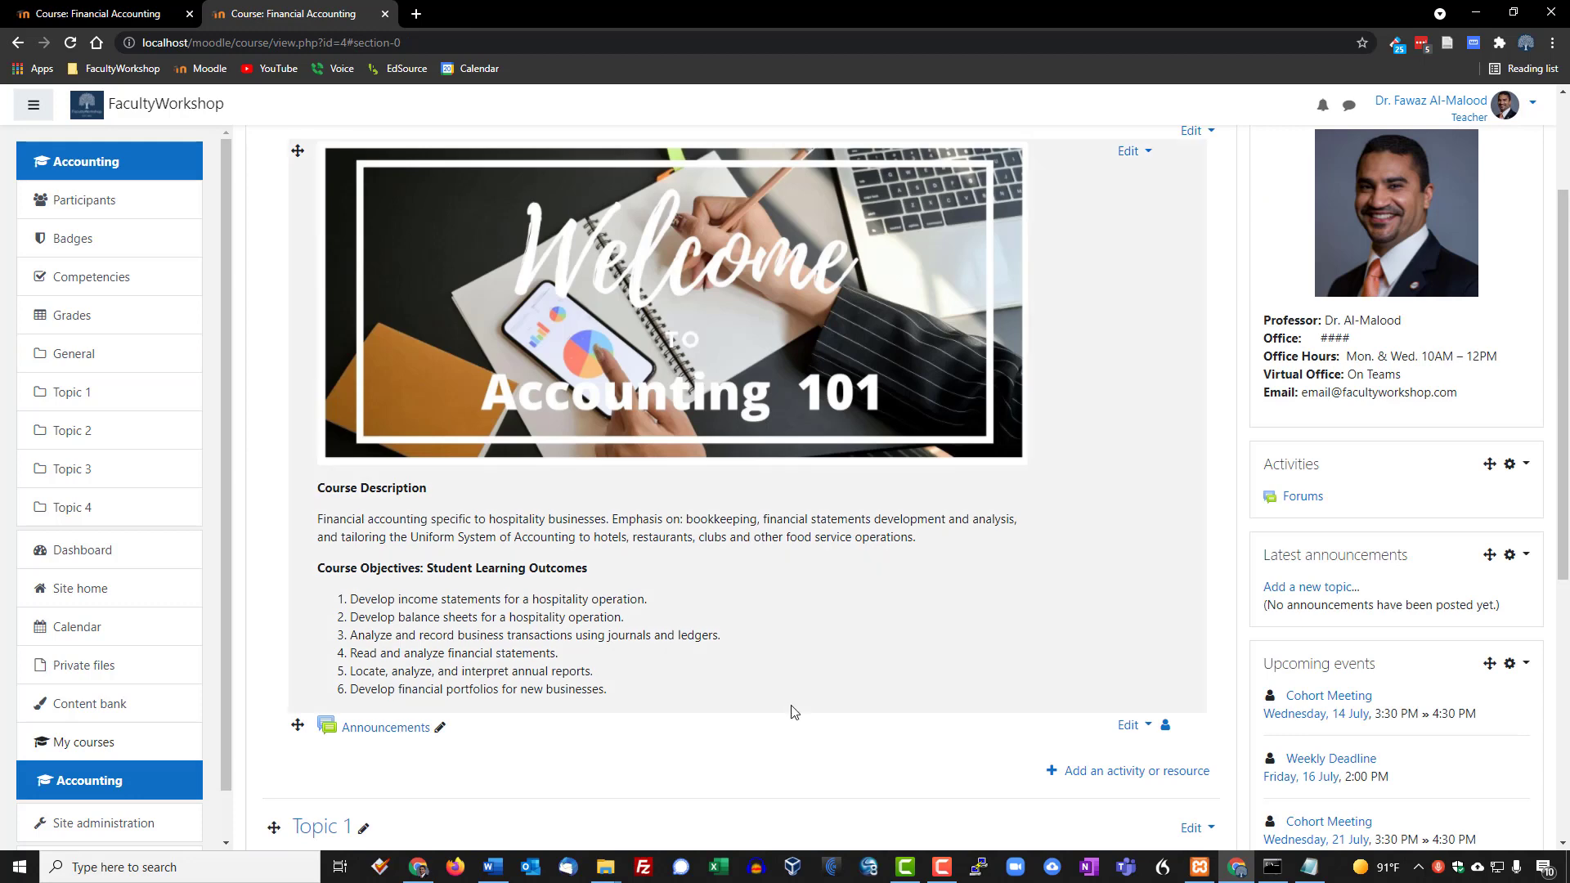
{"action": "scroll", "coordinate": [1014, 658], "scroll_direction": "up", "scroll_amount": 2}
{"action": "left_click", "coordinate": [1452, 209]}
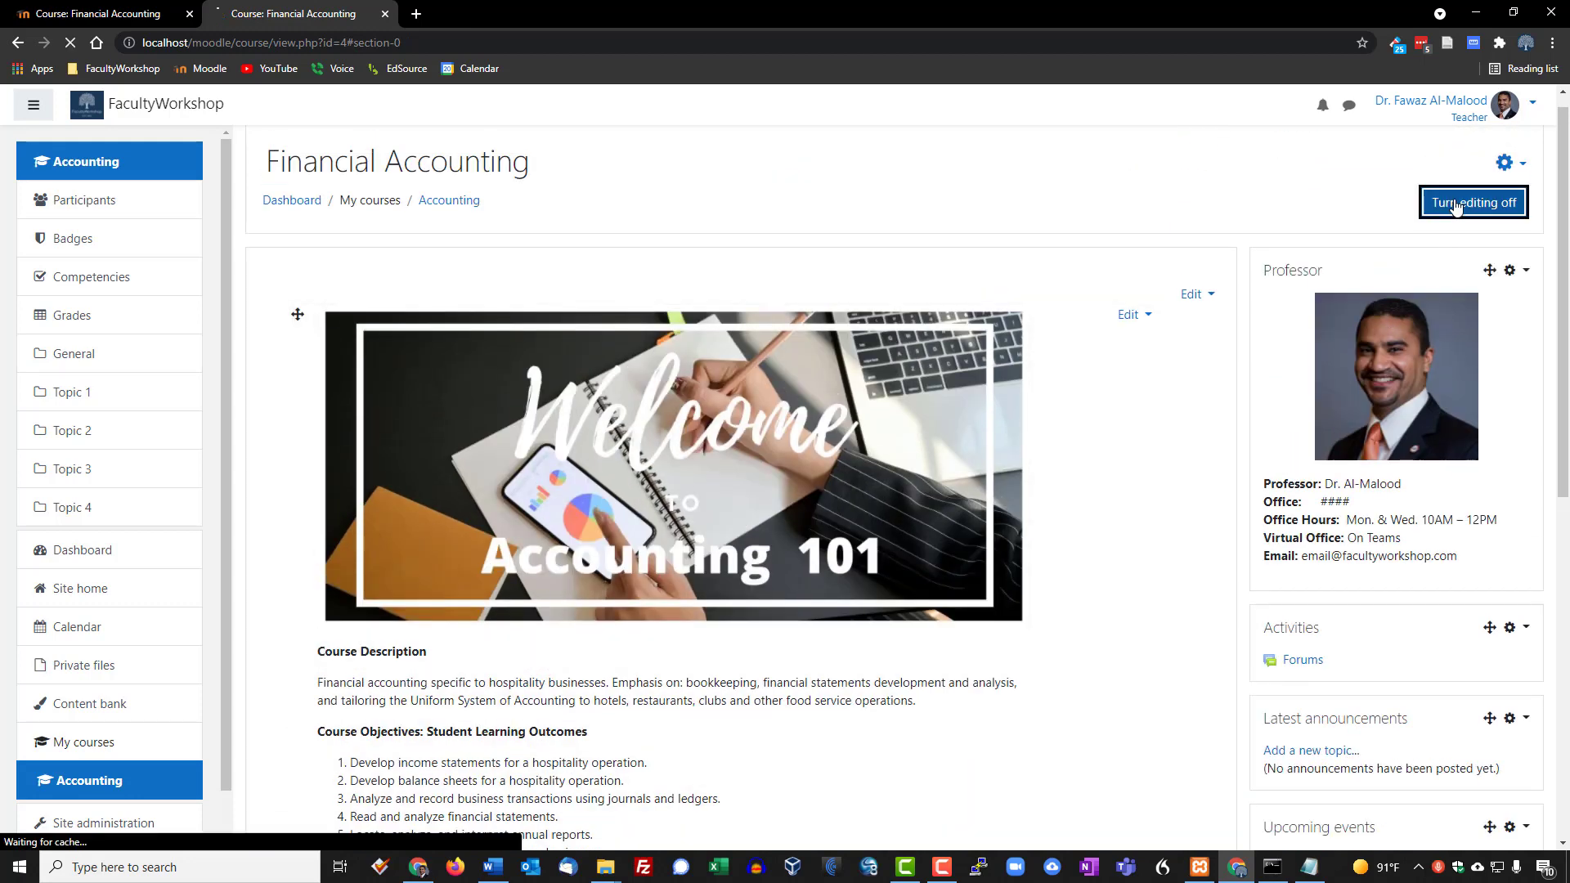
- Review the shortened course page with its banner, description, objectives, topics and side blocks
{"action": "scroll", "coordinate": [1225, 124], "scroll_direction": "down", "scroll_amount": 2}
{"action": "scroll", "coordinate": [1225, 124], "scroll_direction": "down", "scroll_amount": 1}
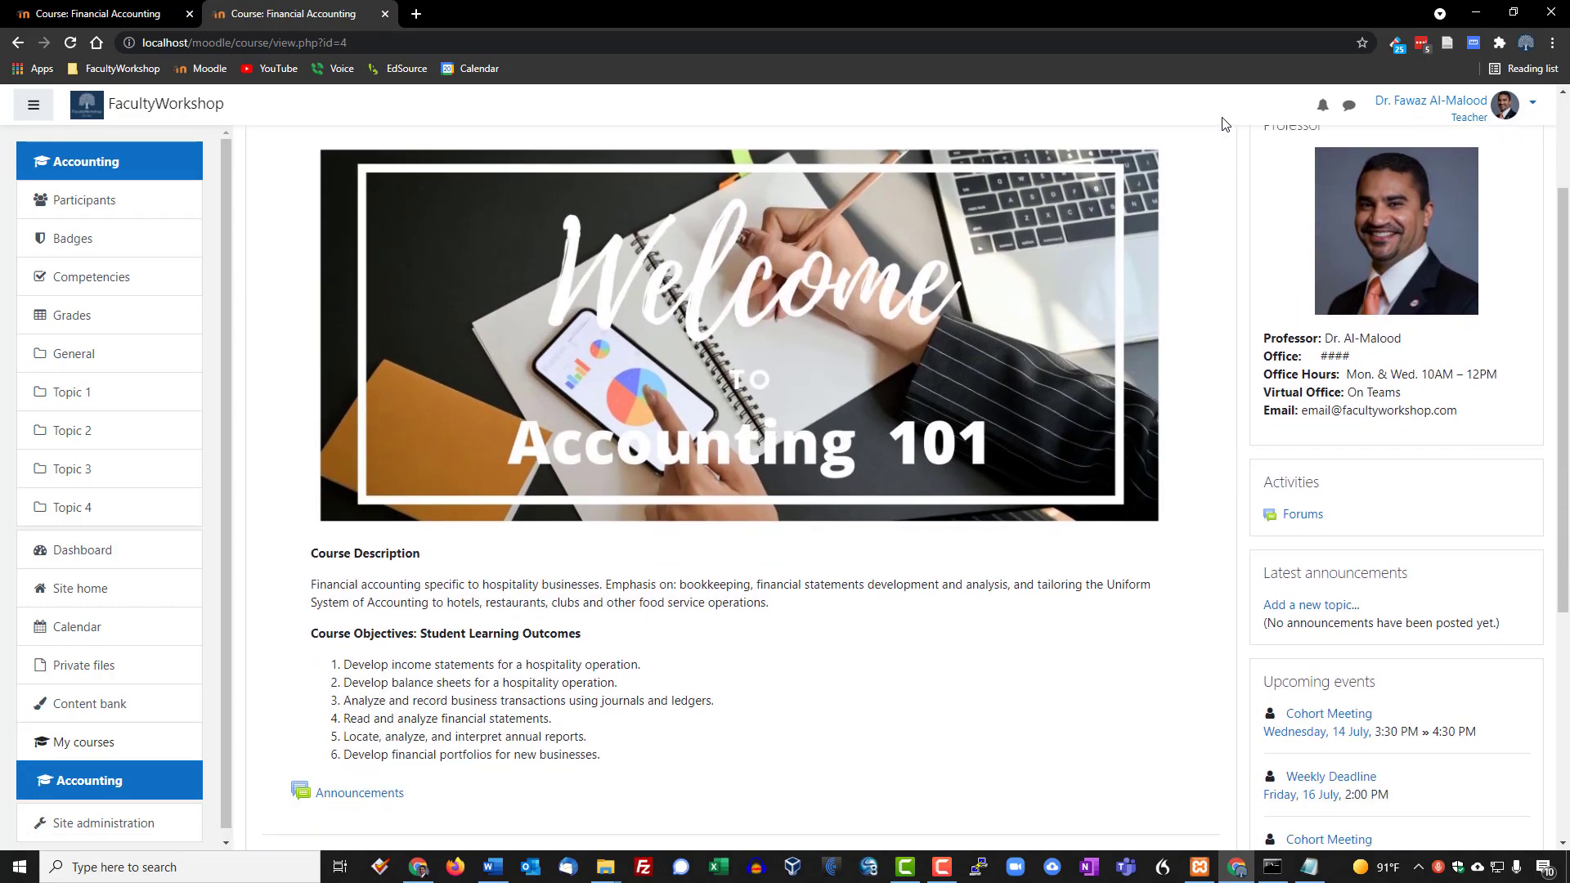
{"action": "scroll", "coordinate": [1230, 135], "scroll_direction": "down", "scroll_amount": 1}
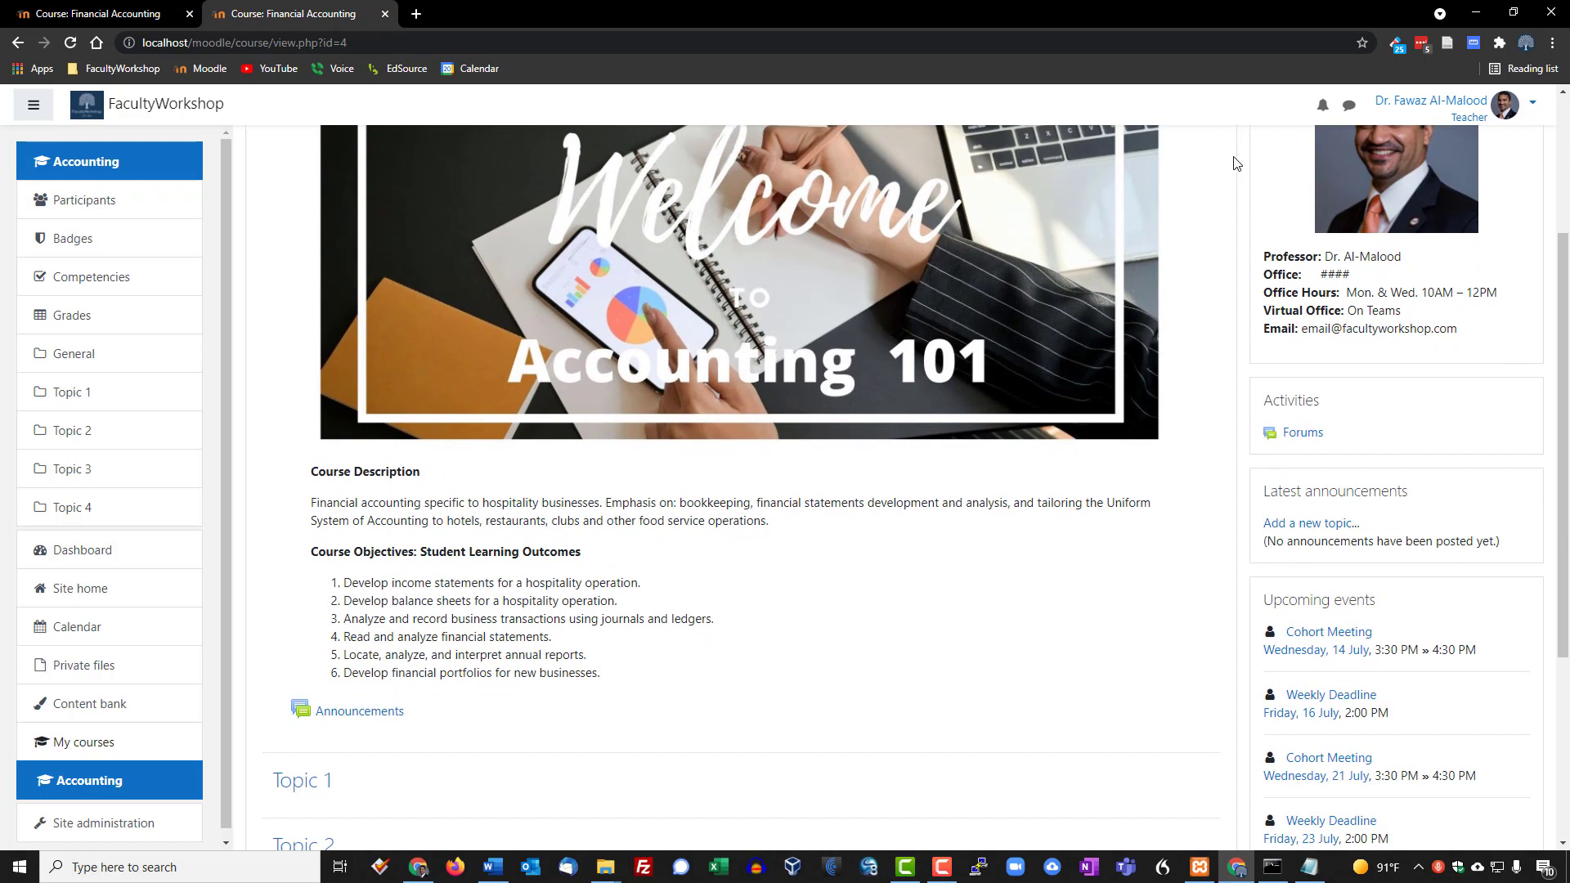
{"action": "scroll", "coordinate": [1233, 158], "scroll_direction": "up", "scroll_amount": 2}
{"action": "scroll", "coordinate": [1129, 472], "scroll_direction": "down", "scroll_amount": 1}
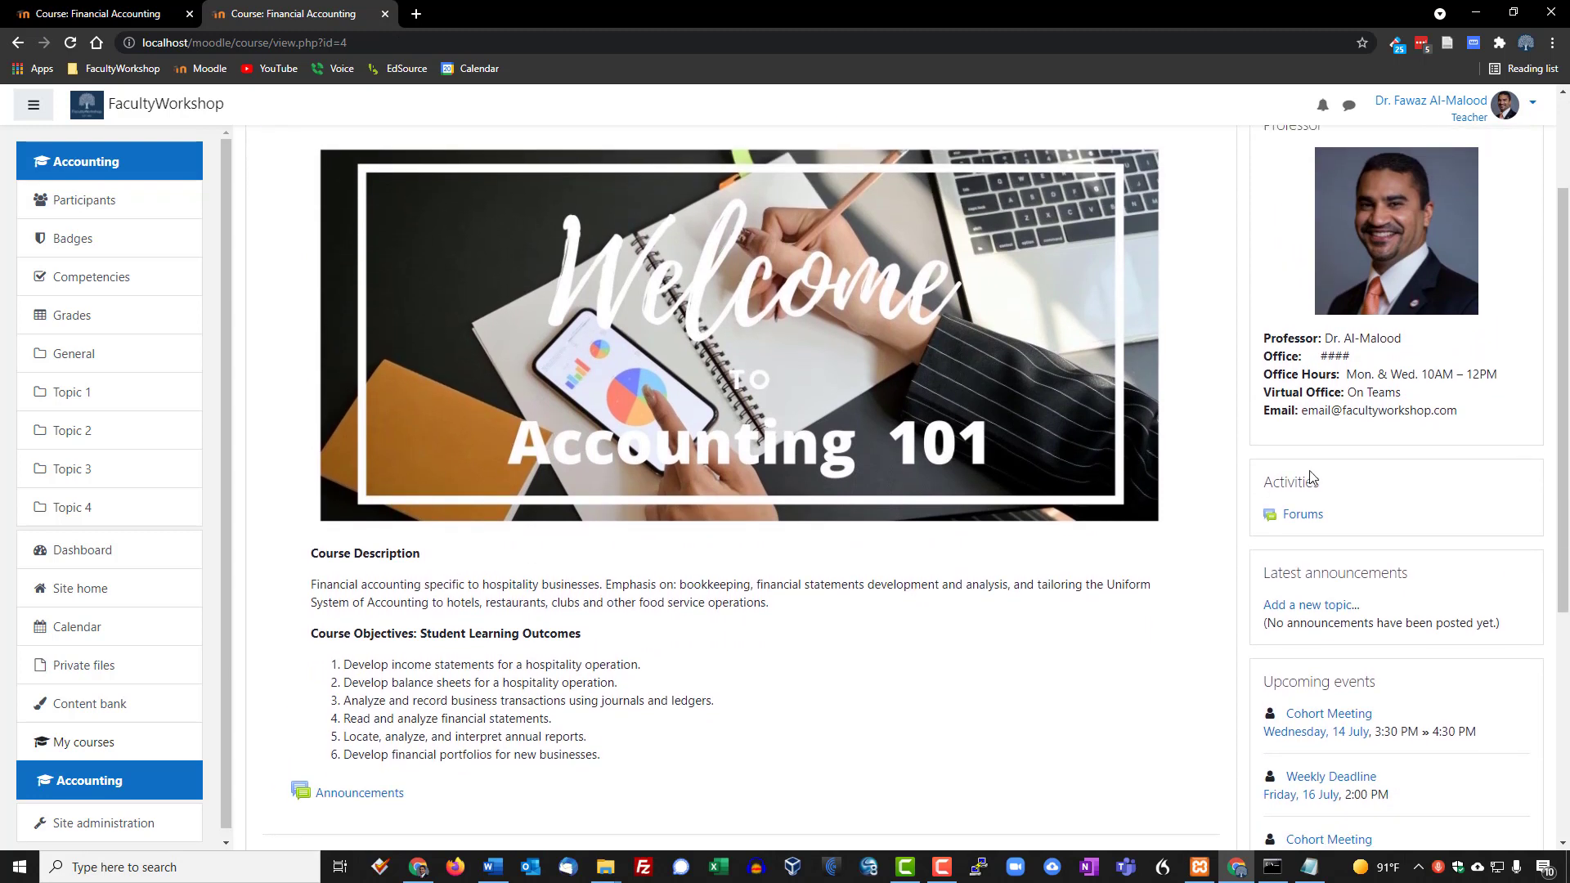
{"action": "scroll", "coordinate": [1042, 383], "scroll_direction": "down", "scroll_amount": 1}
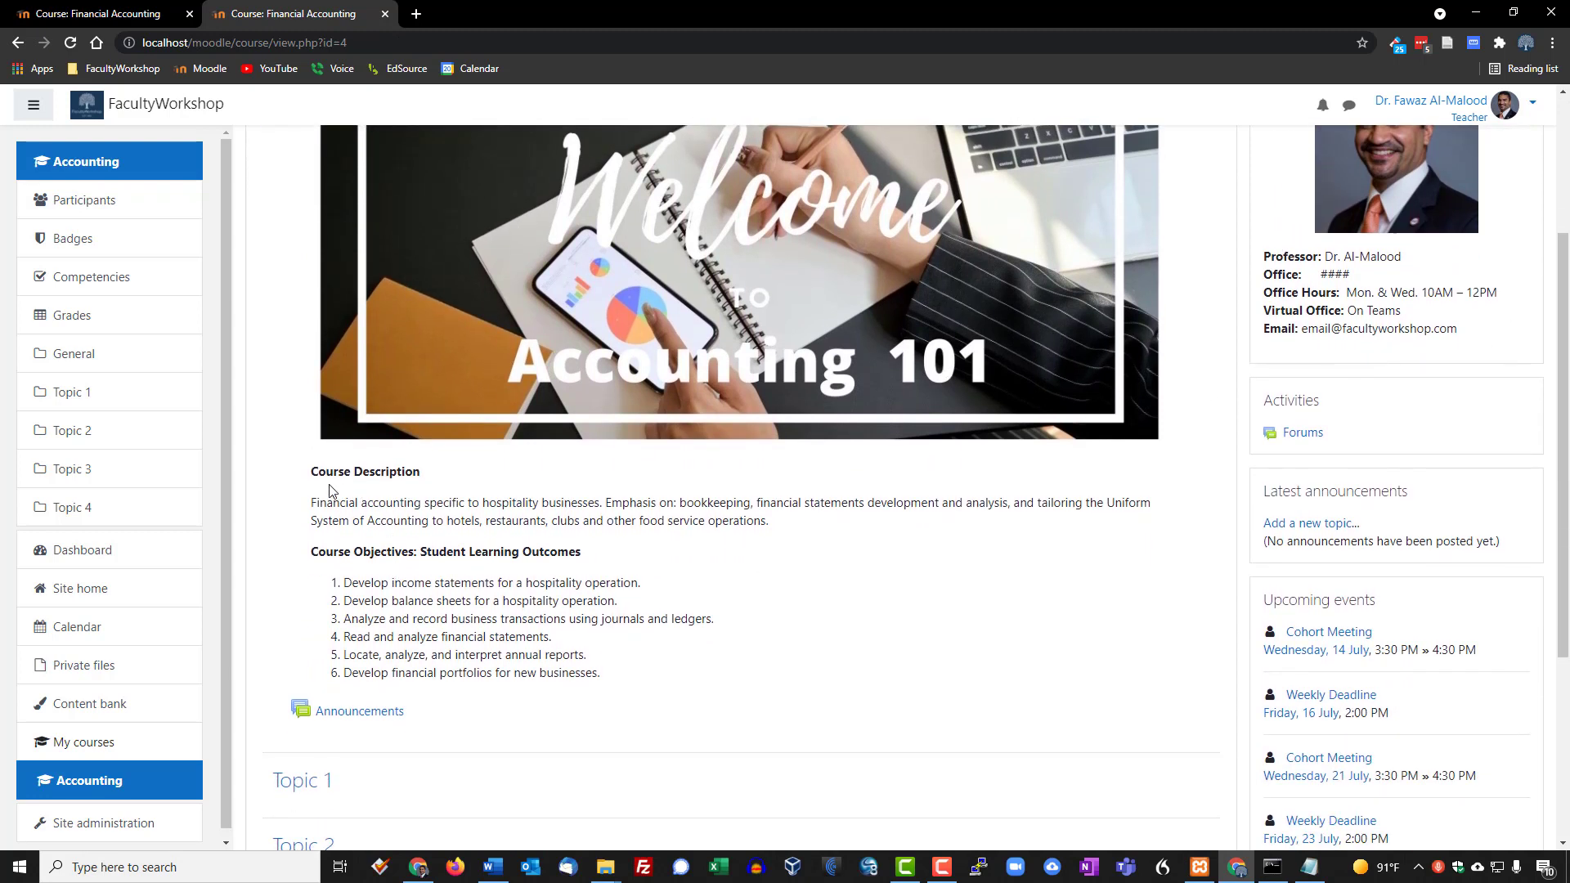
{"action": "scroll", "coordinate": [815, 523], "scroll_direction": "down", "scroll_amount": 2}
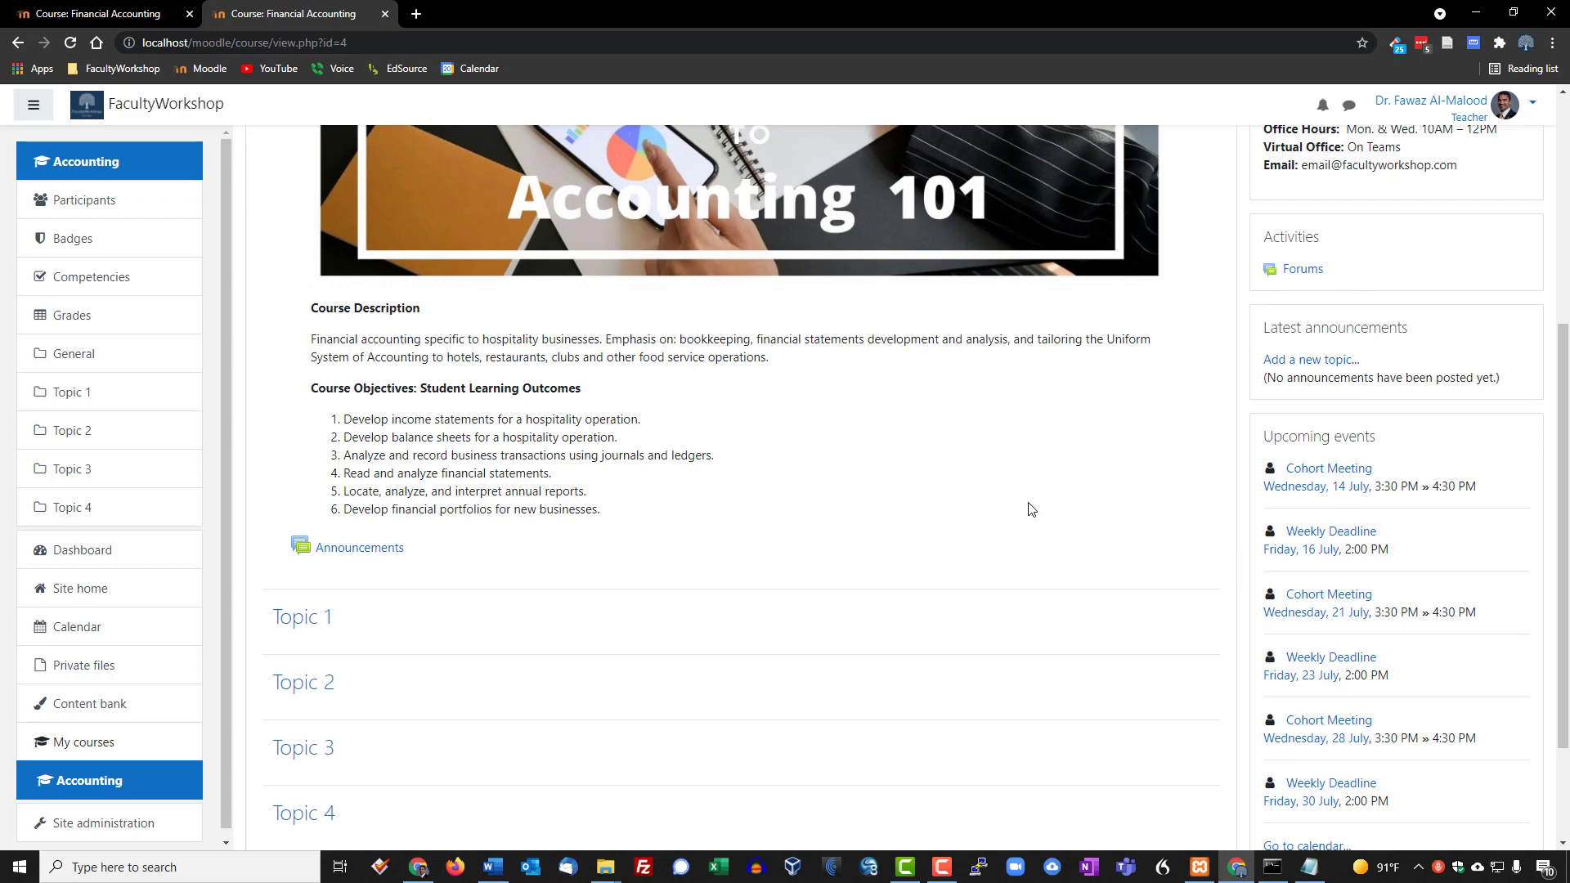
{"action": "scroll", "coordinate": [1030, 509], "scroll_direction": "up", "scroll_amount": 1}
{"action": "scroll", "coordinate": [1076, 650], "scroll_direction": "up", "scroll_amount": 3}
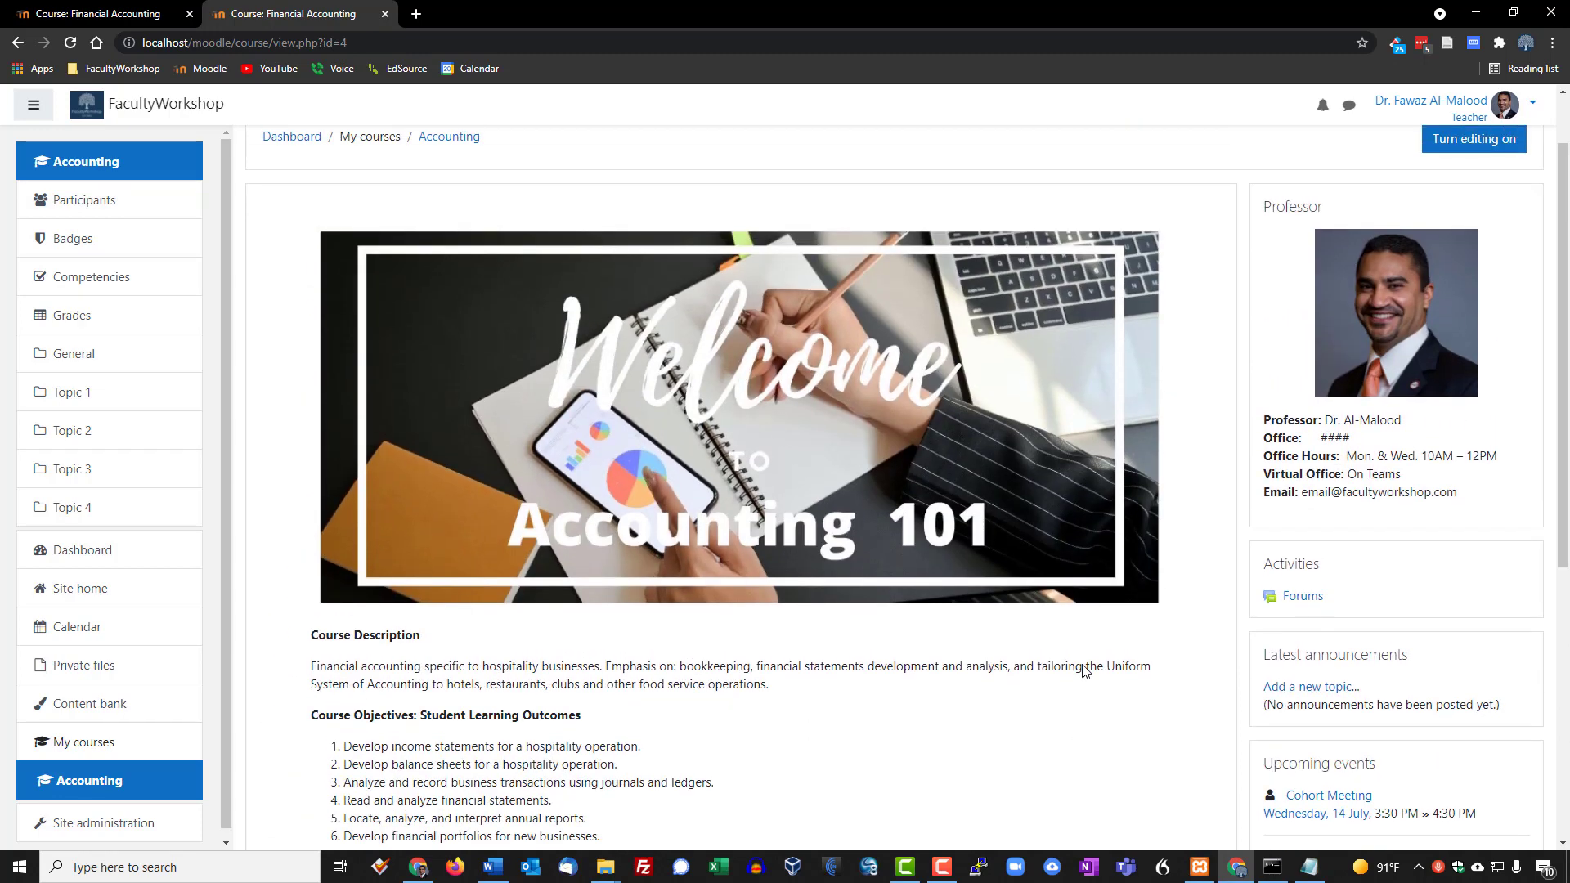